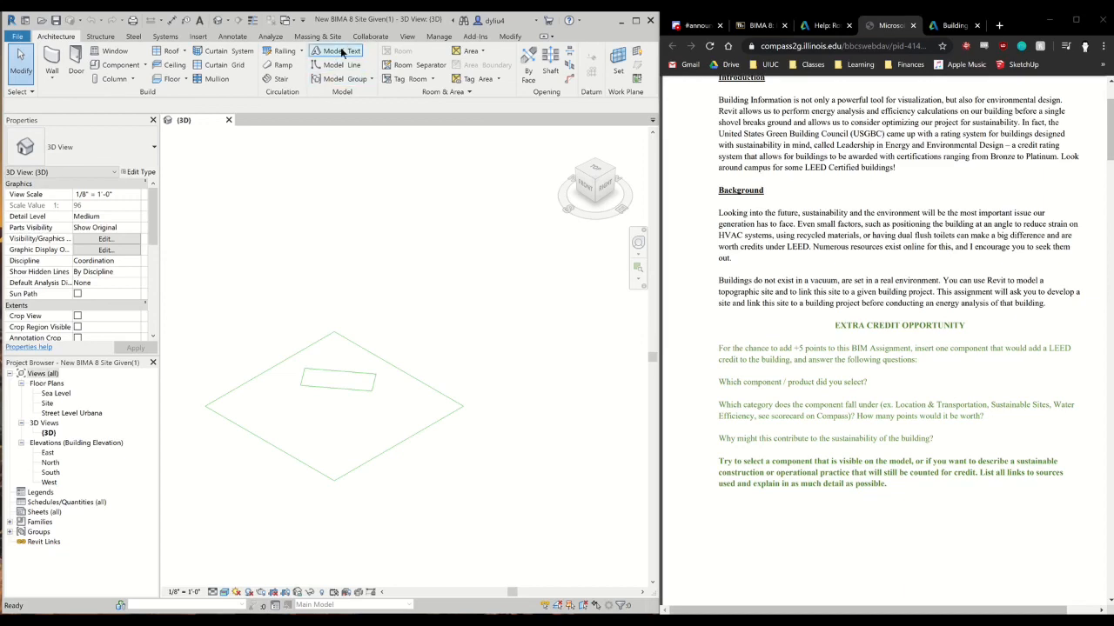
# Review the assignment's site guidelines and example views, and examine the level heights in the East elevation
pyautogui.scroll(-6, 809, 310)
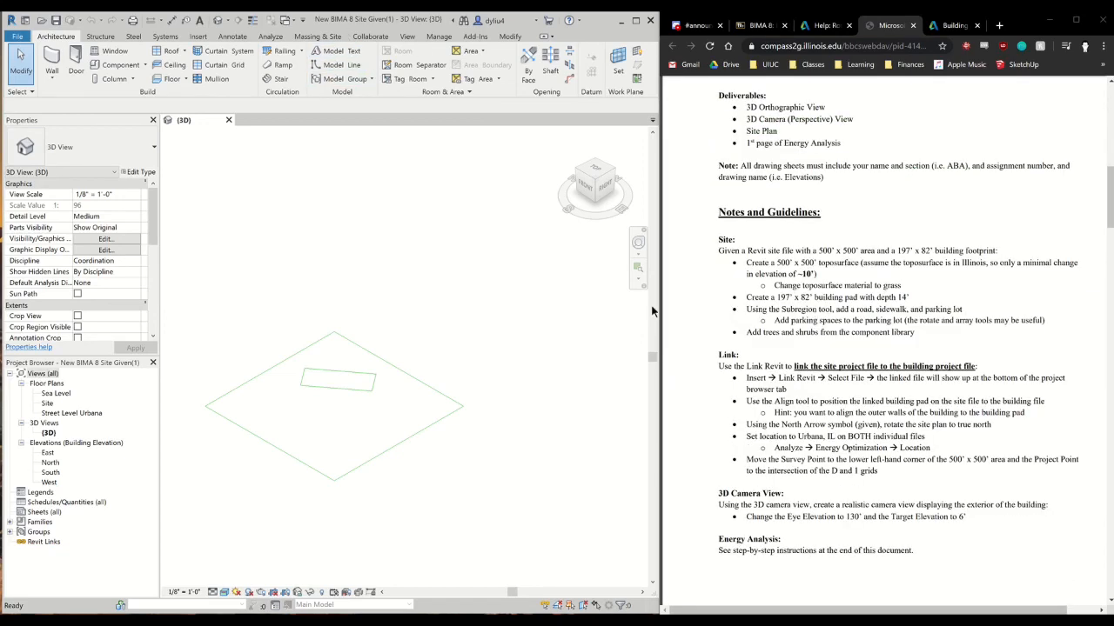
pyautogui.click(294, 295)
pyautogui.moveTo(357, 312); pyautogui.dragTo(396, 257, button='middle')
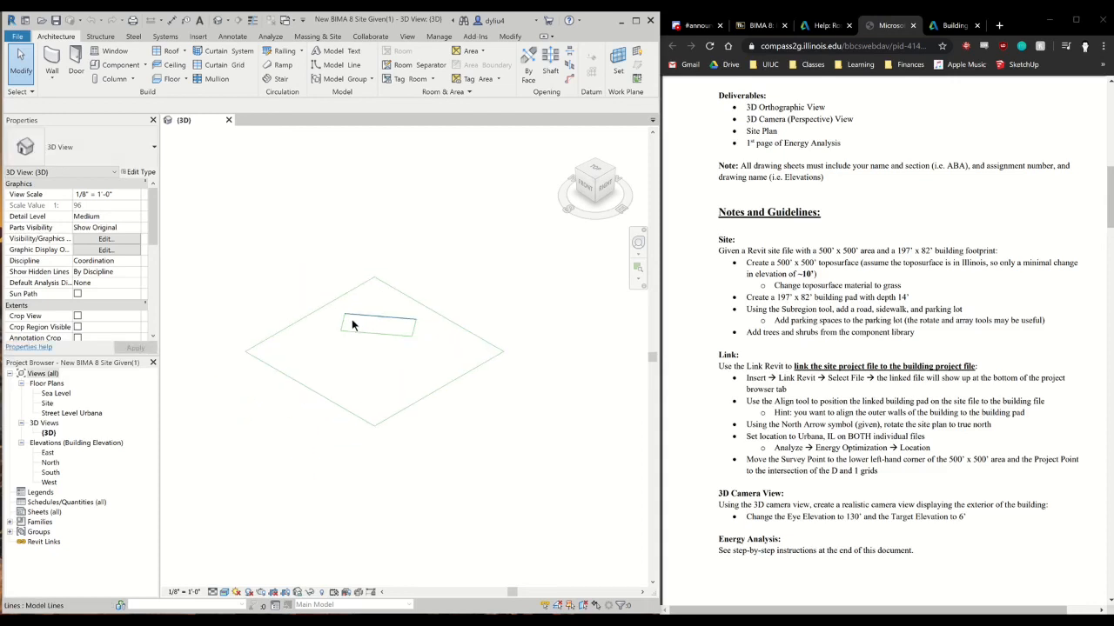
pyautogui.doubleClick(48, 453)
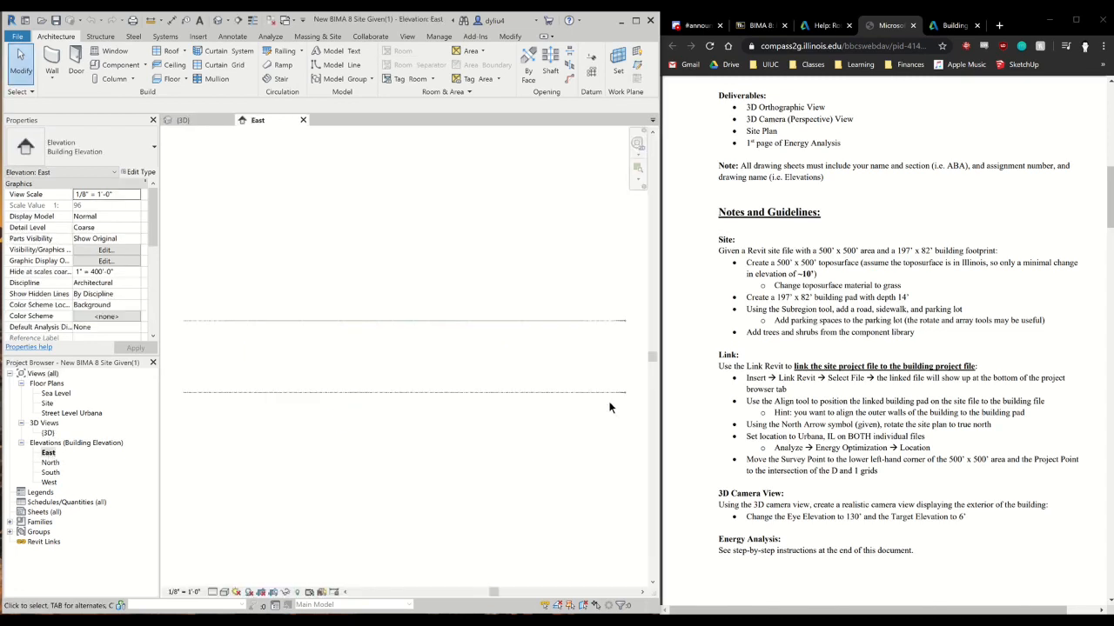
pyautogui.scroll(3, 613, 402)
pyautogui.moveTo(614, 400); pyautogui.dragTo(378, 455, button='middle')
pyautogui.scroll(3, 388, 441)
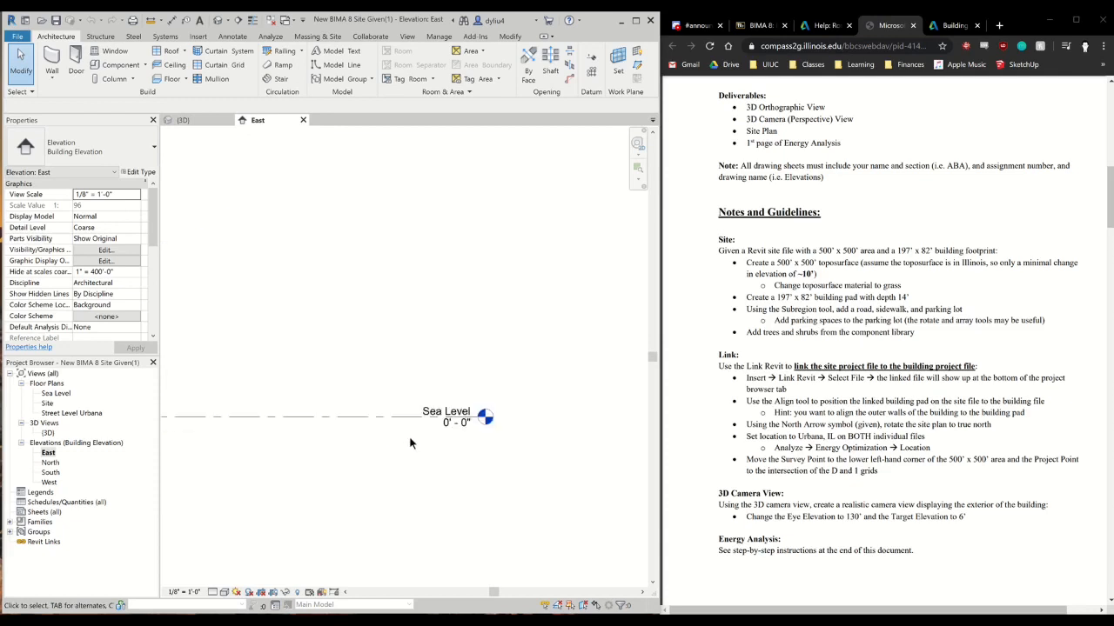
pyautogui.scroll(-3, 424, 287)
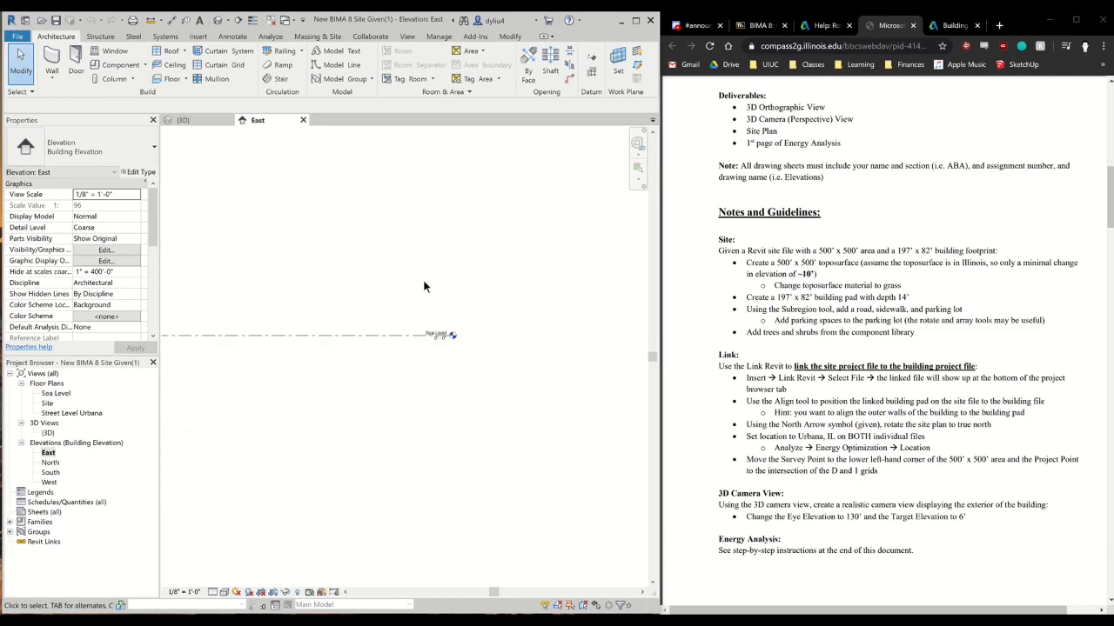
pyautogui.scroll(3, 441, 315)
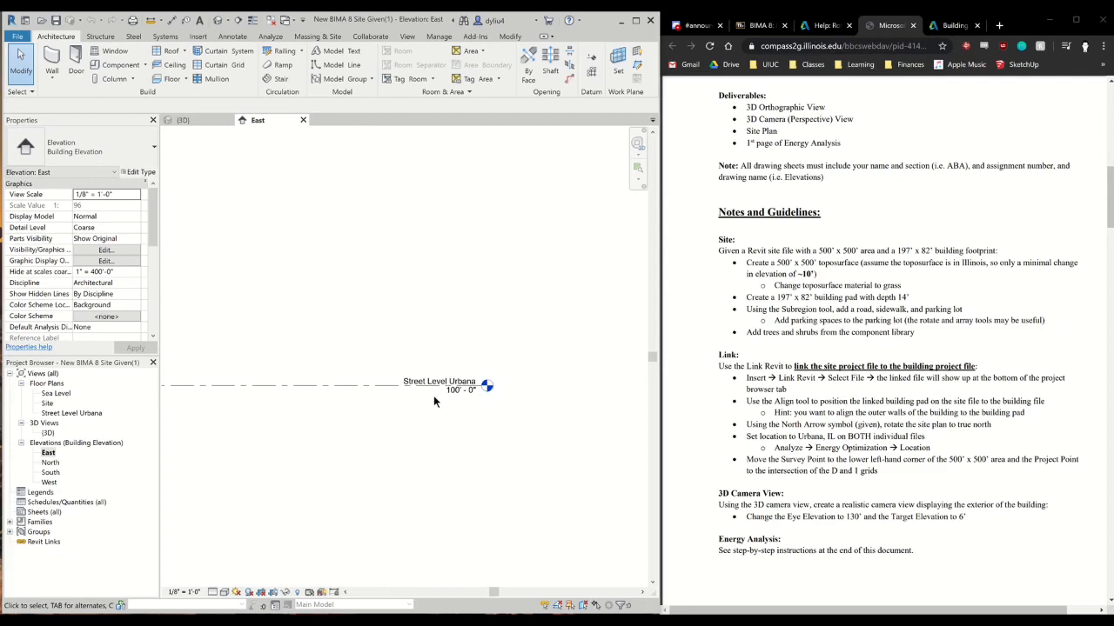
pyautogui.scroll(-5, 918, 409)
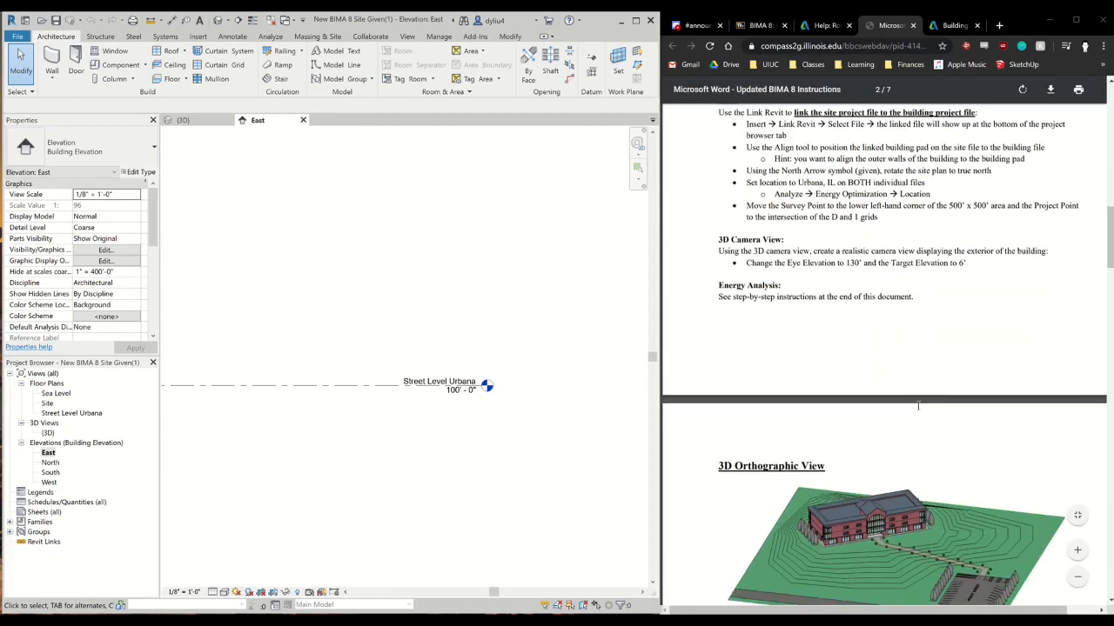
pyautogui.scroll(-2, 918, 409)
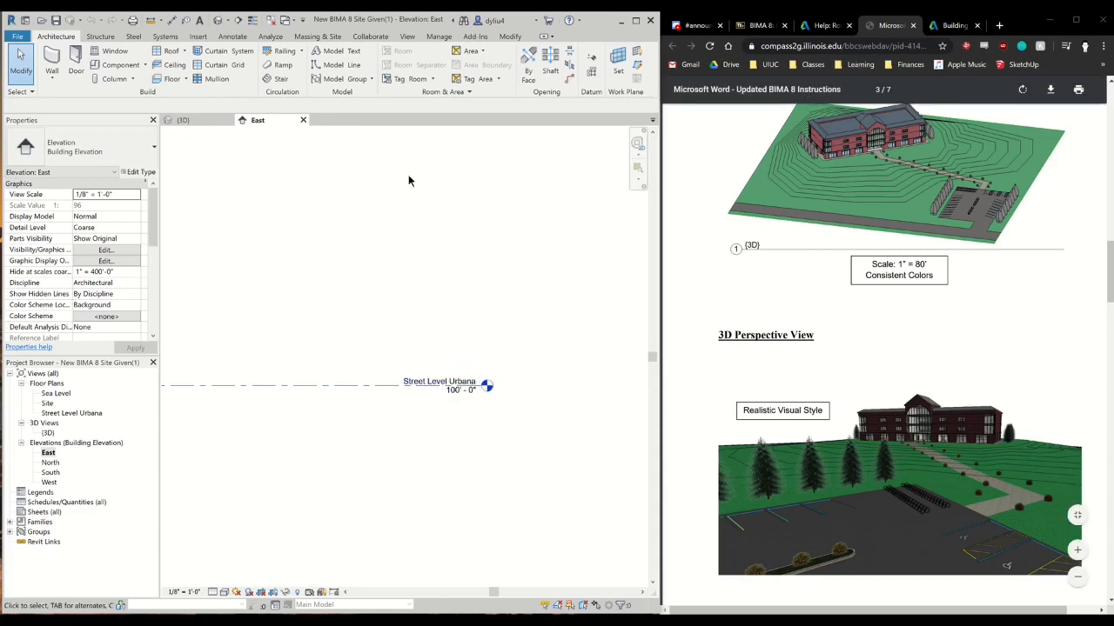
# Open the Site floor plan showing the site boundary and the building footprint
pyautogui.doubleClick(48, 404)
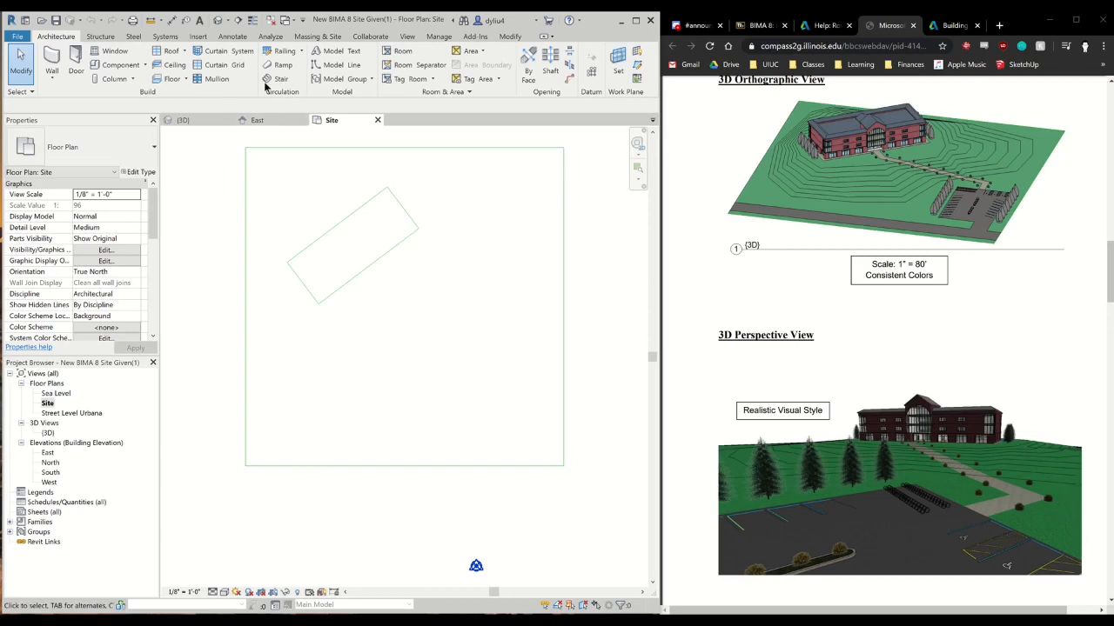
pyautogui.click(318, 37)
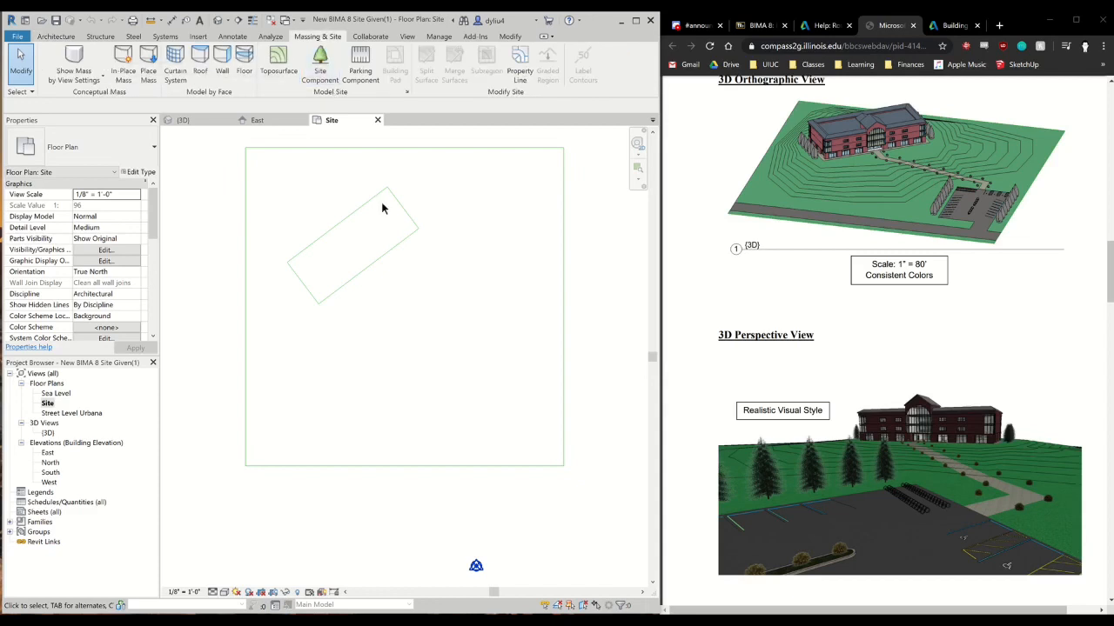
pyautogui.scroll(-1, 367, 402)
pyautogui.moveTo(365, 429); pyautogui.dragTo(330, 450, button='middle')
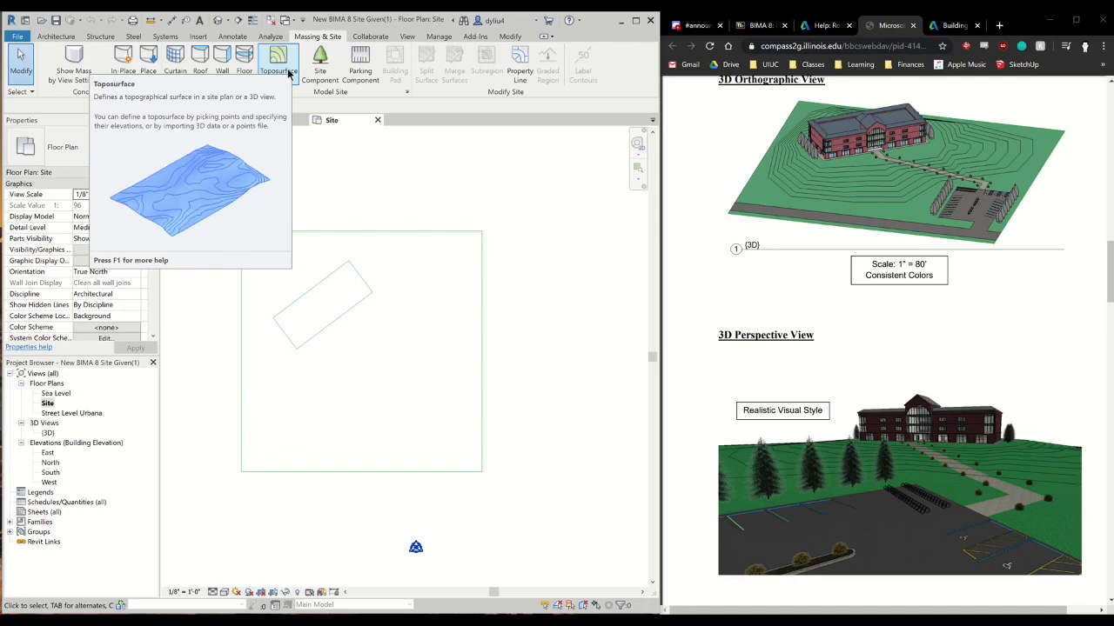
# Start a toposurface and place points at 100' absolute elevation on the four corners of the 500' x 500' site boundary
pyautogui.click(288, 73)
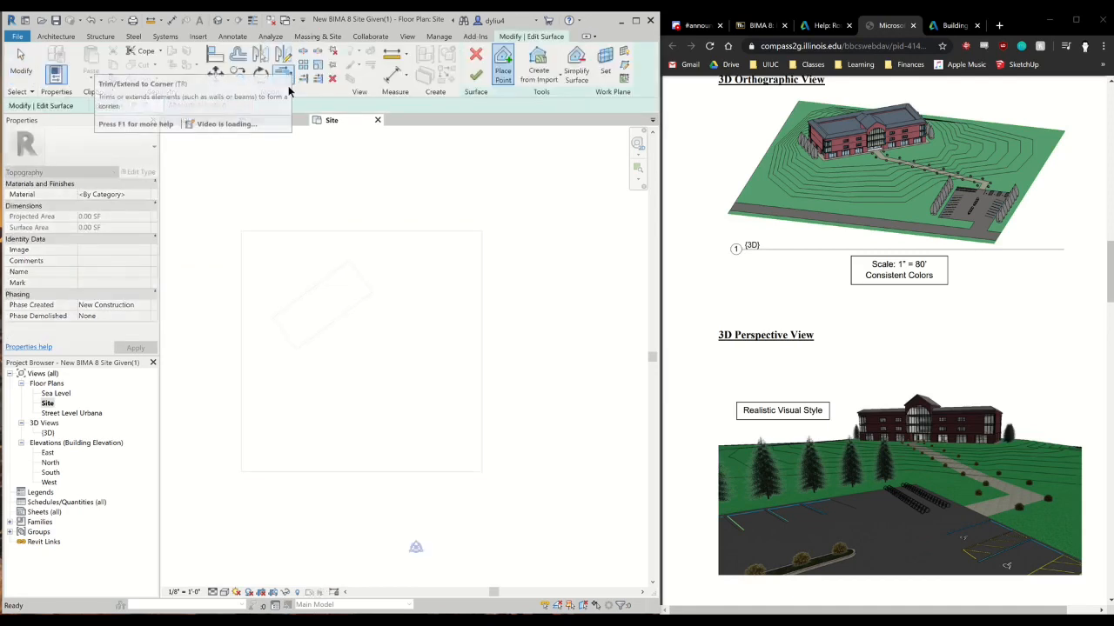
pyautogui.click(137, 104)
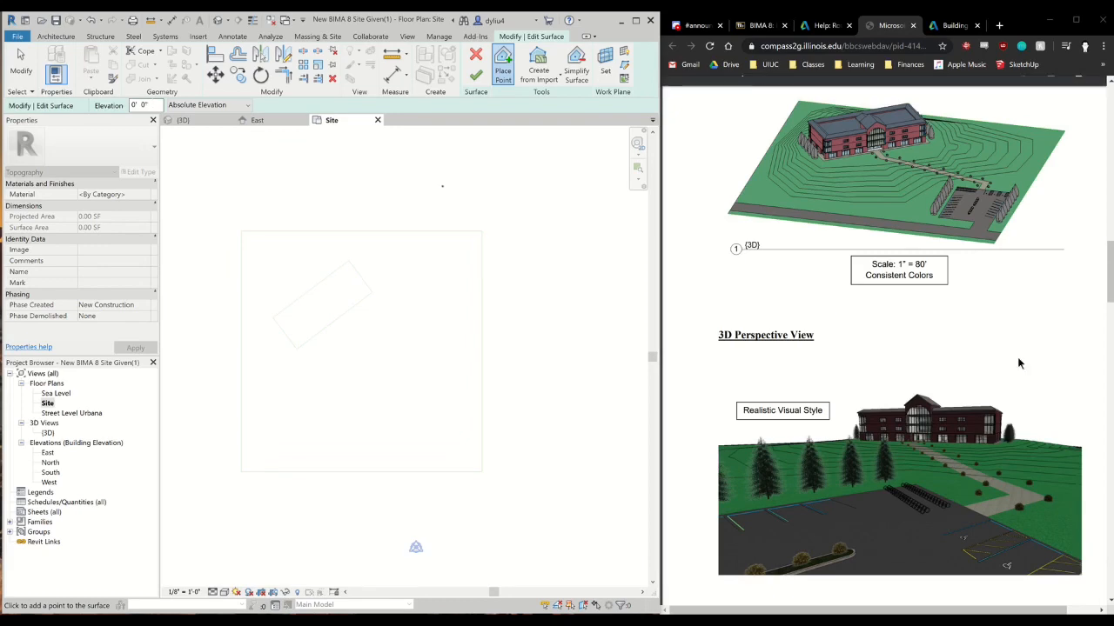
pyautogui.scroll(10, 957, 351)
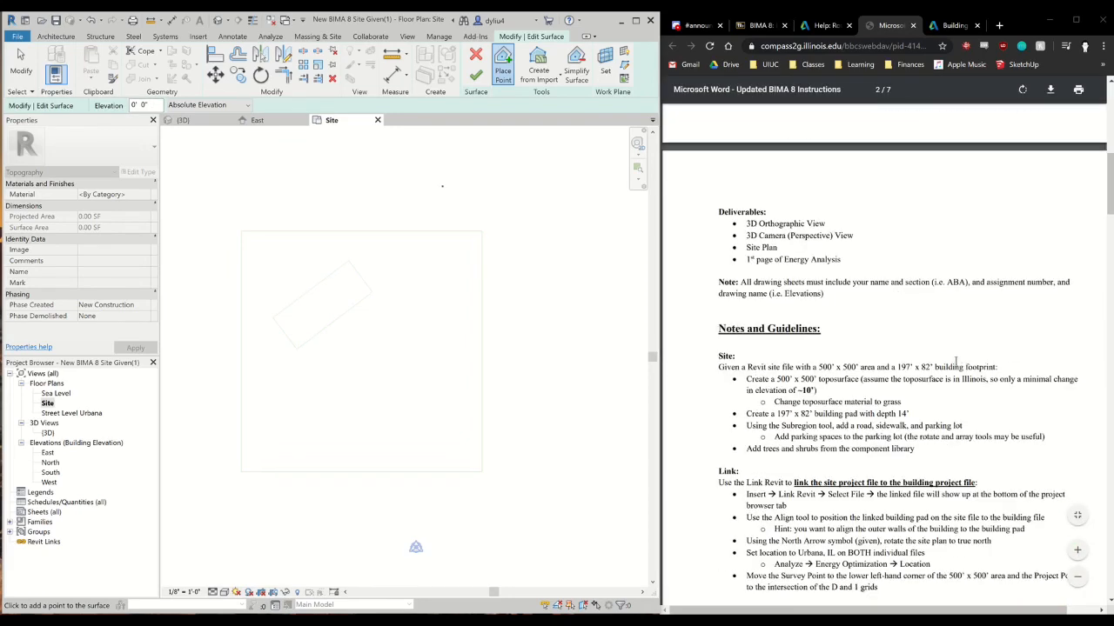
pyautogui.scroll(-1, 857, 386)
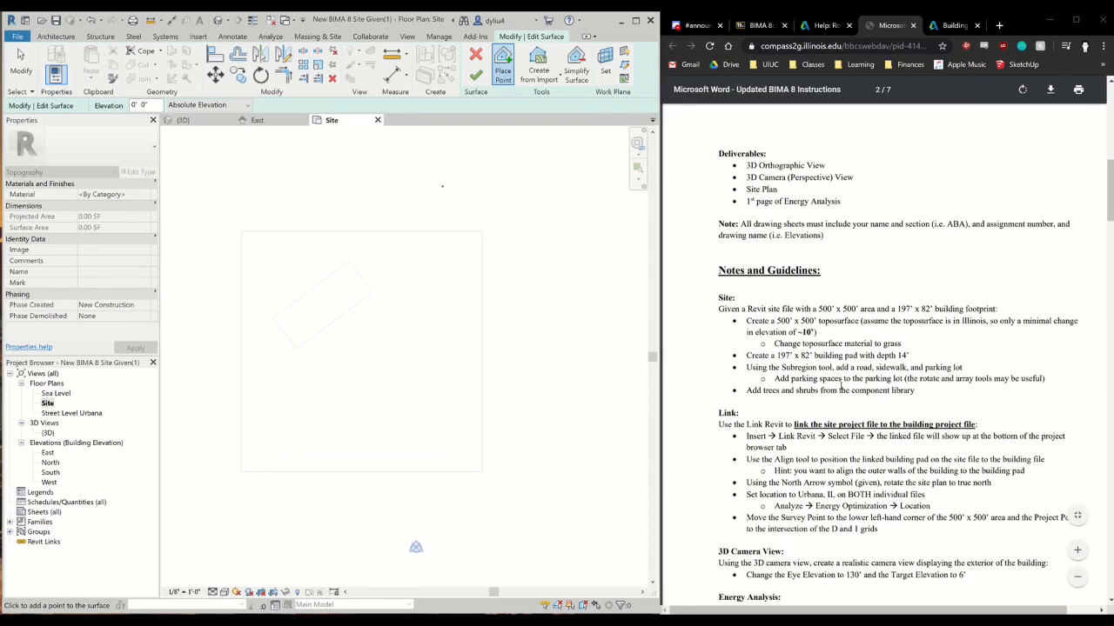
pyautogui.scroll(-8, 850, 385)
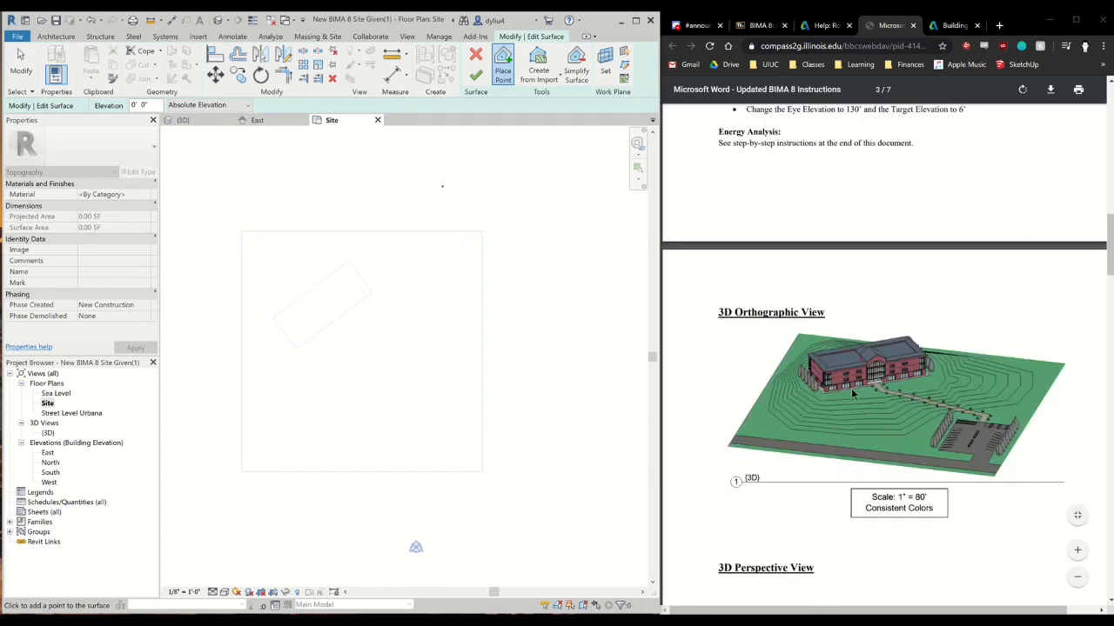
pyautogui.scroll(5, 853, 405)
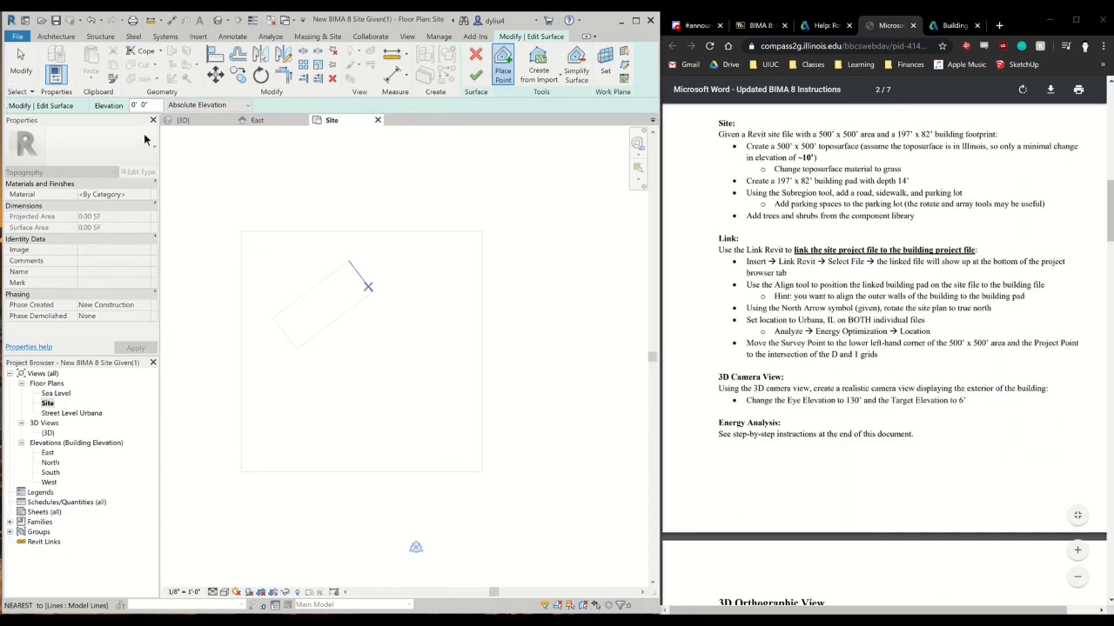
pyautogui.click(158, 105)
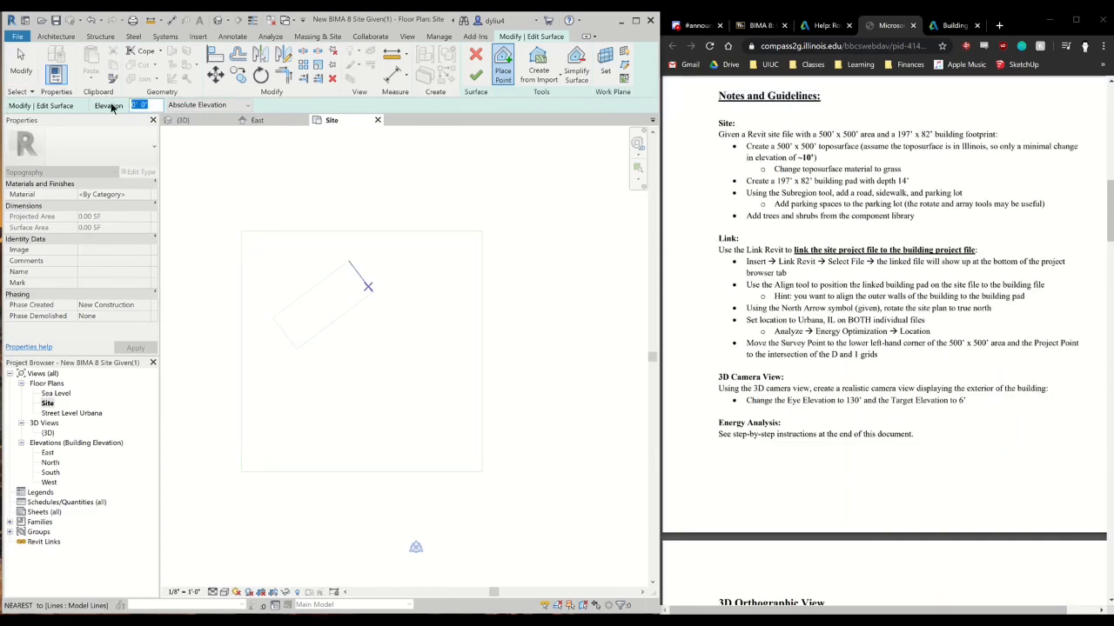
pyautogui.write('100')
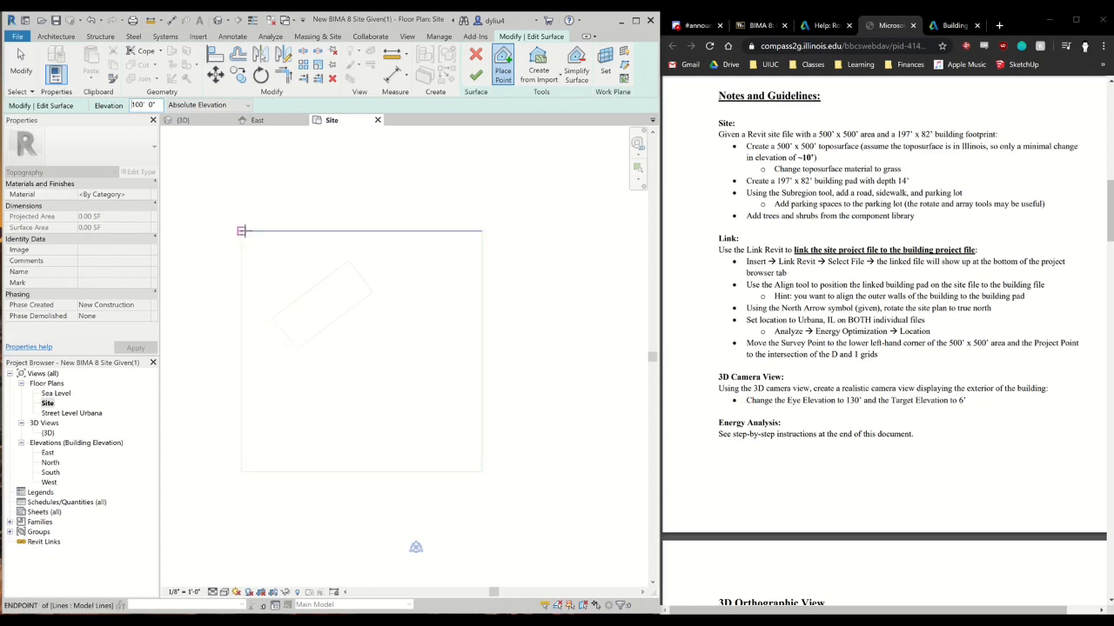
pyautogui.click(241, 230)
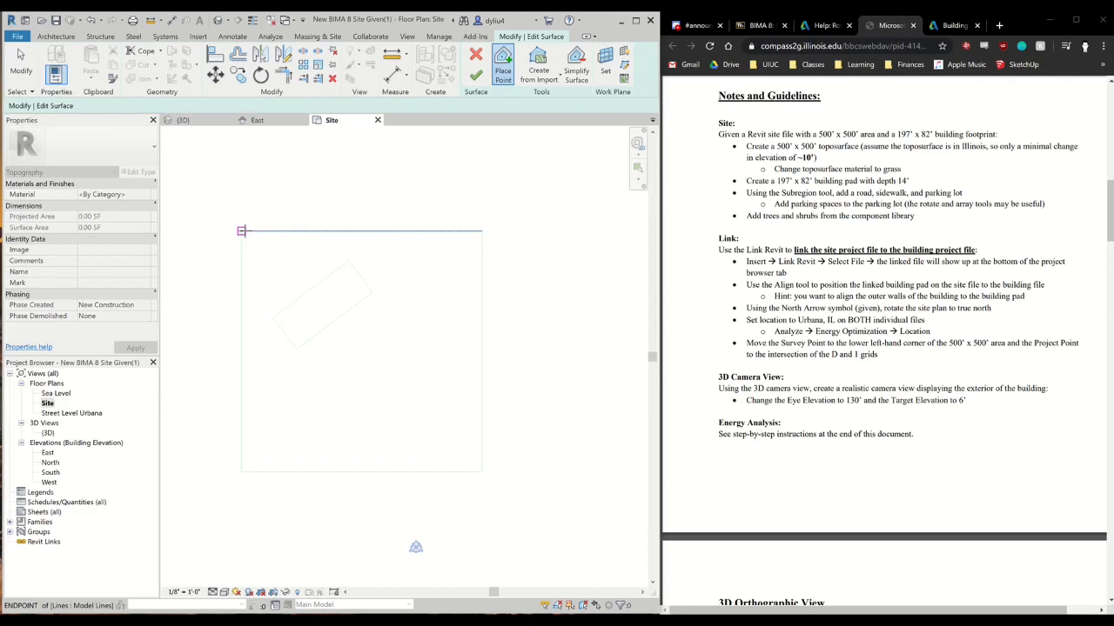
pyautogui.click(482, 230)
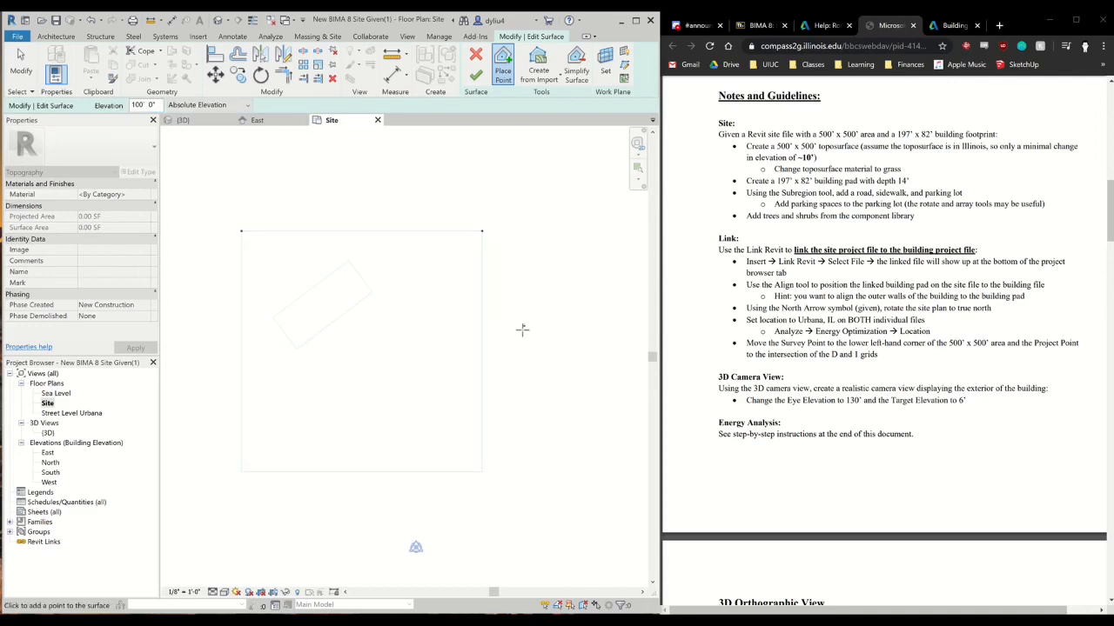
pyautogui.click(482, 472)
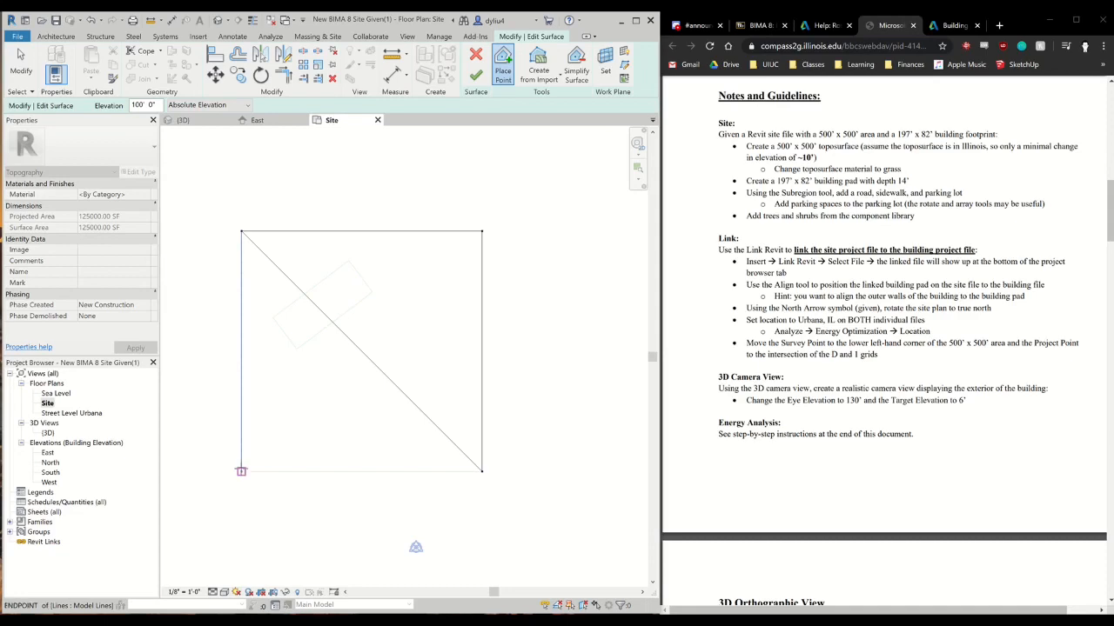
pyautogui.click(241, 472)
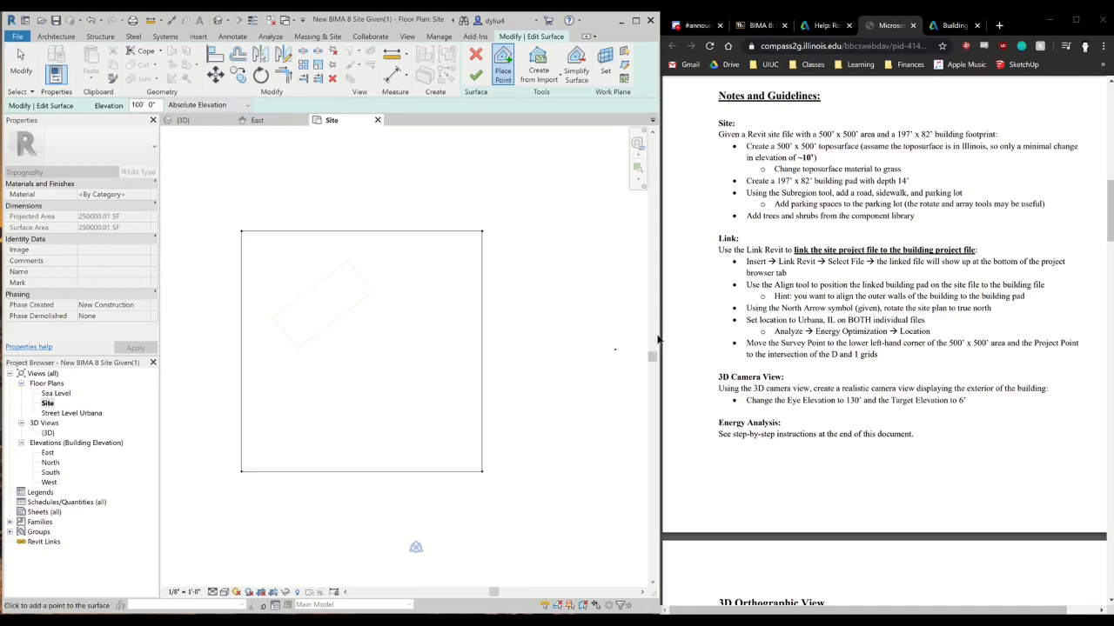
# Add surface points at 110' elevation on the four corners of the building footprint, then finish the toposurface and inspect it in 3D
pyautogui.scroll(-5, 838, 375)
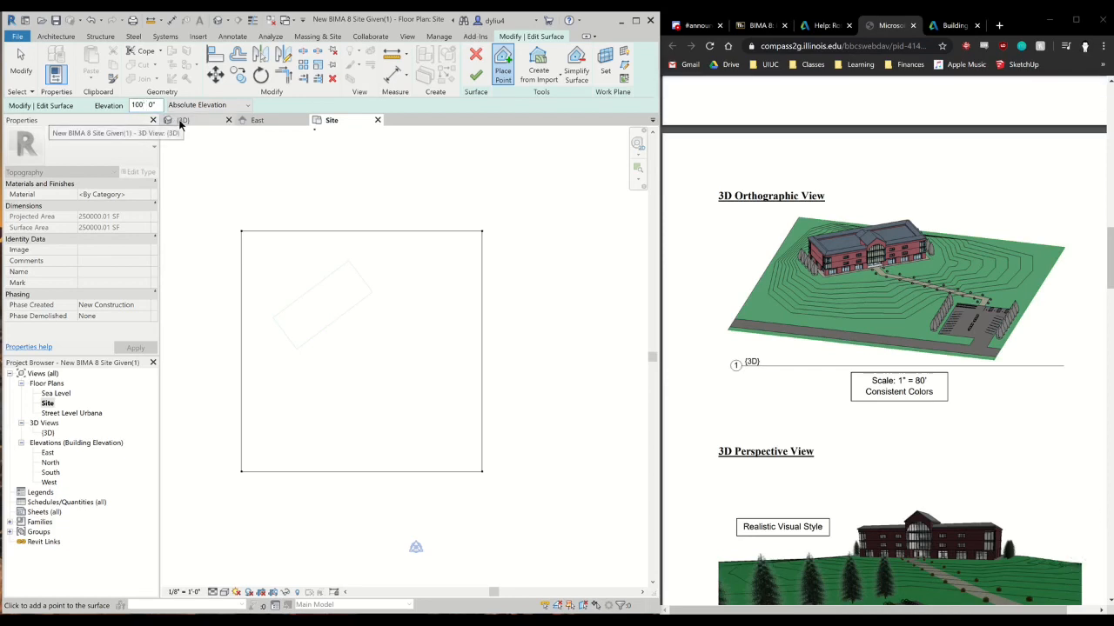
pyautogui.press('BackSpace')
pyautogui.press('BackSpace')
pyautogui.write('10')
pyautogui.click(273, 318)
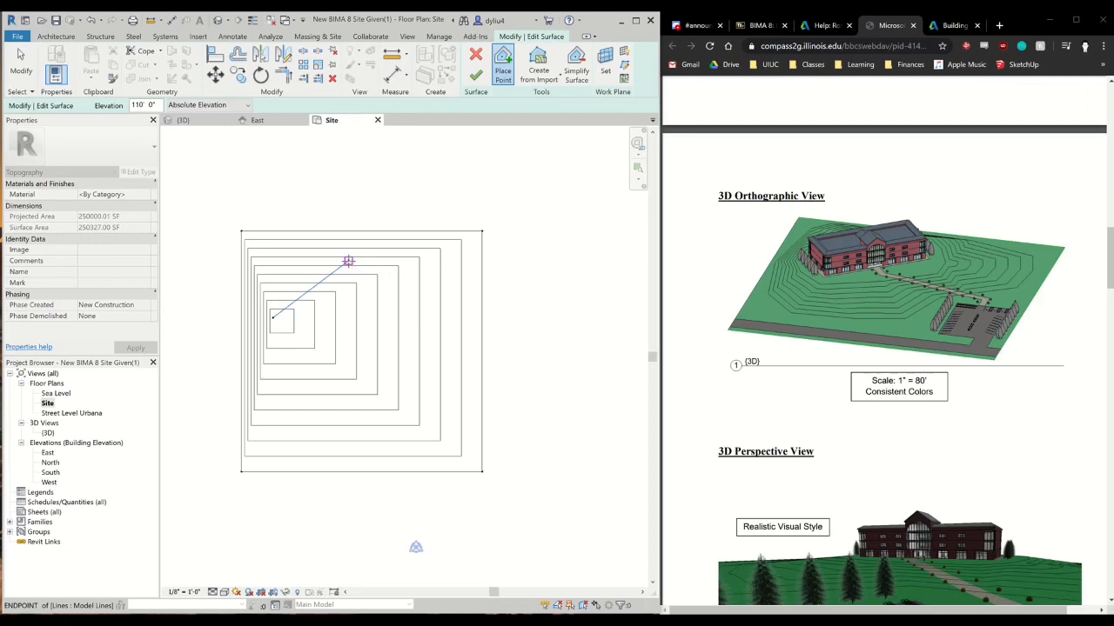
pyautogui.click(348, 261)
pyautogui.click(372, 292)
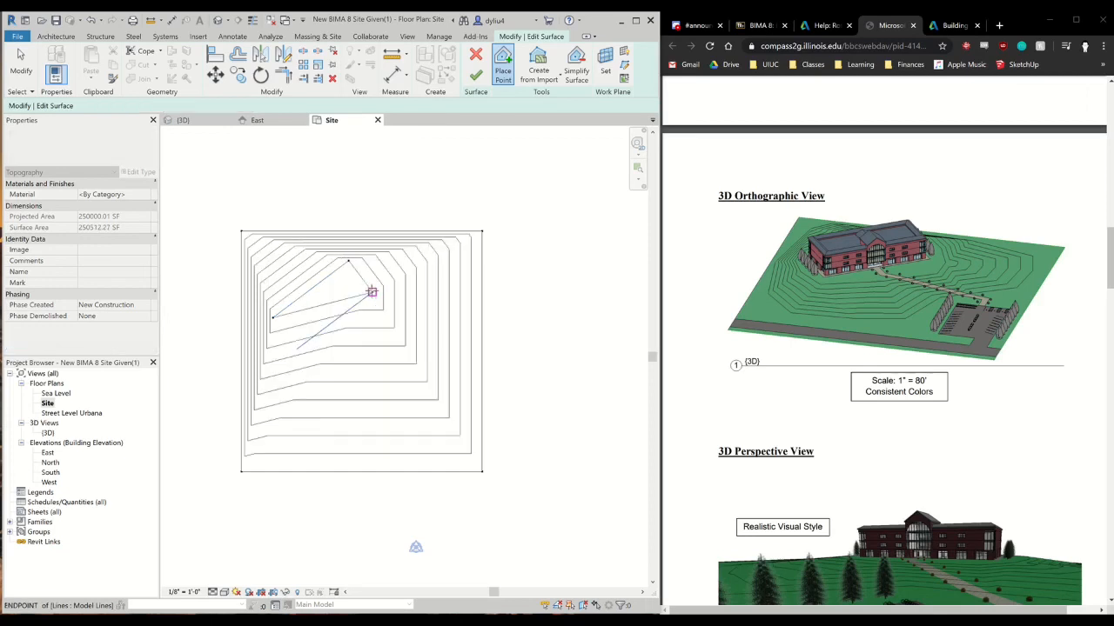
pyautogui.click(296, 349)
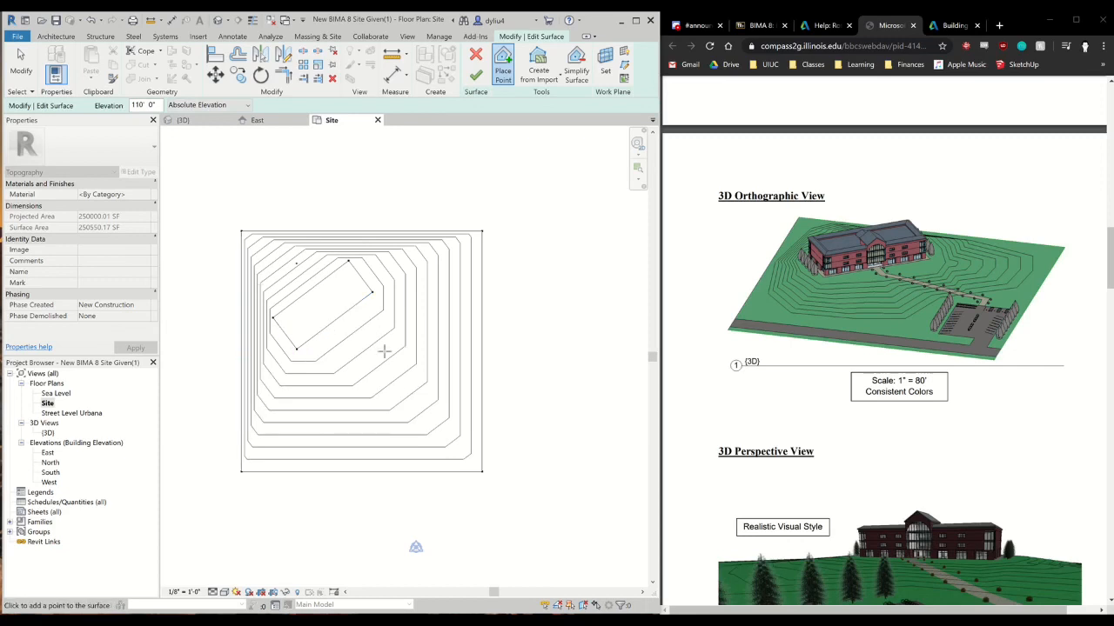
pyautogui.click(477, 76)
pyautogui.click(199, 120)
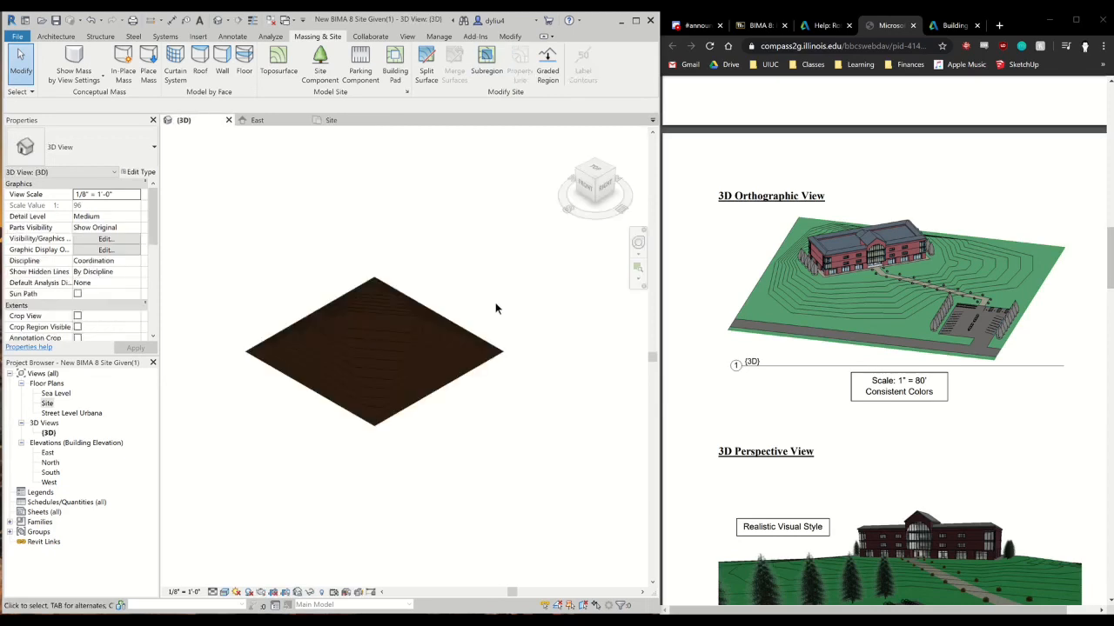
pyautogui.moveTo(599, 186); pyautogui.dragTo(573, 151)
pyautogui.click(602, 180)
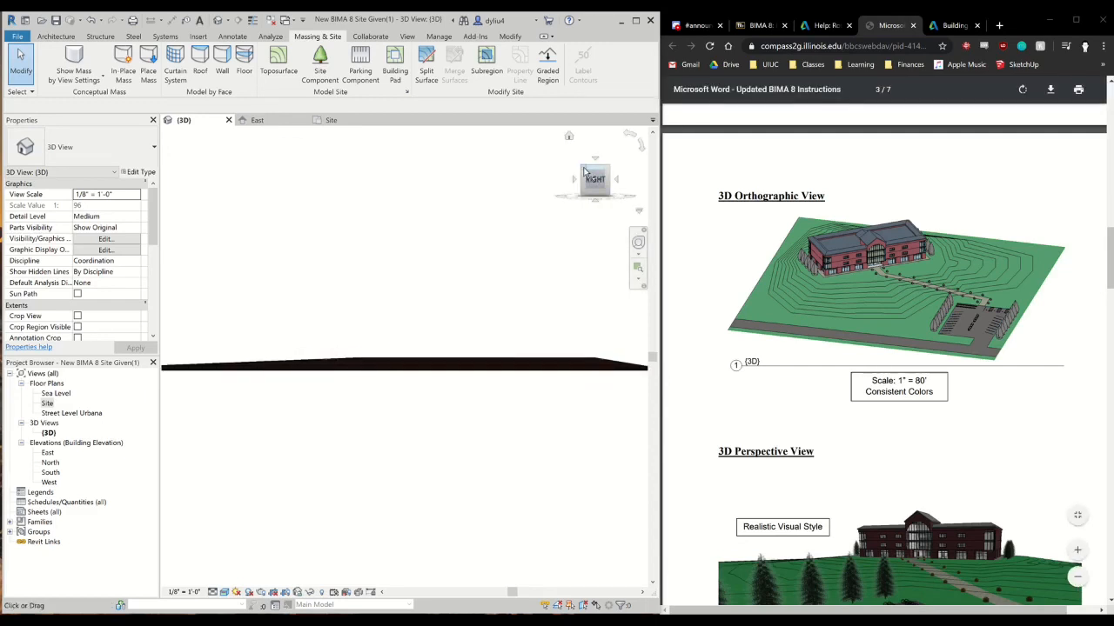
pyautogui.moveTo(593, 178); pyautogui.dragTo(609, 209)
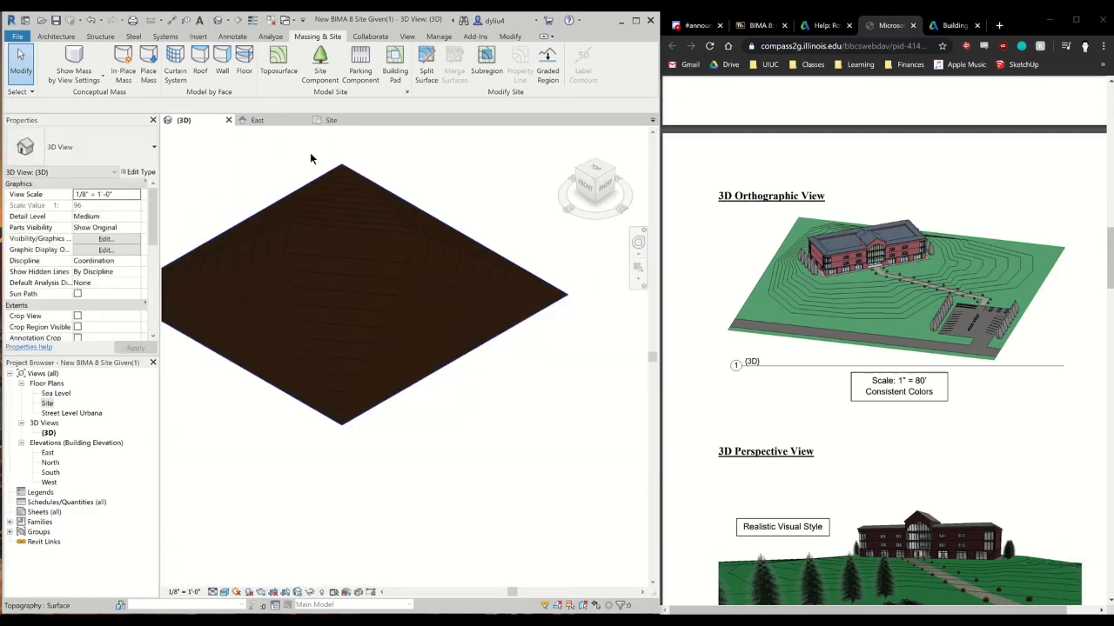
# Edit the toposurface in the Site plan, adding points at 110' absolute elevation just outside the building footprint to widen the plateau
pyautogui.click(342, 120)
pyautogui.click(393, 255)
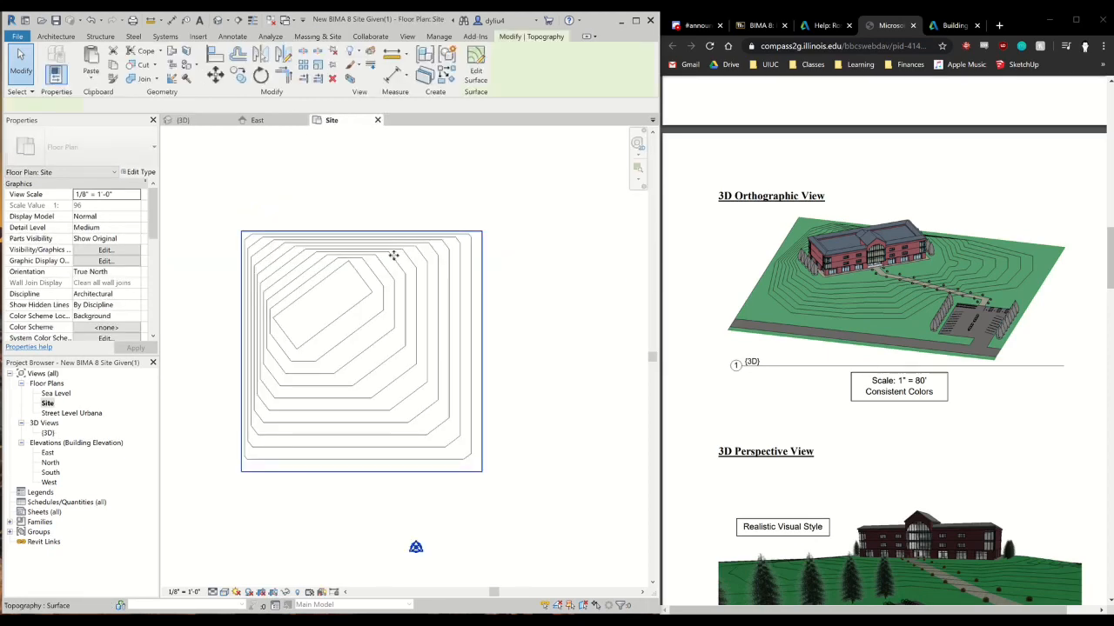
pyautogui.click(474, 70)
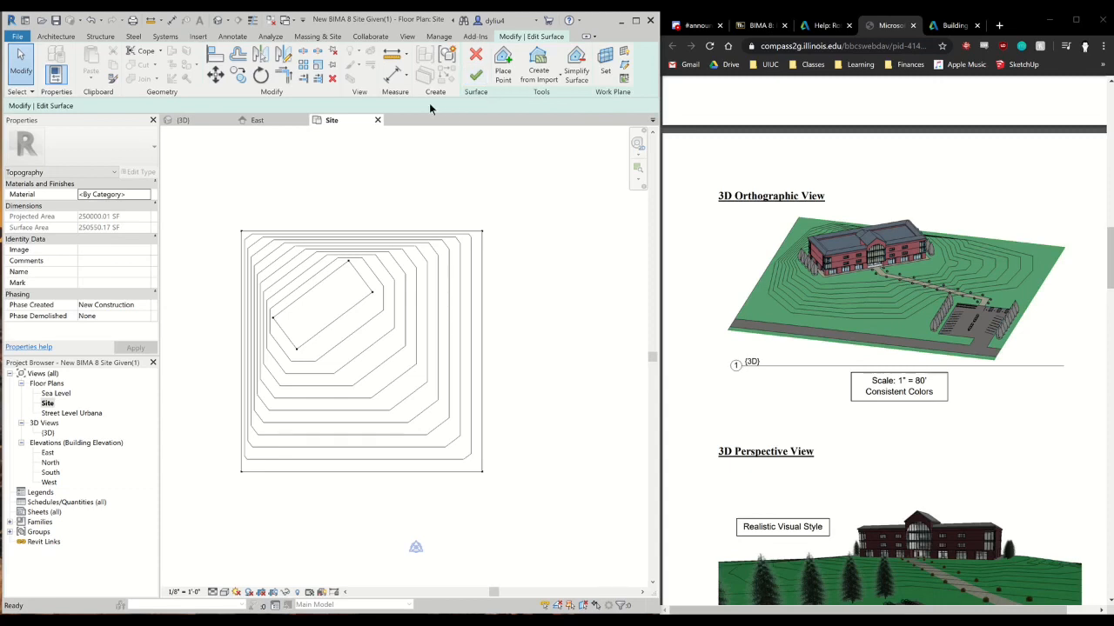
pyautogui.click(505, 69)
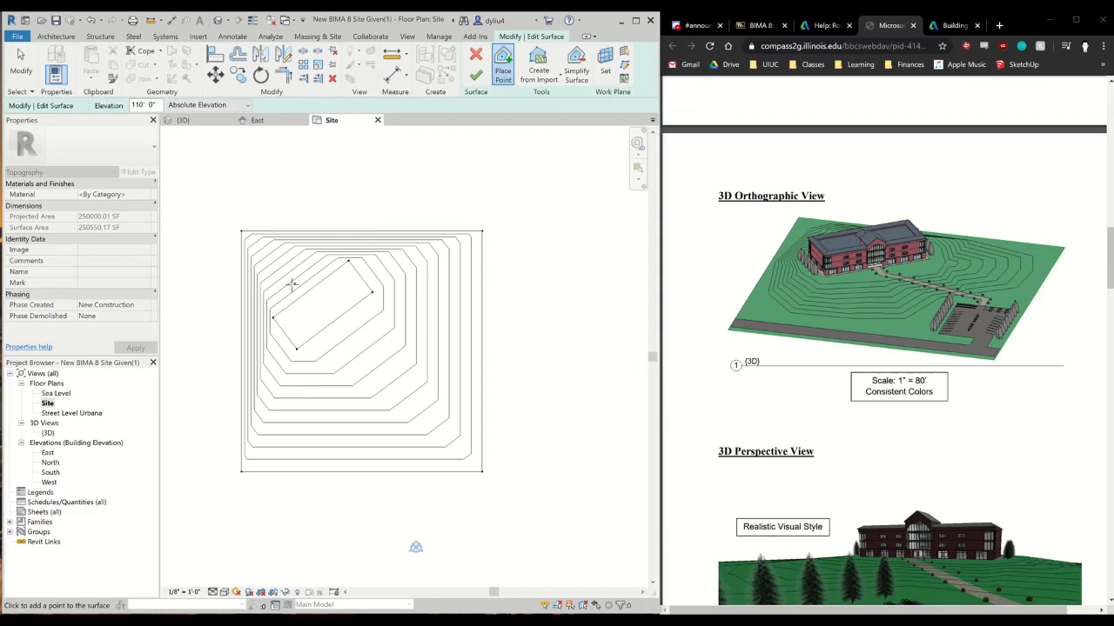
pyautogui.click(291, 285)
pyautogui.click(380, 319)
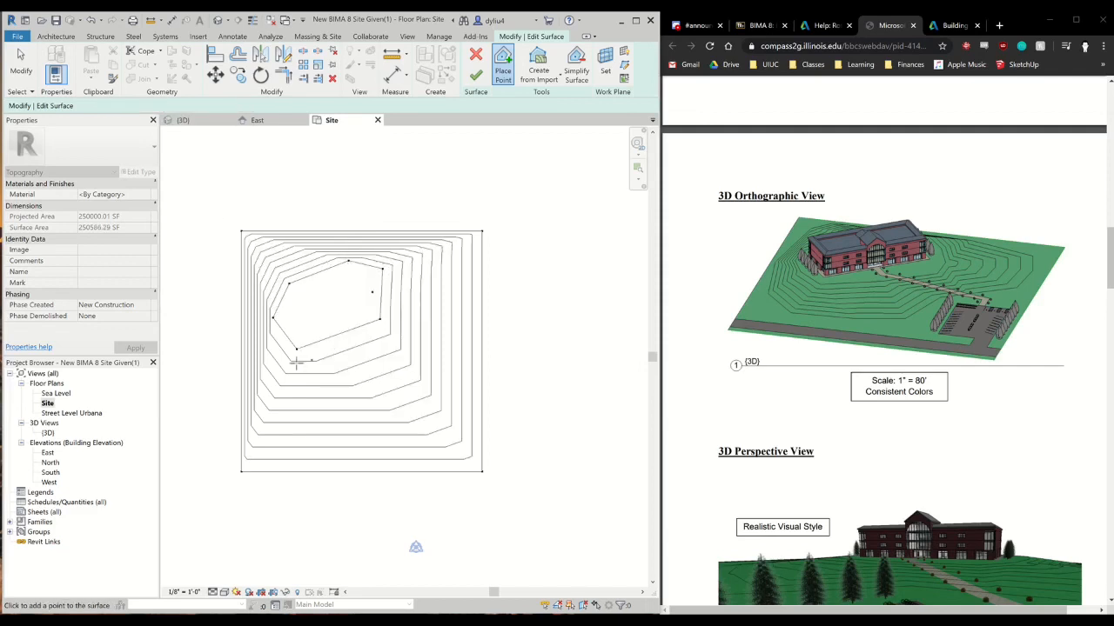
pyautogui.click(279, 345)
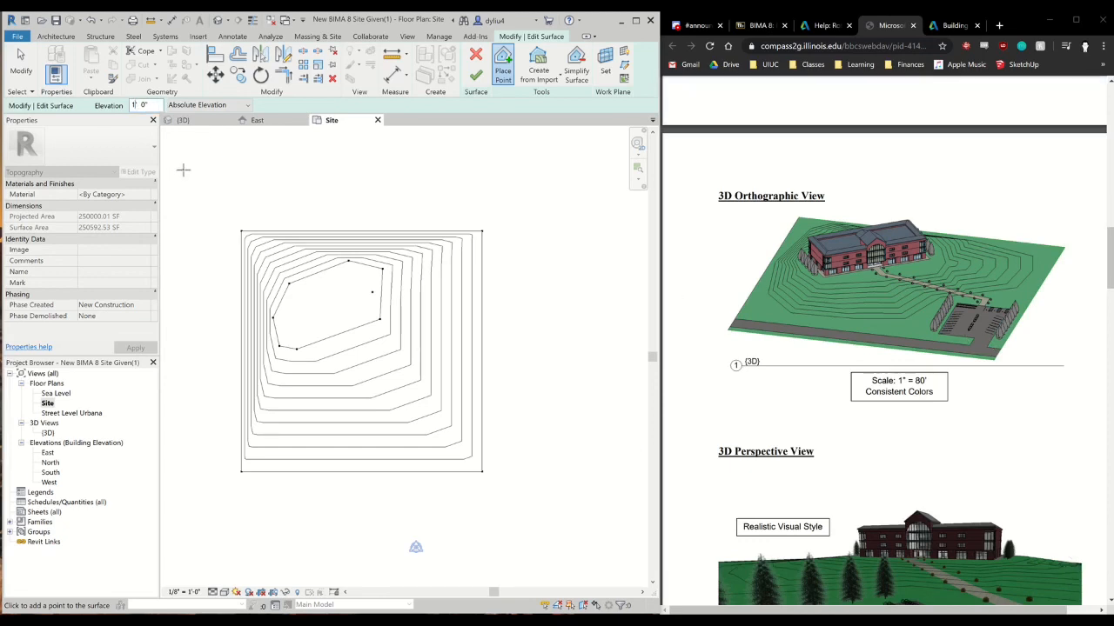
# Place scattered surface points at 100' absolute elevation around the plateau, along the south, east, north and west sides of the site
pyautogui.write('00')
pyautogui.click(262, 455)
pyautogui.click(296, 416)
pyautogui.click(323, 455)
pyautogui.click(334, 452)
pyautogui.click(353, 430)
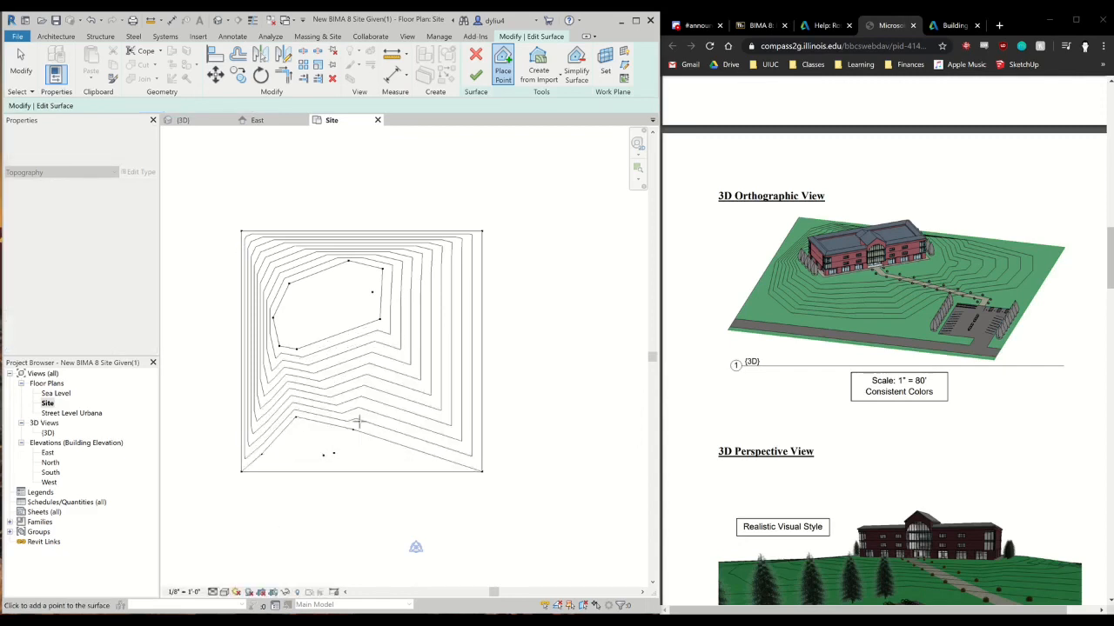
pyautogui.click(359, 422)
pyautogui.click(364, 432)
pyautogui.click(402, 446)
pyautogui.click(430, 426)
pyautogui.click(440, 421)
pyautogui.click(440, 410)
pyautogui.click(452, 341)
pyautogui.click(450, 330)
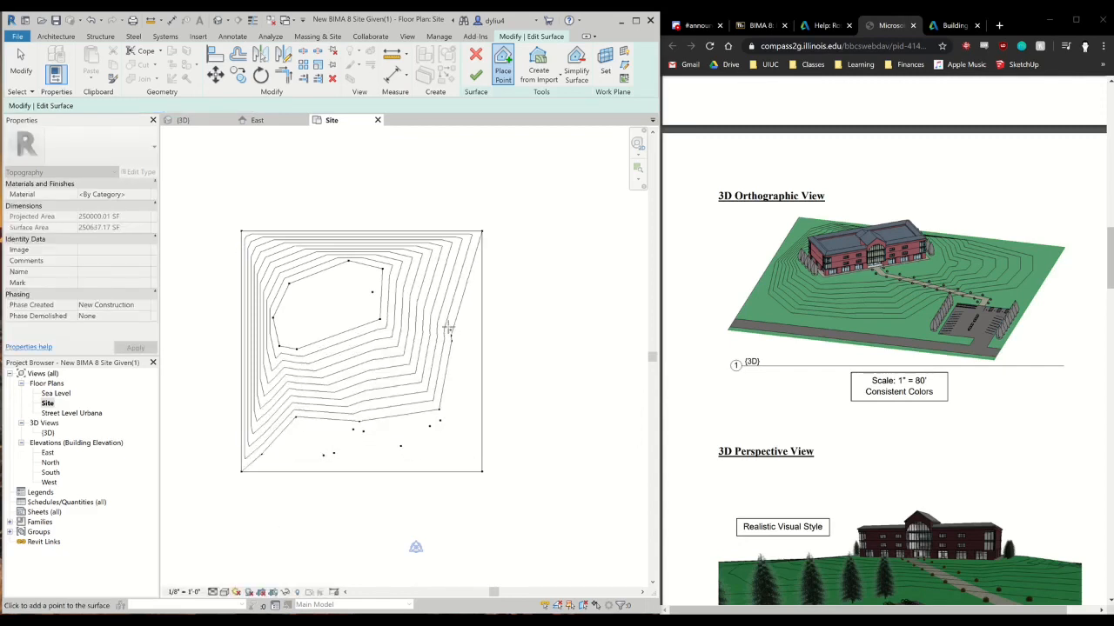
pyautogui.click(446, 332)
pyautogui.click(447, 331)
pyautogui.click(456, 312)
pyautogui.click(455, 282)
pyautogui.click(451, 252)
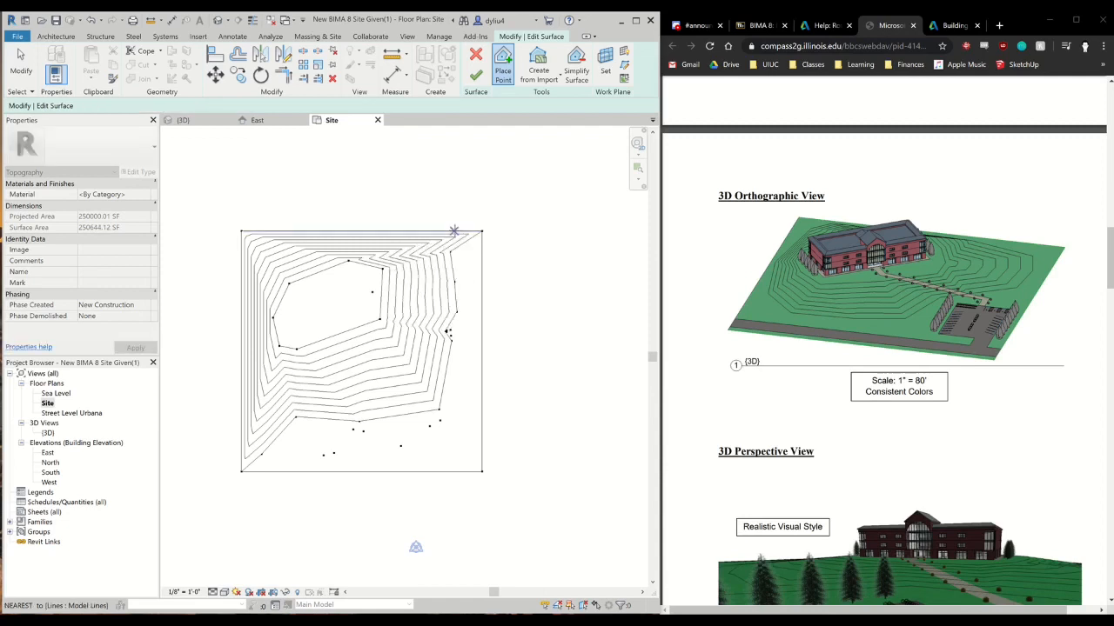
pyautogui.click(454, 230)
pyautogui.click(285, 237)
pyautogui.click(279, 237)
pyautogui.click(272, 241)
pyautogui.click(253, 252)
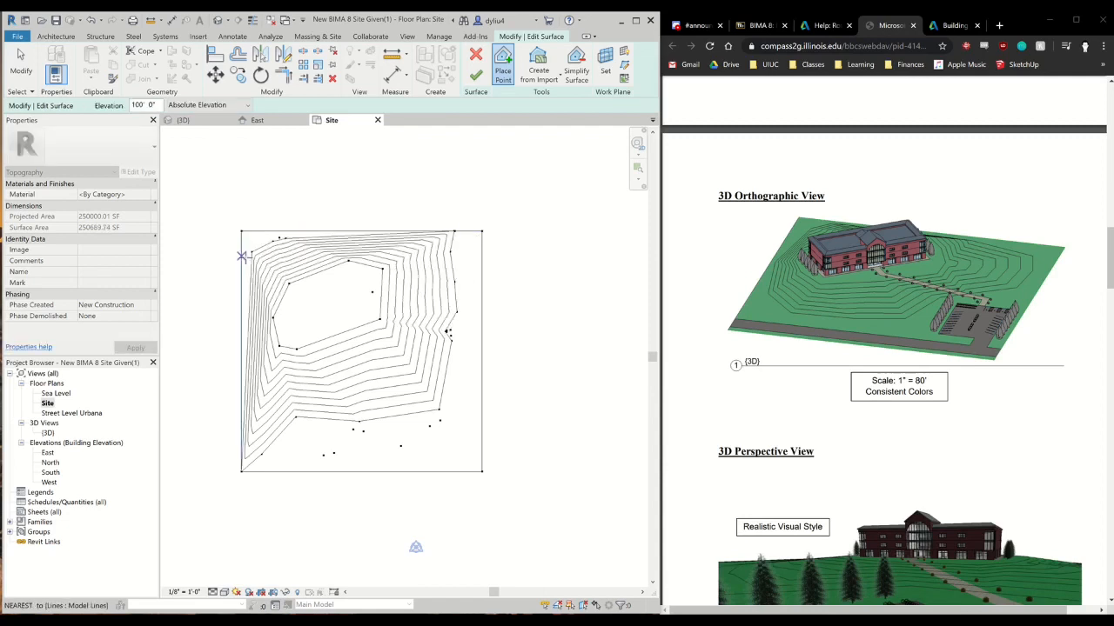
pyautogui.click(242, 256)
pyautogui.click(242, 269)
pyautogui.click(249, 279)
pyautogui.click(242, 299)
pyautogui.click(242, 311)
pyautogui.click(248, 351)
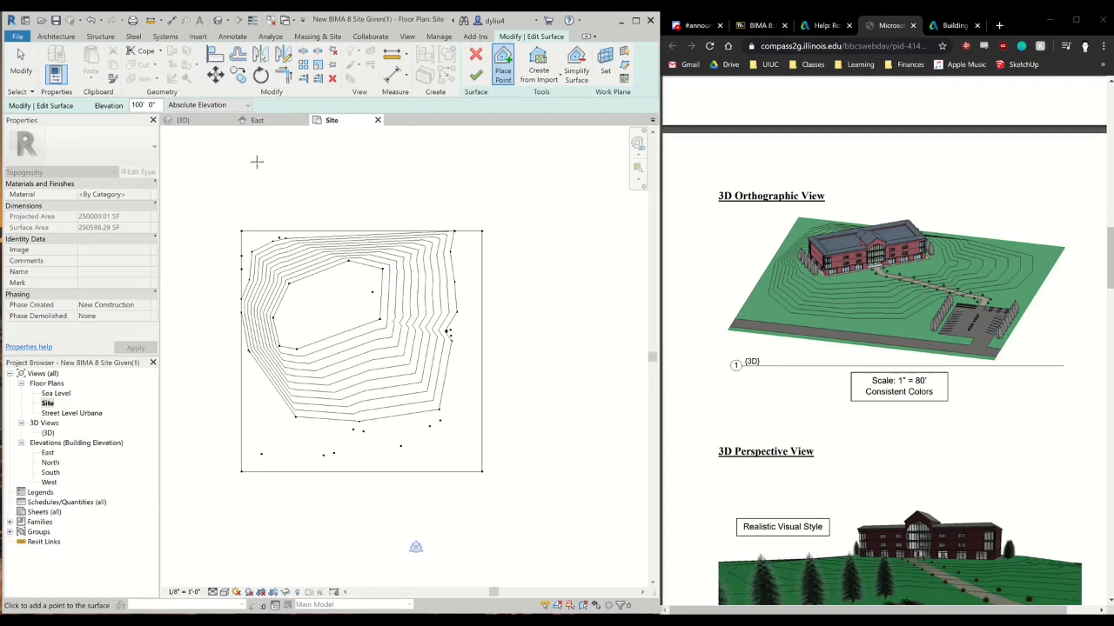
# Consult the example site plan and add another 100' elevation point southeast of the building footprint
pyautogui.click(337, 214)
pyautogui.scroll(-3, 890, 428)
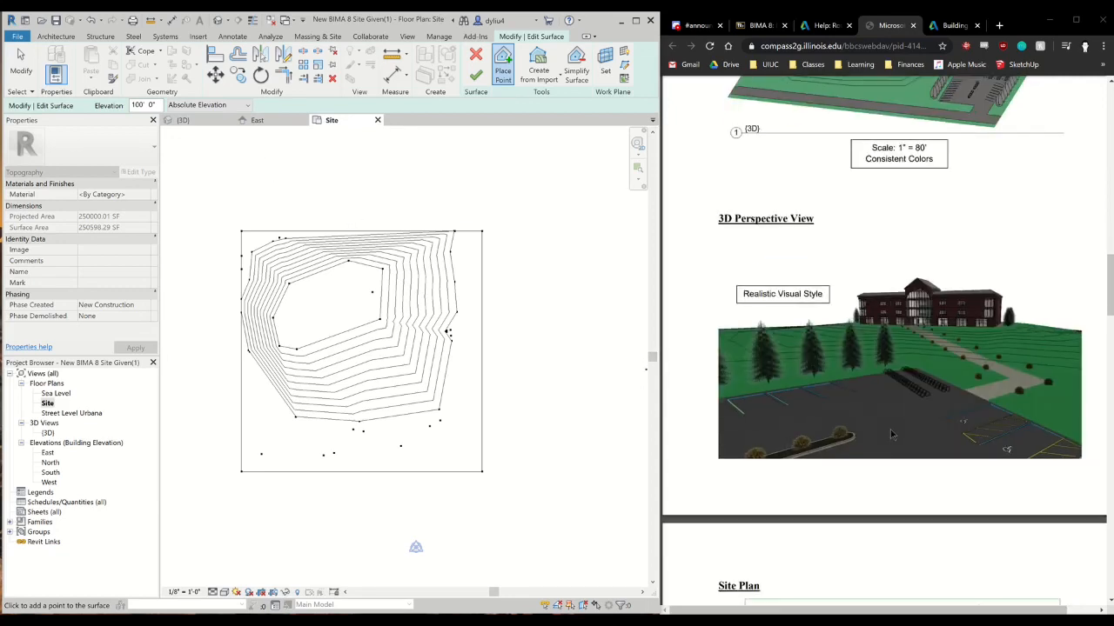
pyautogui.scroll(-3, 888, 428)
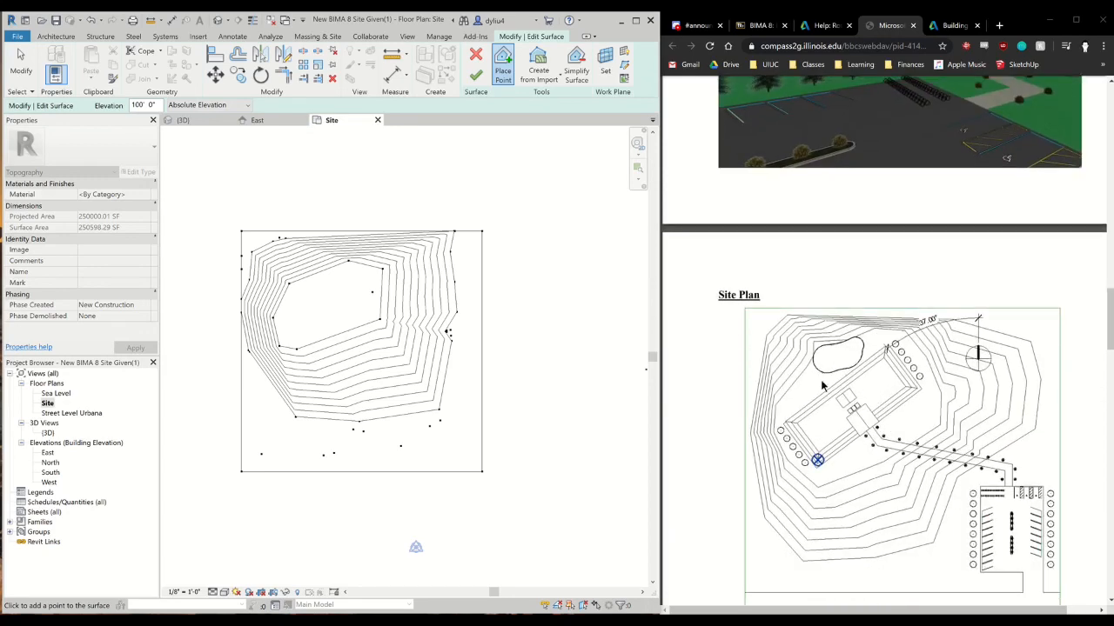
pyautogui.scroll(-10, 836, 400)
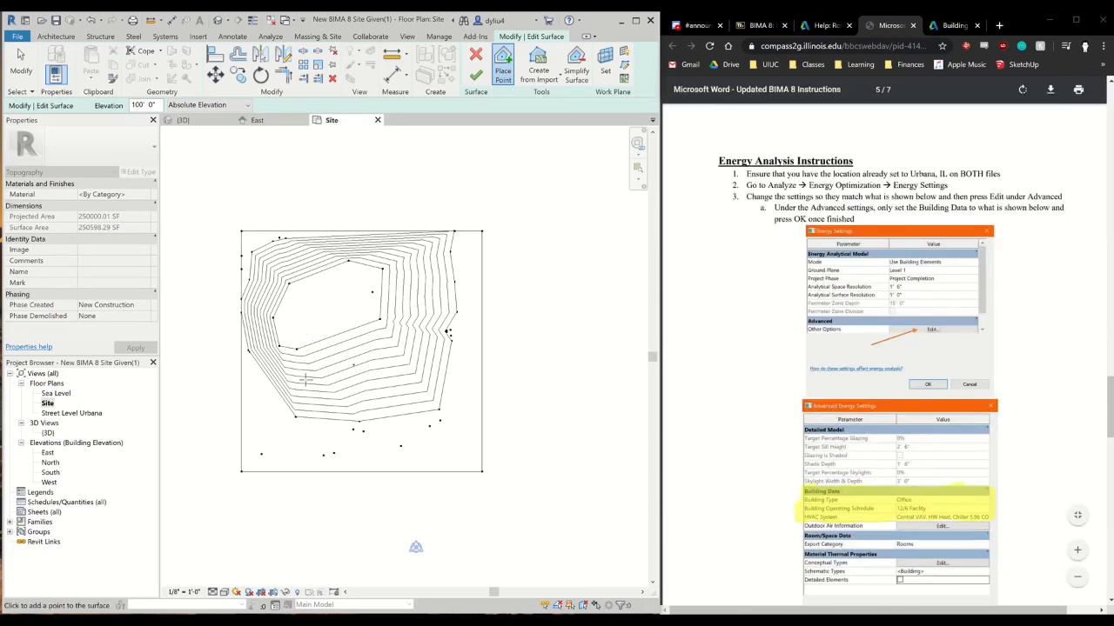
pyautogui.click(385, 408)
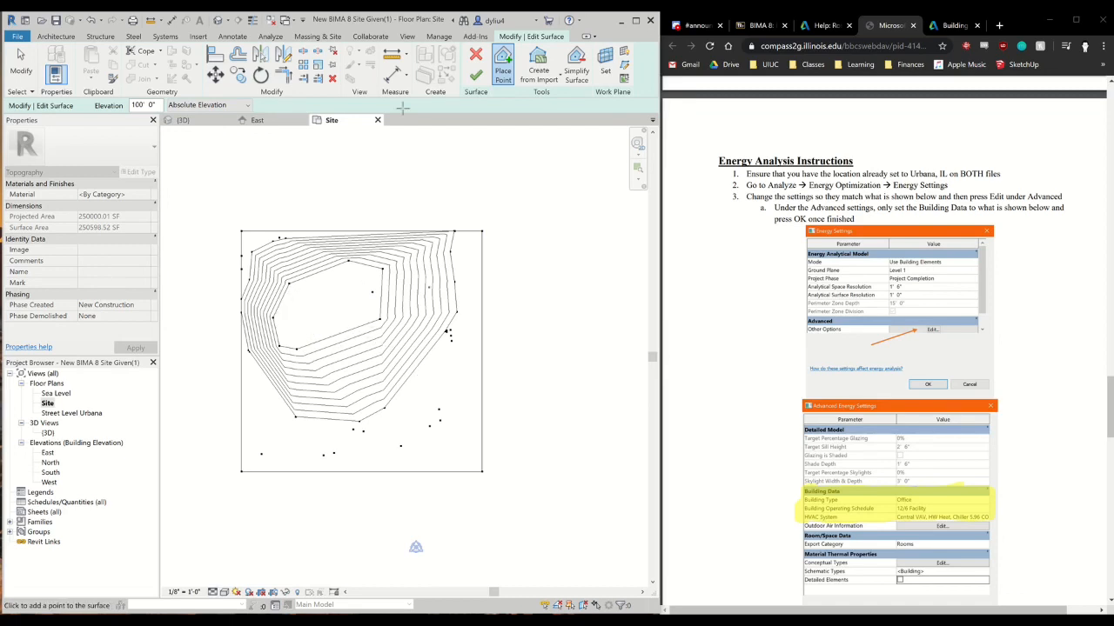
# Finish the surface edit and inspect the reshaped toposurface in 3D against the assignment's example site plan and views
pyautogui.click(476, 79)
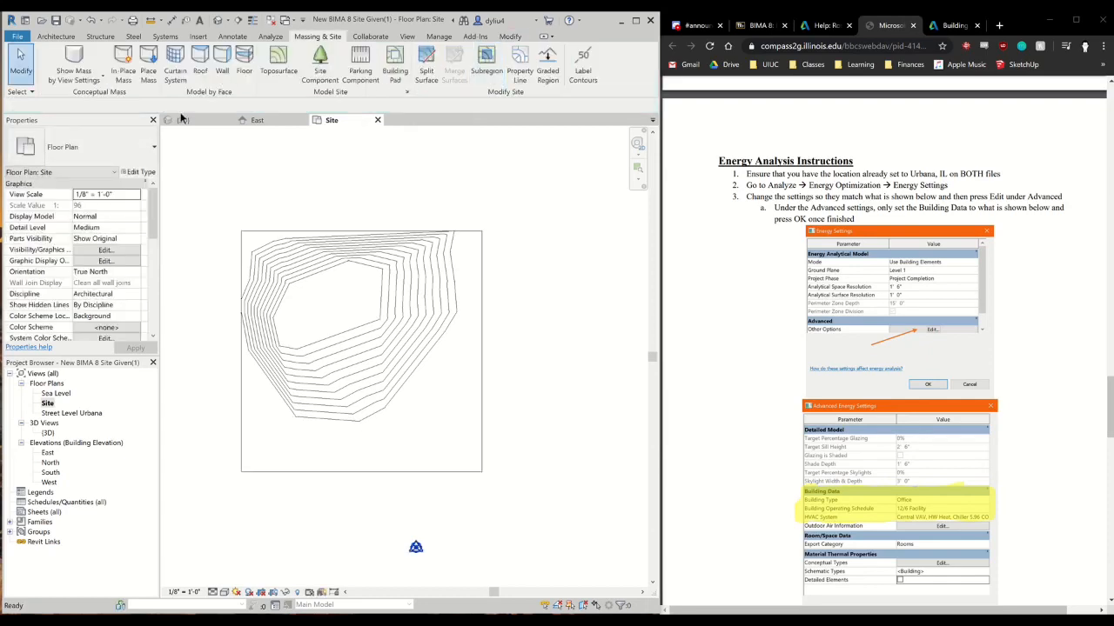
pyautogui.click(183, 120)
pyautogui.scroll(5, 473, 269)
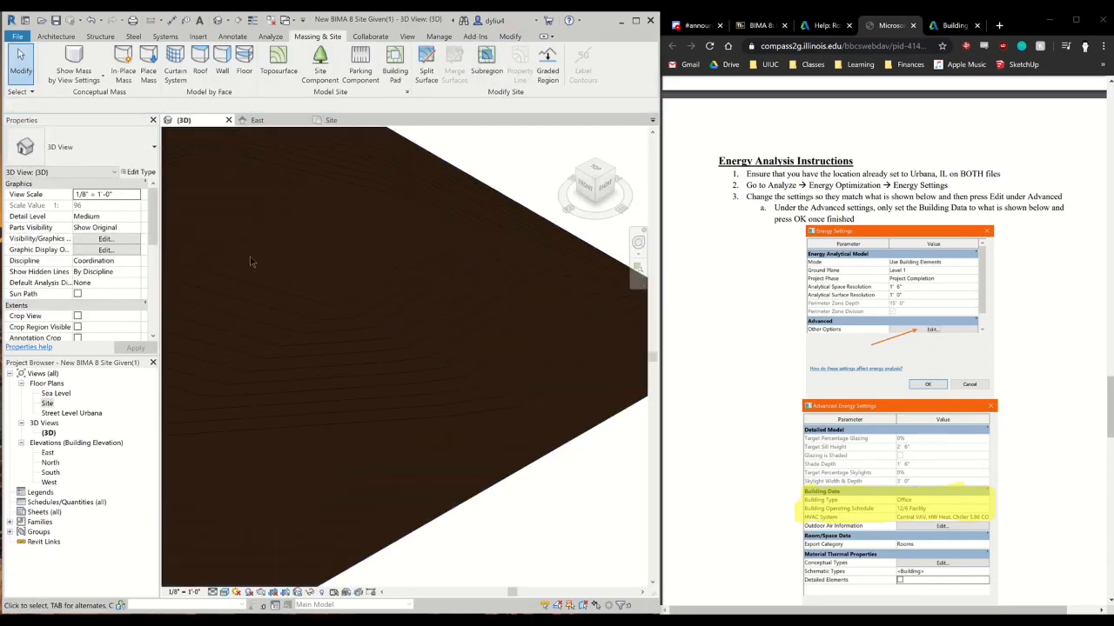
pyautogui.moveTo(249, 261); pyautogui.dragTo(455, 383, button='middle')
pyautogui.scroll(-6, 455, 383)
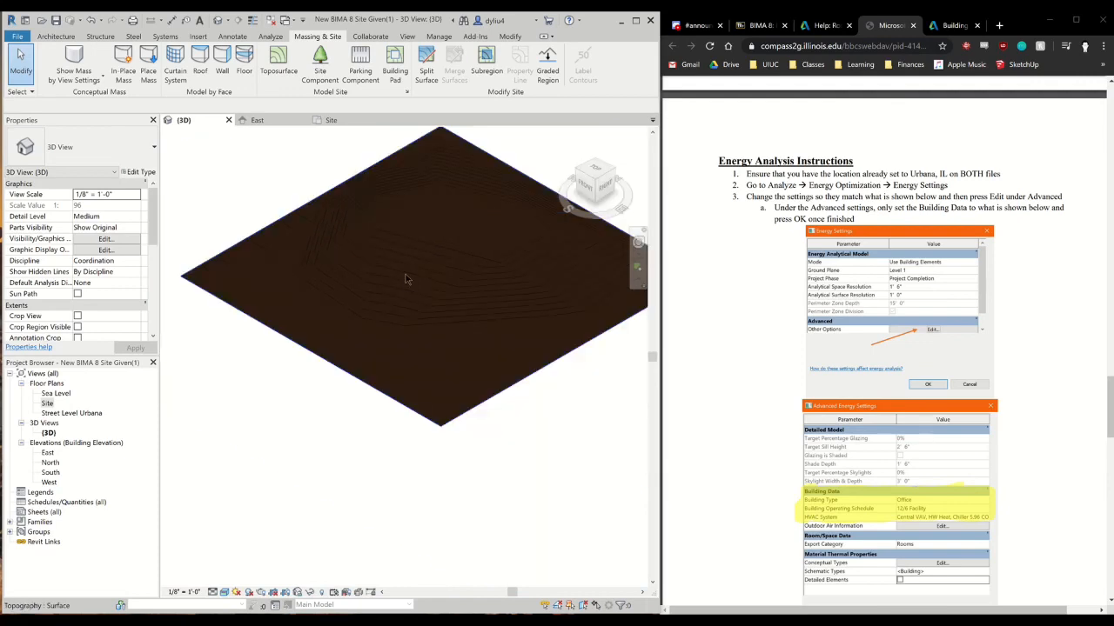
pyautogui.scroll(15, 788, 426)
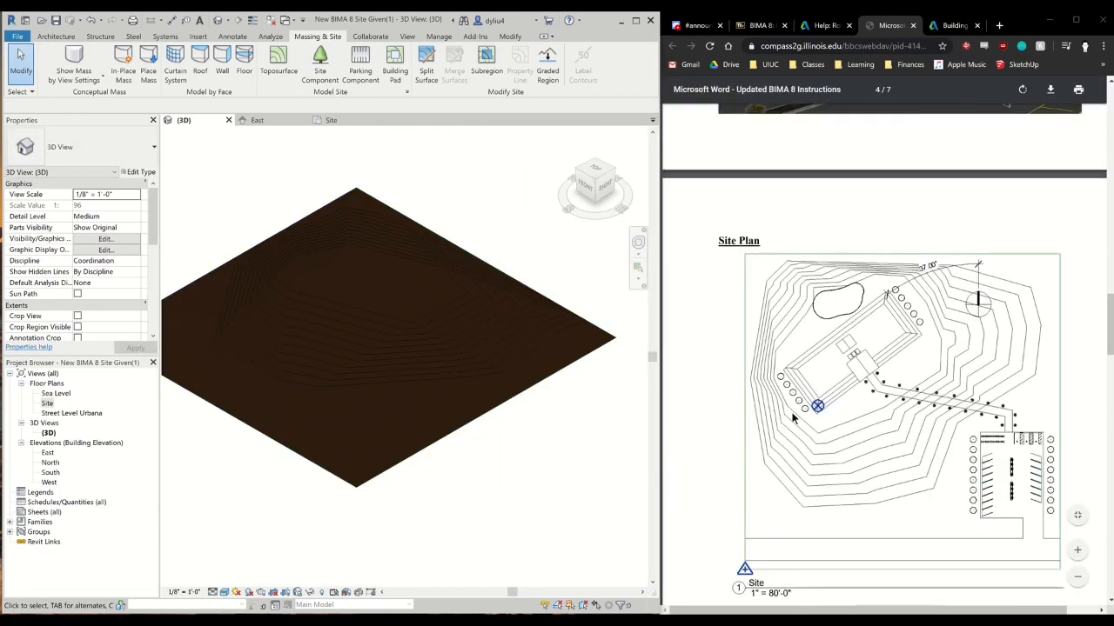
pyautogui.scroll(-3, 789, 417)
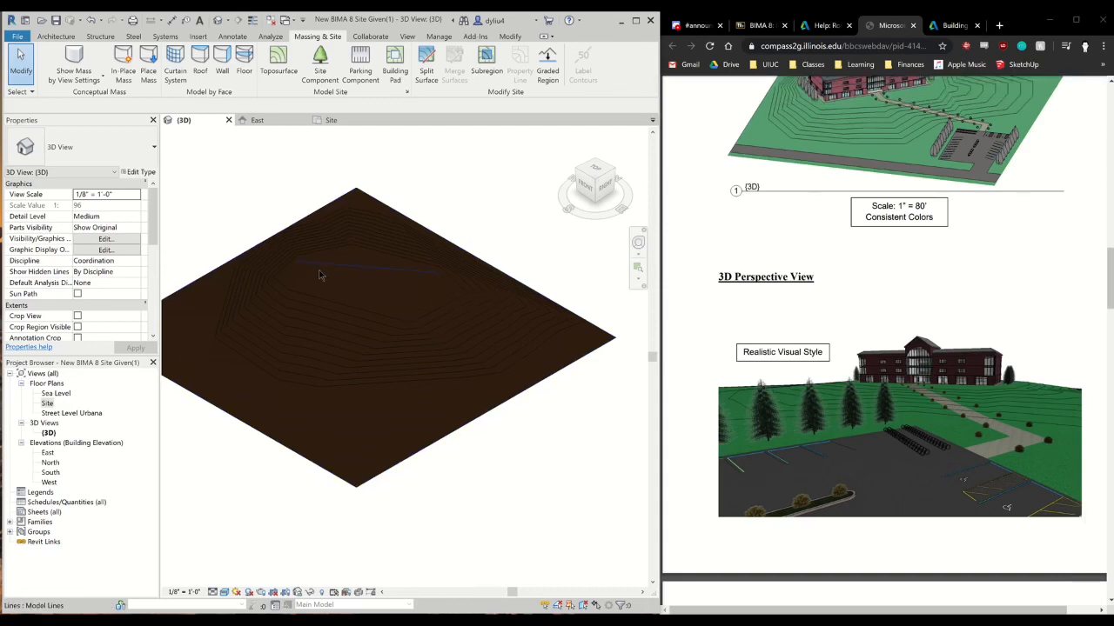
pyautogui.click(333, 121)
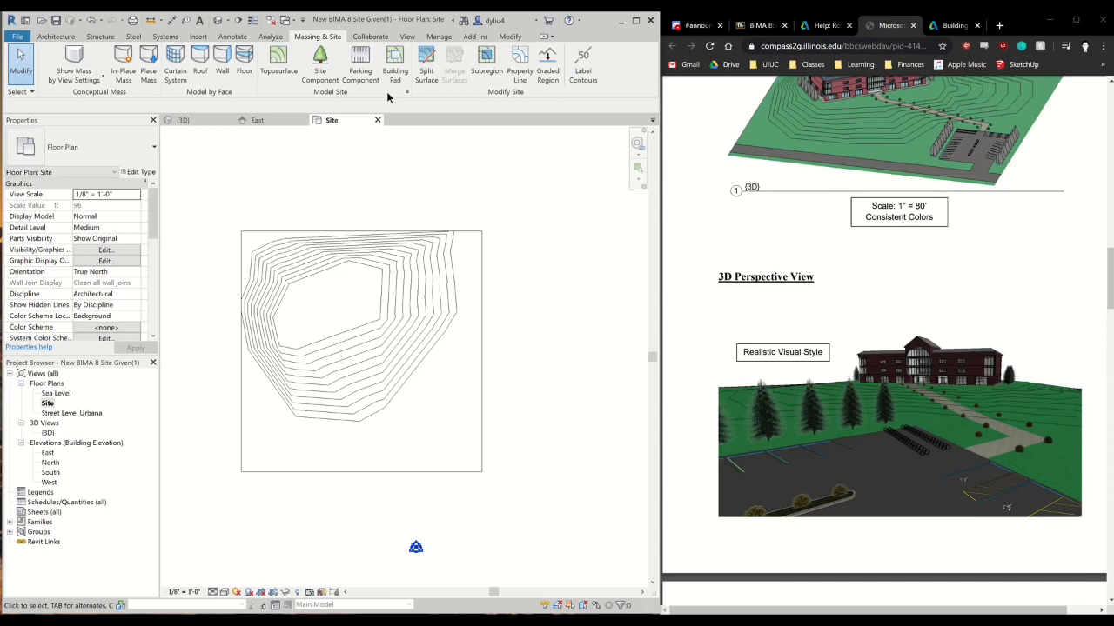
pyautogui.click(394, 63)
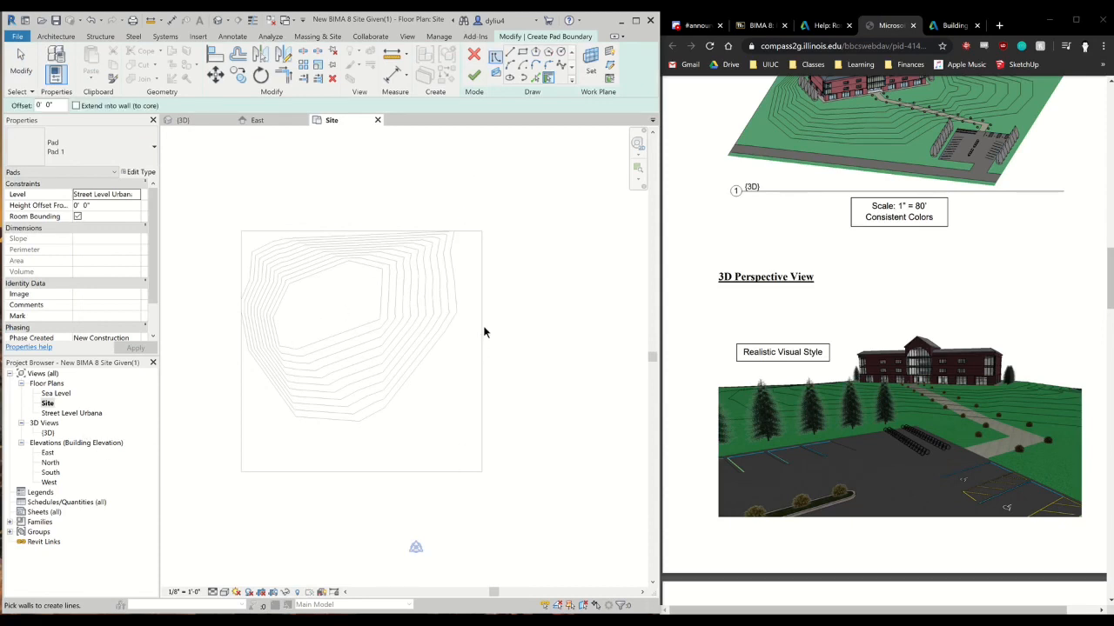
pyautogui.click(474, 55)
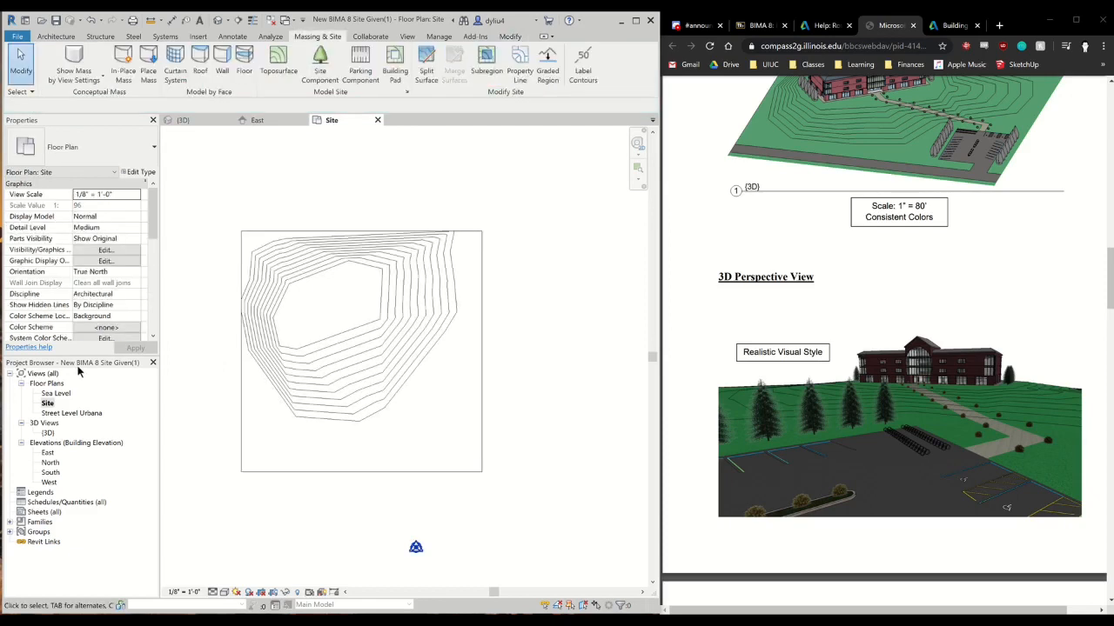
# Open the Street Level Urbana floor plan and review the building pad requirements in the assignment guidelines
pyautogui.doubleClick(67, 415)
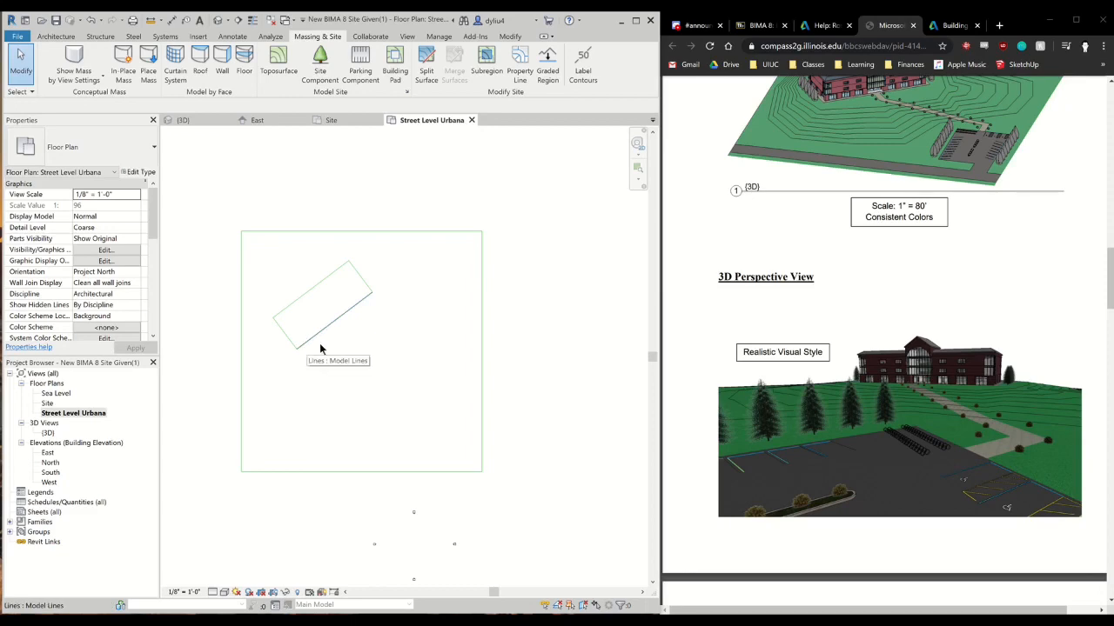
pyautogui.scroll(-3, 883, 413)
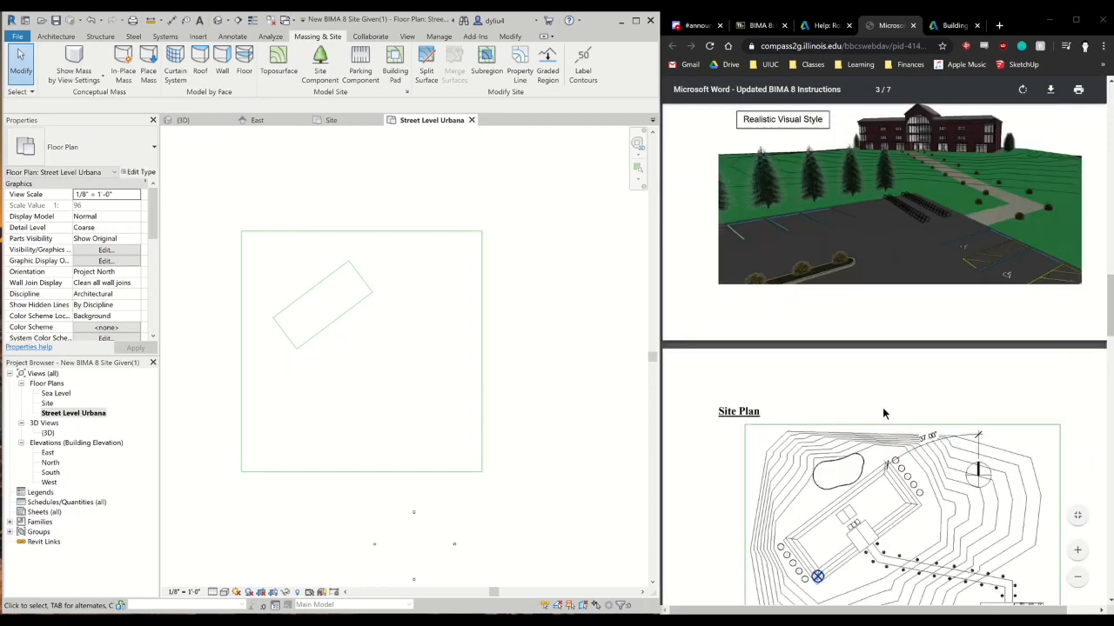
pyautogui.scroll(10, 882, 413)
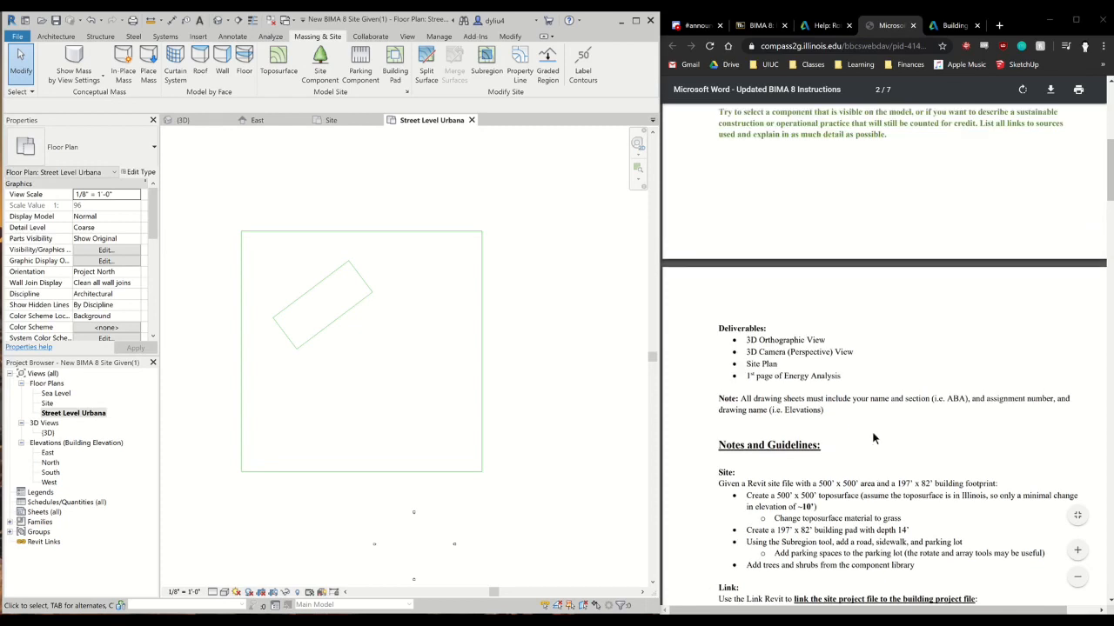
pyautogui.scroll(-5, 873, 439)
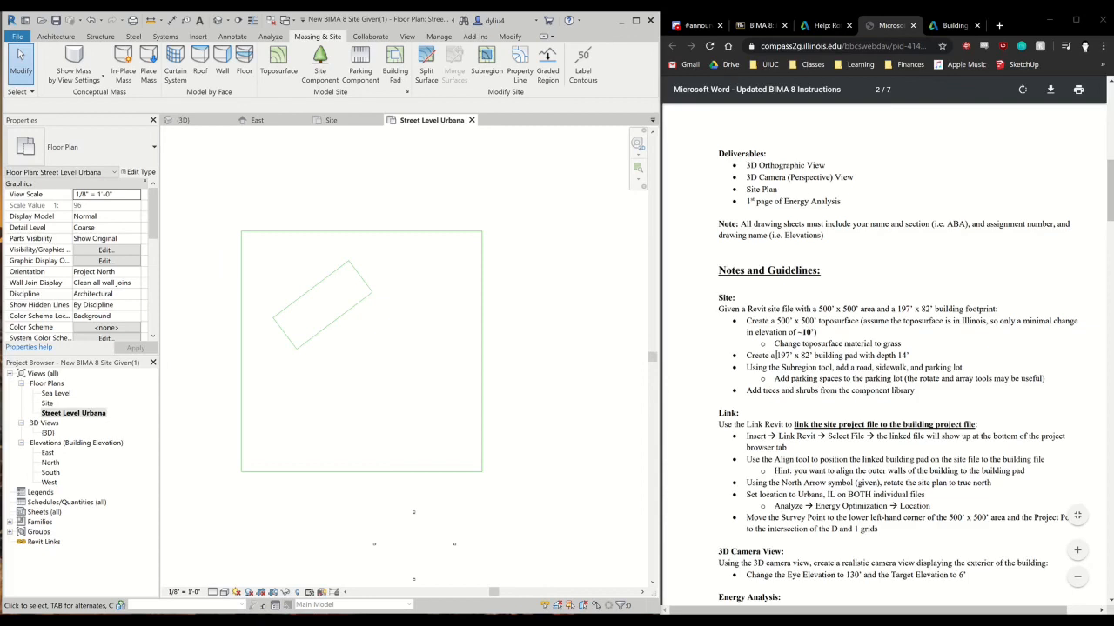
# Start a building pad on Street Level Urbana using the Pick Lines method, with a height offset of -14' from the level
pyautogui.click(397, 69)
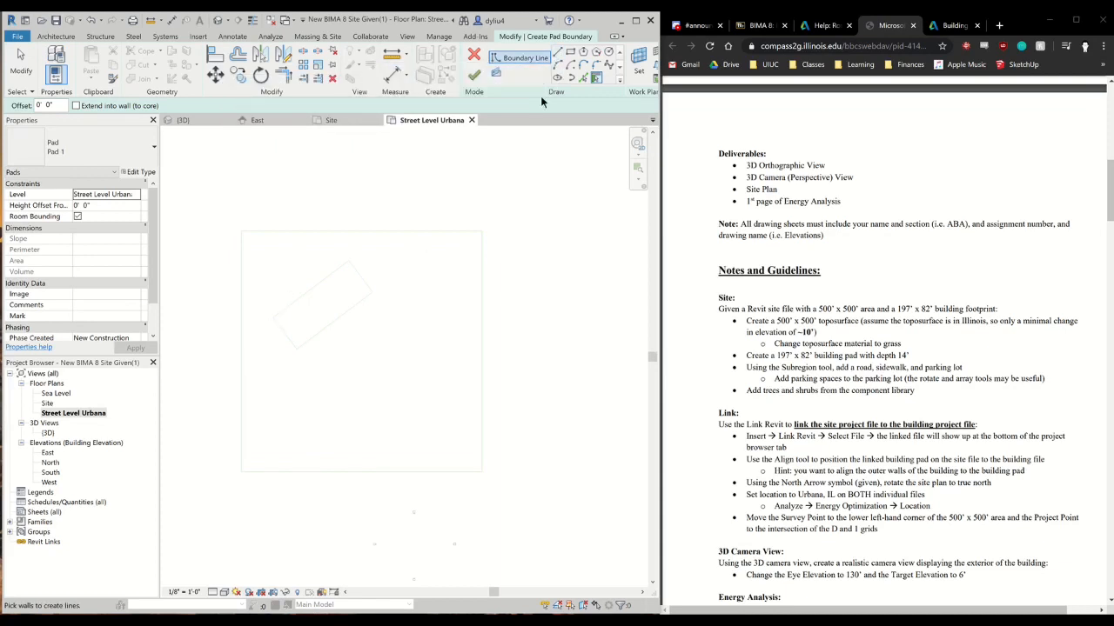
pyautogui.click(584, 78)
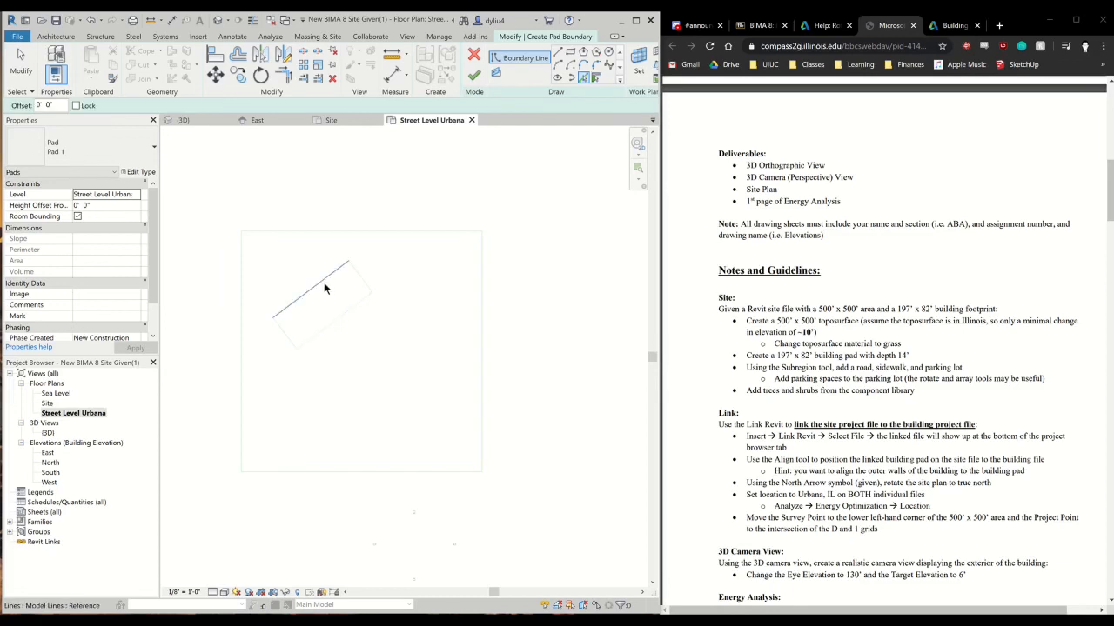
pyautogui.click(115, 206)
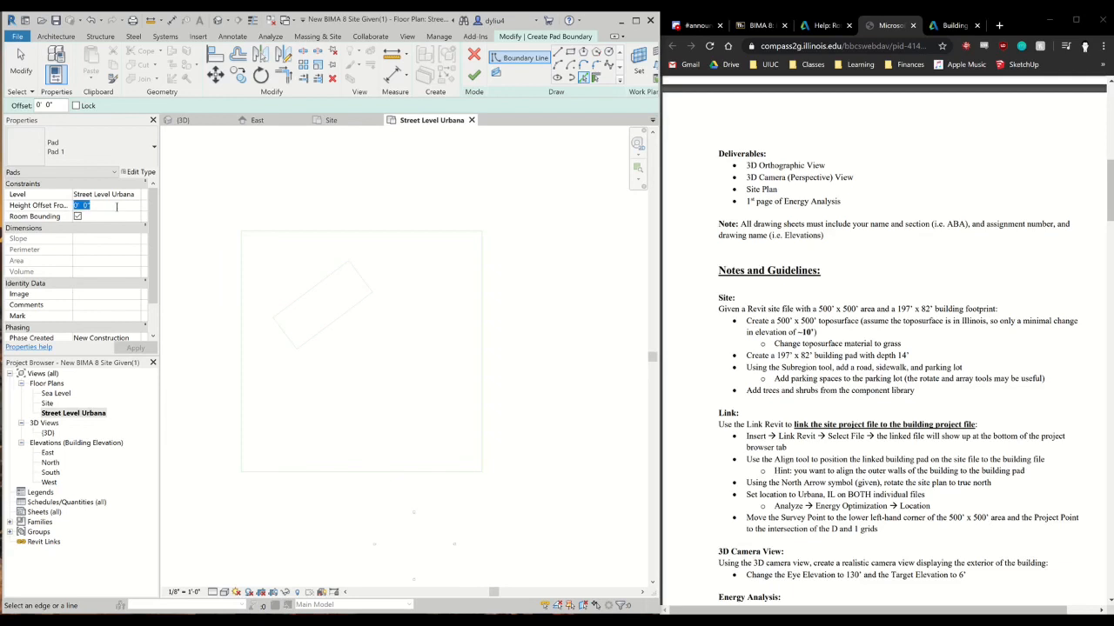
pyautogui.write("-14'")
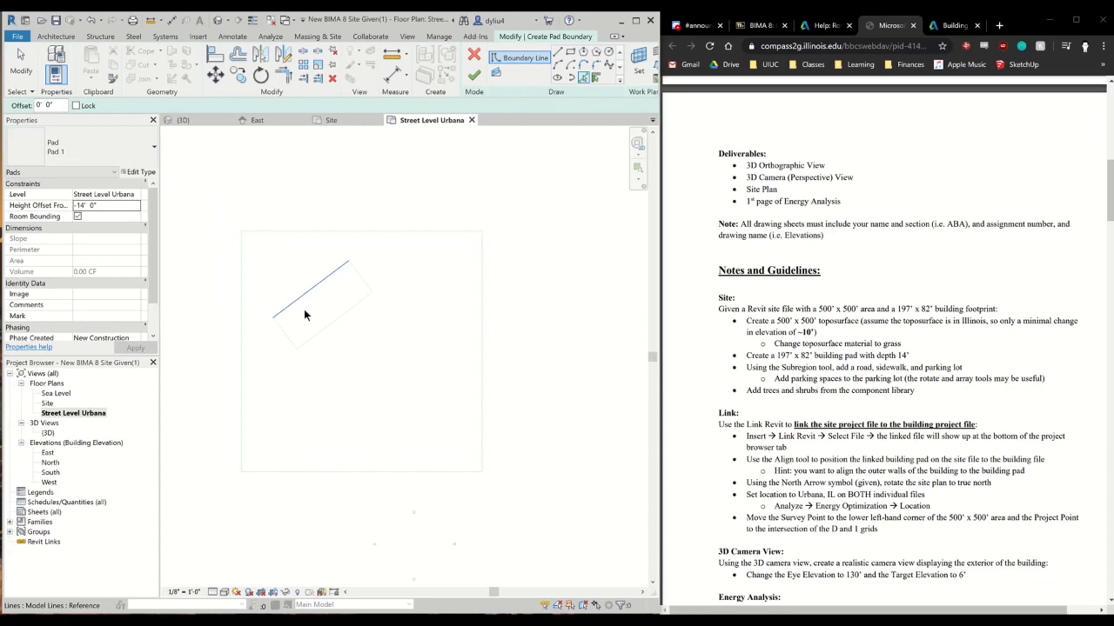
# Use the four building footprint lines as the pad boundary, finish the pad, and view it in the Site plan
pyautogui.click(355, 271)
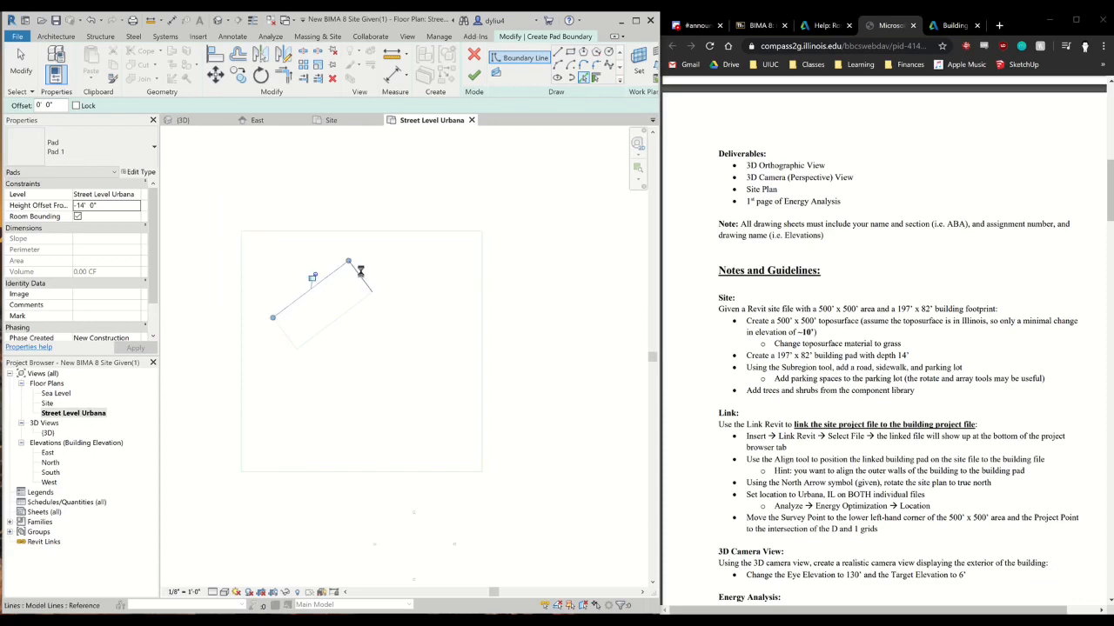
pyautogui.click(281, 333)
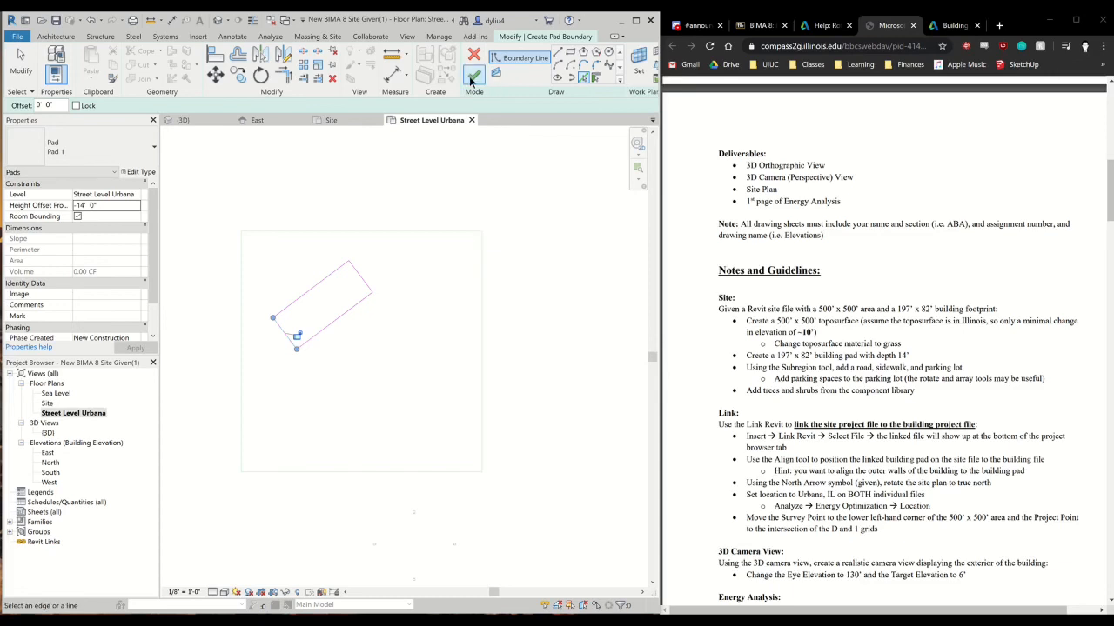
pyautogui.click(471, 80)
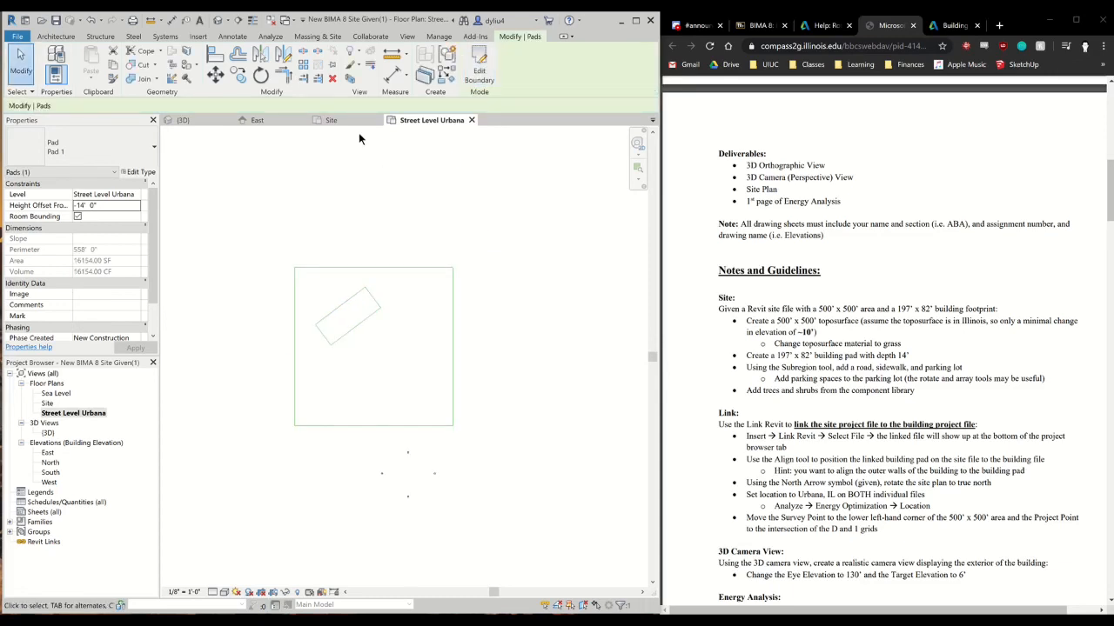
pyautogui.click(354, 120)
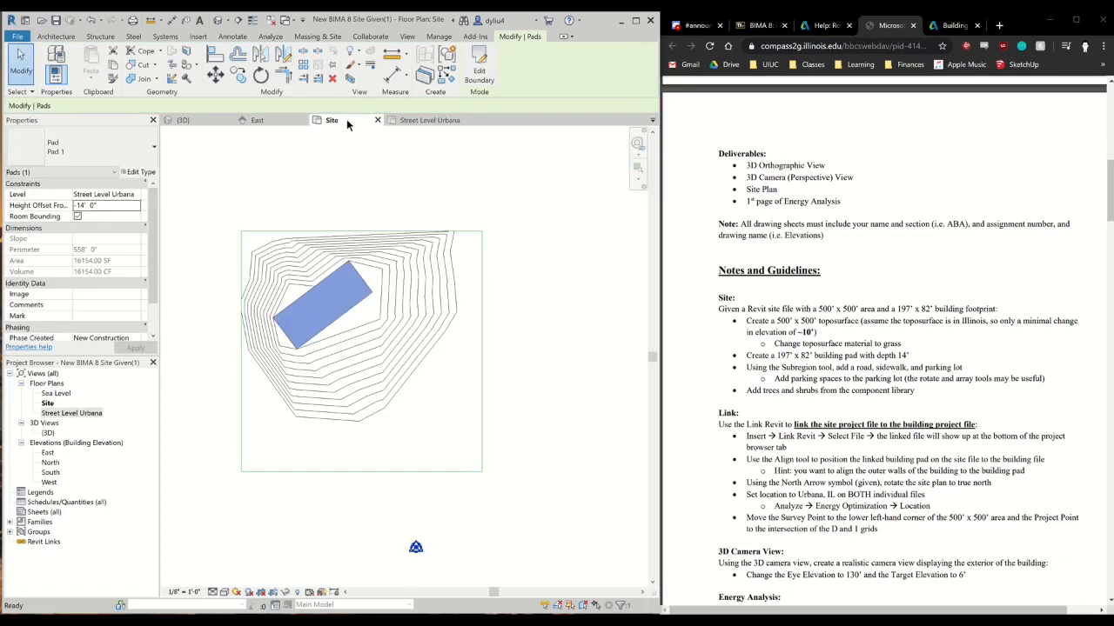
pyautogui.click(580, 337)
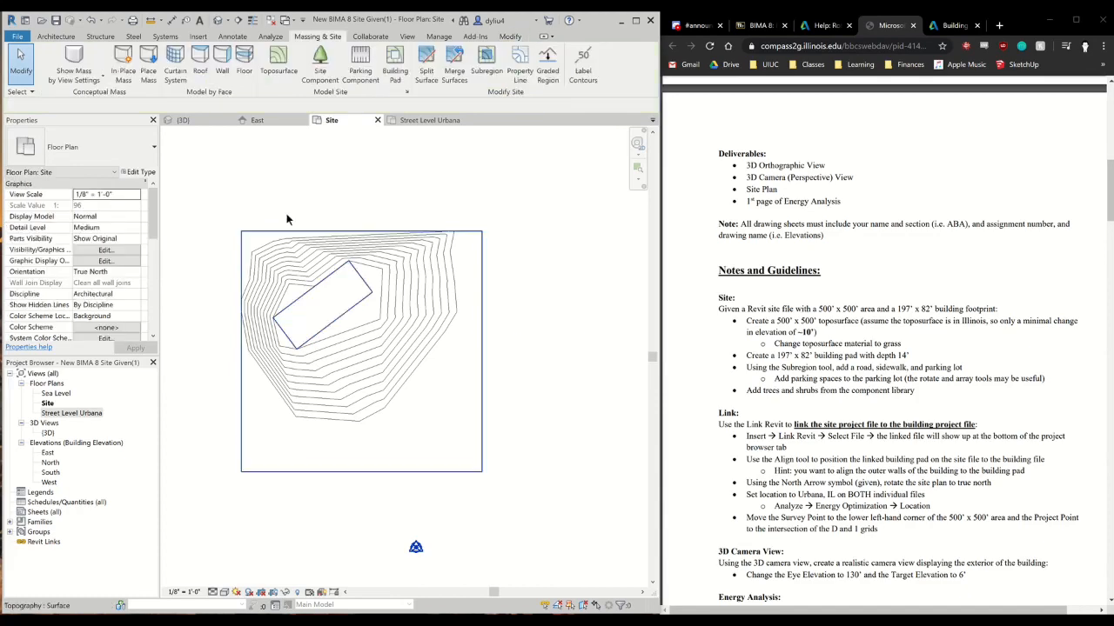
# Inspect the building pad cut into the toposurface in the 3D view
pyautogui.click(197, 118)
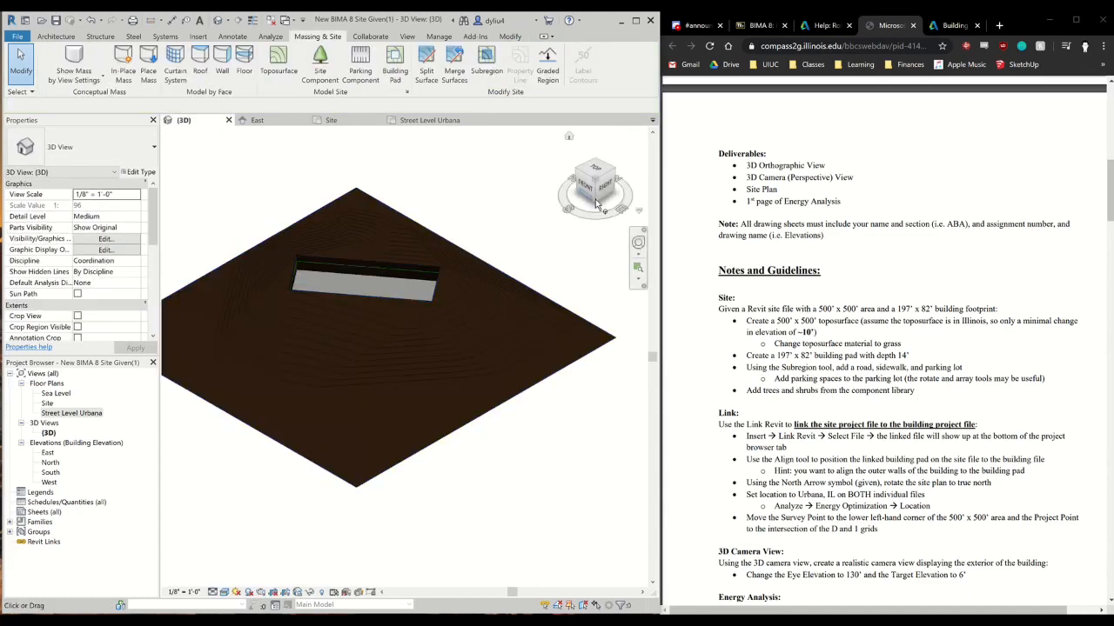
pyautogui.moveTo(602, 188)
pyautogui.mouseDown()
pyautogui.moveTo(505, 160)
pyautogui.moveTo(577, 176)
pyautogui.moveTo(564, 193)
pyautogui.moveTo(601, 188)
pyautogui.mouseUp()
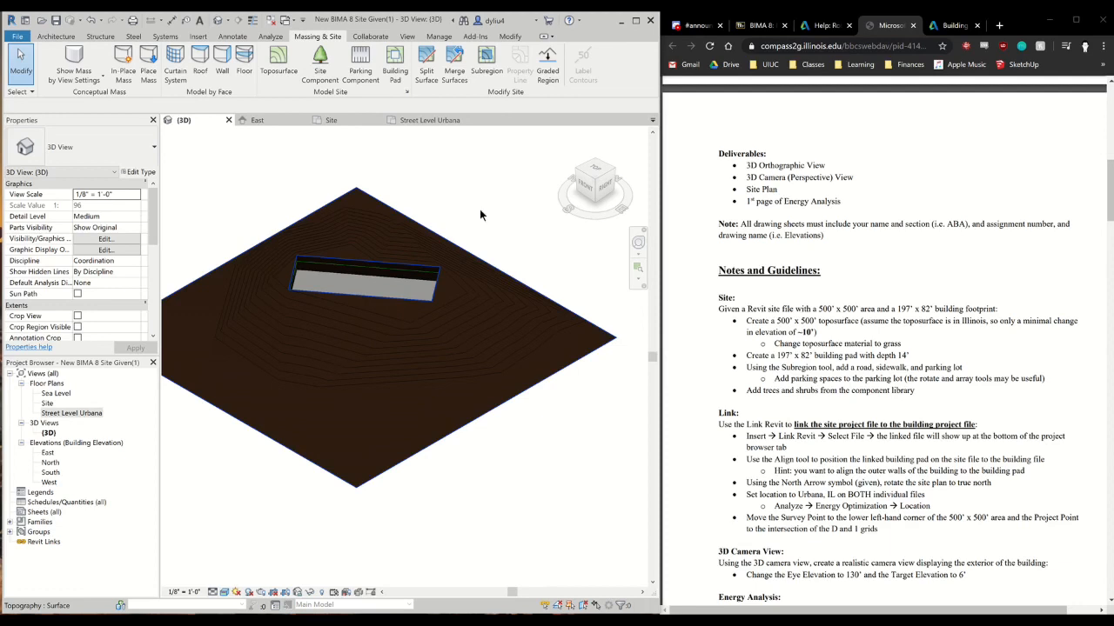
pyautogui.click(454, 63)
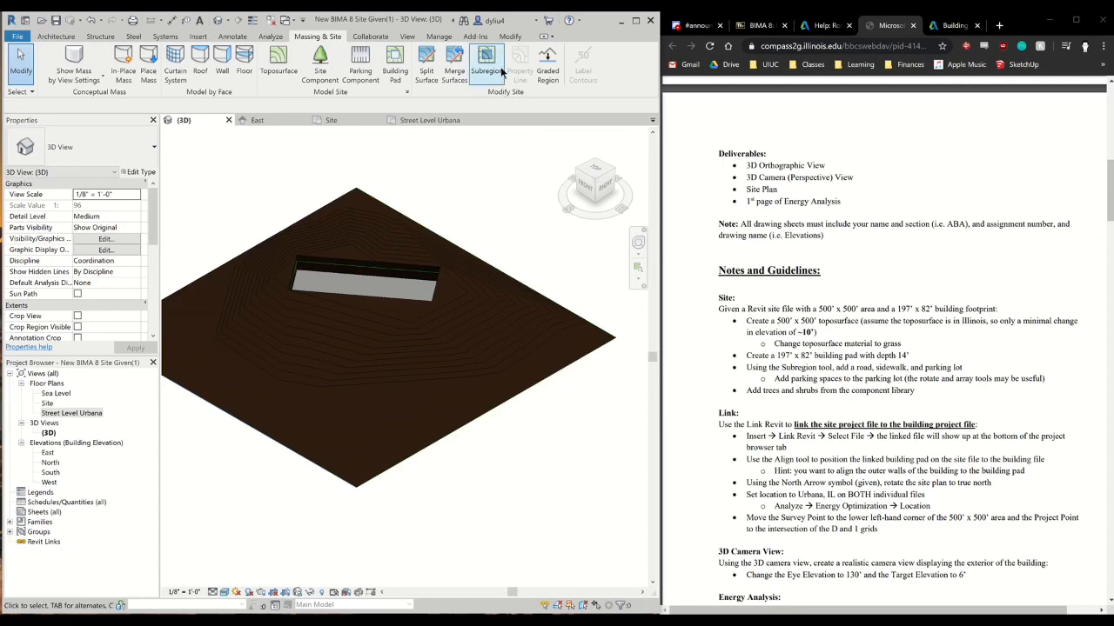
# Start a subregion boundary with the Line tool in the Site plan and check the road layout in the example 3D orthographic view
pyautogui.click(320, 121)
pyautogui.scroll(2, 377, 379)
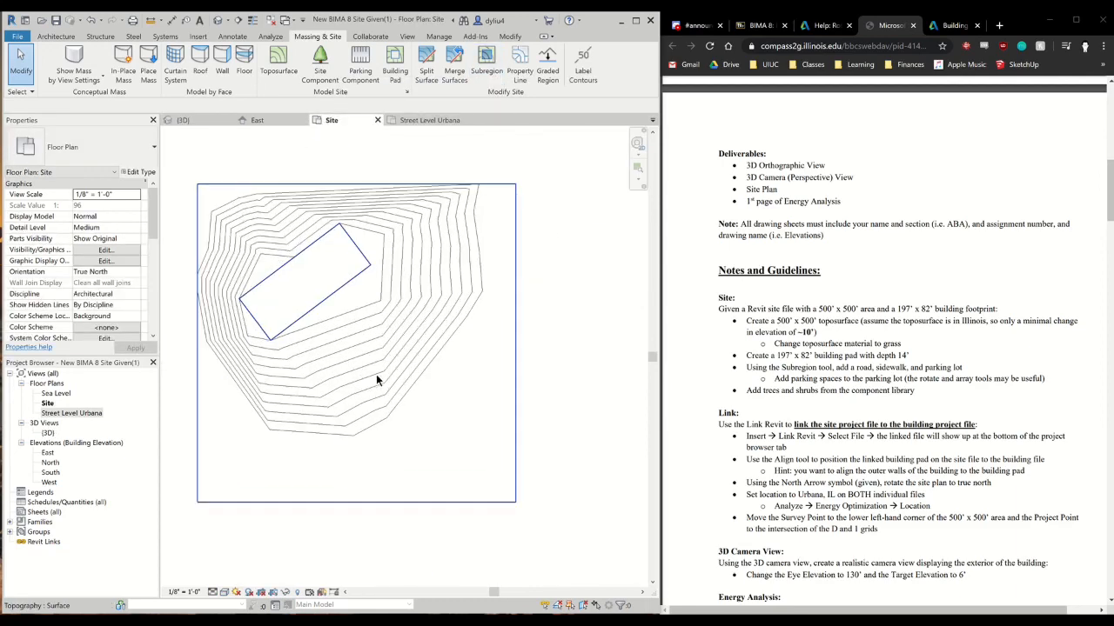
pyautogui.scroll(-1, 378, 379)
pyautogui.scroll(-1, 376, 381)
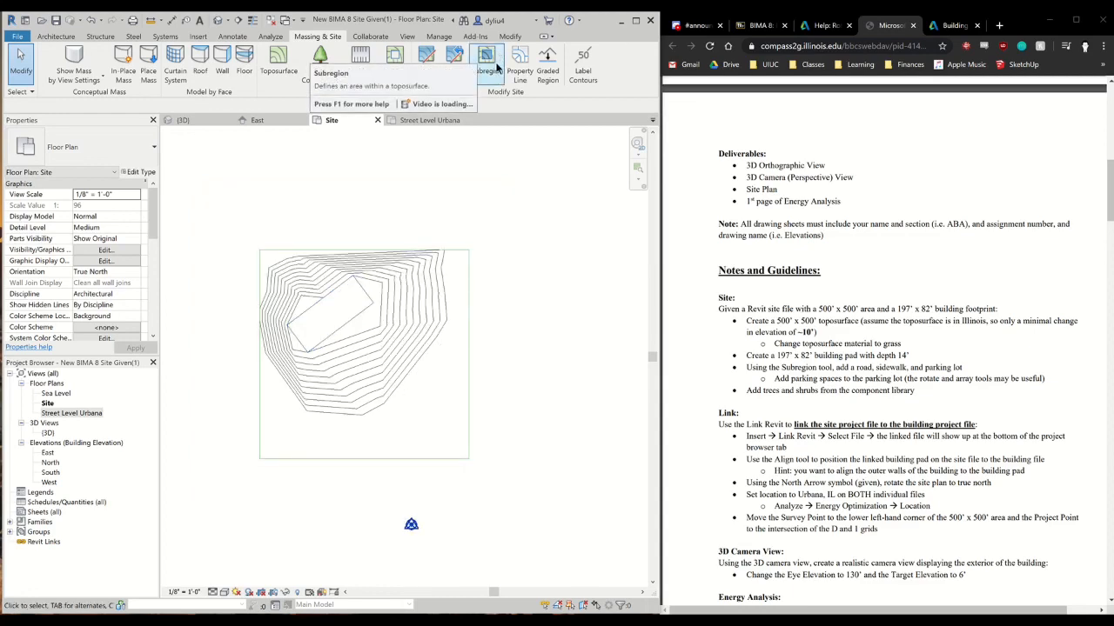
pyautogui.click(486, 68)
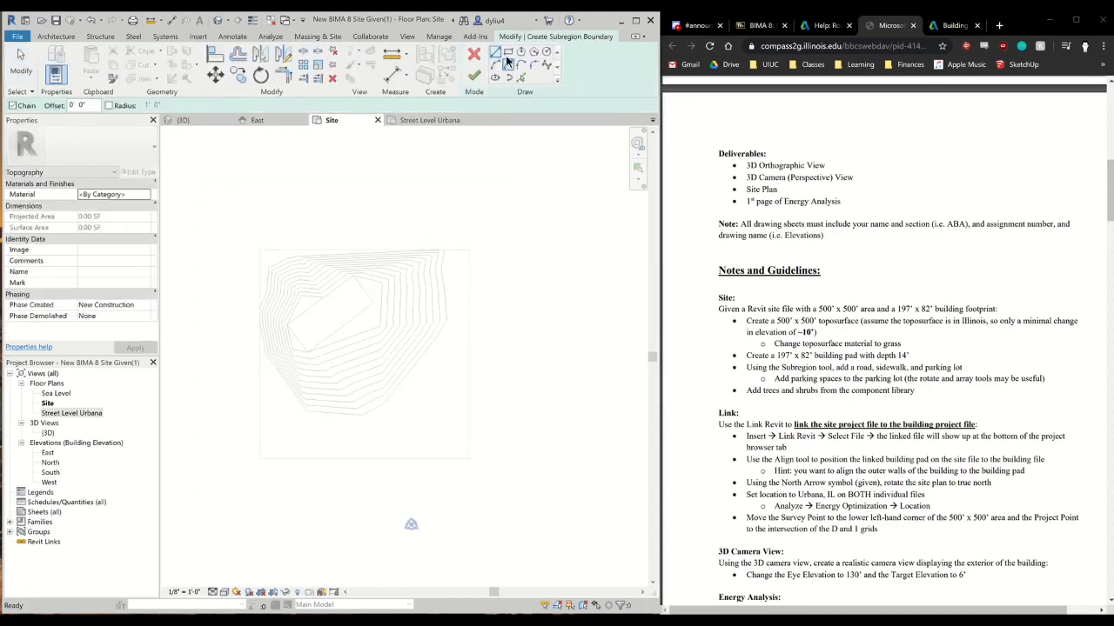
pyautogui.click(497, 53)
pyautogui.click(468, 455)
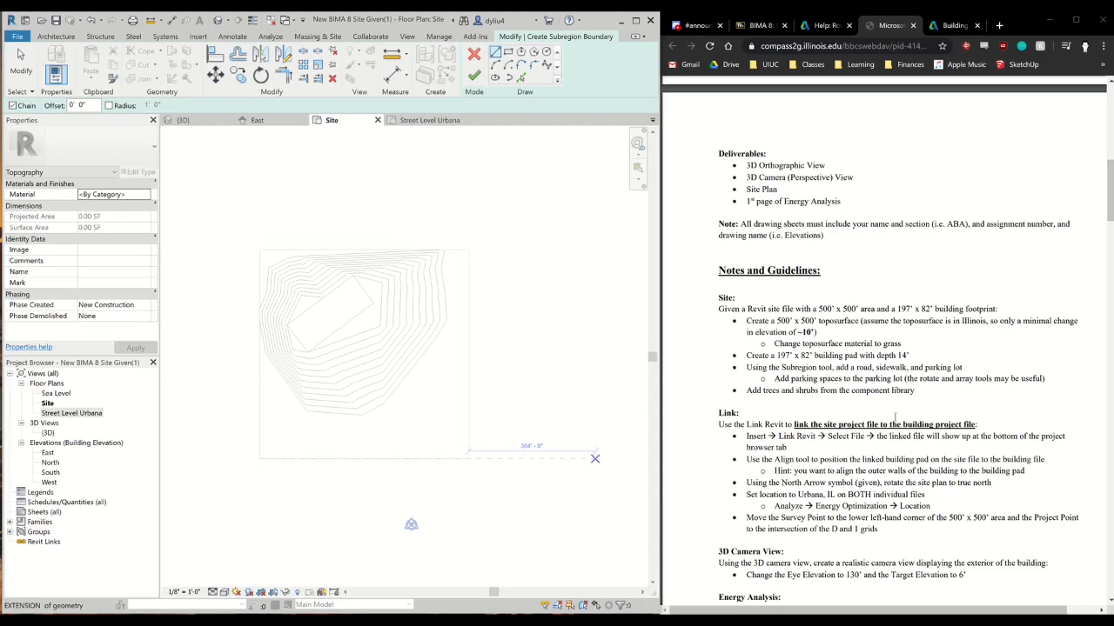
pyautogui.scroll(-4, 896, 426)
pyautogui.scroll(-4, 894, 424)
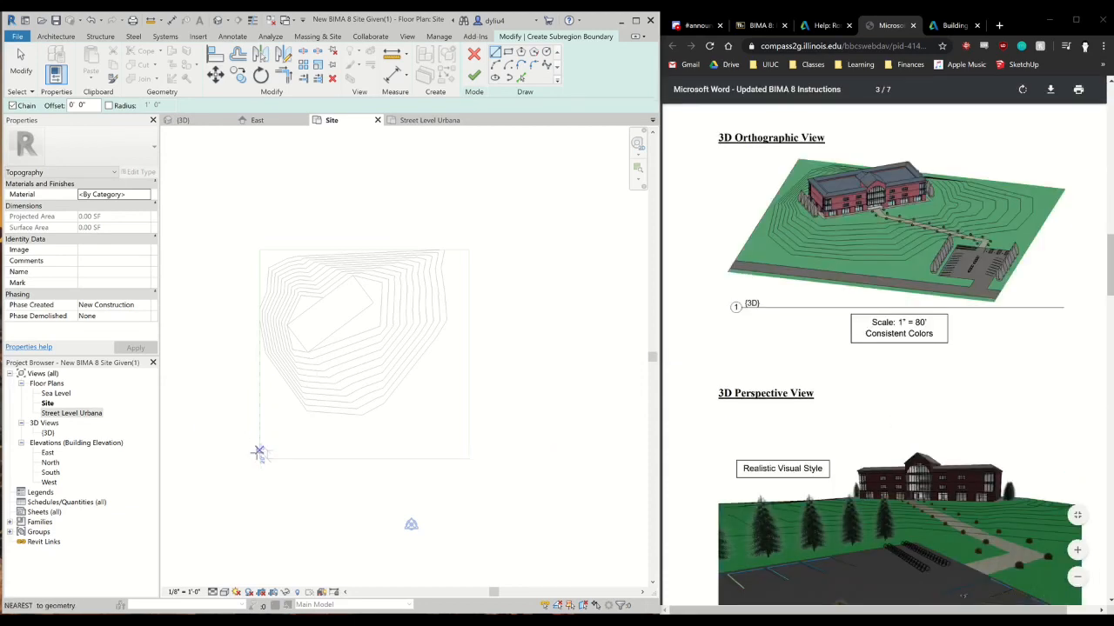
# Draw the road's lower boundary line across the full width of the toposurface, just above the site's south edge
pyautogui.scroll(2, 264, 457)
pyautogui.scroll(3, 261, 457)
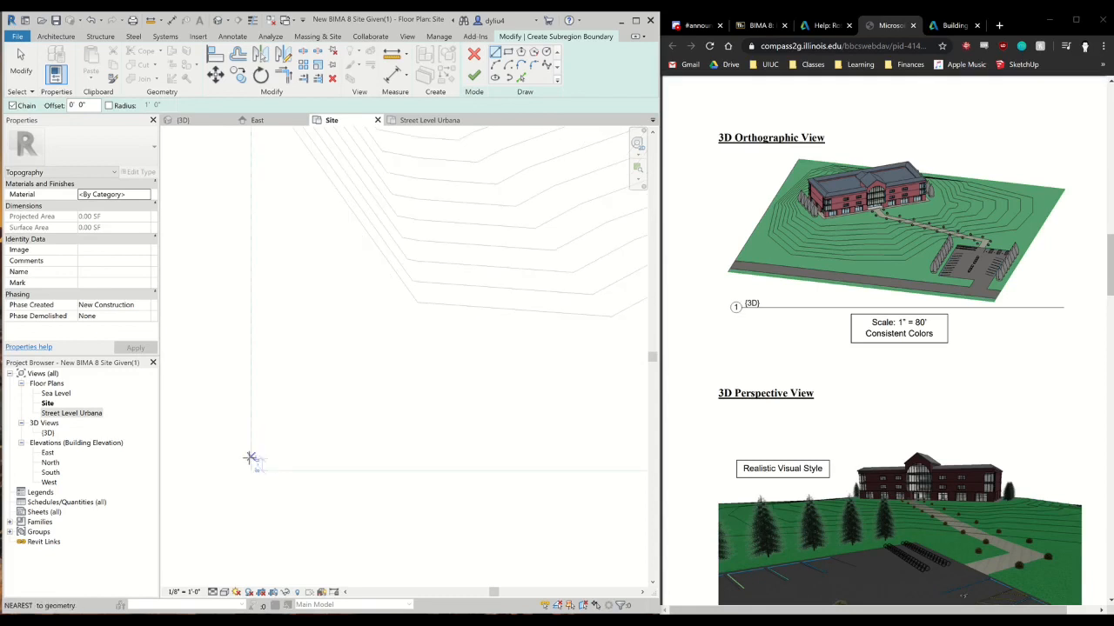
pyautogui.click(250, 459)
pyautogui.moveTo(595, 457); pyautogui.dragTo(282, 449, button='middle')
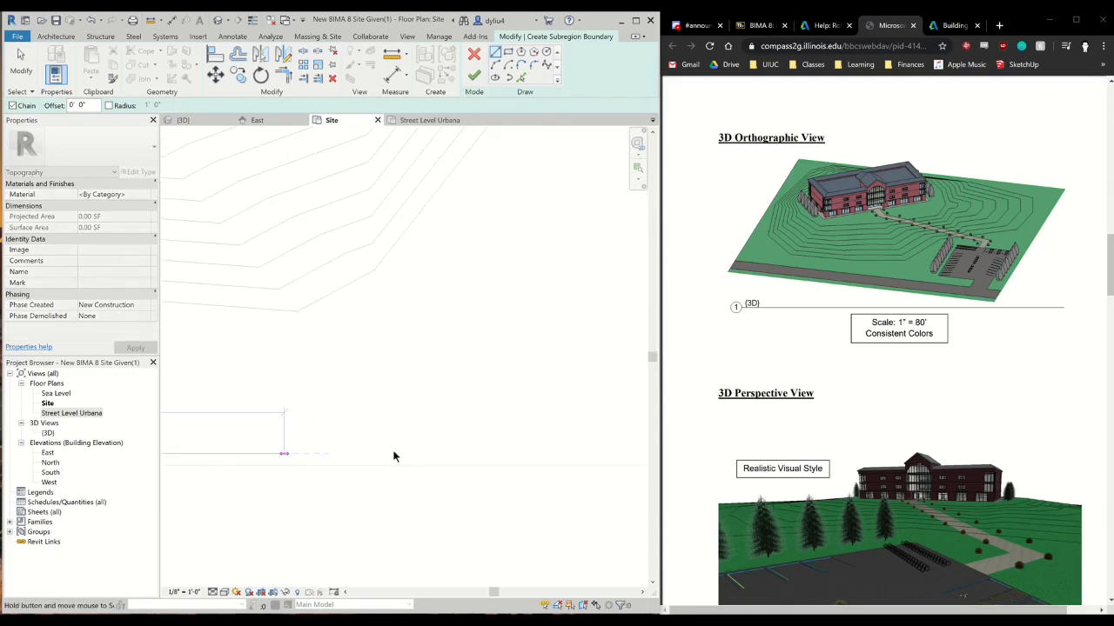
pyautogui.moveTo(613, 463); pyautogui.dragTo(393, 471, button='middle')
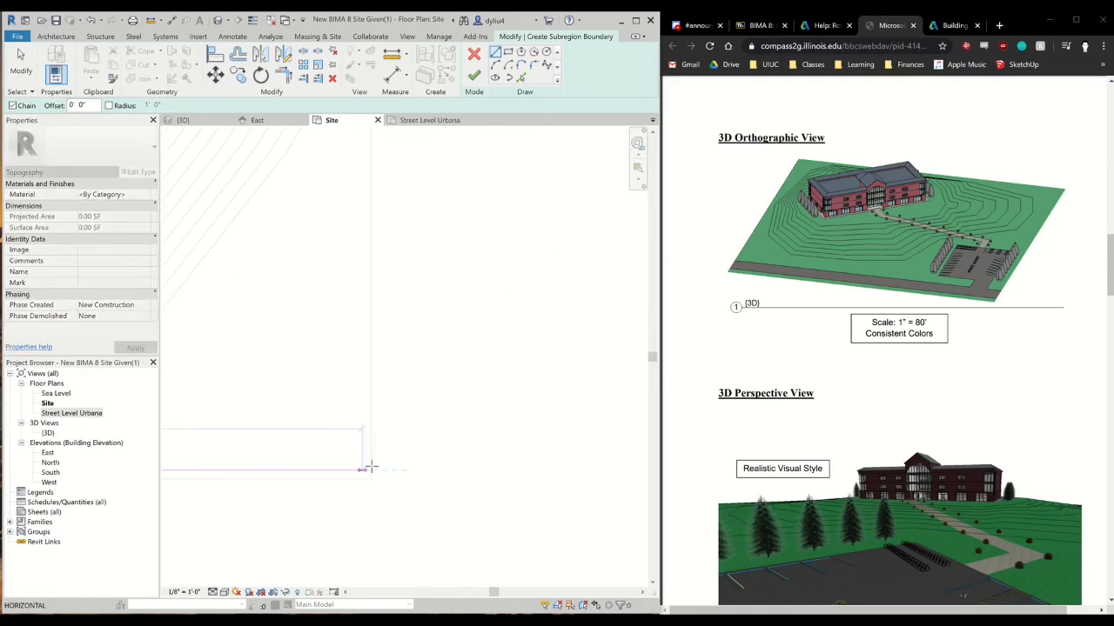
pyautogui.click(369, 471)
# Close the road boundary as a 500' x 20' rectangle between the site's side edges and finish the subregion
pyautogui.scroll(-2, 262, 524)
pyautogui.moveTo(187, 557)
pyautogui.mouseDown(button='middle')
pyautogui.moveTo(535, 480)
pyautogui.moveTo(411, 479)
pyautogui.mouseUp(button='middle')
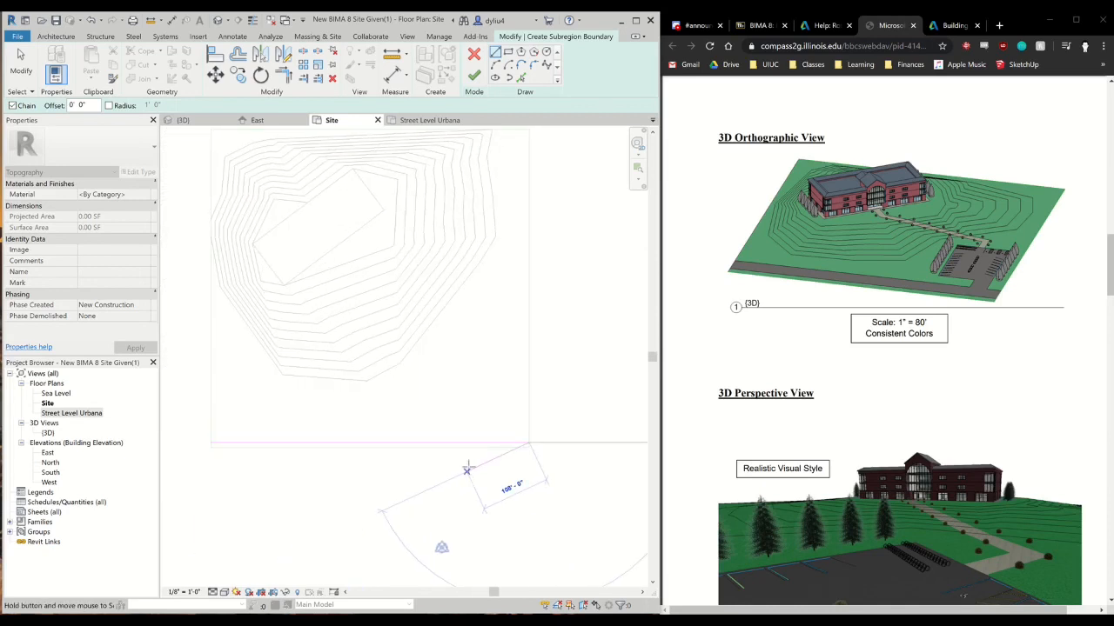
pyautogui.click(528, 429)
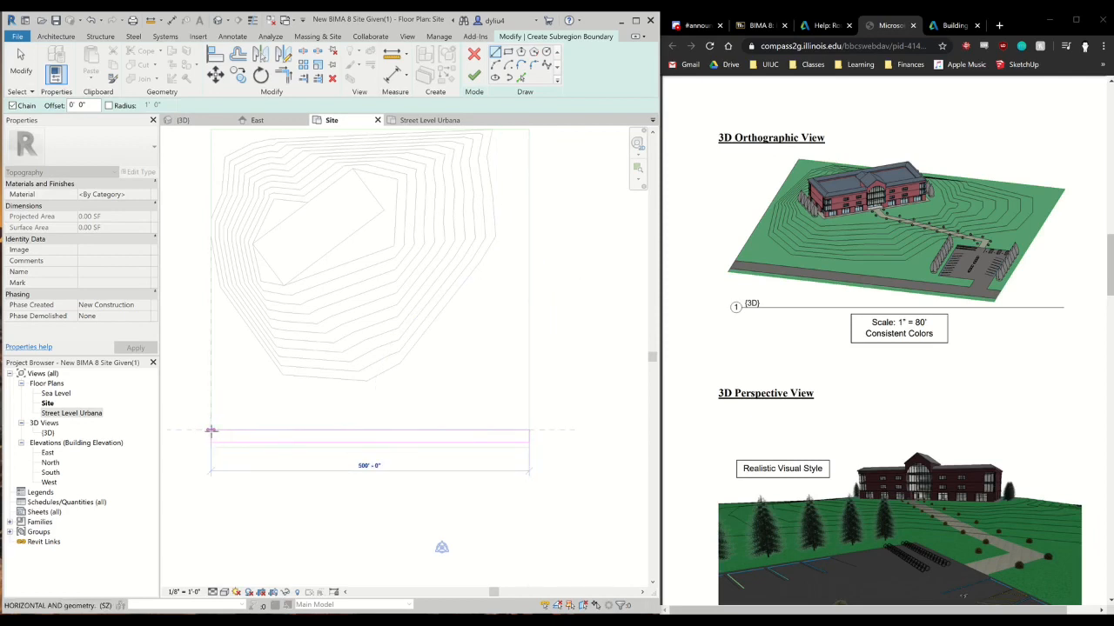
pyautogui.click(211, 430)
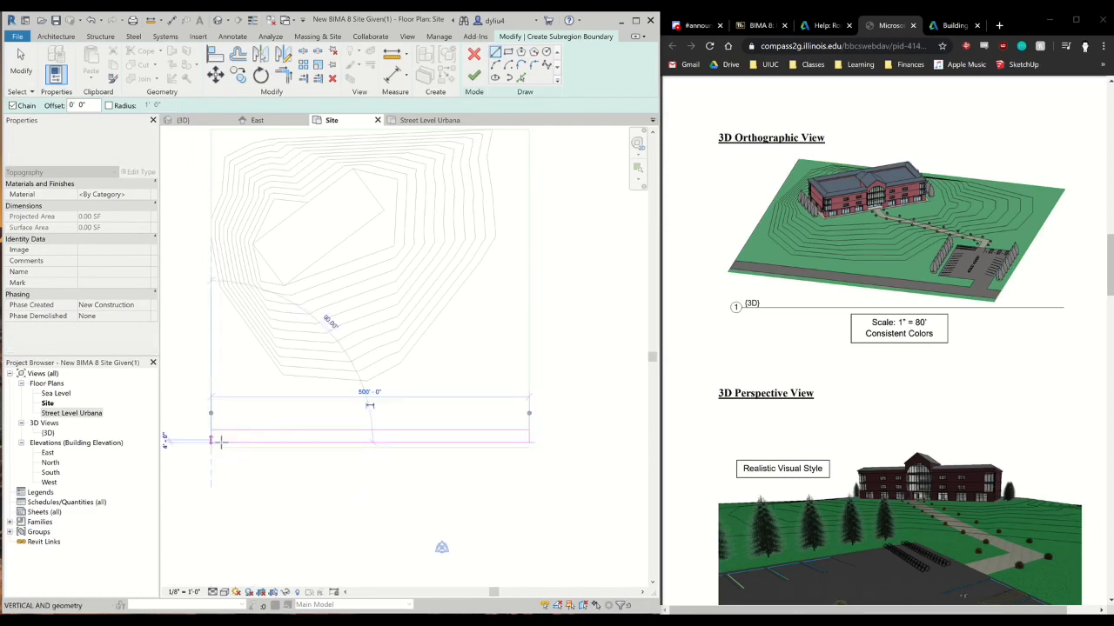
pyautogui.press('Escape')
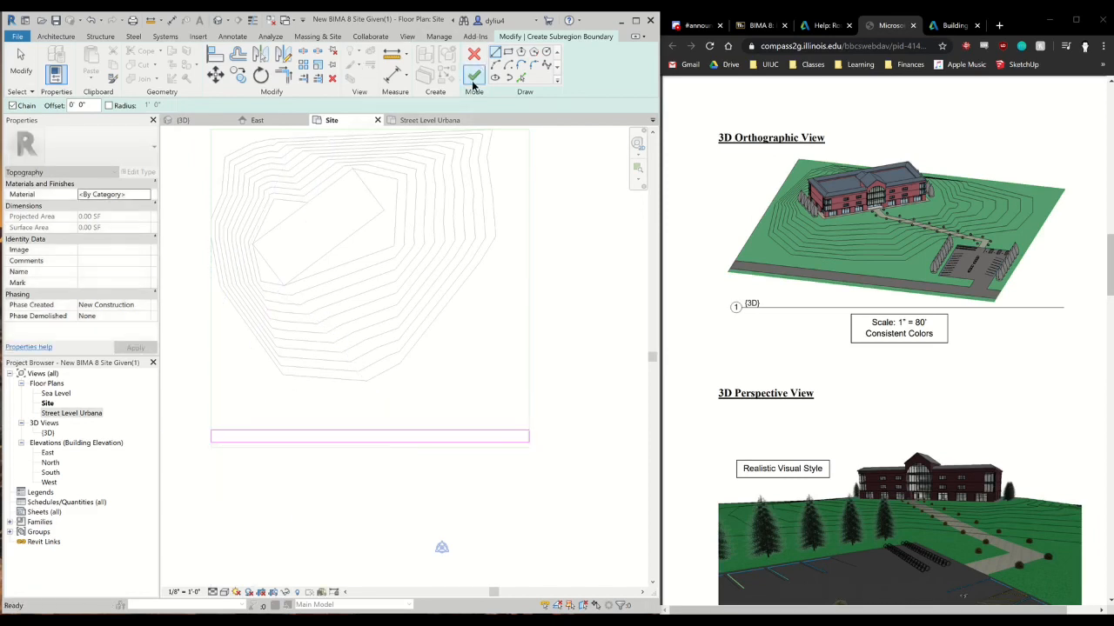
pyautogui.click(474, 77)
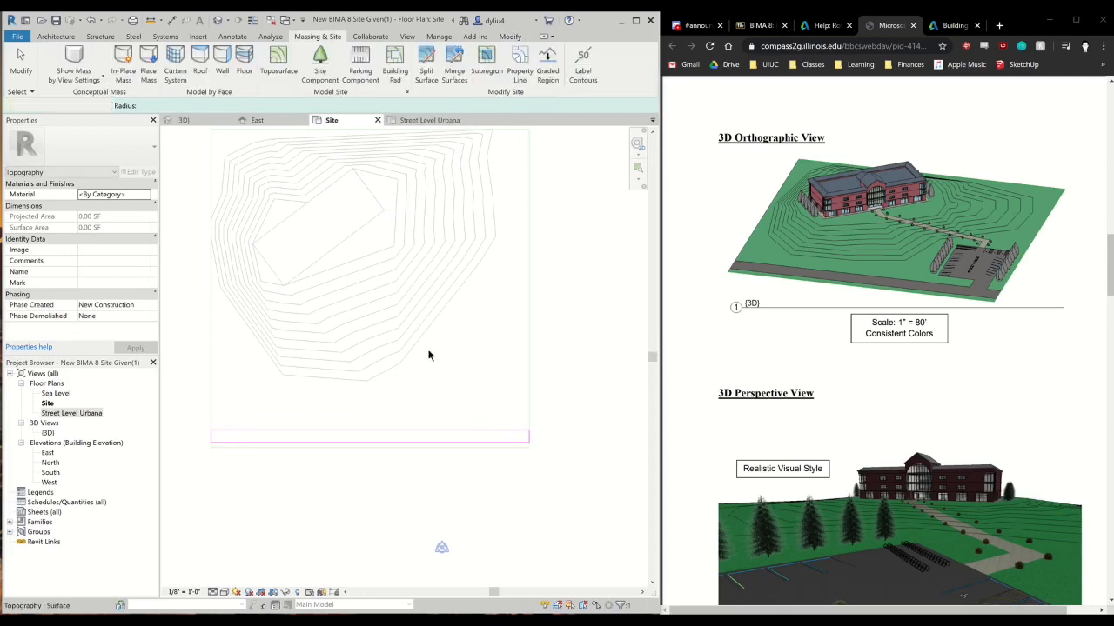
pyautogui.click(355, 498)
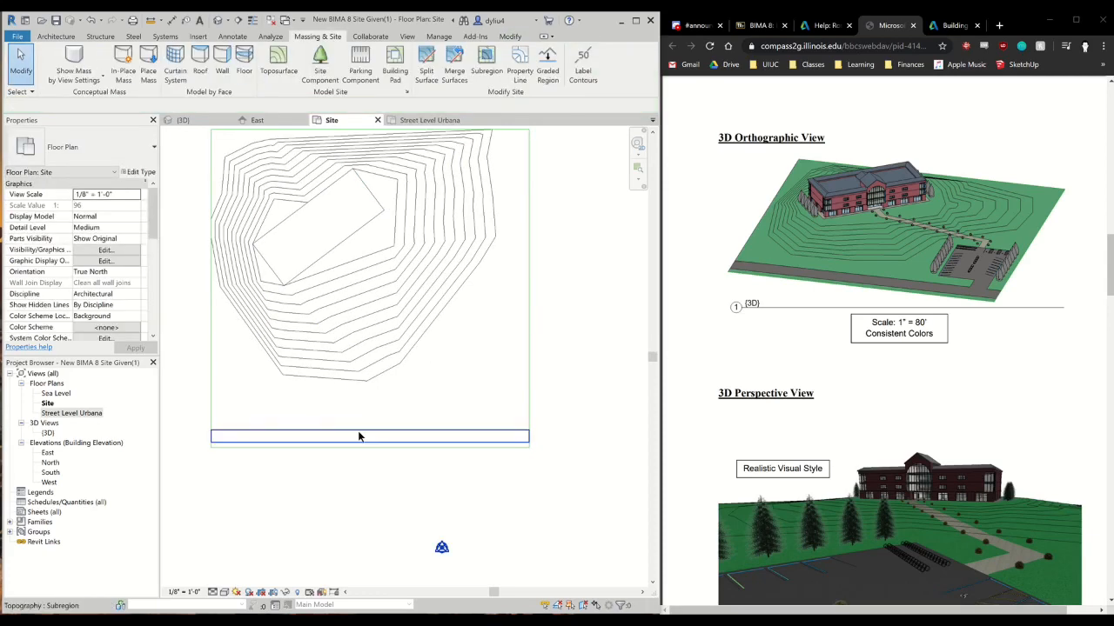
# Set the road subregion's material to Parking Lot Asphalt
pyautogui.click(361, 435)
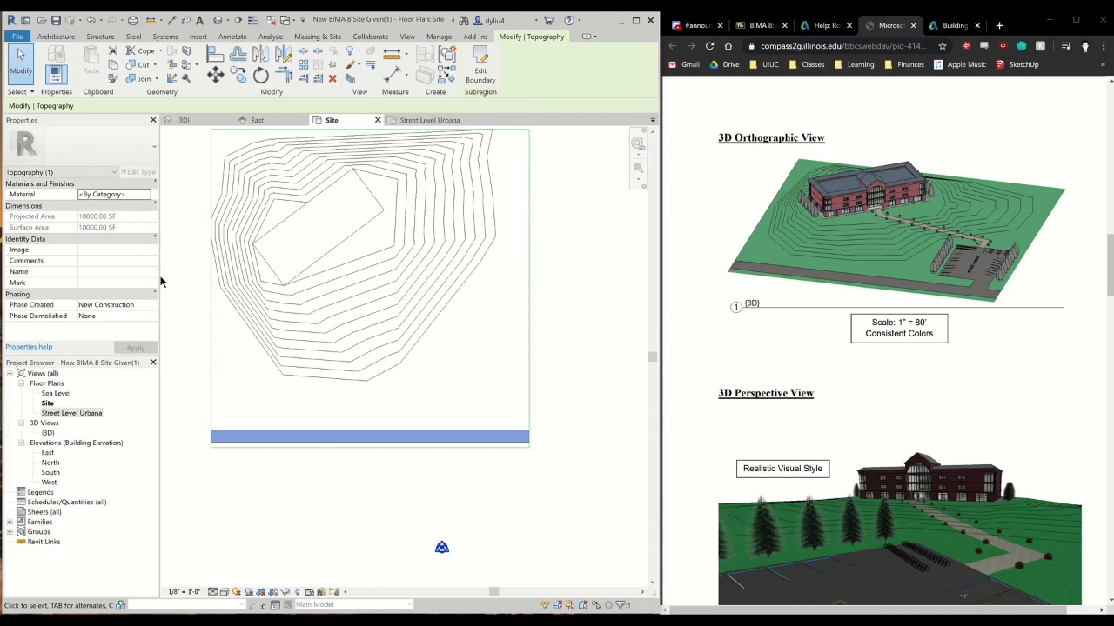
pyautogui.click(145, 194)
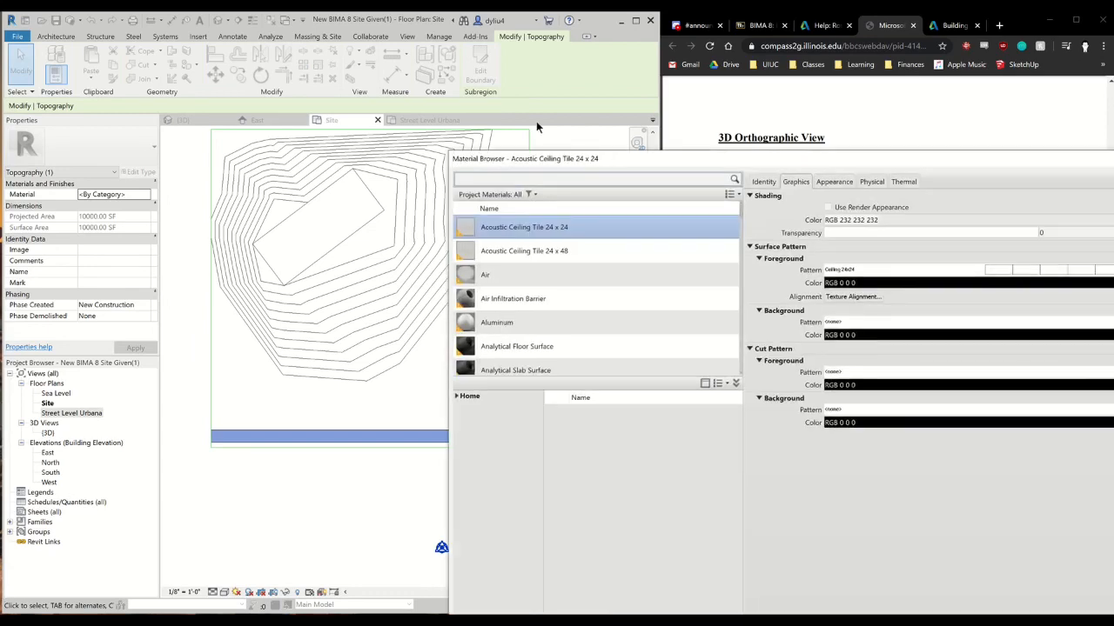
pyautogui.scroll(-6, 433, 251)
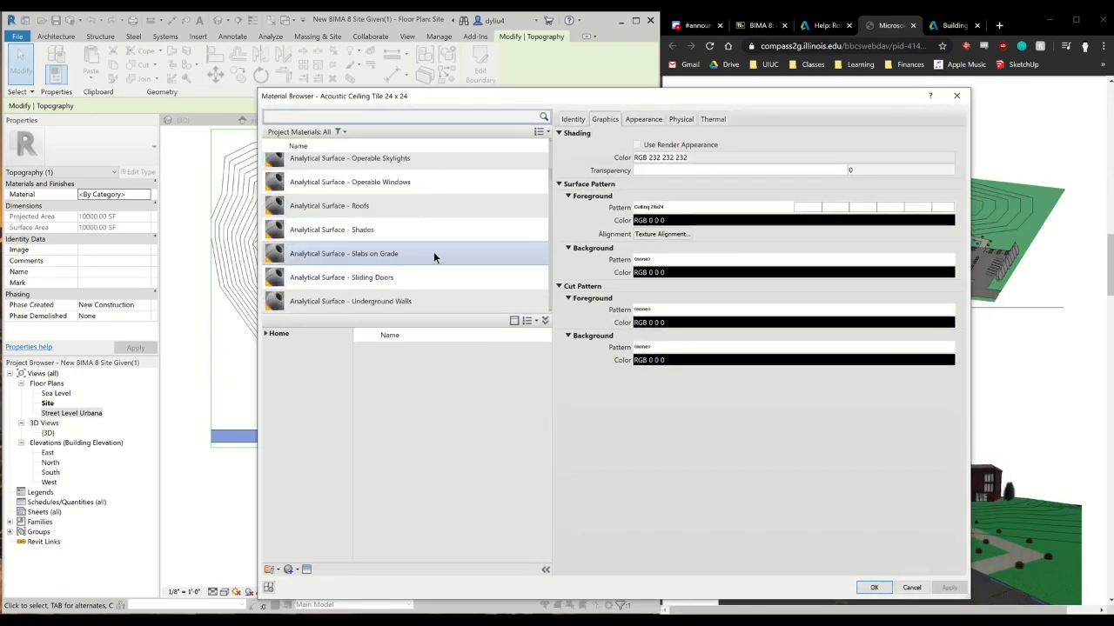
pyautogui.scroll(2, 433, 249)
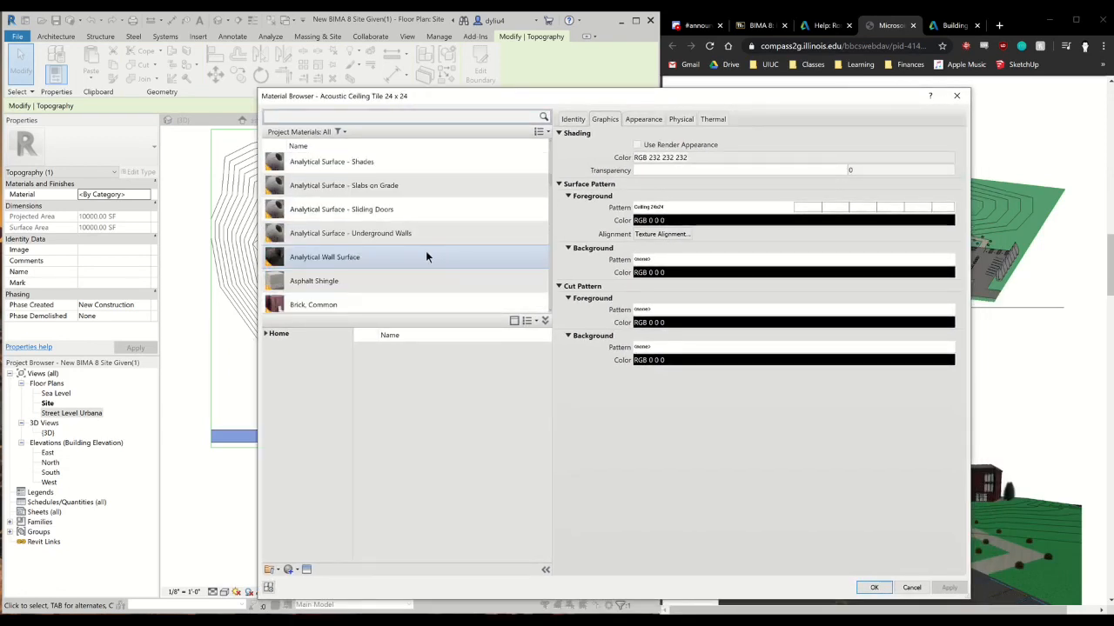
pyautogui.scroll(-8, 409, 274)
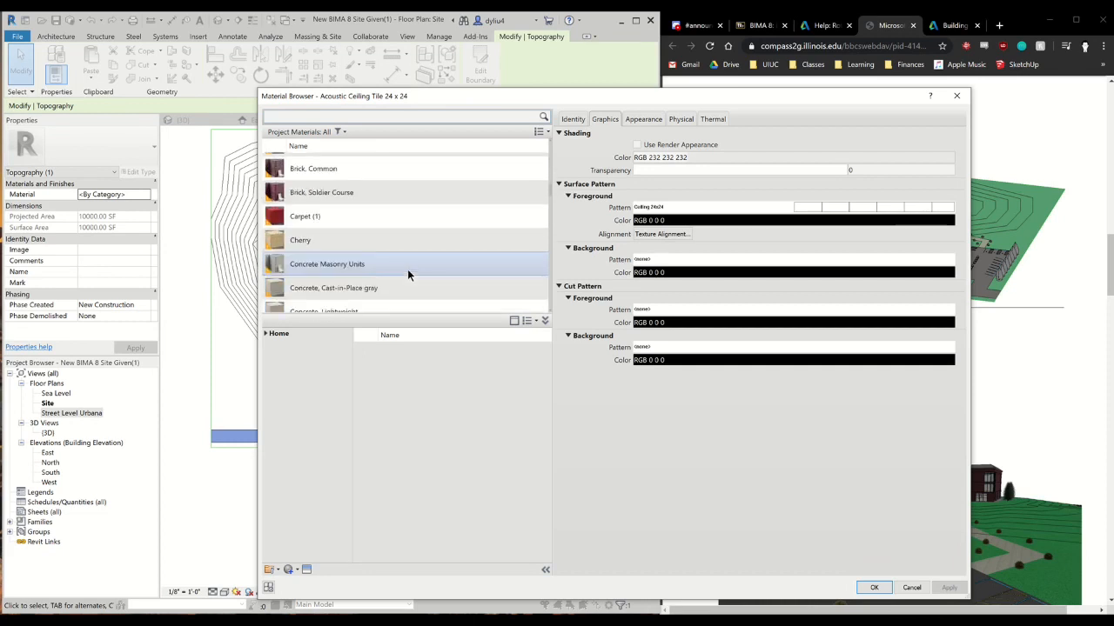
pyautogui.scroll(-6, 409, 265)
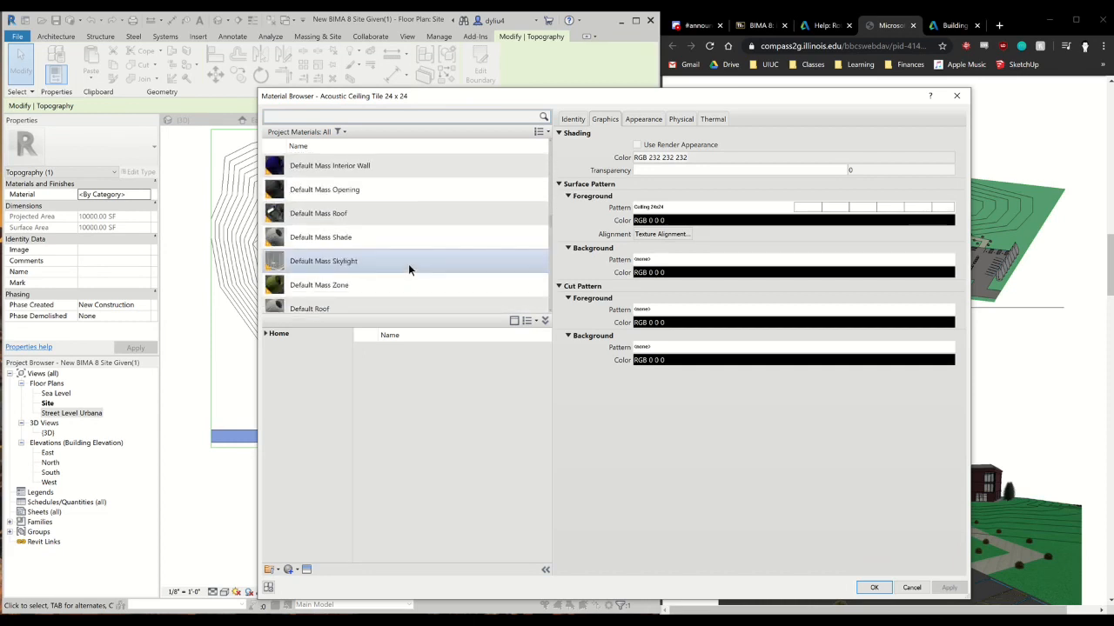
pyautogui.scroll(-4, 409, 263)
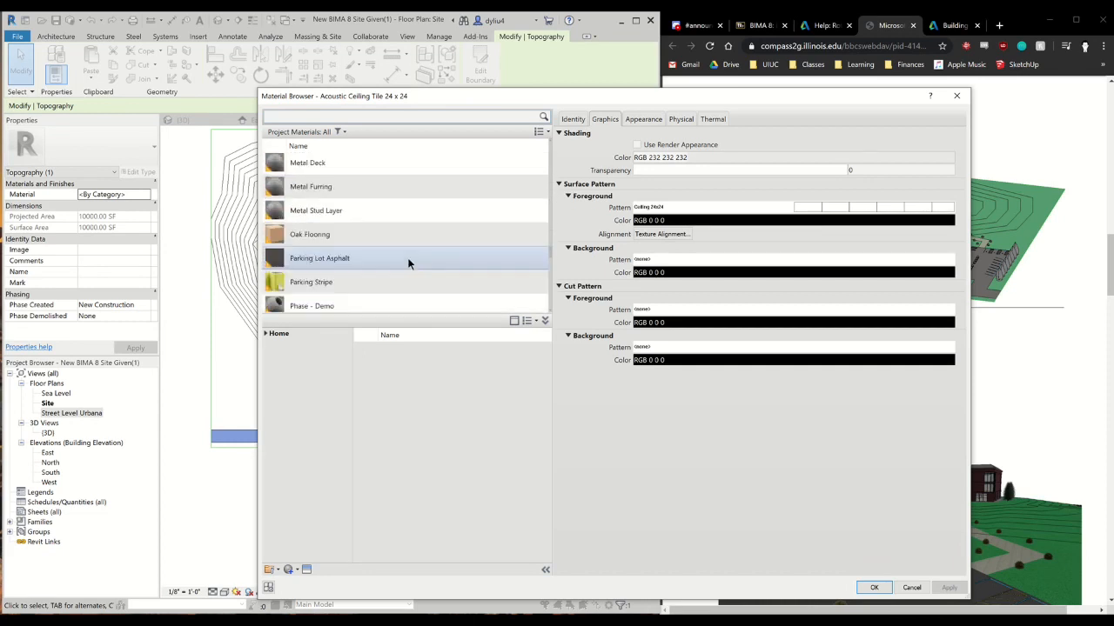
pyautogui.scroll(-3, 409, 263)
pyautogui.scroll(3, 400, 252)
pyautogui.scroll(4, 374, 267)
pyautogui.scroll(4, 376, 267)
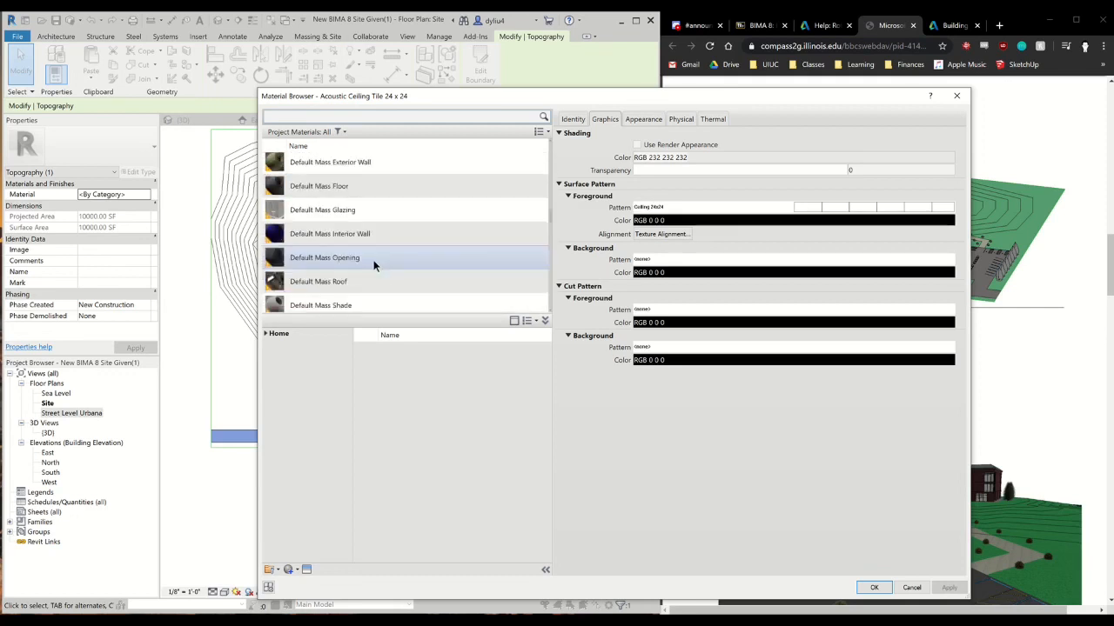
pyautogui.scroll(-6, 378, 268)
pyautogui.scroll(-4, 378, 268)
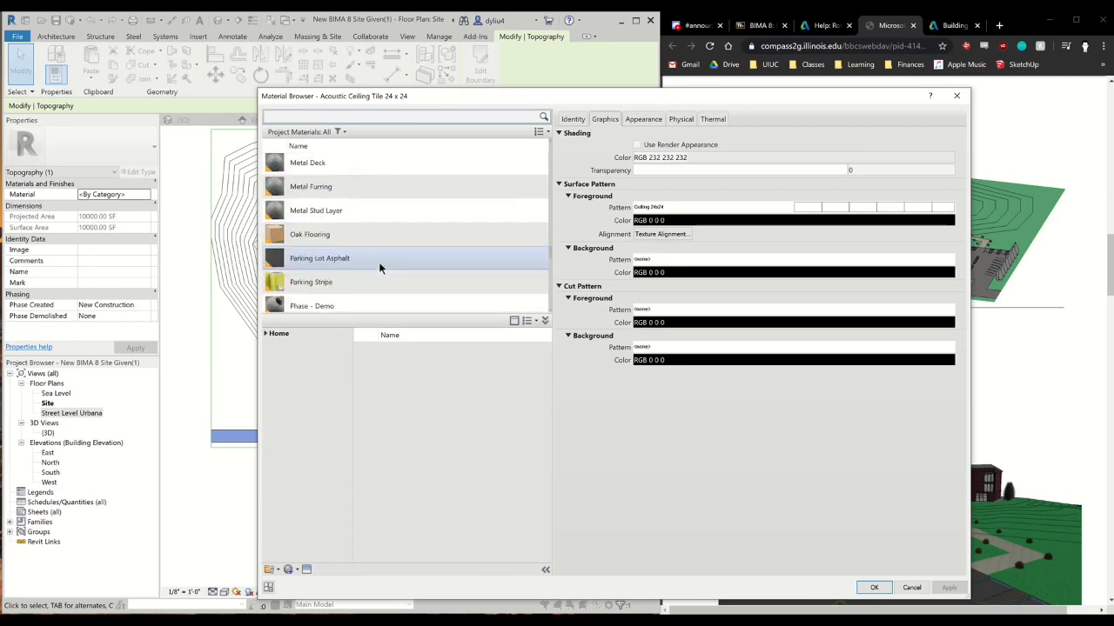
pyautogui.scroll(3, 381, 266)
pyautogui.click(381, 260)
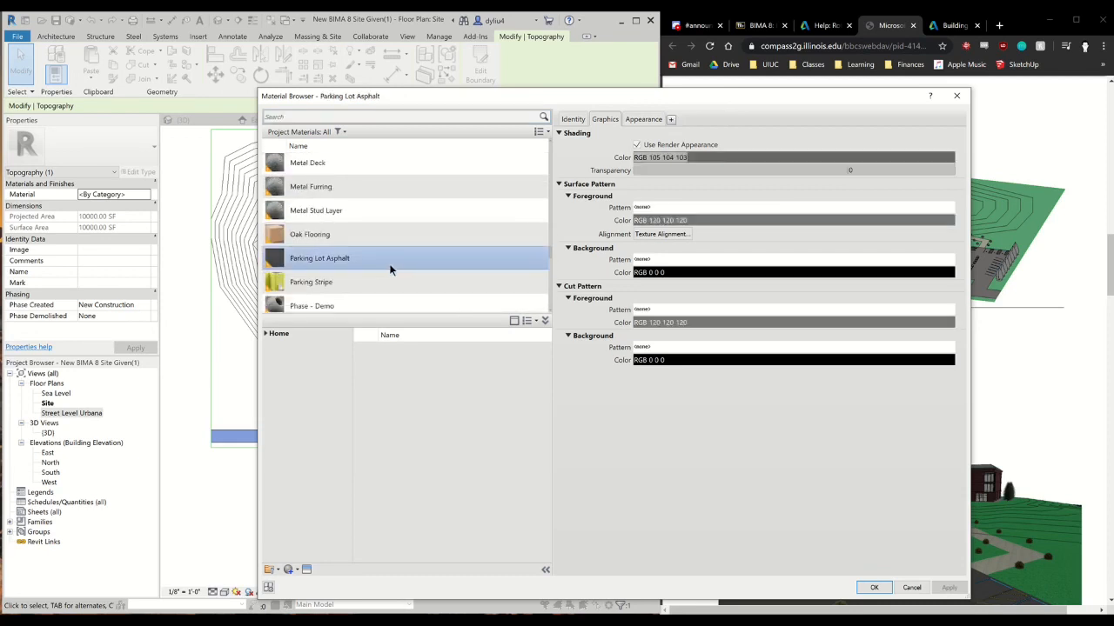
pyautogui.click(874, 588)
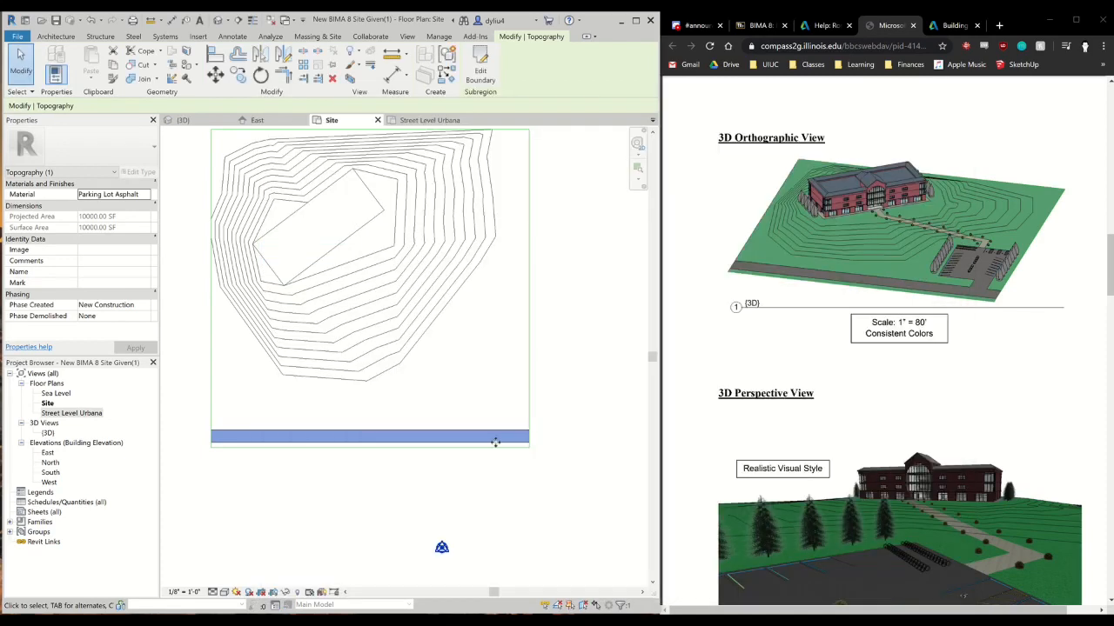
pyautogui.click(578, 400)
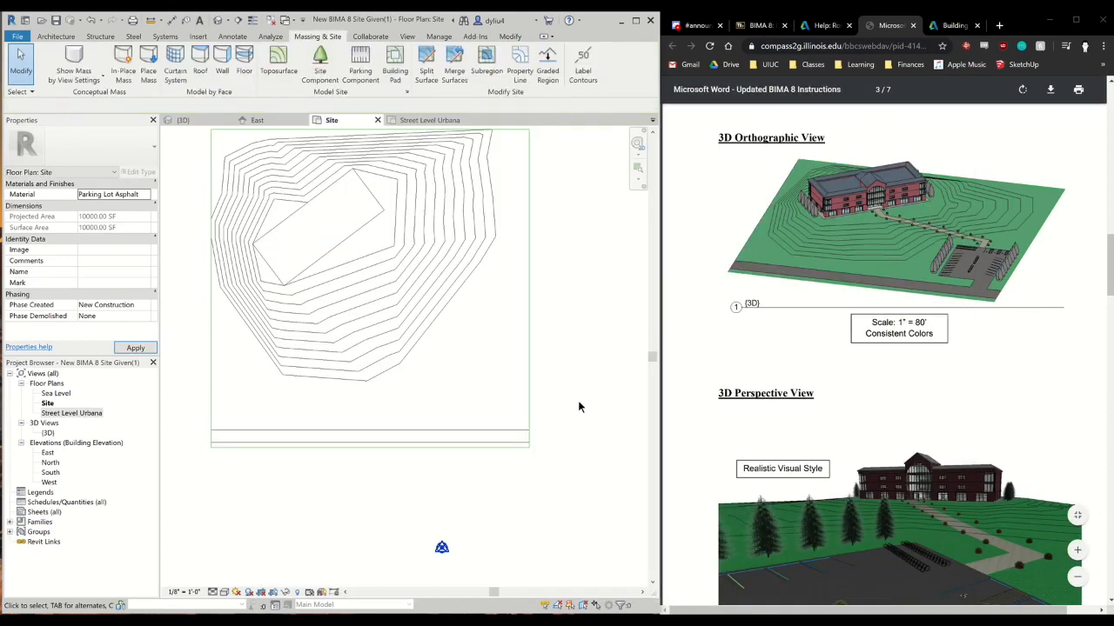
# Inspect the asphalt road in the 3D view and compare the site with the example 3D perspective view
pyautogui.click(183, 120)
pyautogui.moveTo(293, 484); pyautogui.dragTo(434, 489, button='middle')
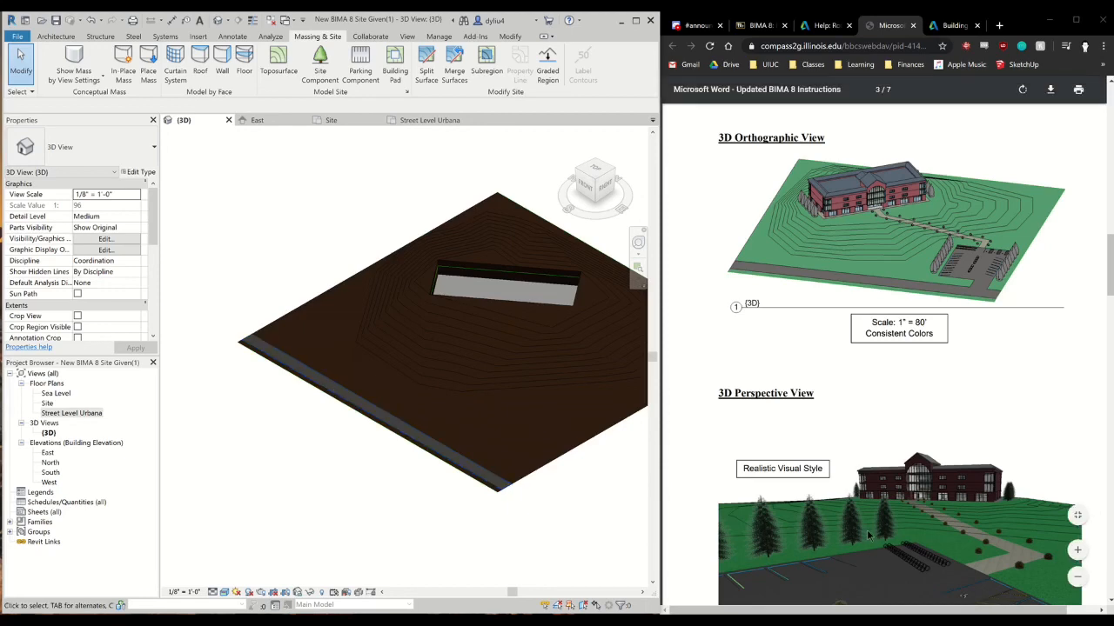
pyautogui.scroll(-2, 865, 546)
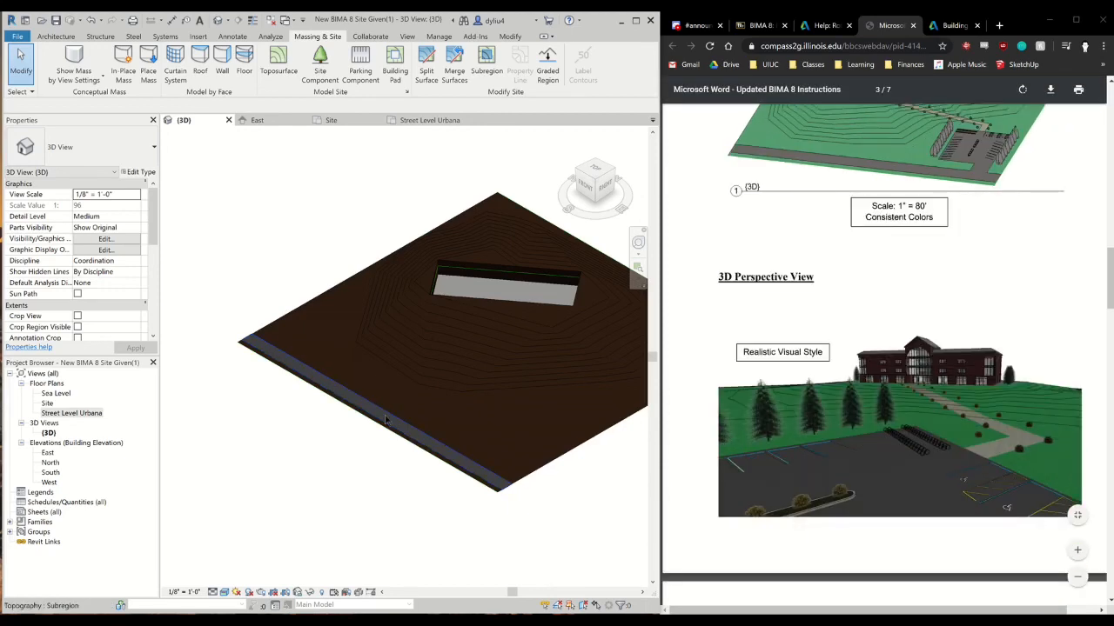
pyautogui.moveTo(423, 446); pyautogui.dragTo(264, 463, button='middle')
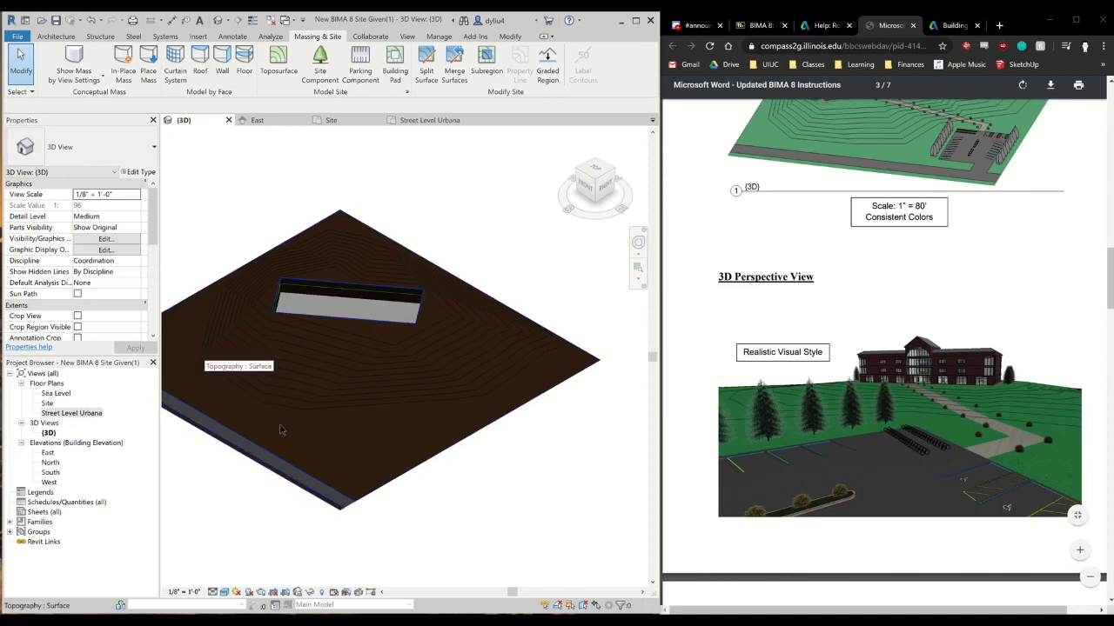
pyautogui.moveTo(354, 428); pyautogui.dragTo(423, 423, button='middle')
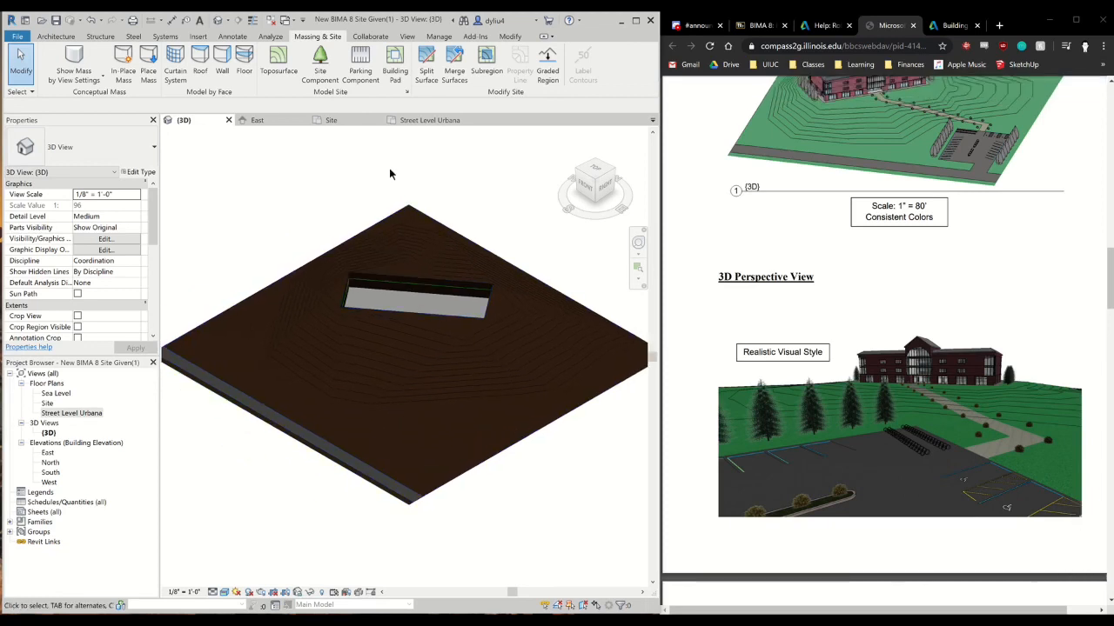
# Review the deciduous tree types offered for site components and the parking space types offered for parking components
pyautogui.click(321, 75)
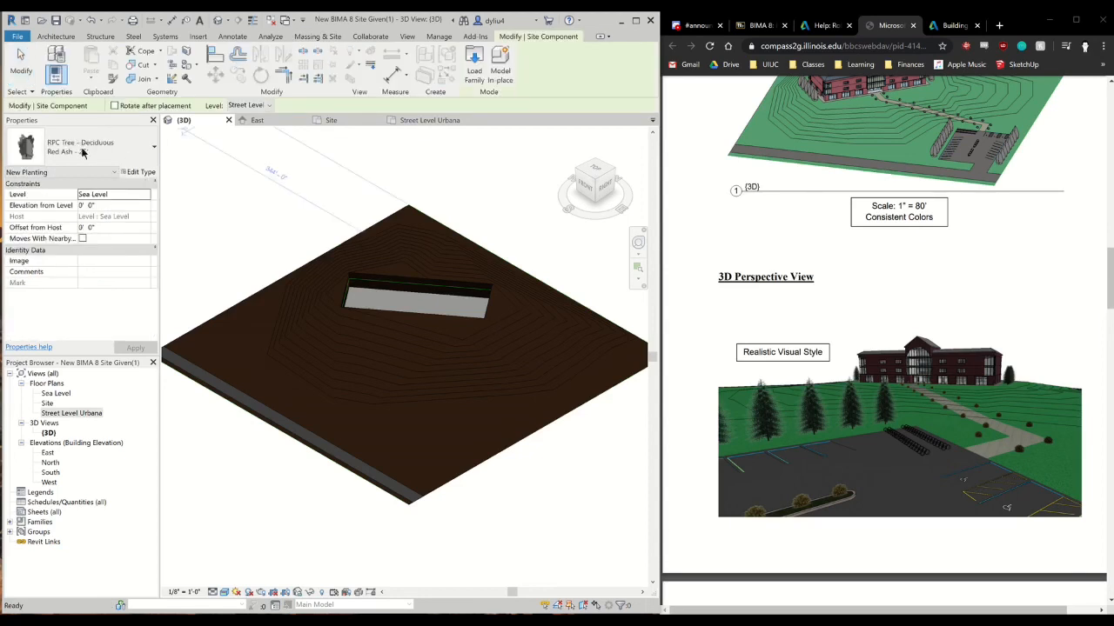
pyautogui.click(96, 156)
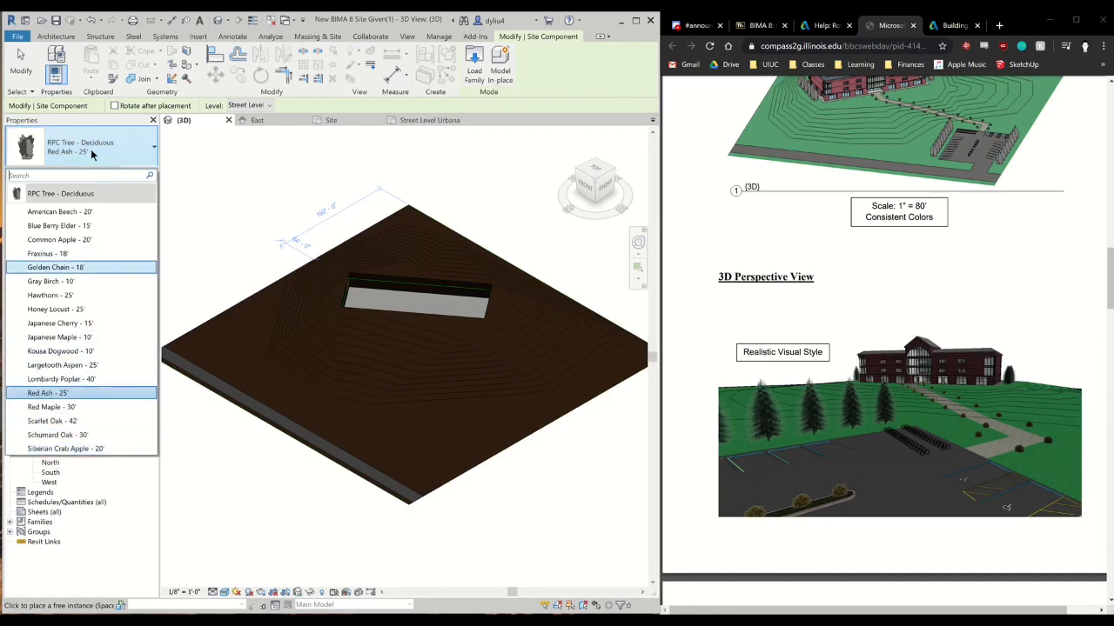
pyautogui.click(147, 153)
pyautogui.click(304, 36)
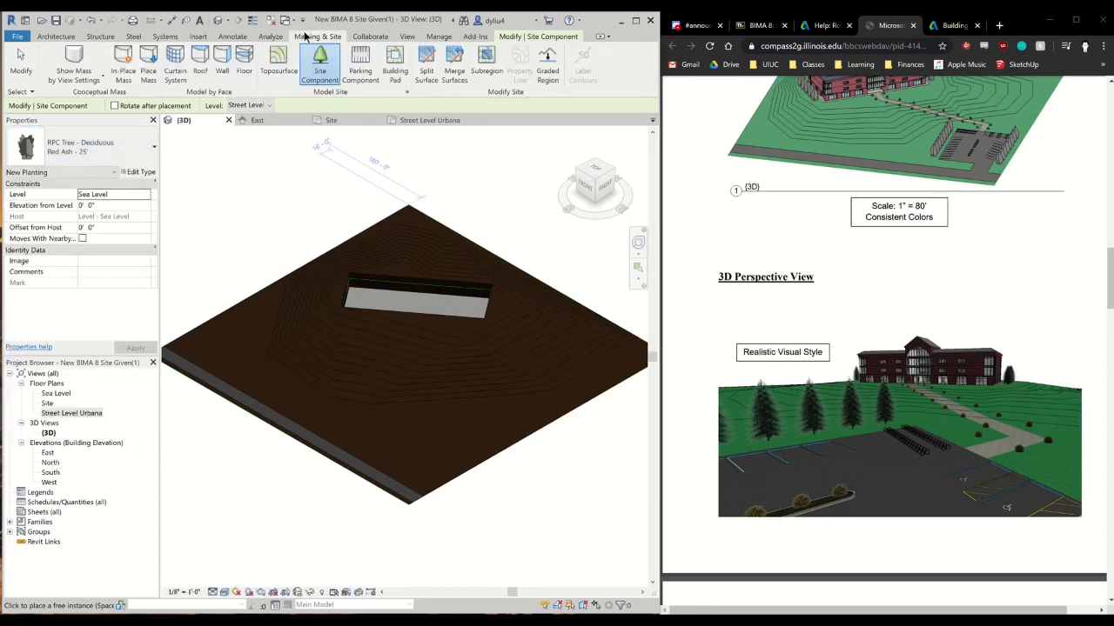
pyautogui.click(357, 66)
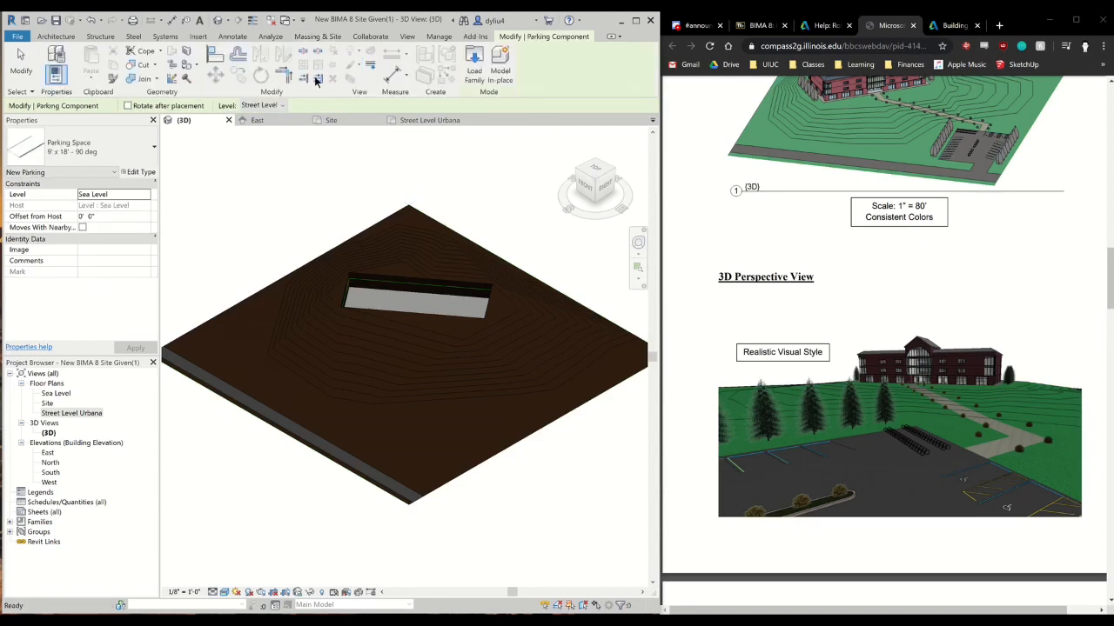
pyautogui.click(105, 147)
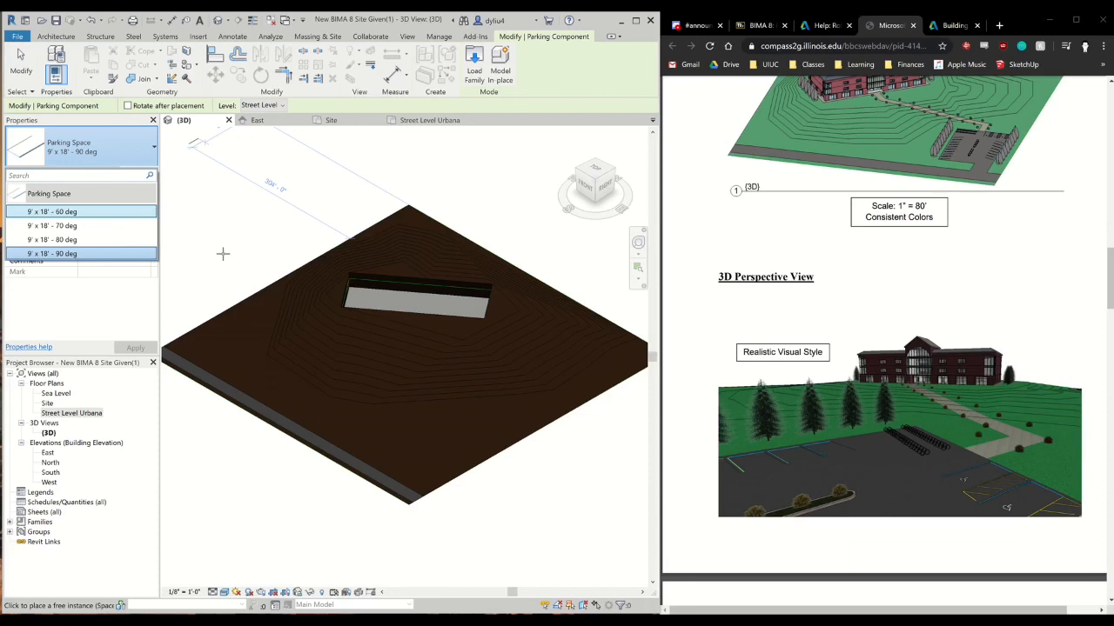
# Save the site model as a new project file named "BIMA 8 Site complete" followed by the student's user ID
pyautogui.click(27, 39)
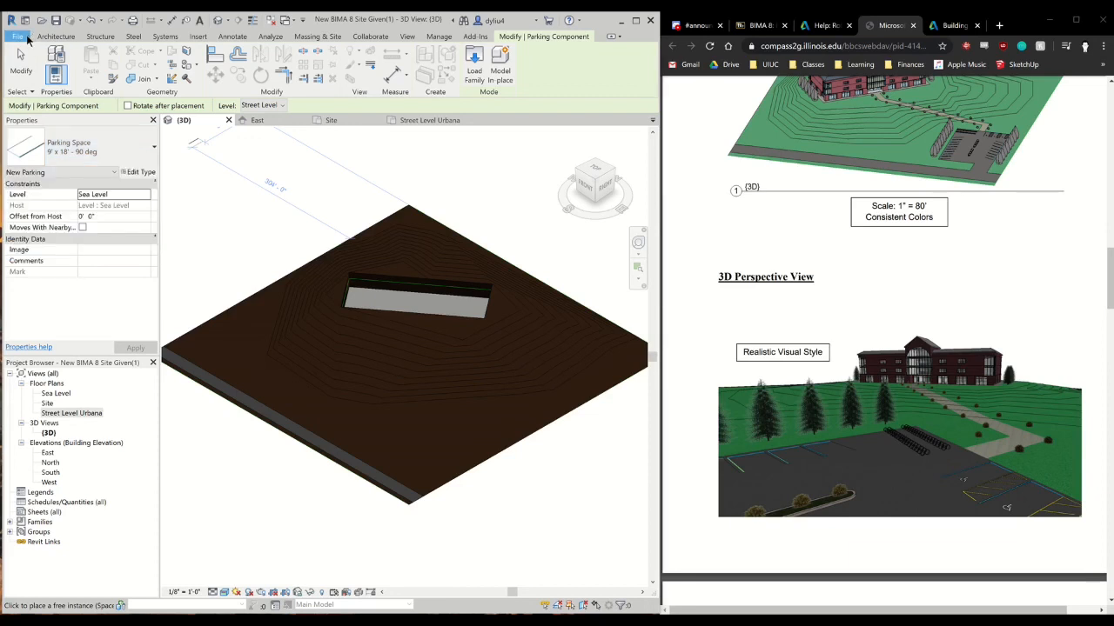
pyautogui.click(27, 39)
pyautogui.click(27, 40)
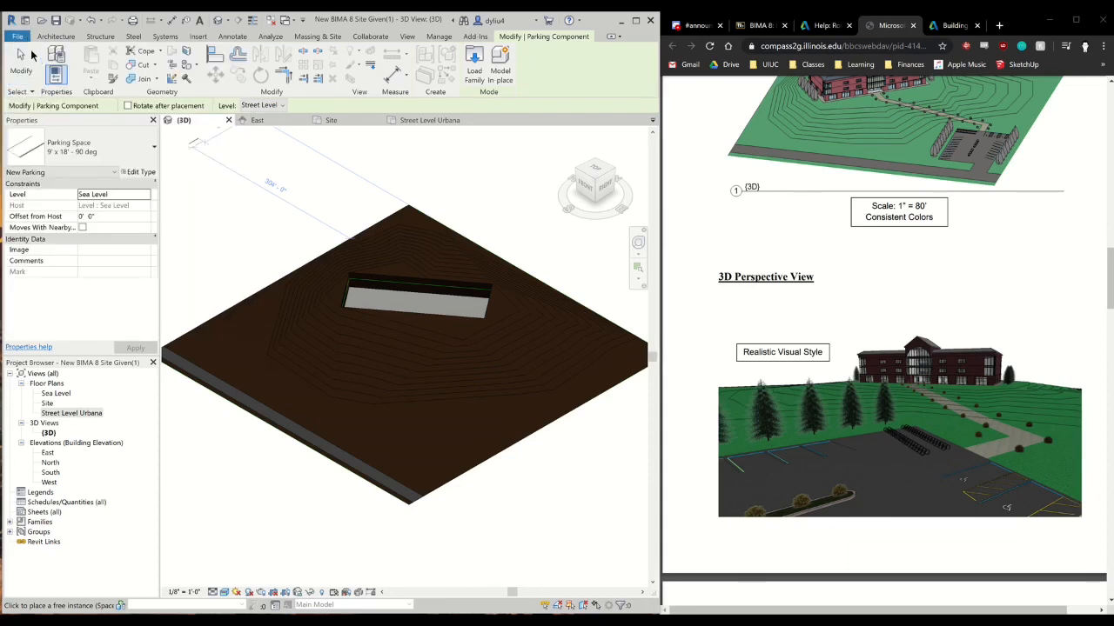
pyautogui.click(17, 37)
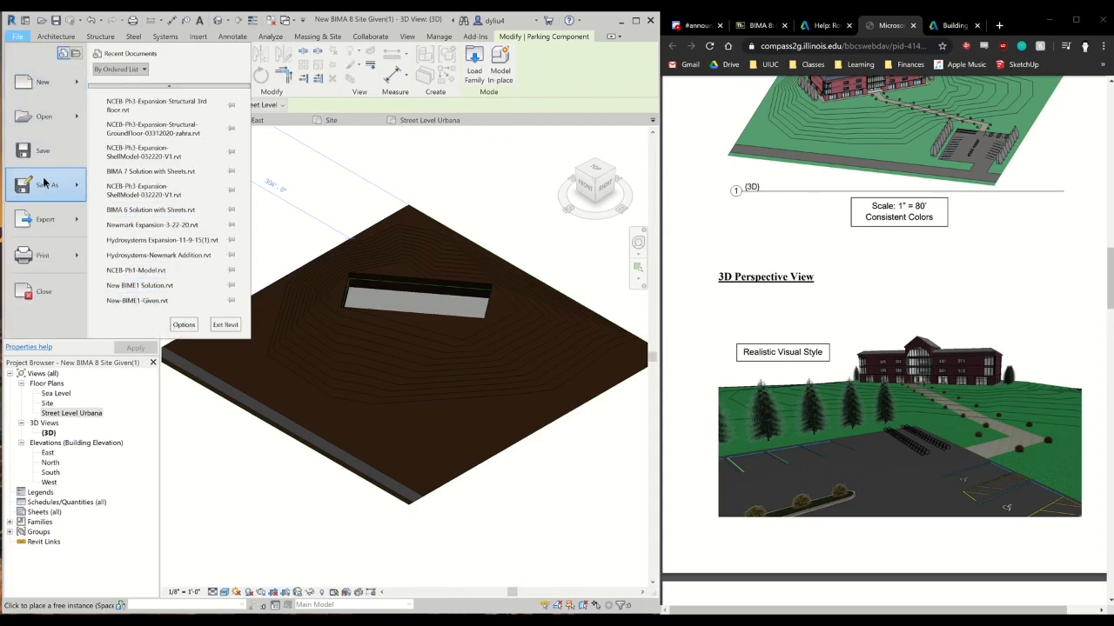
pyautogui.moveTo(73, 196)
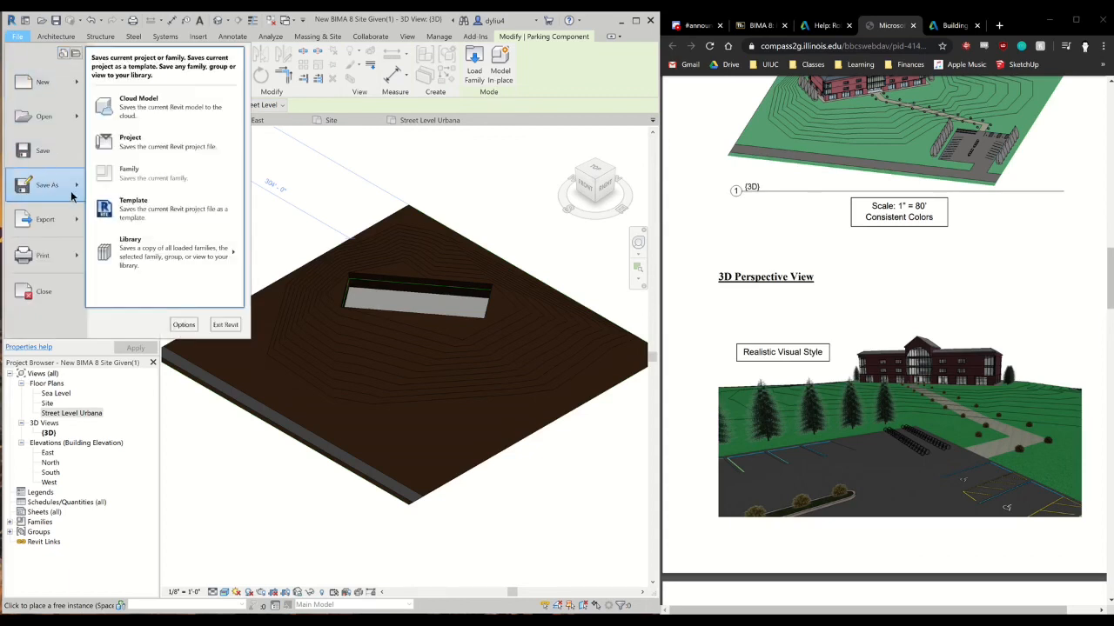
pyautogui.click(155, 142)
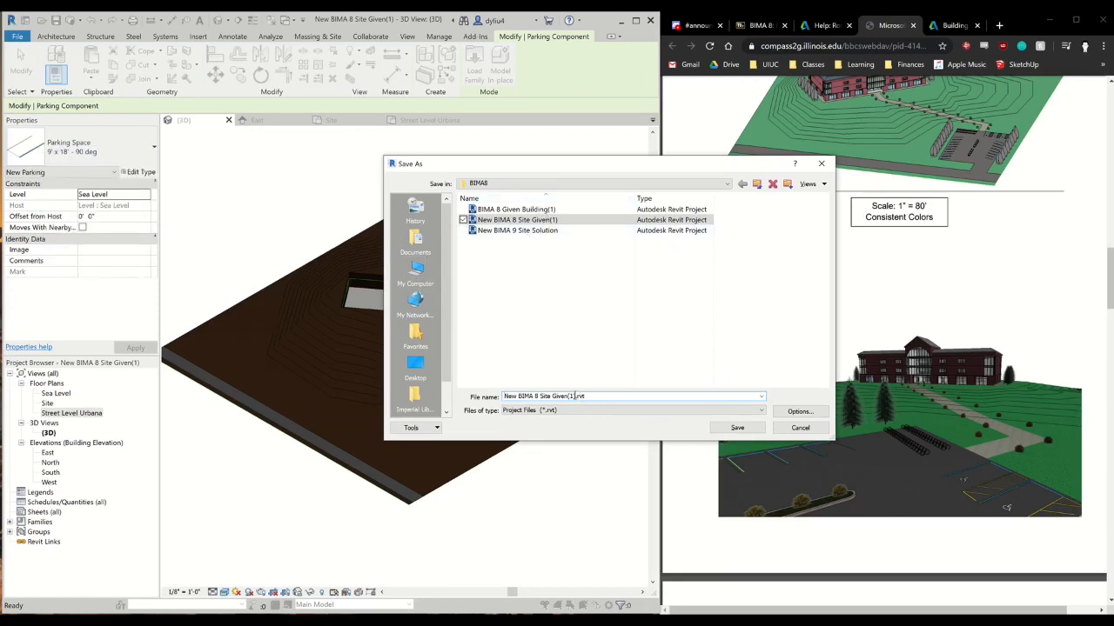
pyautogui.moveTo(573, 396); pyautogui.dragTo(487, 392)
pyautogui.write('BIM')
pyautogui.write('A 8 Site complete dyliu3')
pyautogui.click(737, 428)
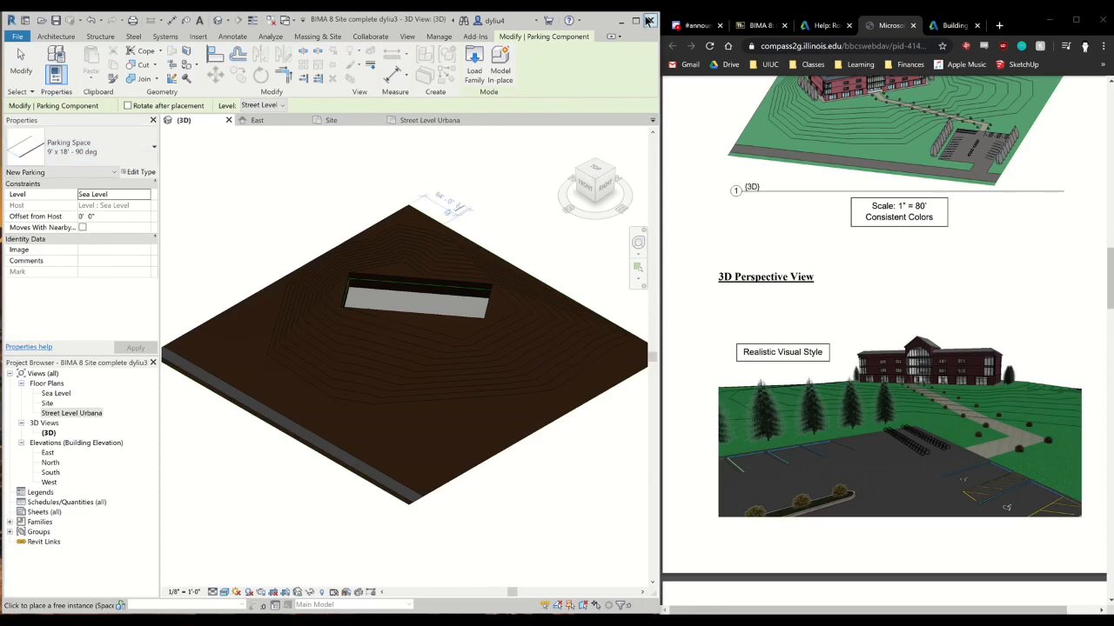
# Consult the site and link guidelines in the assignment instructions, and close all open views of the site project
pyautogui.scroll(-10, 864, 306)
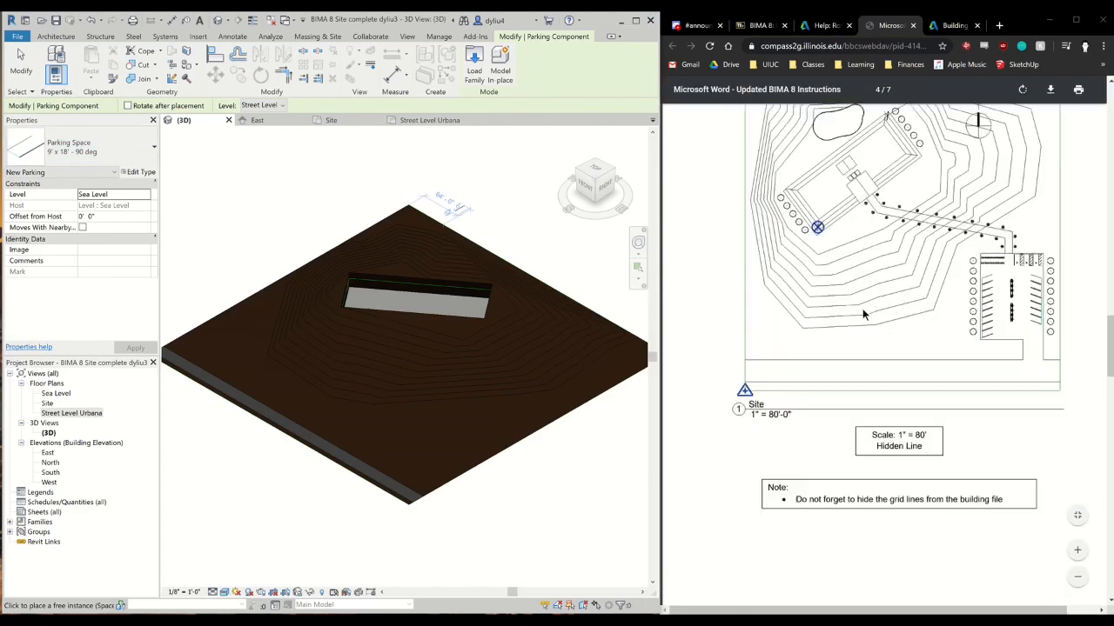
pyautogui.scroll(-2, 861, 316)
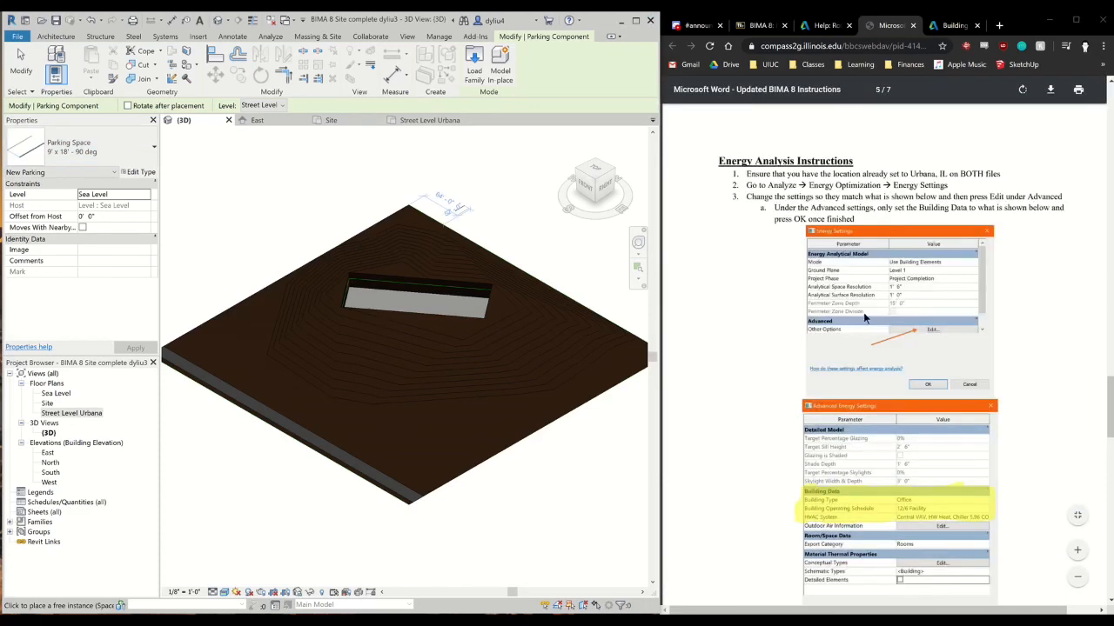
pyautogui.scroll(10, 864, 318)
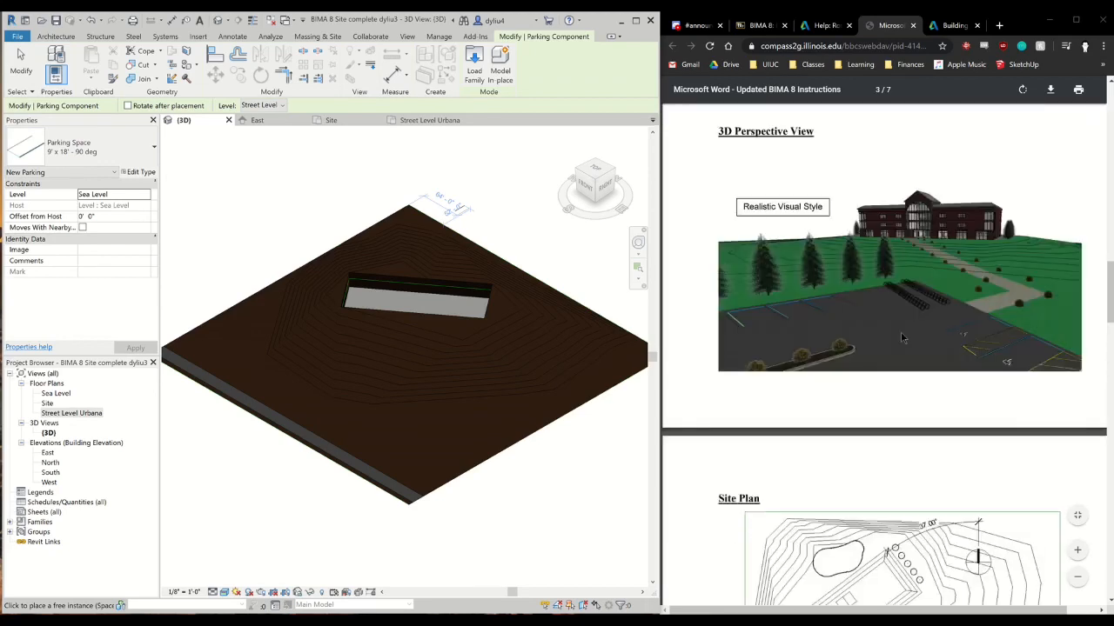
pyautogui.scroll(8, 902, 338)
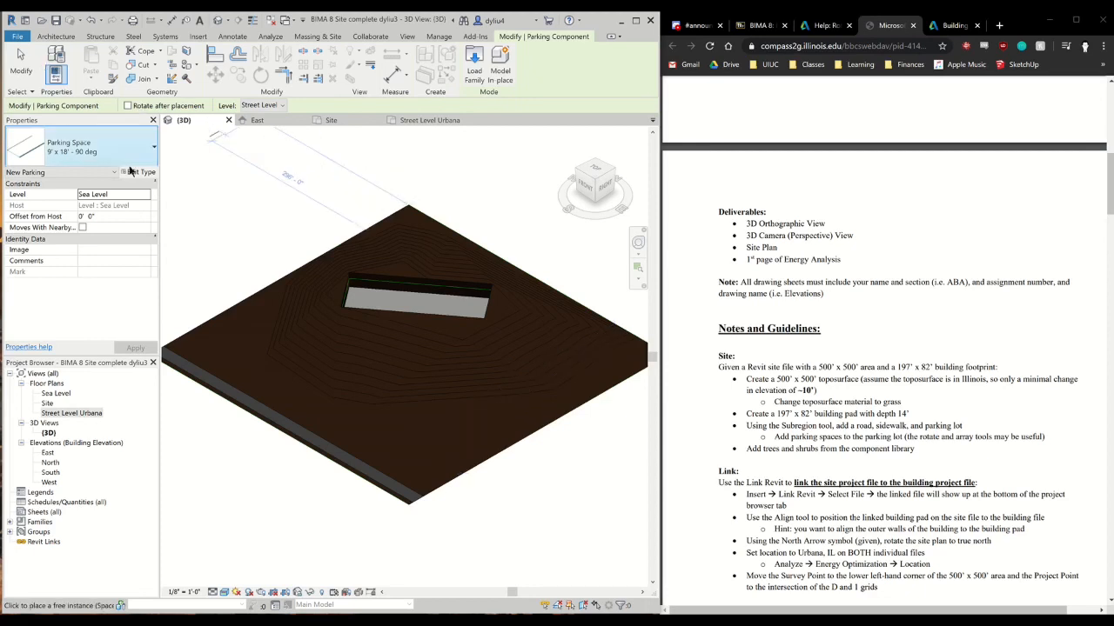
pyautogui.press('Escape')
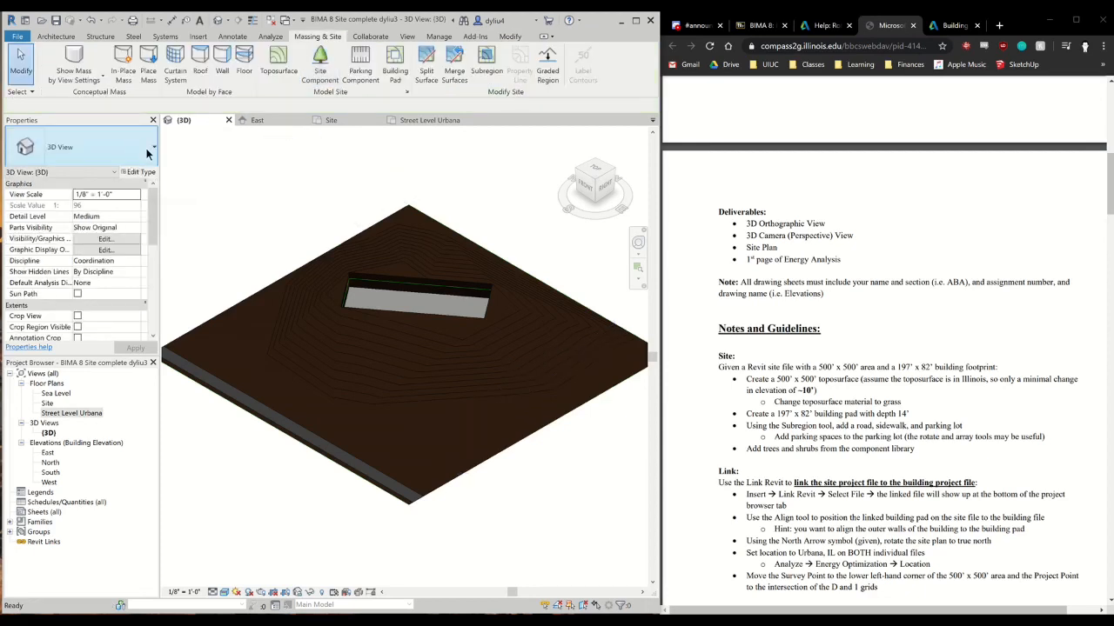
pyautogui.click(229, 120)
pyautogui.click(229, 120)
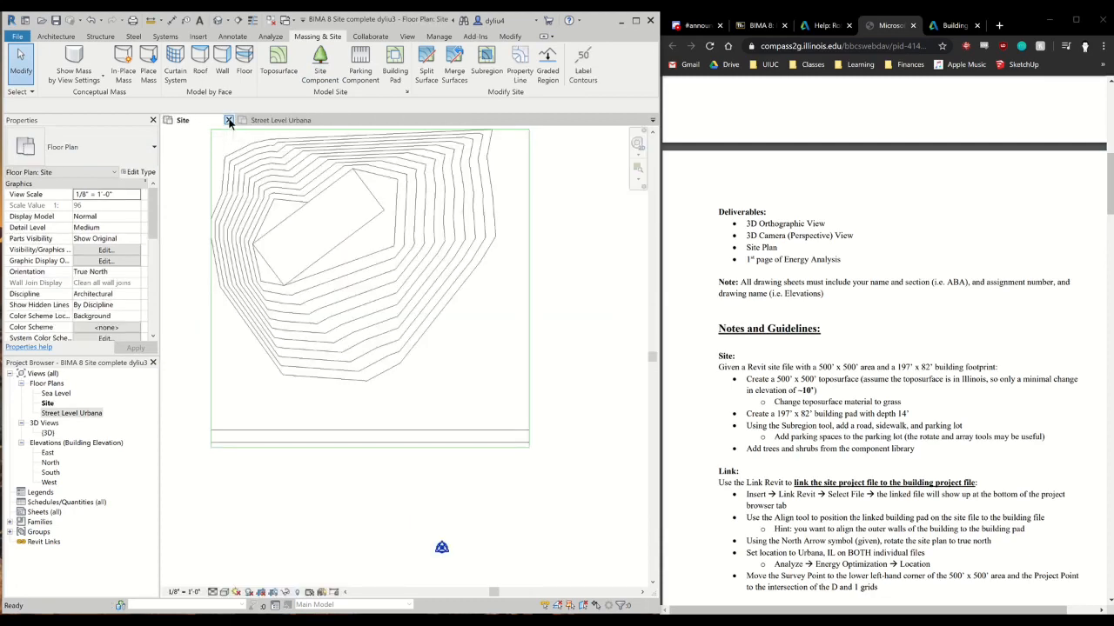
pyautogui.click(229, 120)
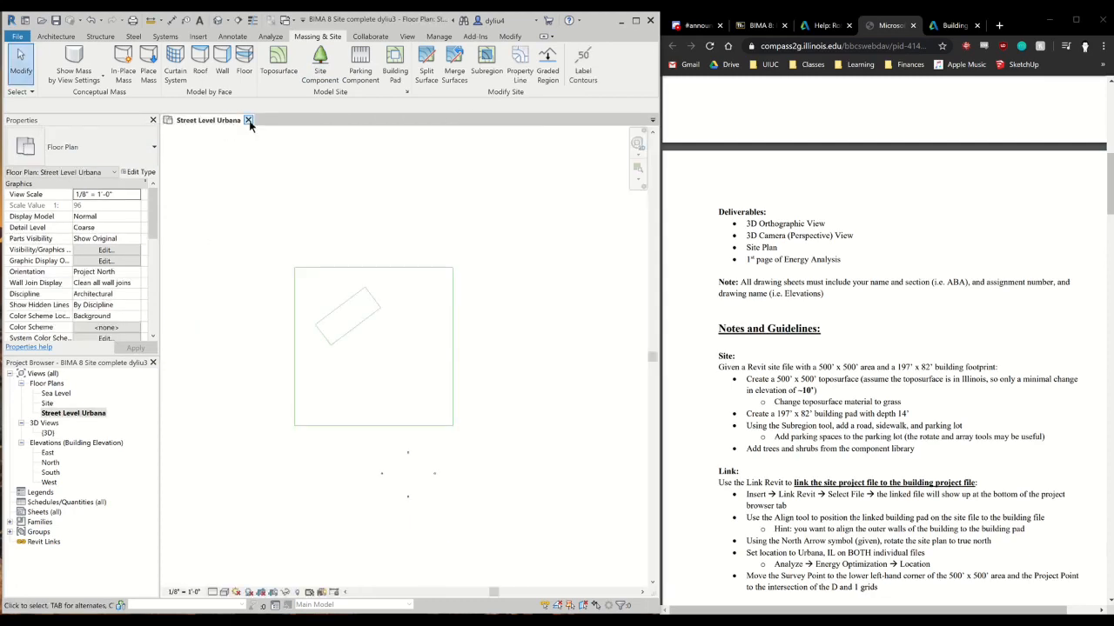
pyautogui.click(248, 120)
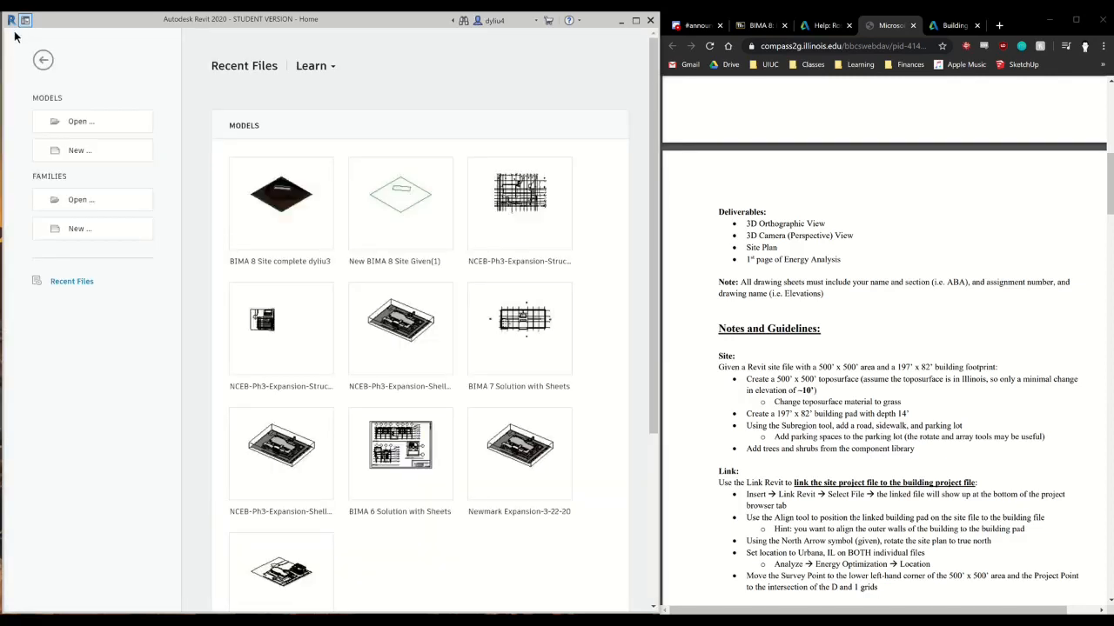
# Open the project file BIMA 8 Given Building(1) from the BIMA8 folder
pyautogui.click(76, 122)
pyautogui.moveTo(1112, 625); pyautogui.dragTo(367, 197)
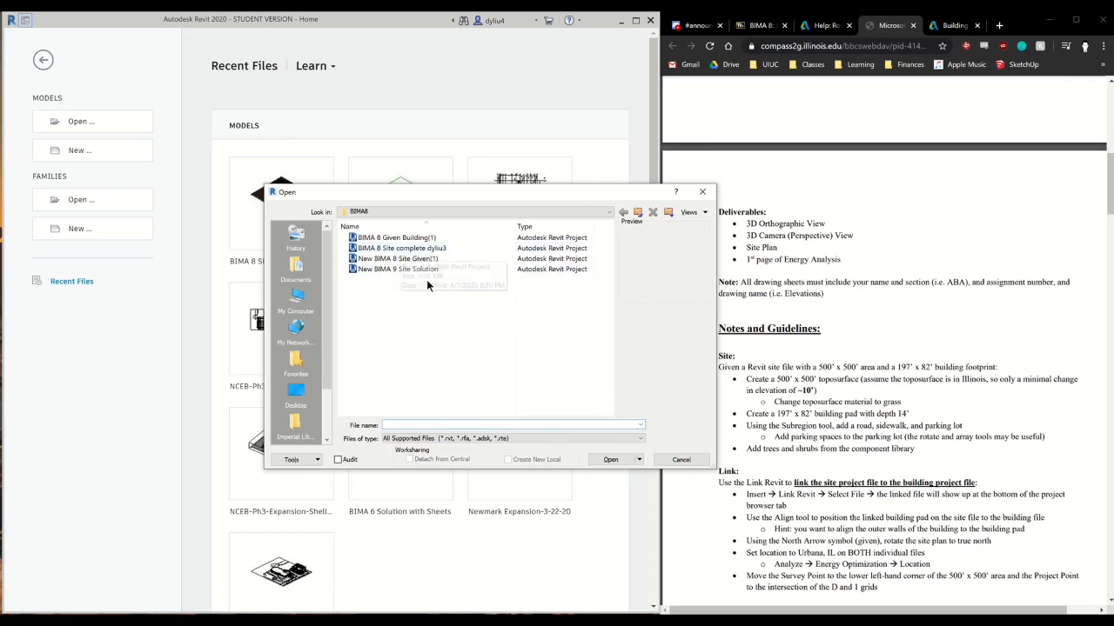
pyautogui.click(428, 239)
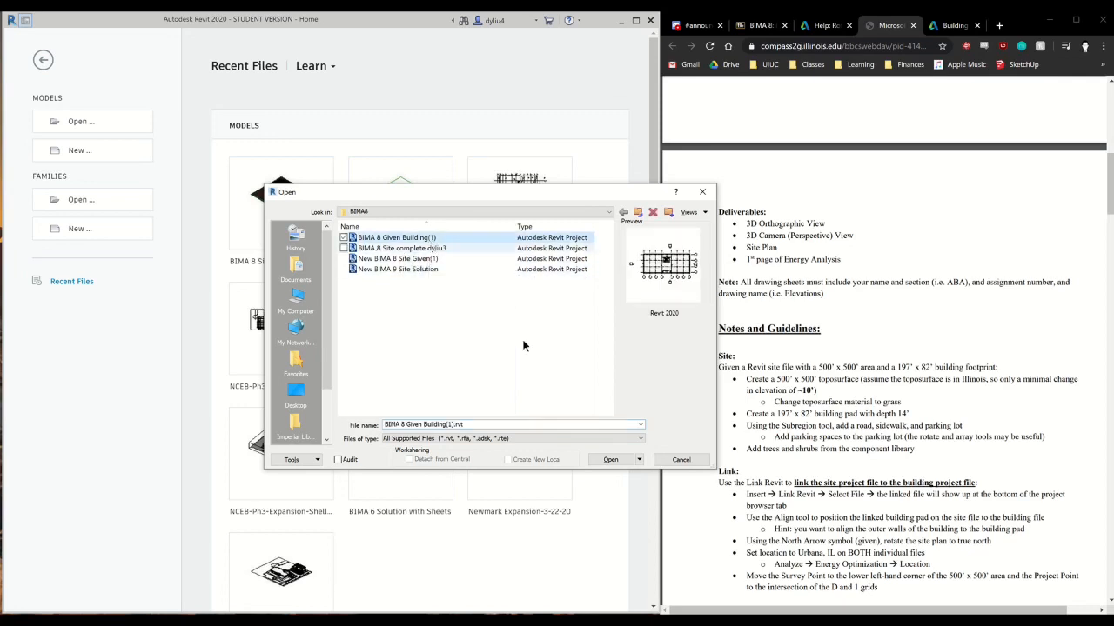
pyautogui.click(621, 460)
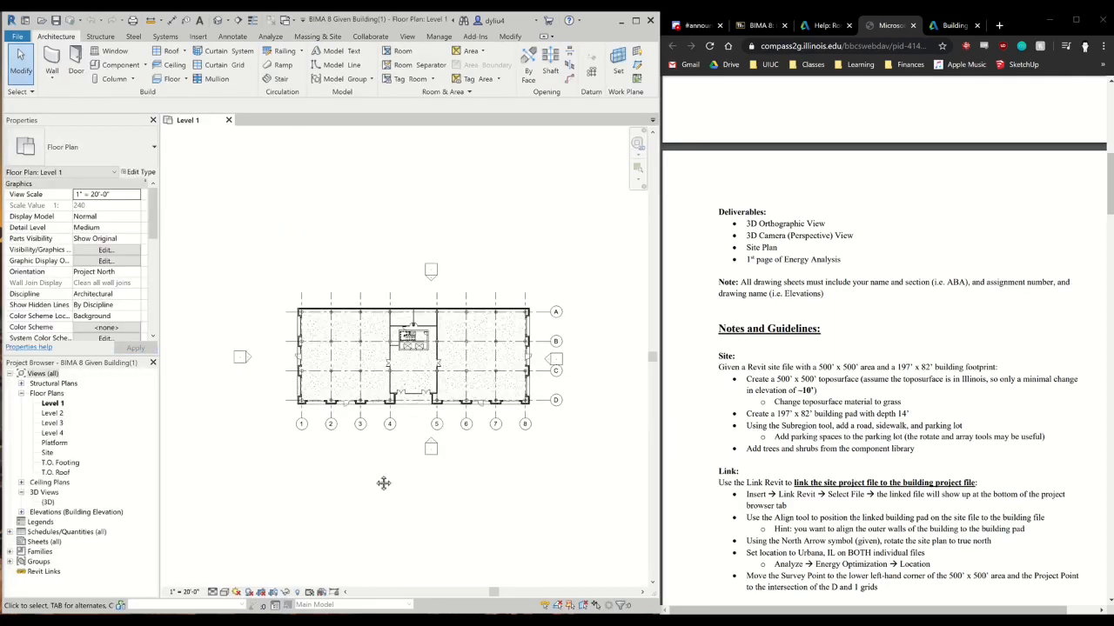
# Link the New BIMA 9 Site Solution file into the building project as a Revit link, using Auto - Origin to Origin positioning
pyautogui.scroll(-2, 385, 482)
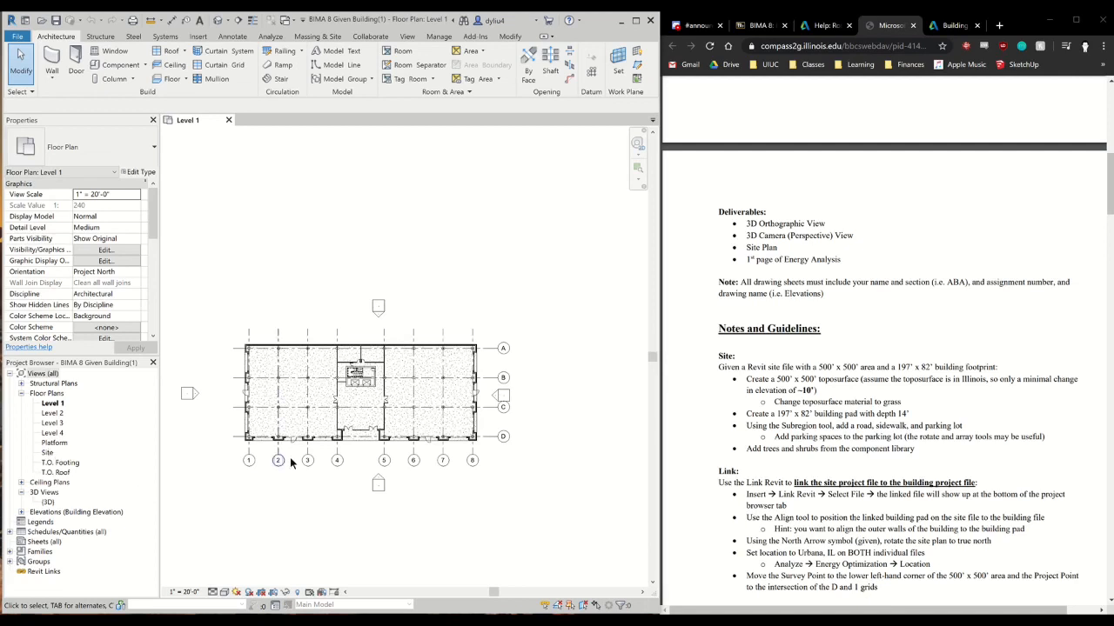
pyautogui.scroll(-1, 421, 410)
pyautogui.scroll(1, 403, 422)
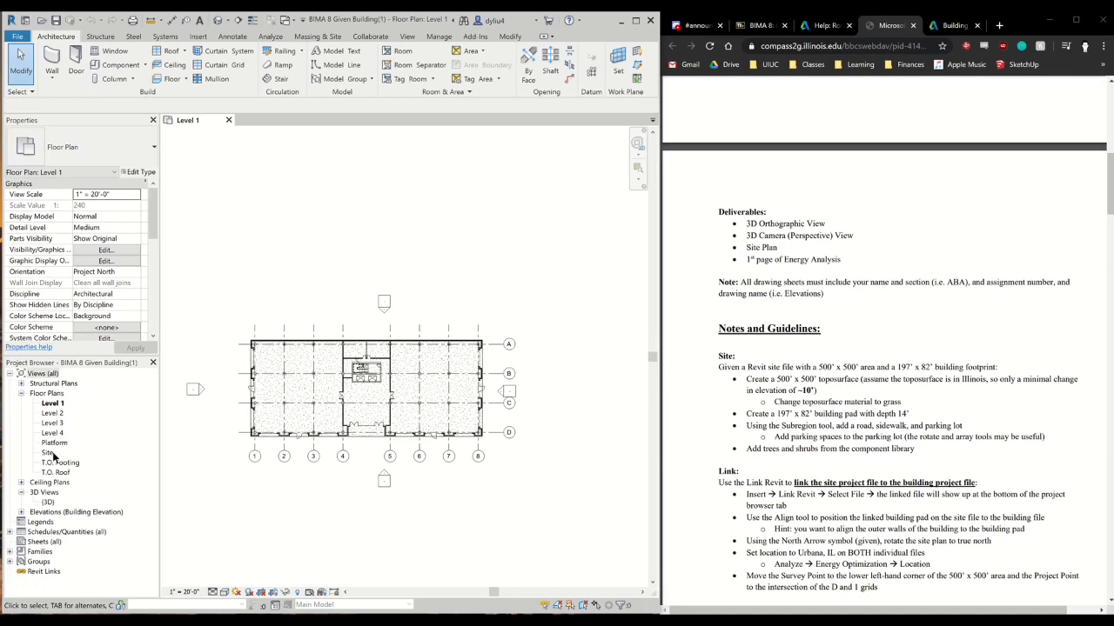
pyautogui.click(45, 571)
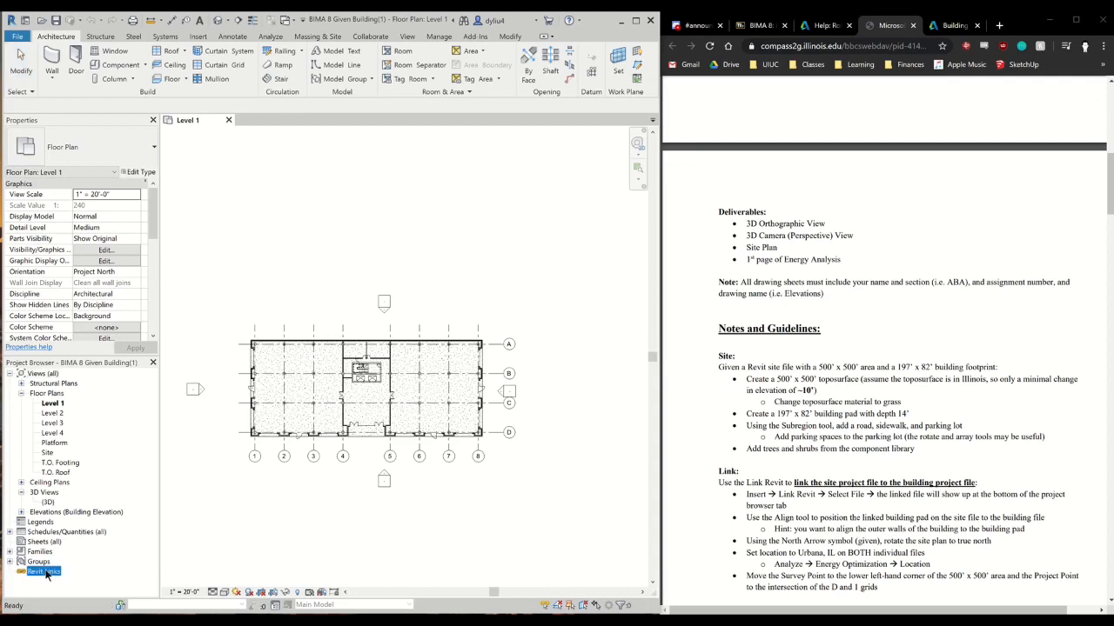
pyautogui.rightClick(47, 574)
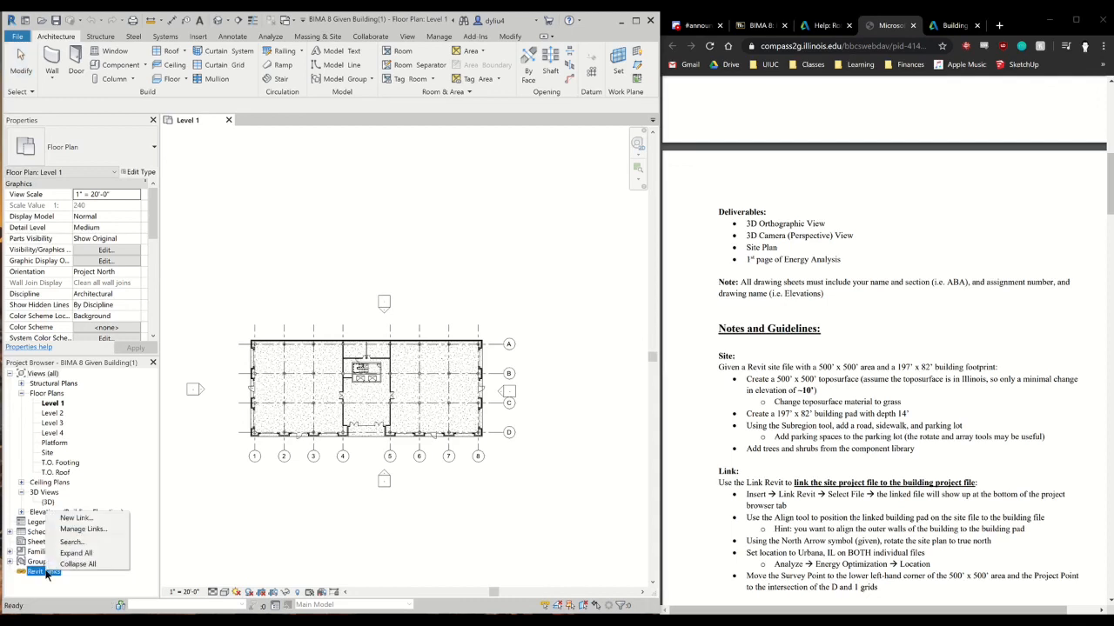
pyautogui.click(79, 519)
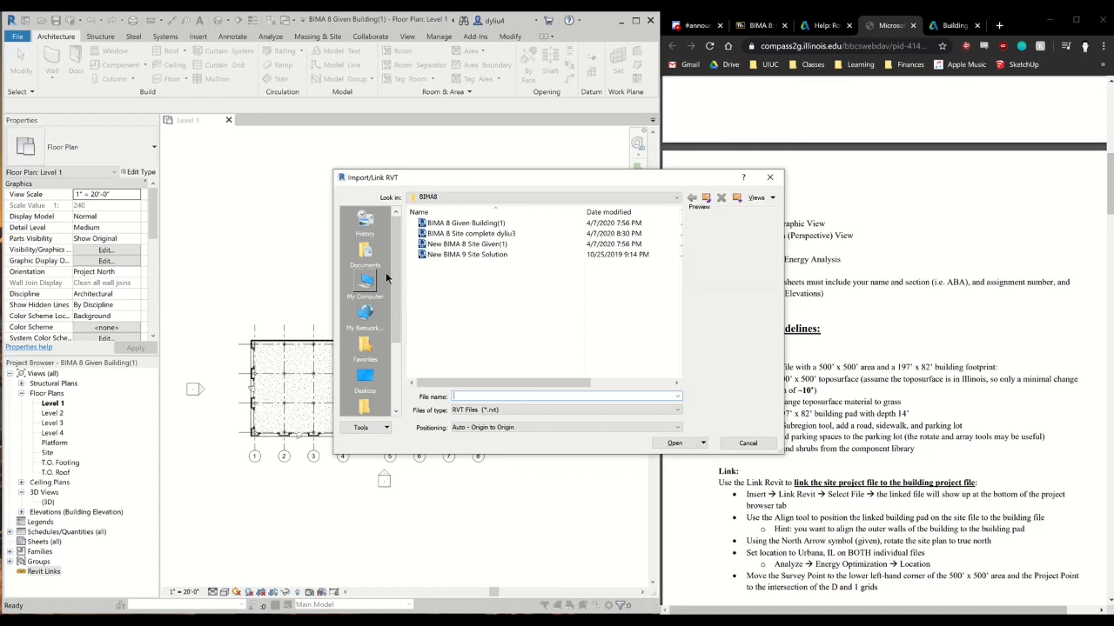
pyautogui.click(480, 255)
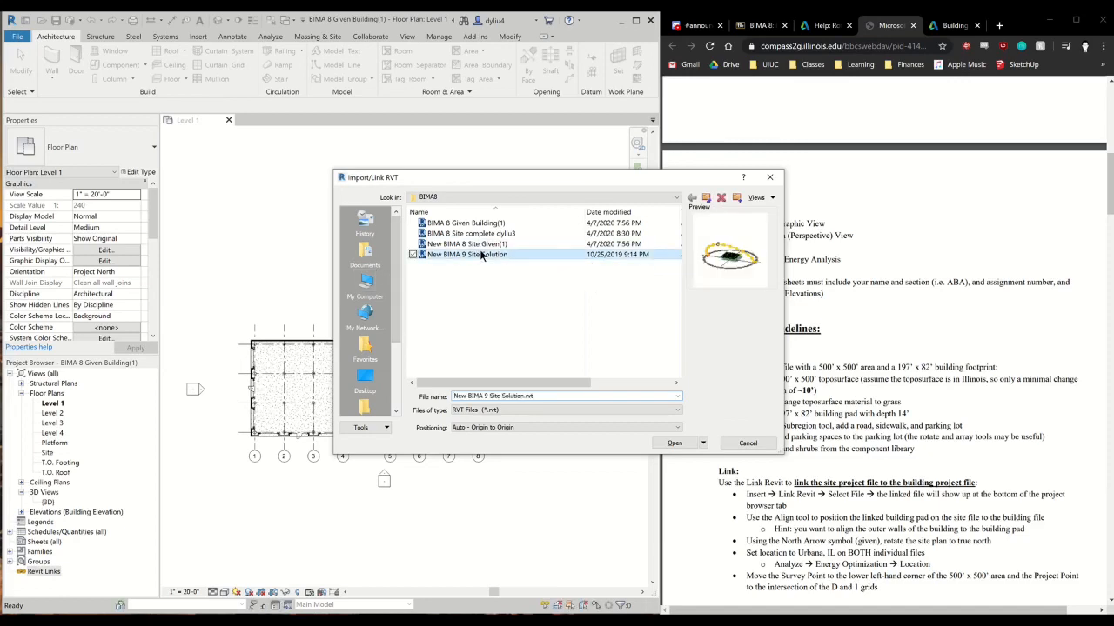
pyautogui.doubleClick(479, 254)
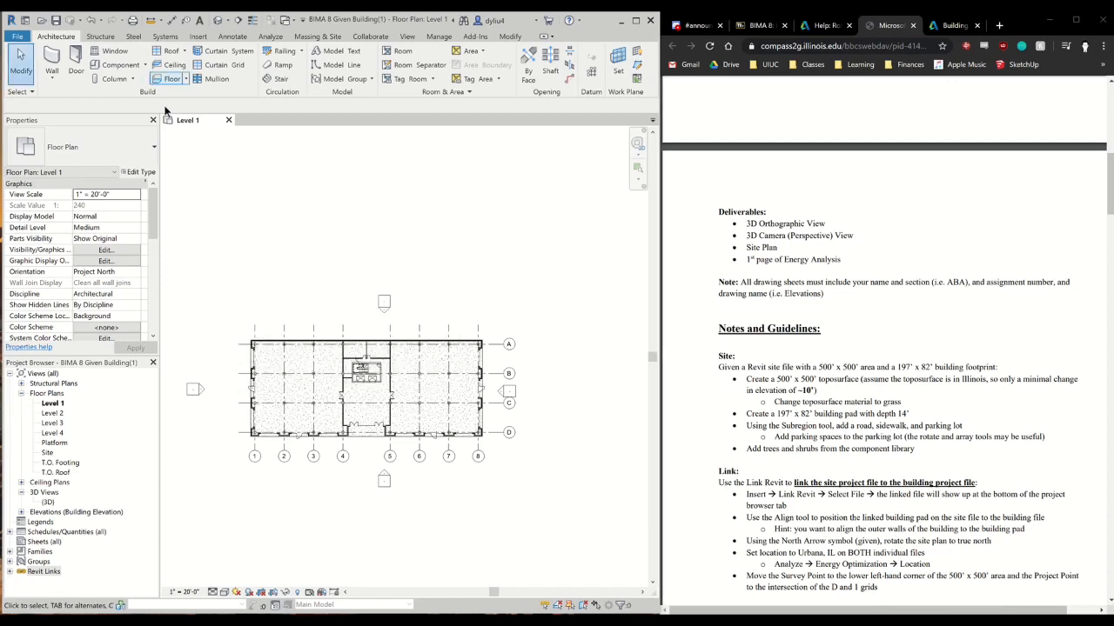
# Inspect the linked site and the building in the 3D view, and compare their positions and heights from the front
pyautogui.click(218, 19)
pyautogui.scroll(-1, 415, 467)
pyautogui.moveTo(415, 467); pyautogui.dragTo(312, 489, button='middle')
pyautogui.scroll(2, 313, 433)
pyautogui.moveTo(313, 434); pyautogui.dragTo(423, 457, button='middle')
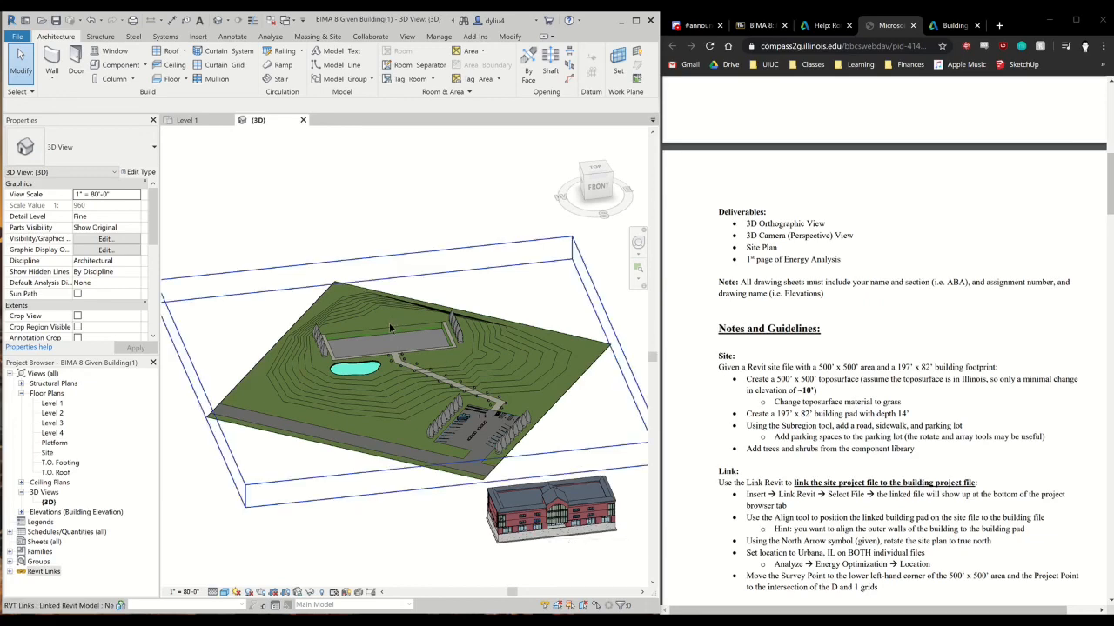
pyautogui.scroll(5, 357, 338)
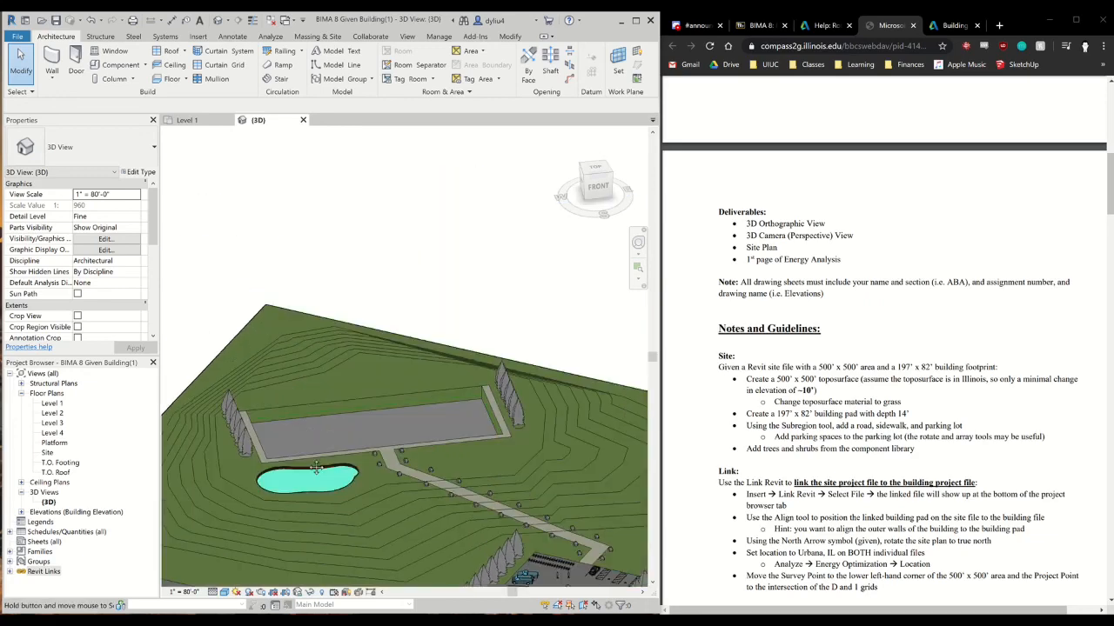
pyautogui.moveTo(385, 453); pyautogui.dragTo(235, 193, button='middle')
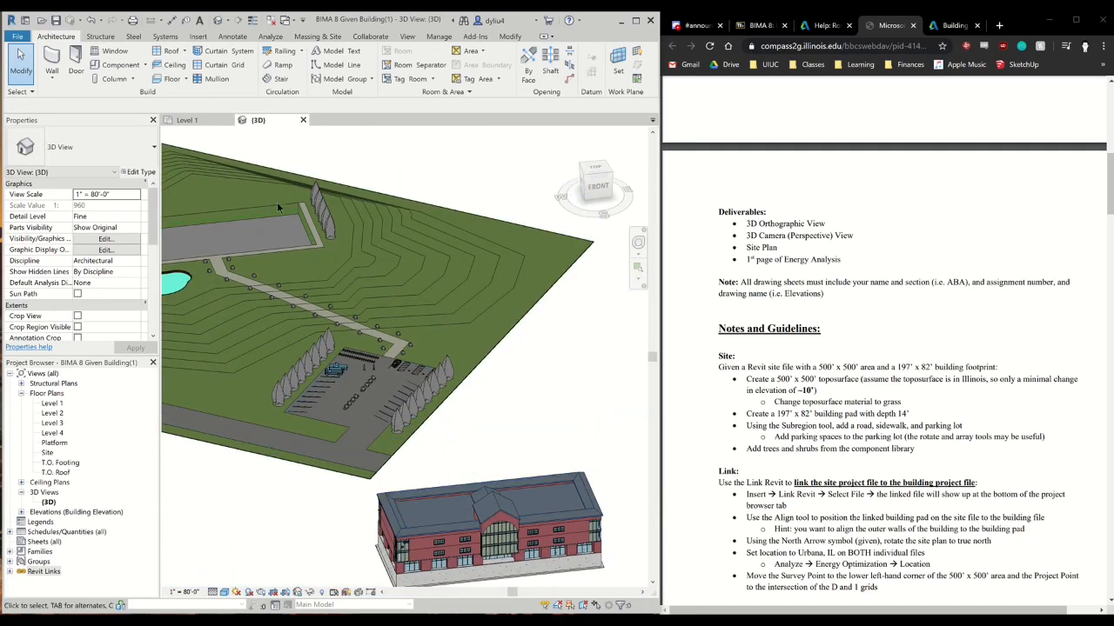
pyautogui.scroll(-4, 391, 429)
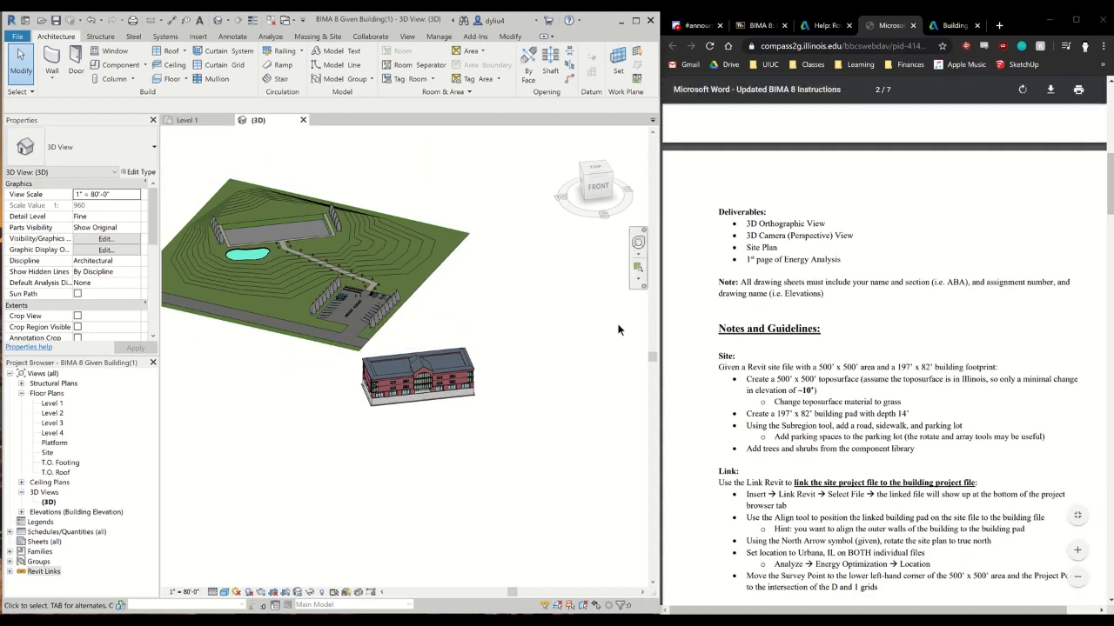
pyautogui.click(607, 182)
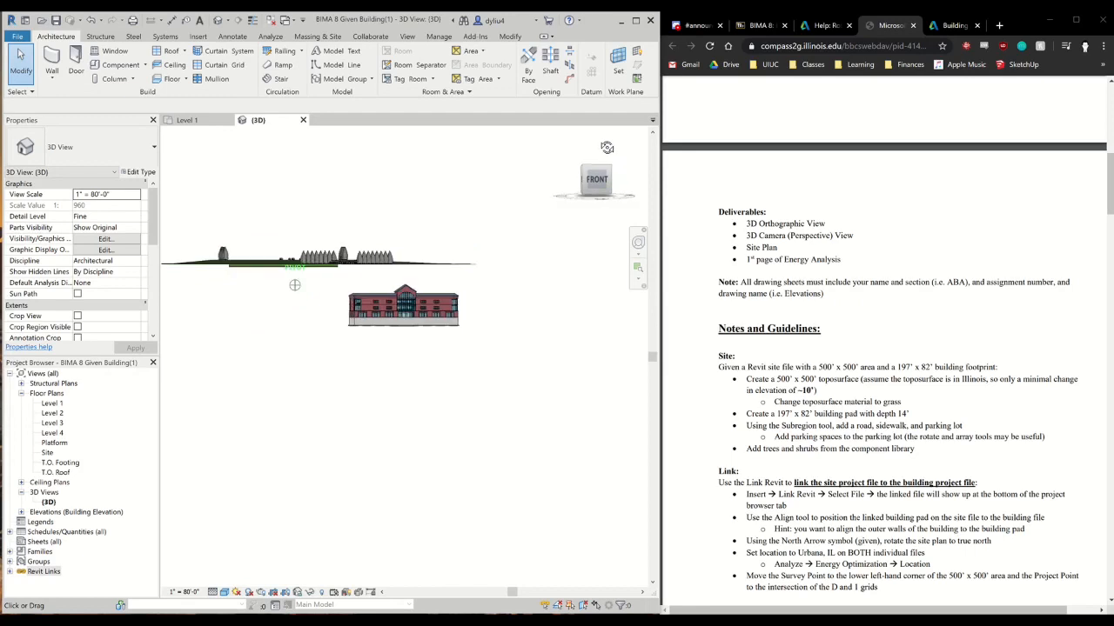
pyautogui.moveTo(390, 369); pyautogui.dragTo(374, 391, button='middle')
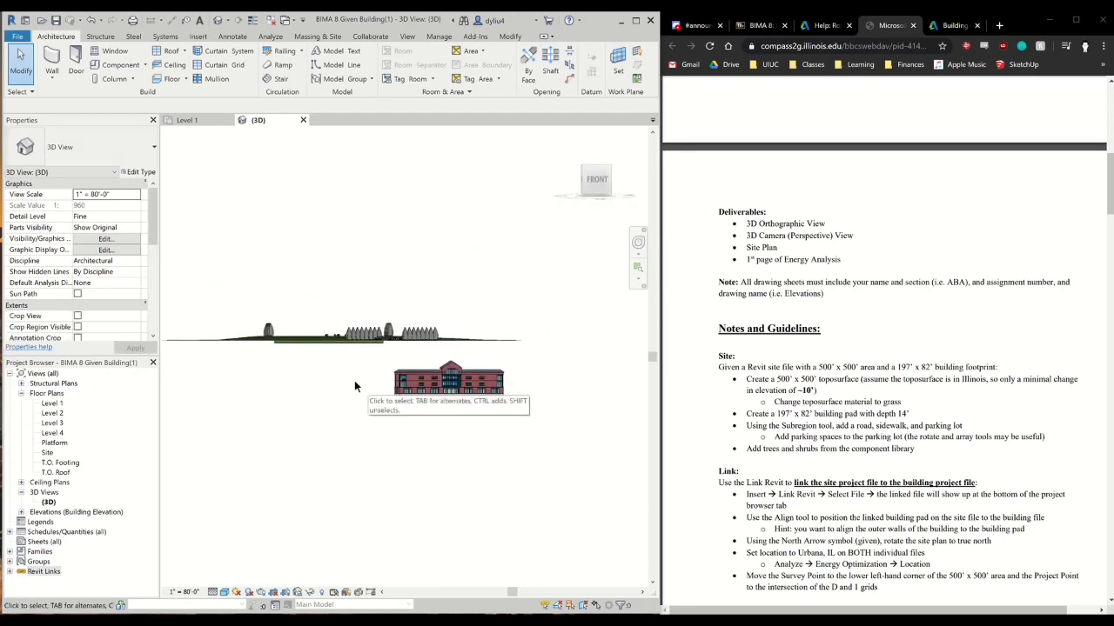
# Open the North elevation view and examine the building's levels against the height of the linked site
pyautogui.scroll(2, 320, 374)
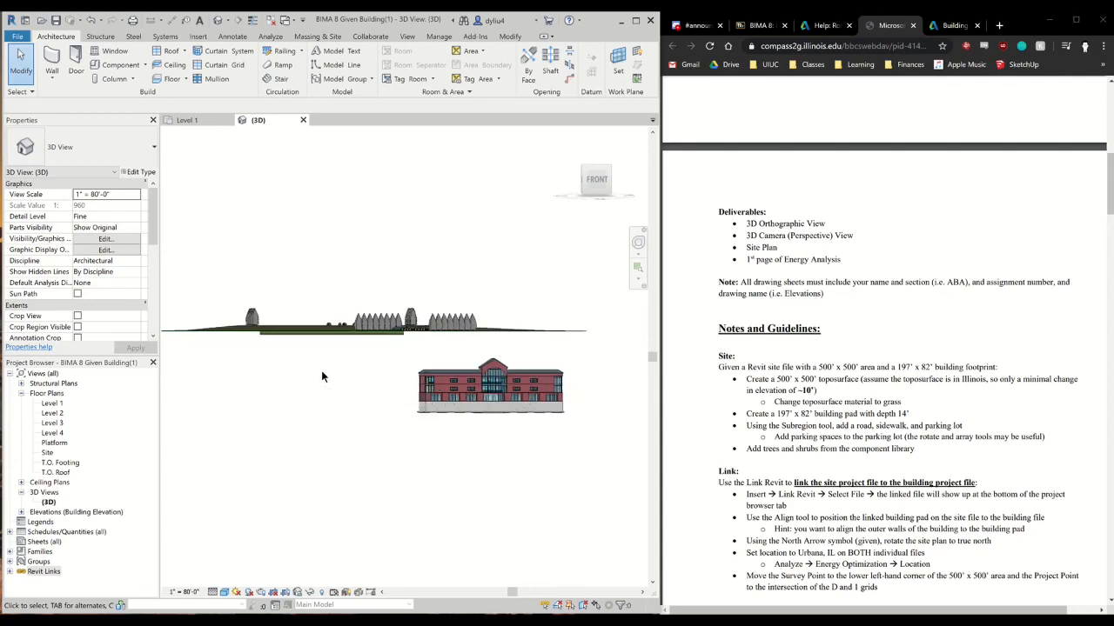
pyautogui.doubleClick(91, 513)
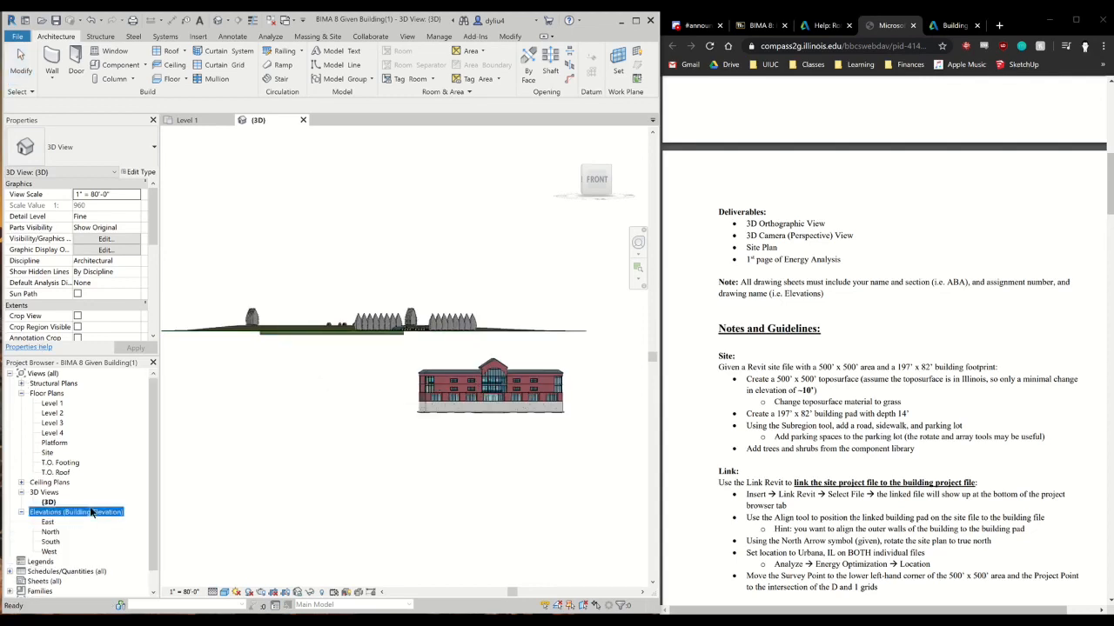
pyautogui.doubleClick(51, 534)
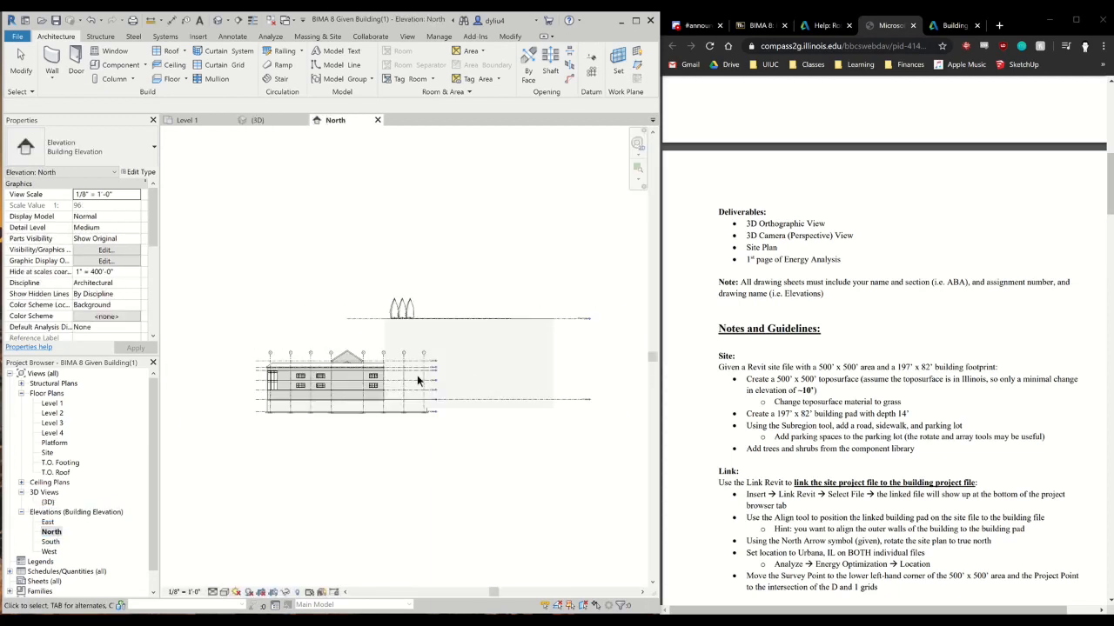
pyautogui.scroll(2, 417, 375)
pyautogui.moveTo(340, 439); pyautogui.dragTo(405, 372, button='middle')
pyautogui.moveTo(340, 500); pyautogui.dragTo(556, 454, button='middle')
pyautogui.scroll(2, 314, 505)
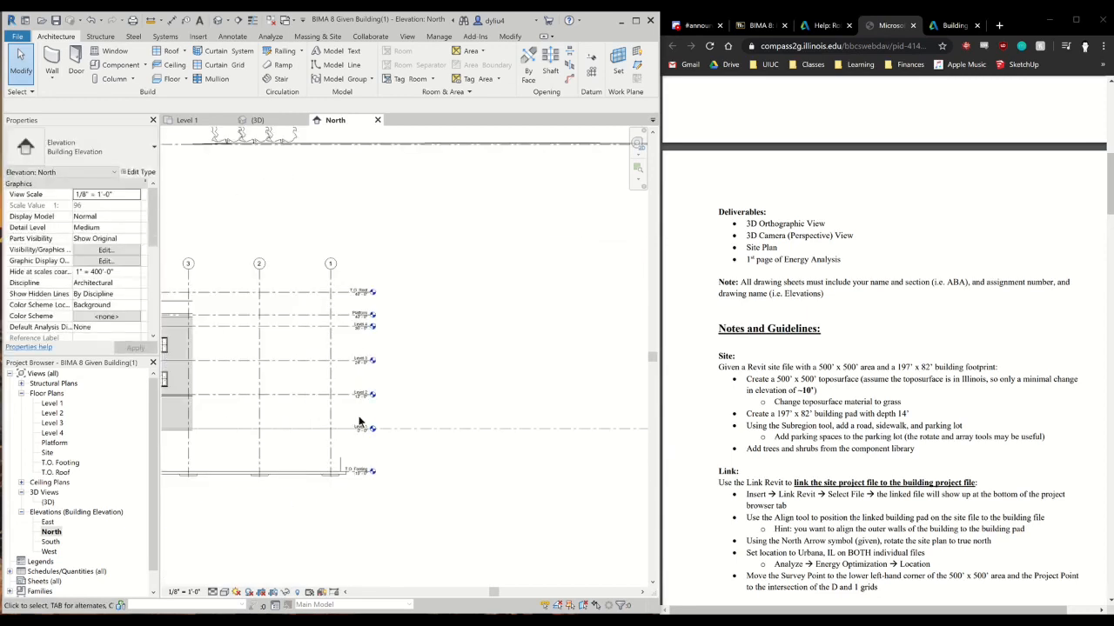
pyautogui.moveTo(271, 474); pyautogui.dragTo(454, 493, button='middle')
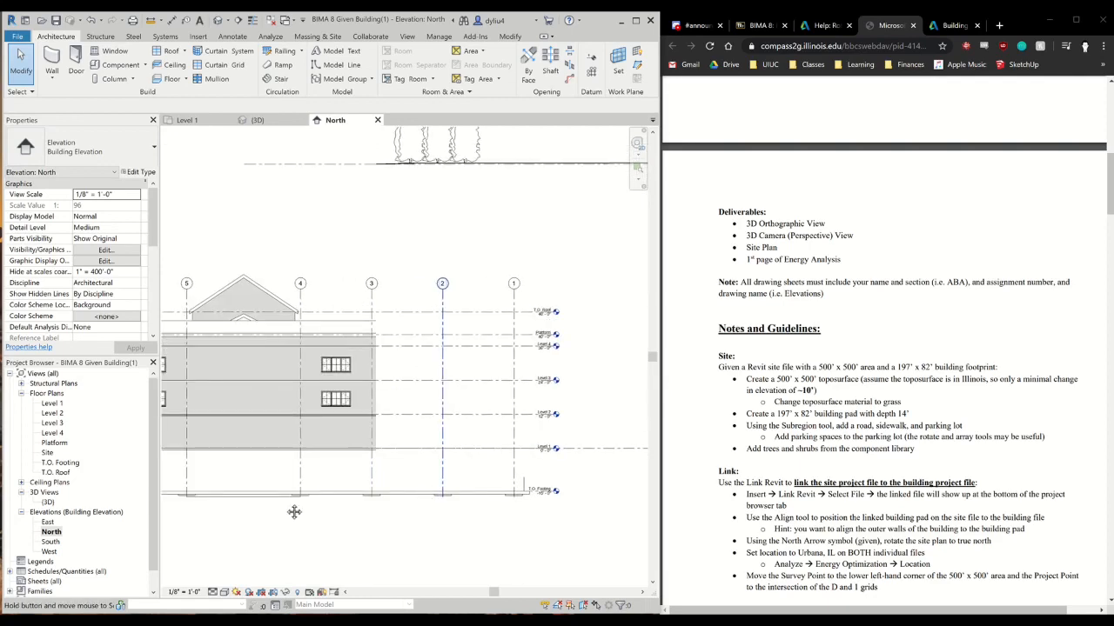
pyautogui.moveTo(538, 477); pyautogui.dragTo(294, 513, button='middle')
pyautogui.scroll(-2, 426, 414)
pyautogui.moveTo(380, 422); pyautogui.dragTo(226, 512, button='middle')
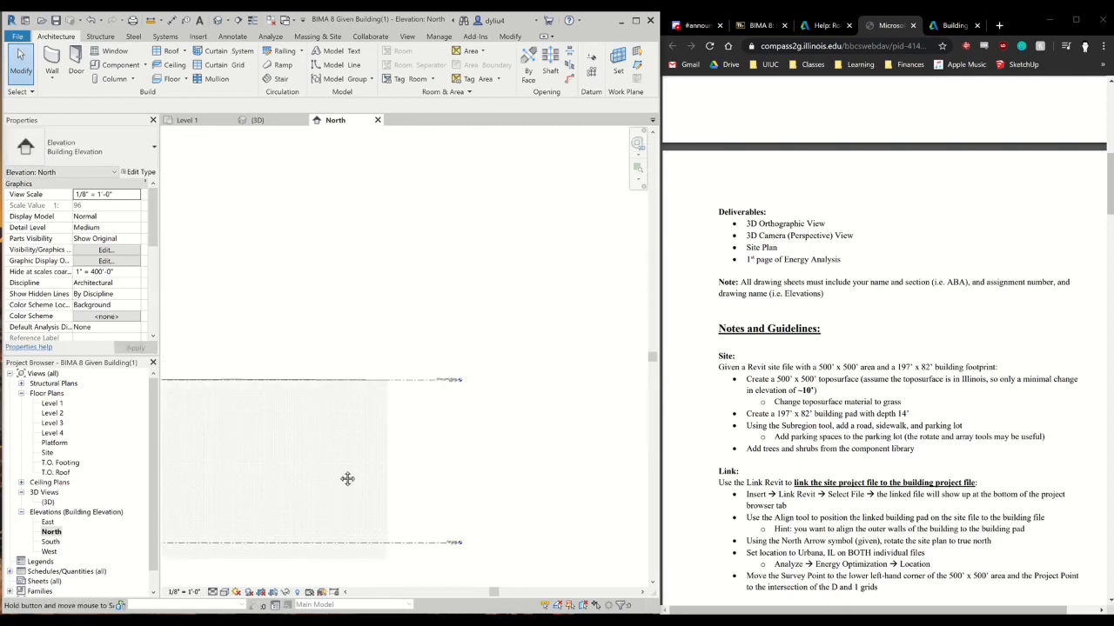
# Highlight the linked site model in the North elevation and compare its level lines with the building's Level 1
pyautogui.click(613, 400)
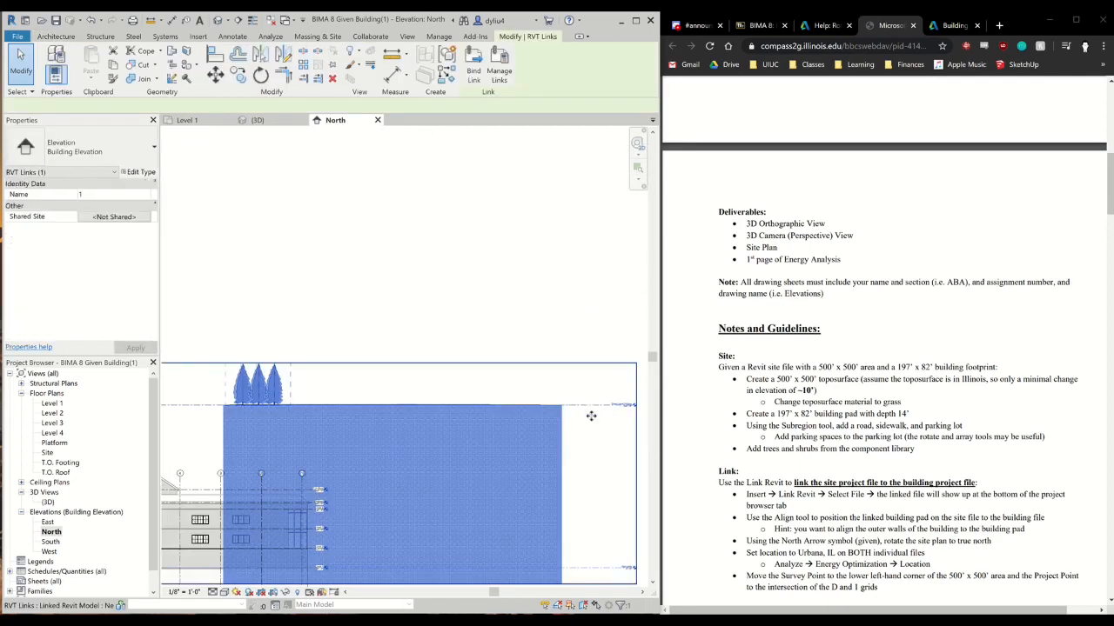
pyautogui.moveTo(571, 470); pyautogui.dragTo(454, 439, button='middle')
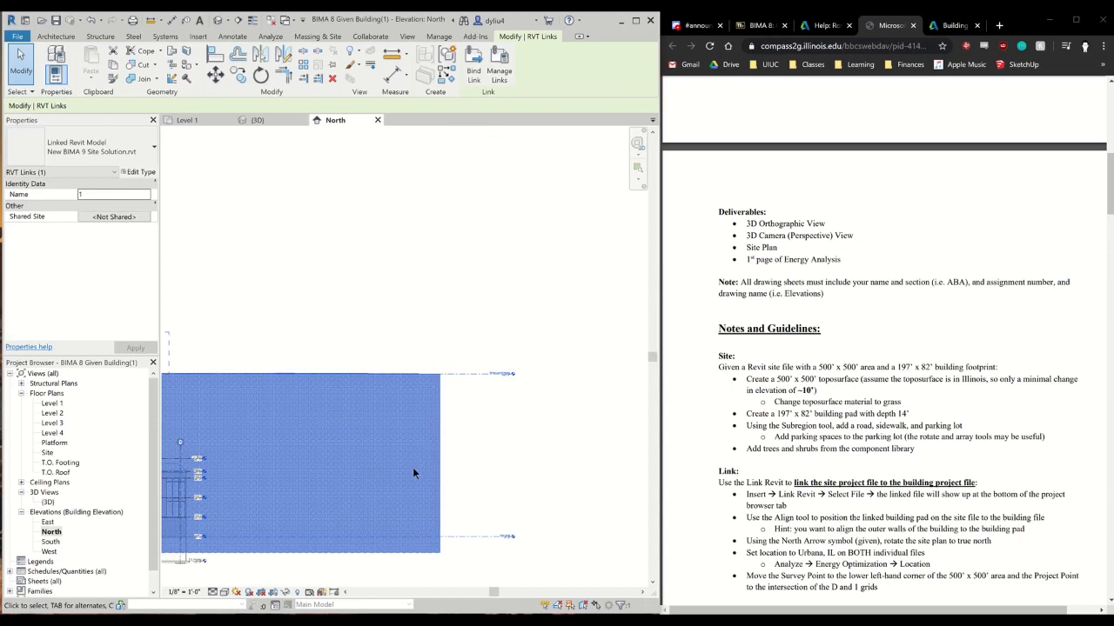
pyautogui.moveTo(326, 467); pyautogui.dragTo(485, 421, button='middle')
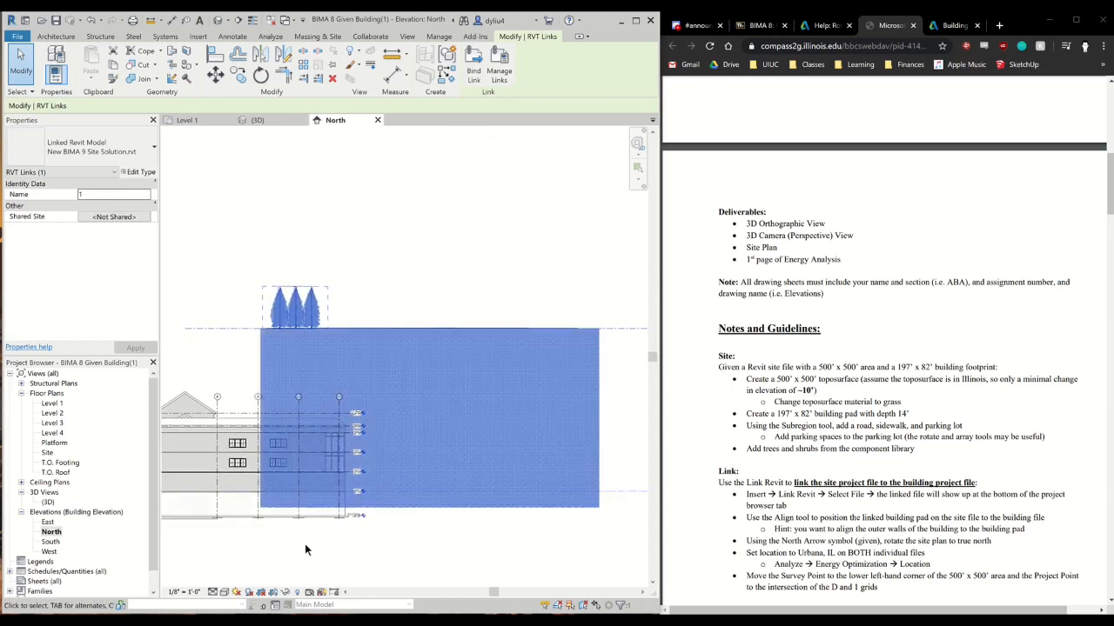
pyautogui.click(320, 541)
pyautogui.moveTo(426, 543); pyautogui.dragTo(304, 523, button='middle')
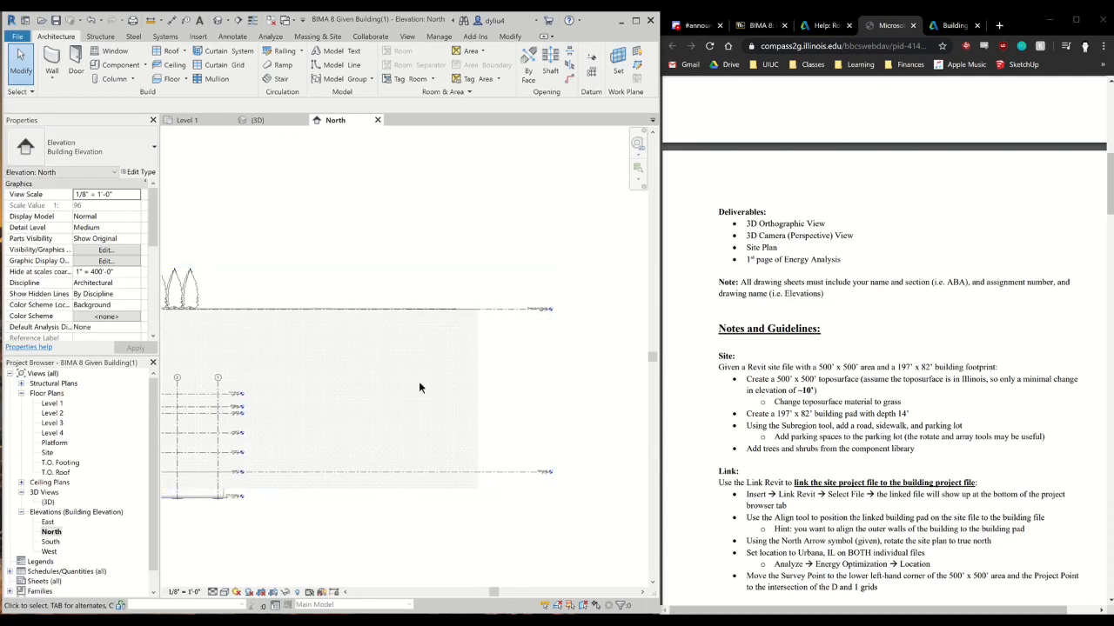
pyautogui.scroll(-3, 345, 407)
pyautogui.moveTo(353, 415); pyautogui.dragTo(383, 408, button='middle')
pyautogui.moveTo(332, 473); pyautogui.dragTo(383, 471, button='middle')
pyautogui.scroll(1, 326, 442)
pyautogui.scroll(4, 327, 446)
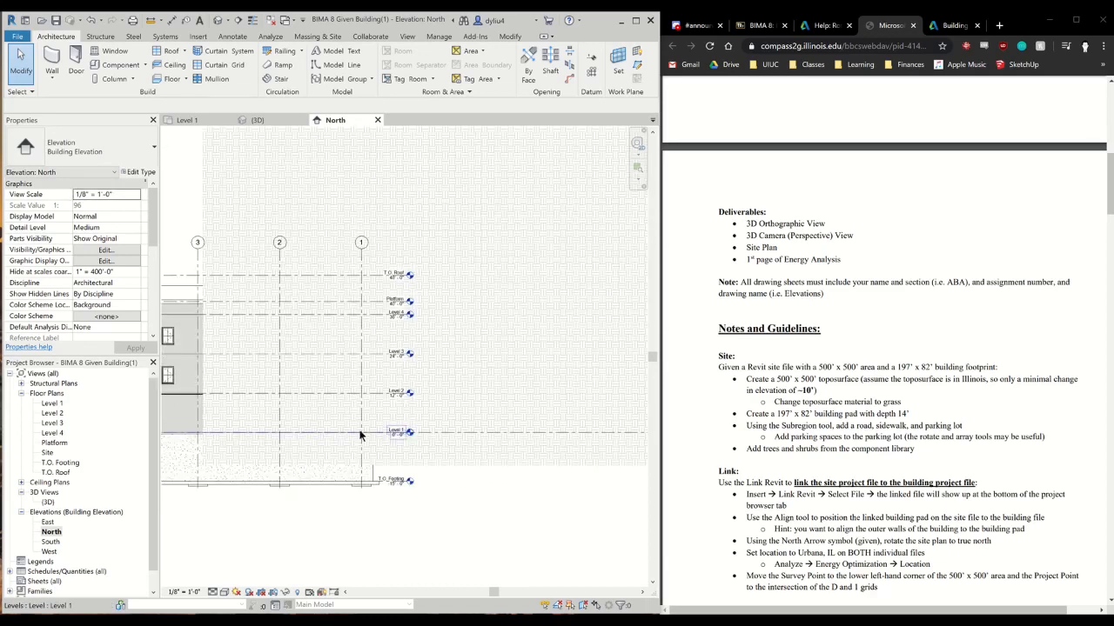
pyautogui.scroll(-2, 295, 451)
pyautogui.scroll(-2, 345, 277)
pyautogui.moveTo(334, 309); pyautogui.dragTo(304, 336, button='middle')
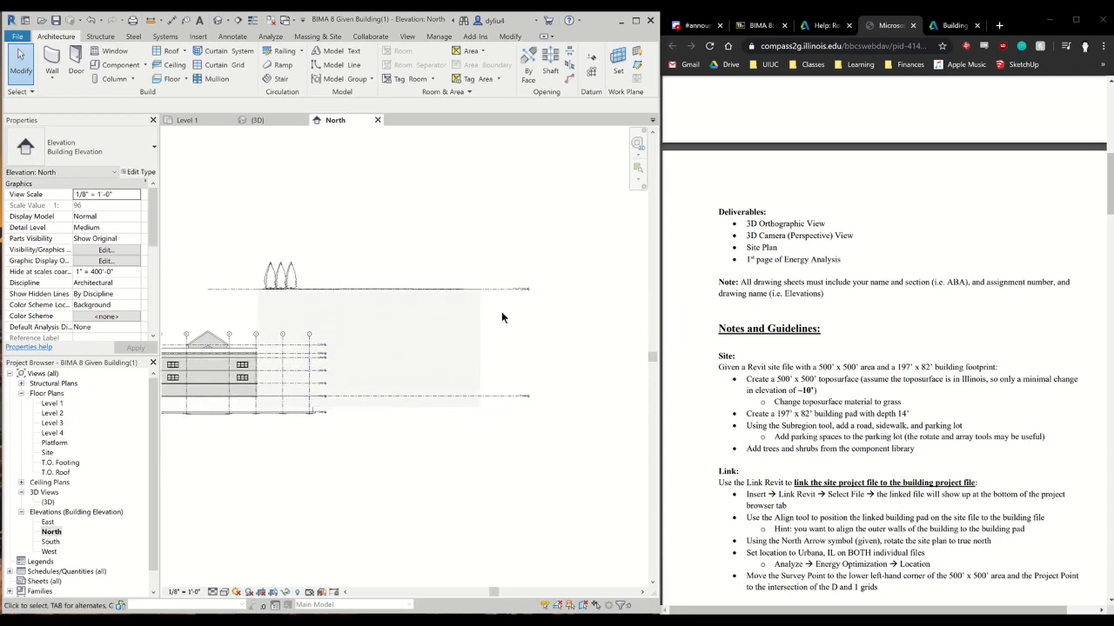
pyautogui.scroll(2, 521, 292)
pyautogui.scroll(-2, 429, 345)
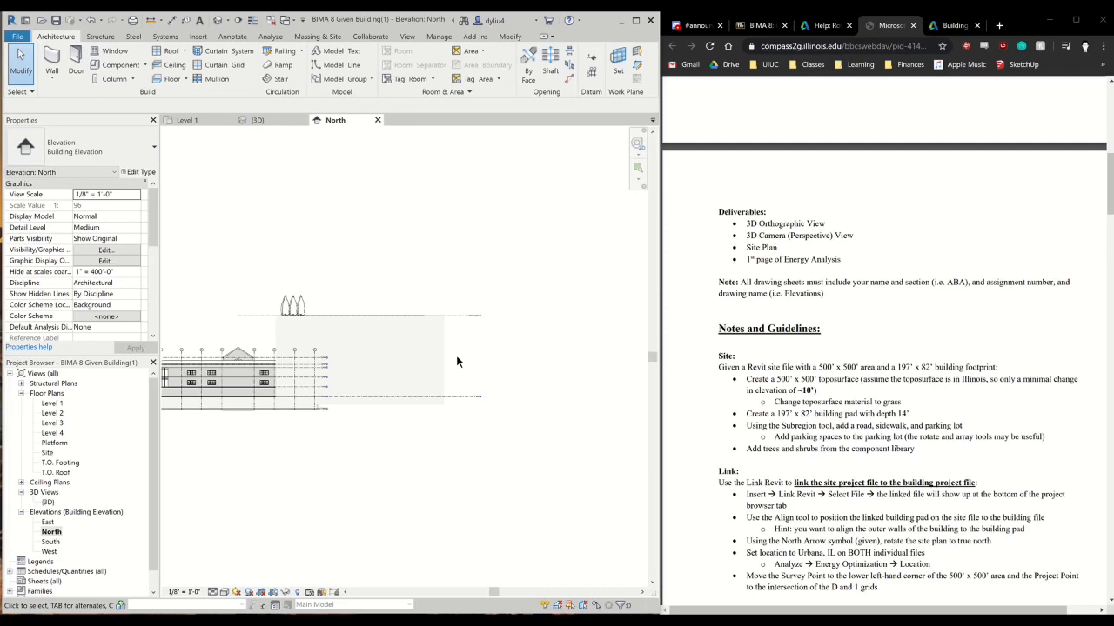
# Place a reference plane offset 10' above the linked site's upper level line in the North elevation
pyautogui.press('r')
pyautogui.press('p')
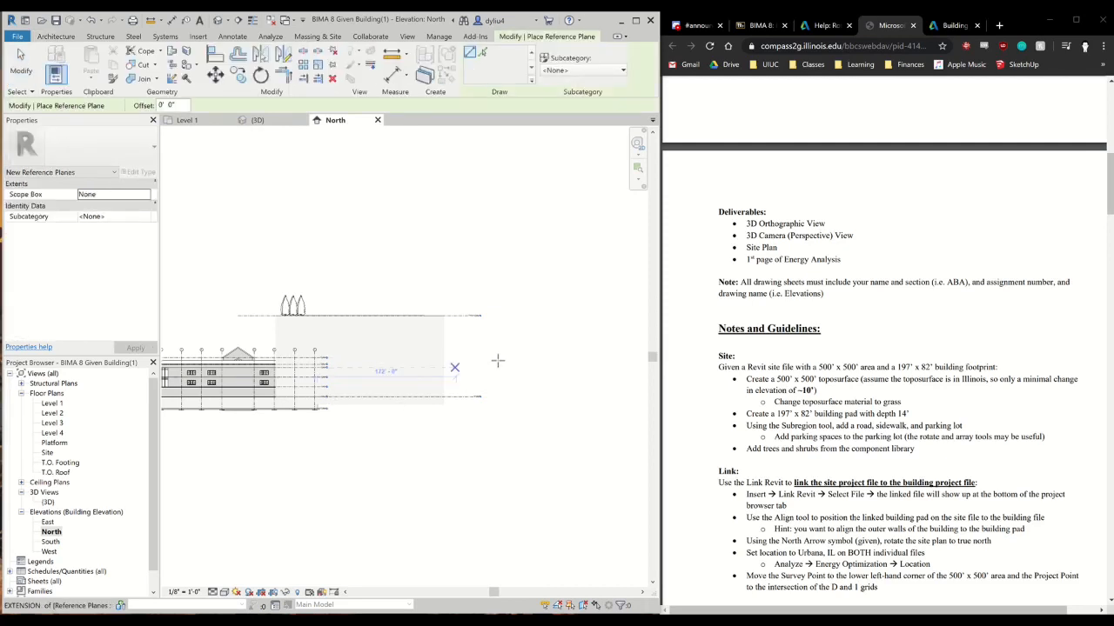
pyautogui.scroll(2, 498, 359)
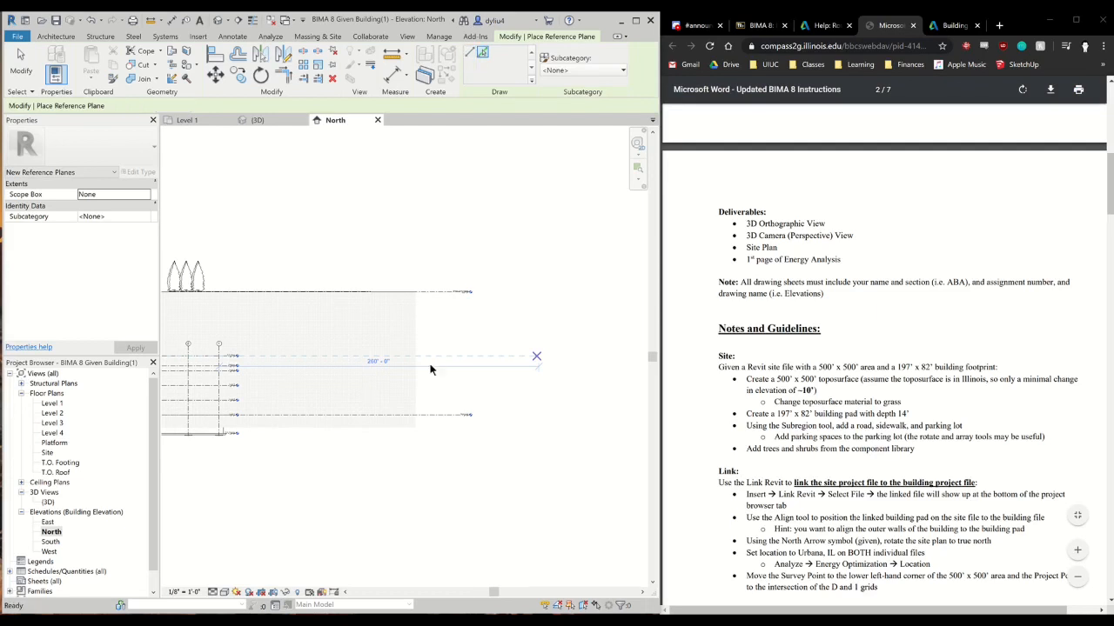
pyautogui.scroll(-2, 426, 372)
pyautogui.moveTo(431, 375); pyautogui.dragTo(525, 387, button='middle')
pyautogui.scroll(2, 518, 330)
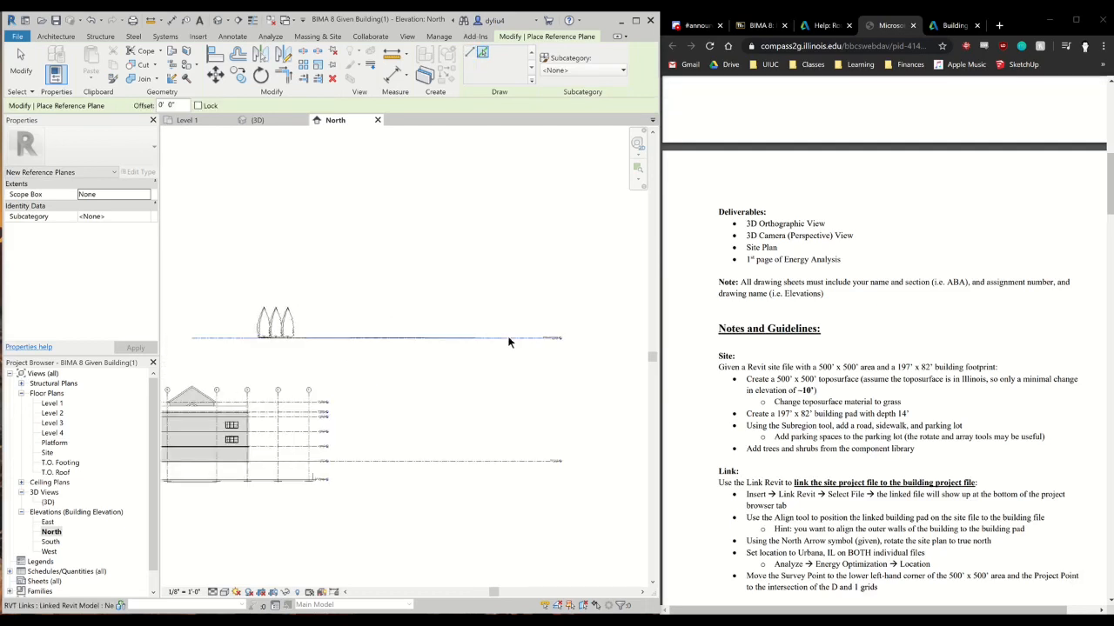
pyautogui.moveTo(179, 105); pyautogui.dragTo(146, 108)
pyautogui.write('10')
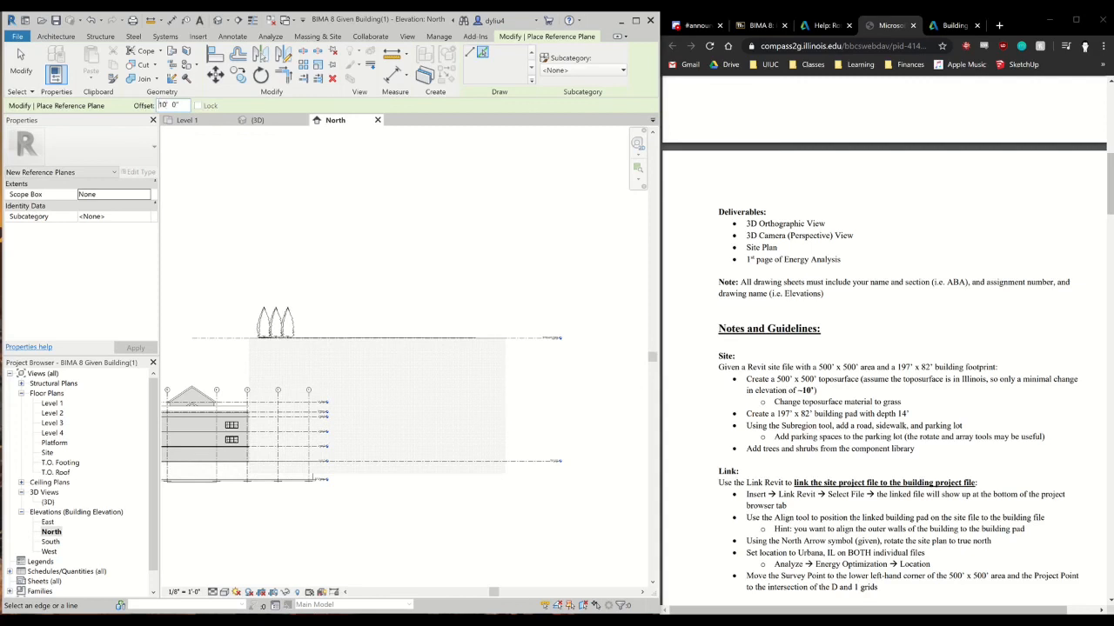
pyautogui.click(211, 340)
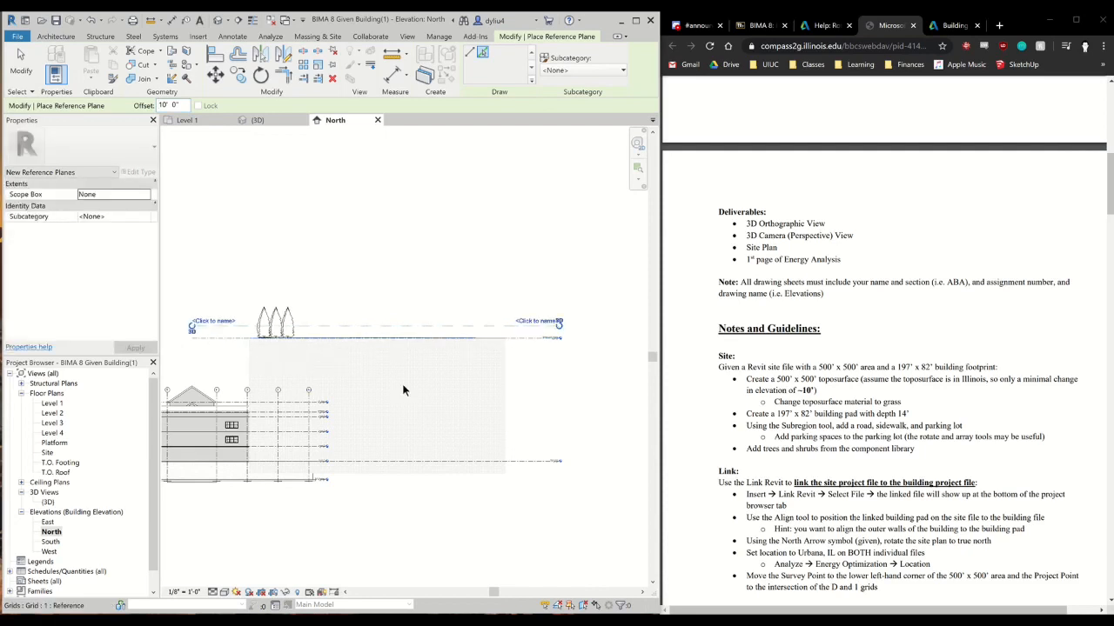
pyautogui.scroll(-1, 287, 401)
pyautogui.moveTo(288, 402); pyautogui.dragTo(416, 415, button='middle')
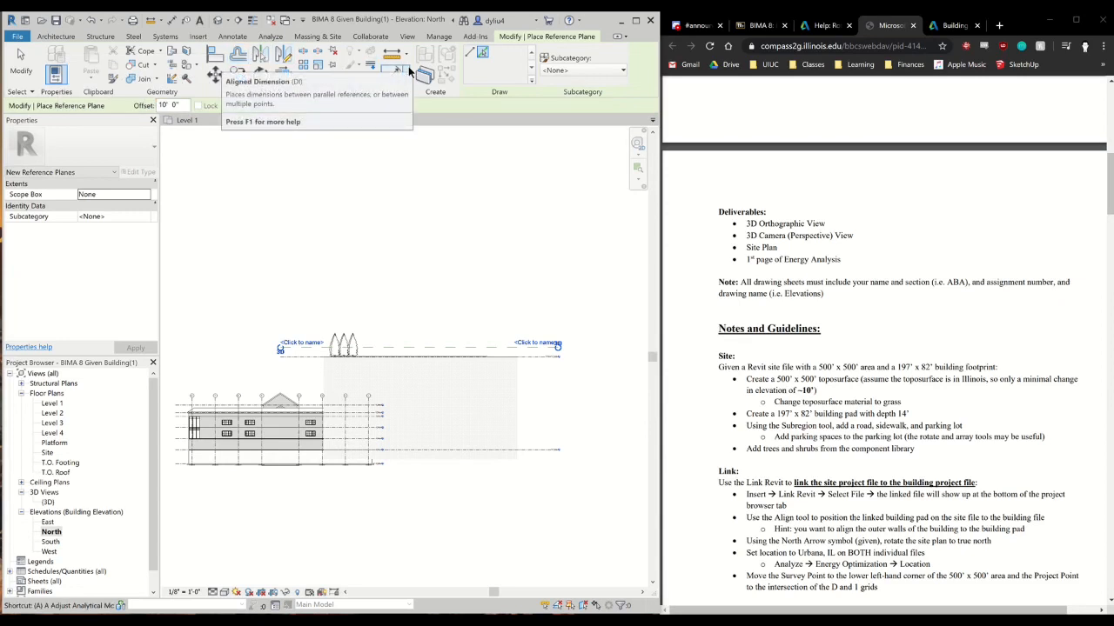
# Try to align the building's Level 1 to the new reference plane above the site
pyautogui.press('Escape')
pyautogui.press('Escape')
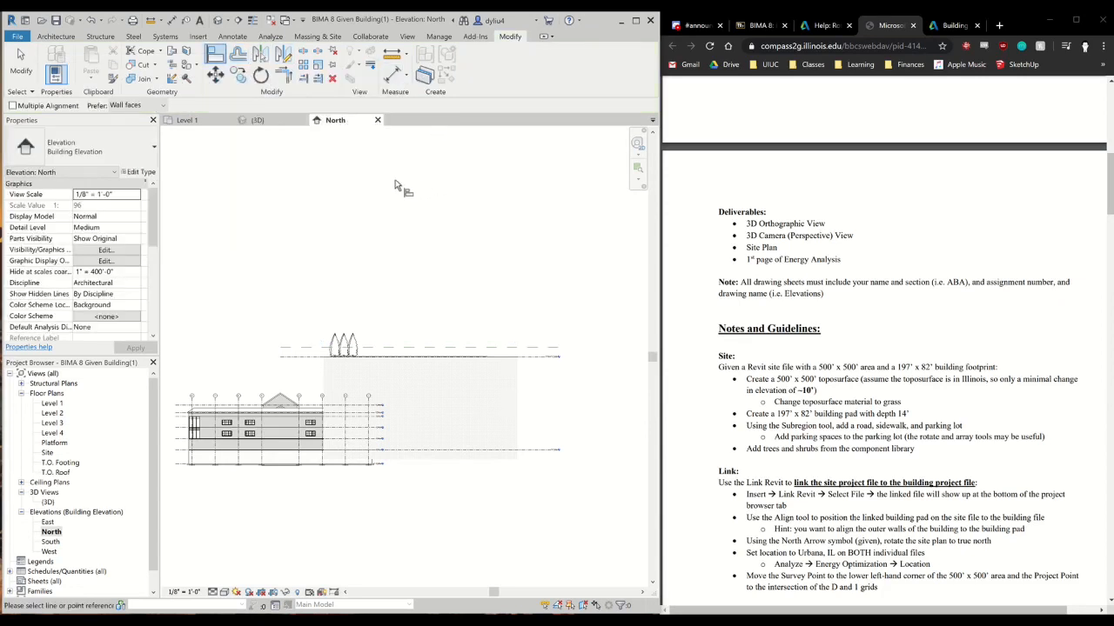
pyautogui.scroll(2, 412, 474)
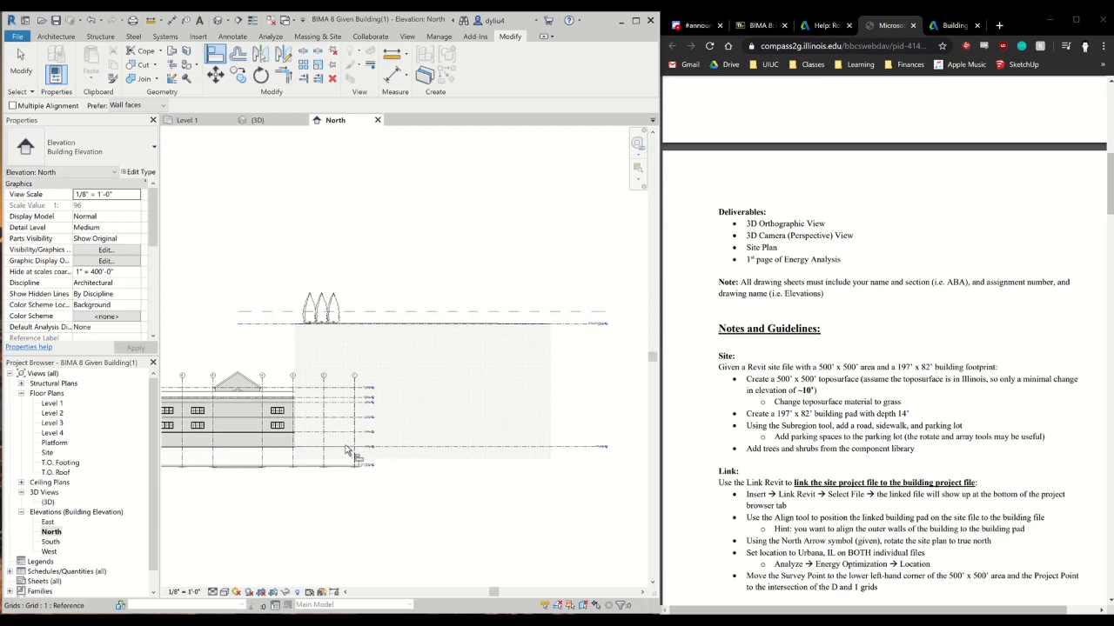
pyautogui.click(371, 318)
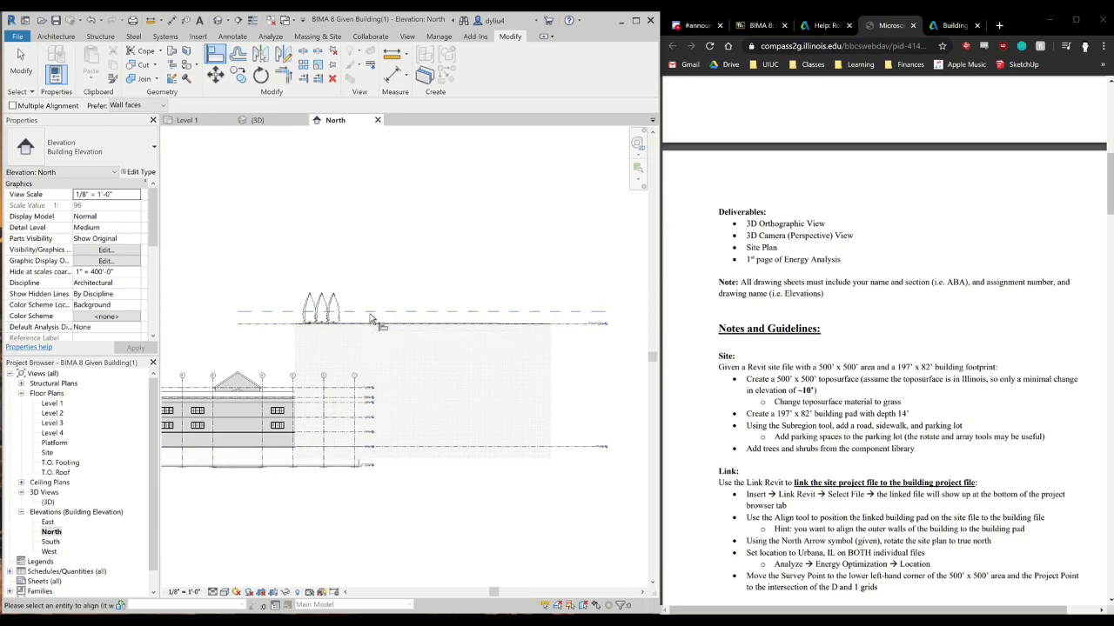
pyautogui.click(328, 445)
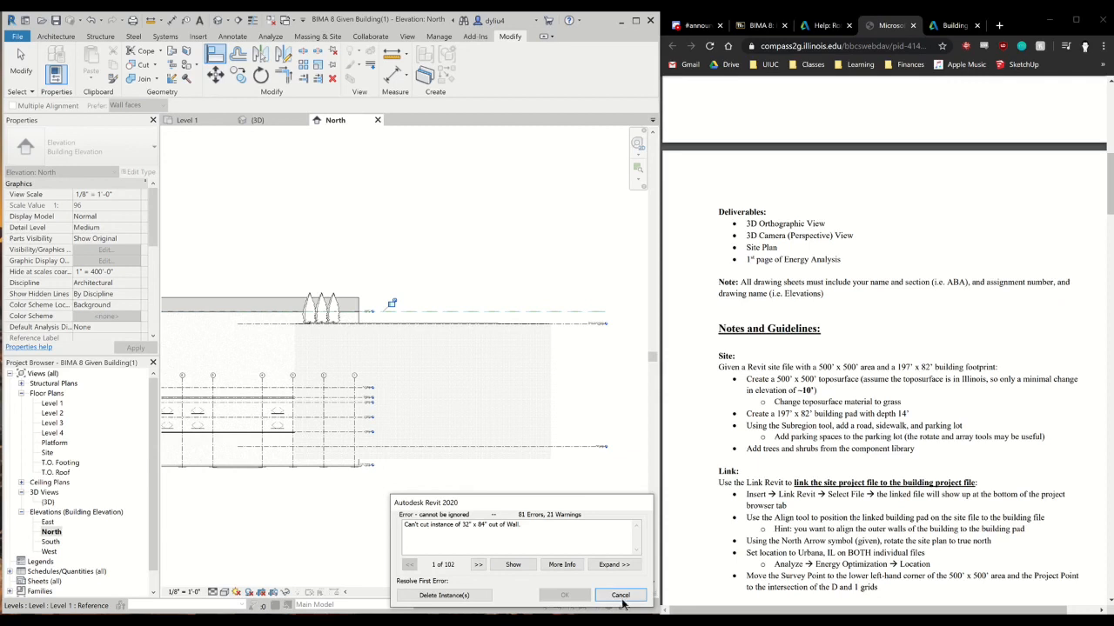
pyautogui.click(620, 596)
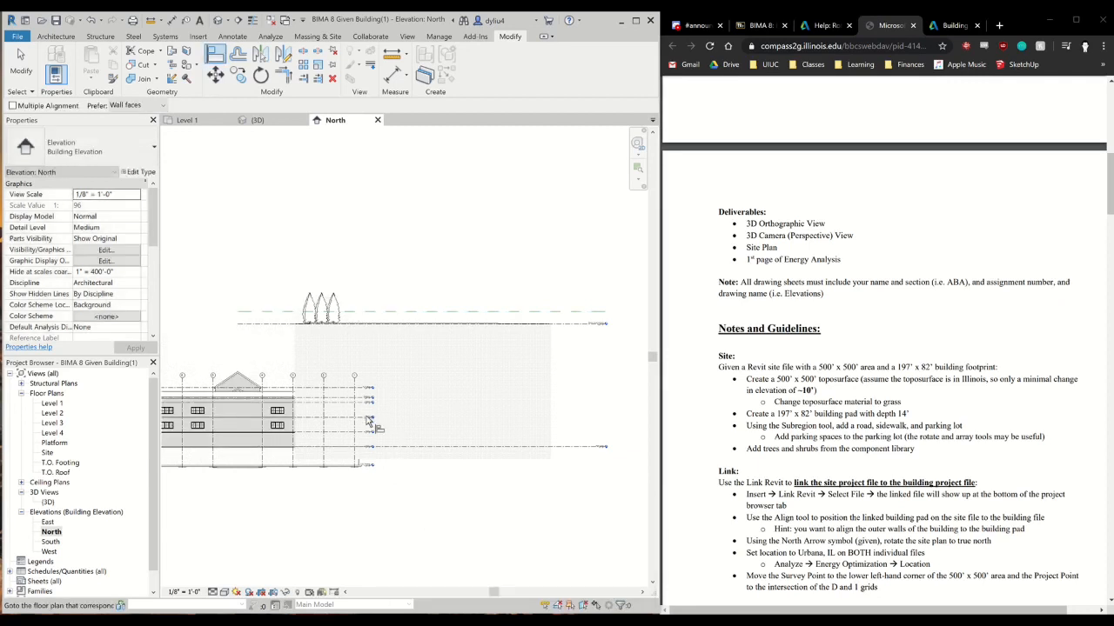
# Align the reference plane to the building's Level 1, and undo that alignment
pyautogui.scroll(2, 306, 450)
pyautogui.click(306, 448)
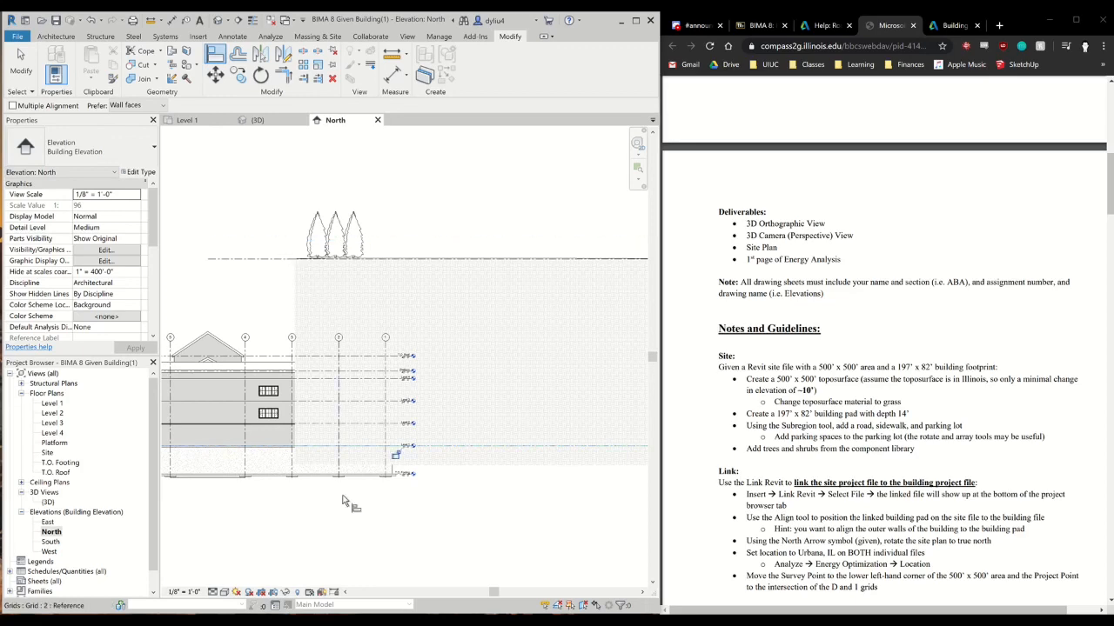
pyautogui.scroll(-2, 346, 519)
pyautogui.press('Escape')
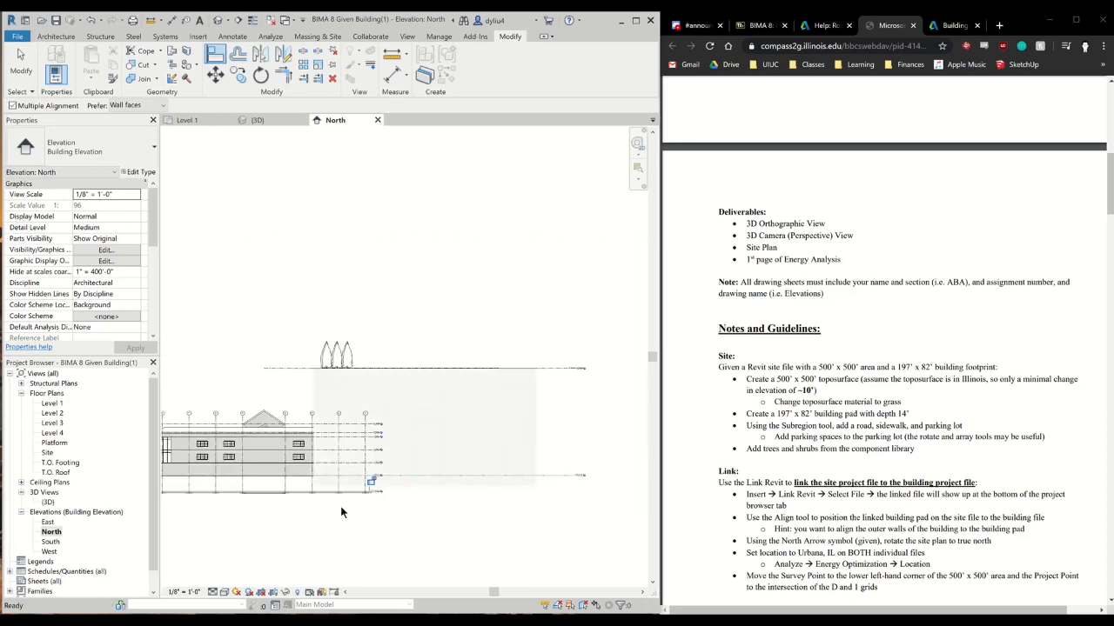
pyautogui.scroll(2, 340, 508)
pyautogui.press('Escape')
# Try to align the building's Level 1 directly to the linked site's upper level line
pyautogui.press('a')
pyautogui.press('l')
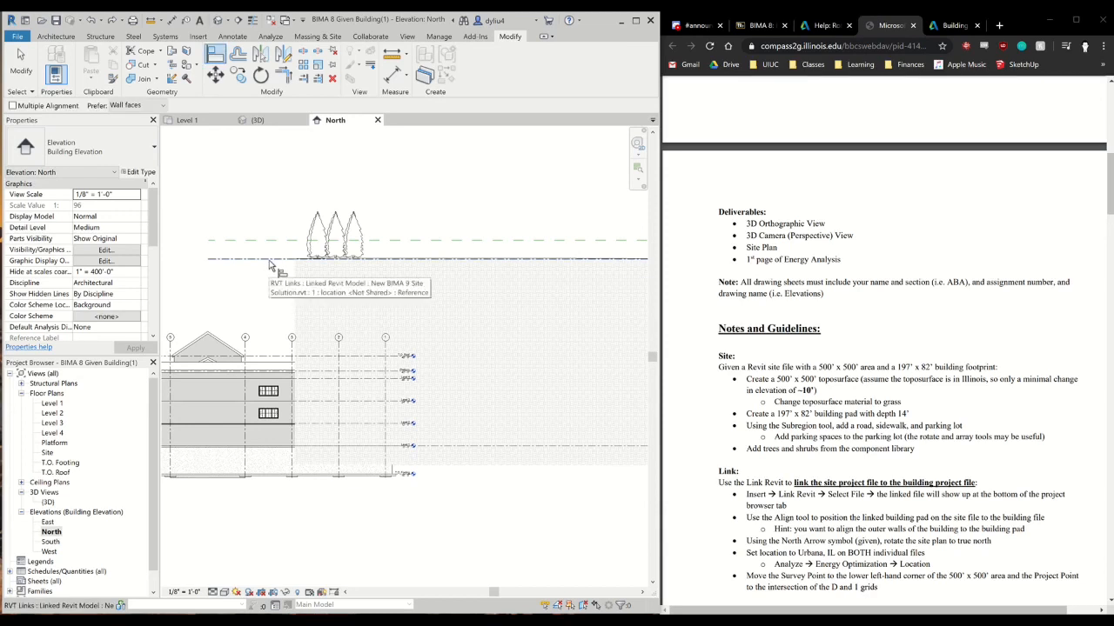
pyautogui.click(269, 259)
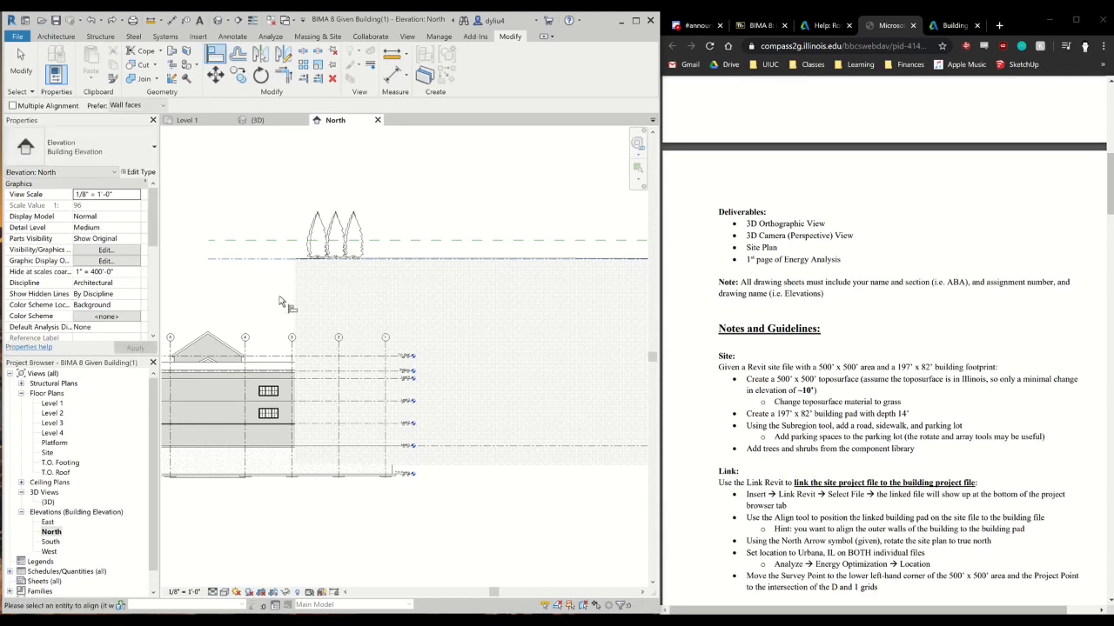
pyautogui.click(318, 448)
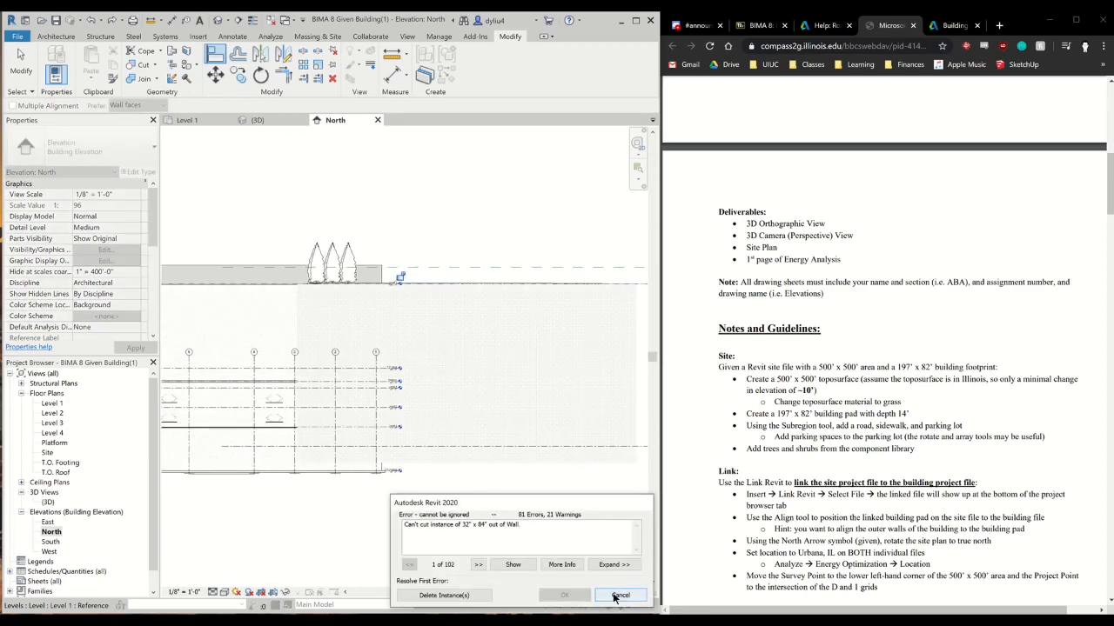
pyautogui.click(619, 597)
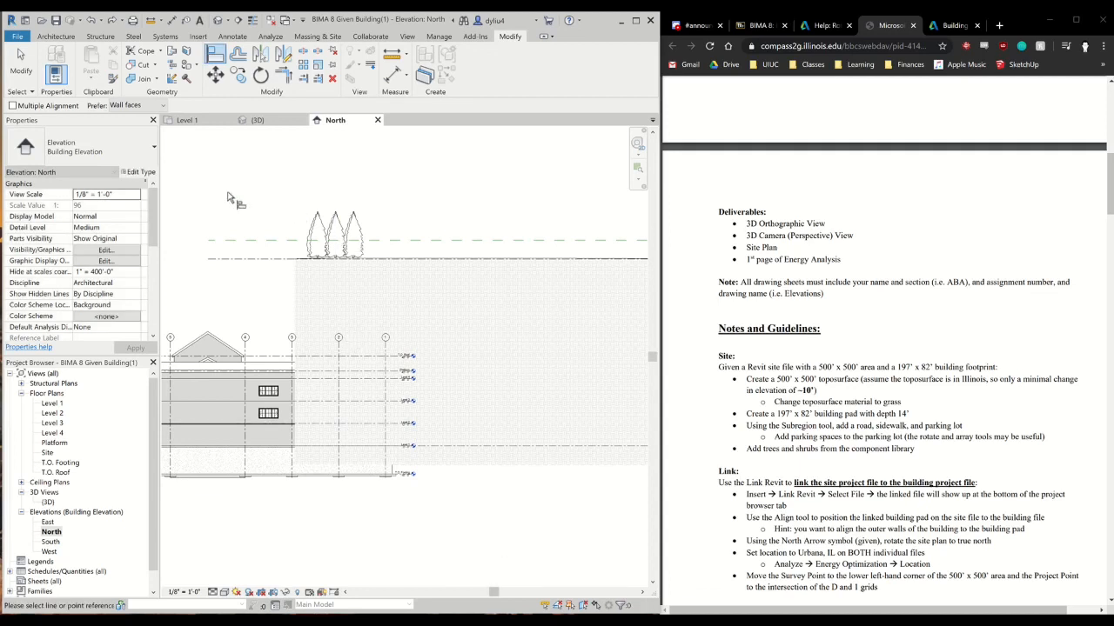
# Leave the Align tool and delete the reference plane above the linked site's upper level line
pyautogui.click(21, 65)
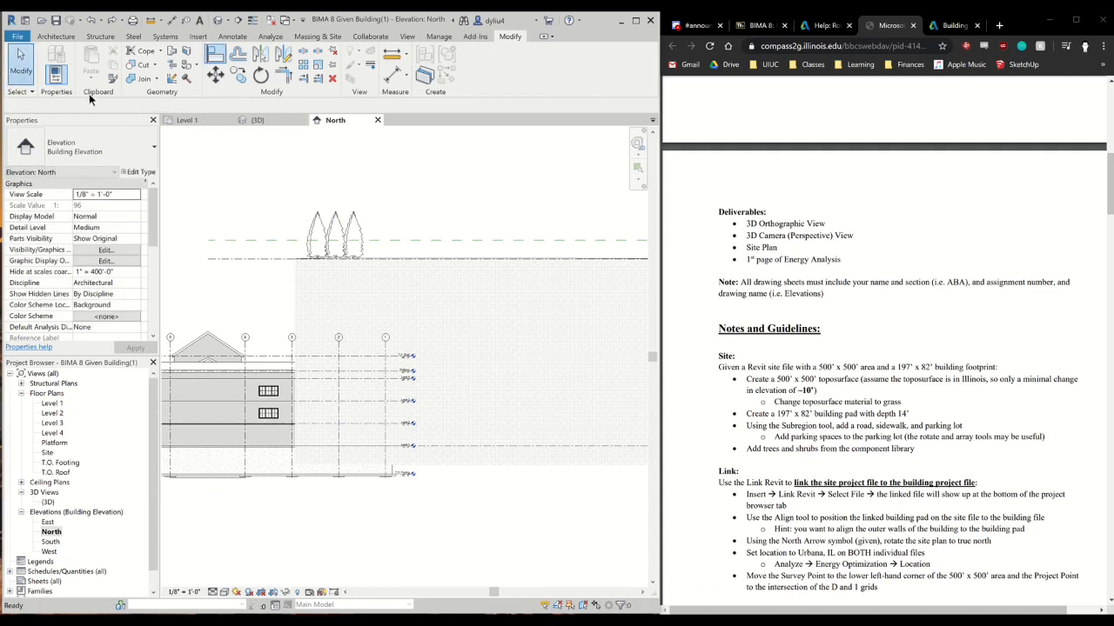
pyautogui.click(262, 240)
pyautogui.click(260, 225)
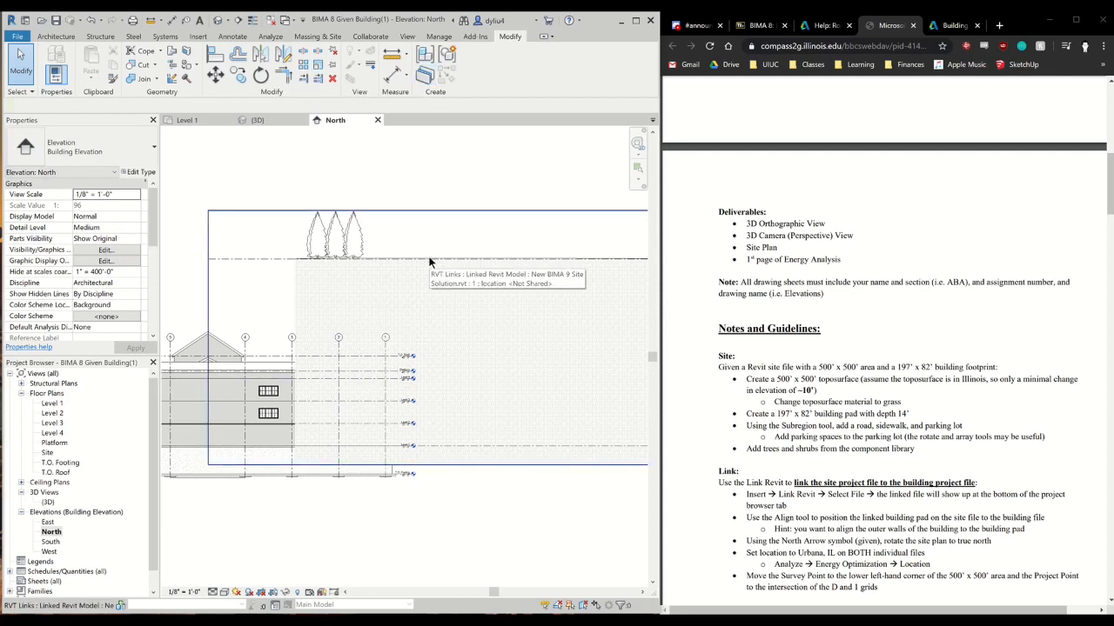
pyautogui.moveTo(458, 305); pyautogui.dragTo(261, 316, button='middle')
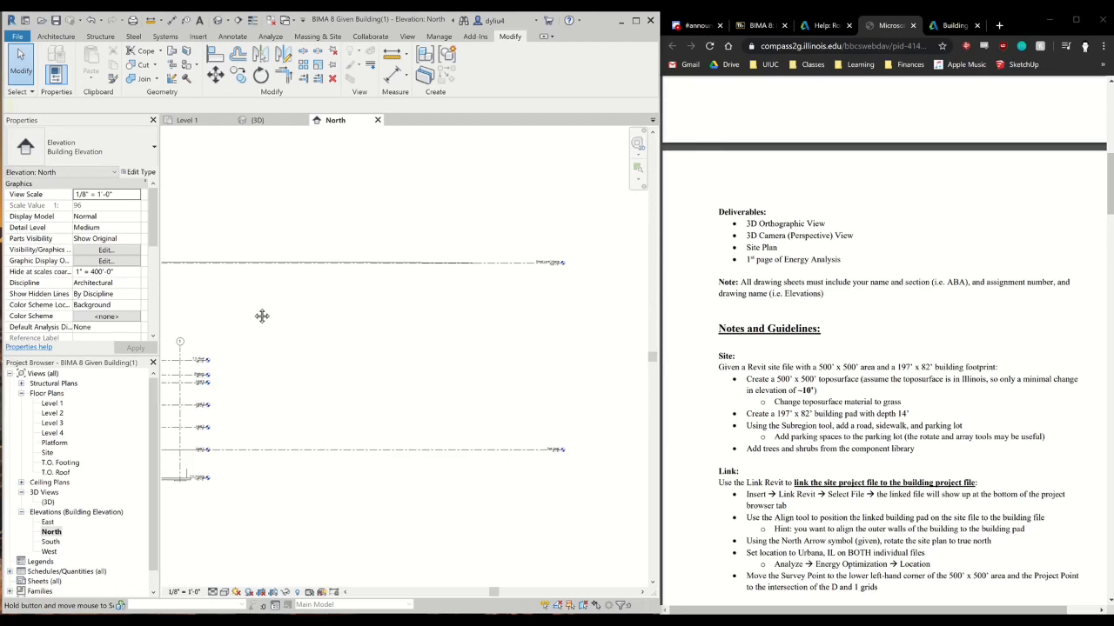
pyautogui.moveTo(319, 266); pyautogui.dragTo(499, 268, button='middle')
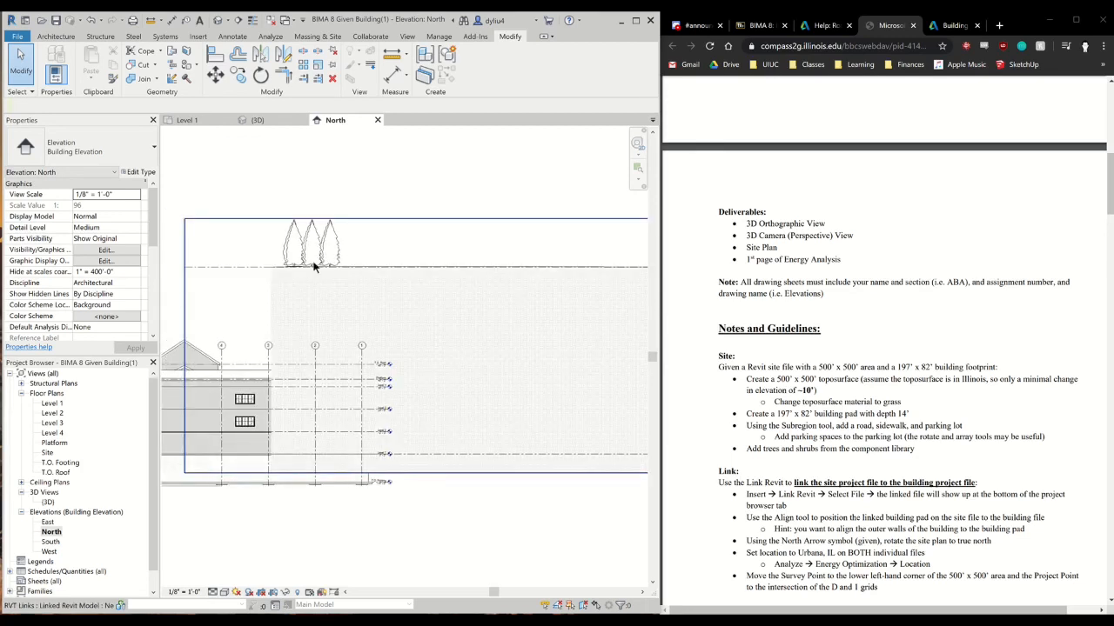
pyautogui.scroll(-1, 291, 468)
pyautogui.moveTo(324, 485); pyautogui.dragTo(441, 469, button='middle')
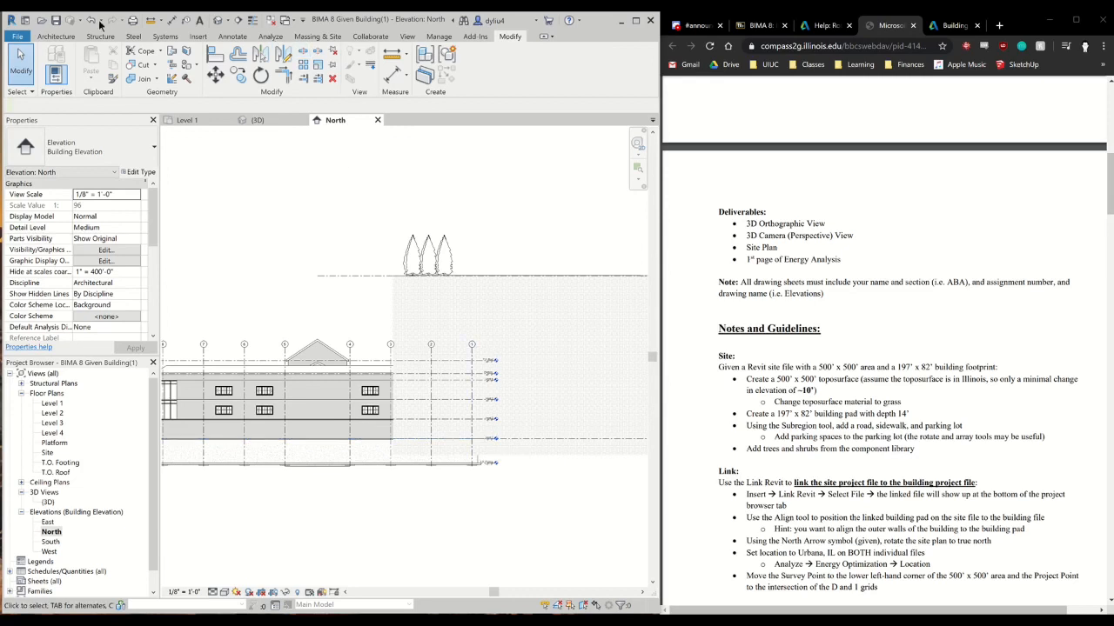
# Place a reference plane 10' below the building's Level 1 by picking the level line with a 10' offset
pyautogui.click(73, 39)
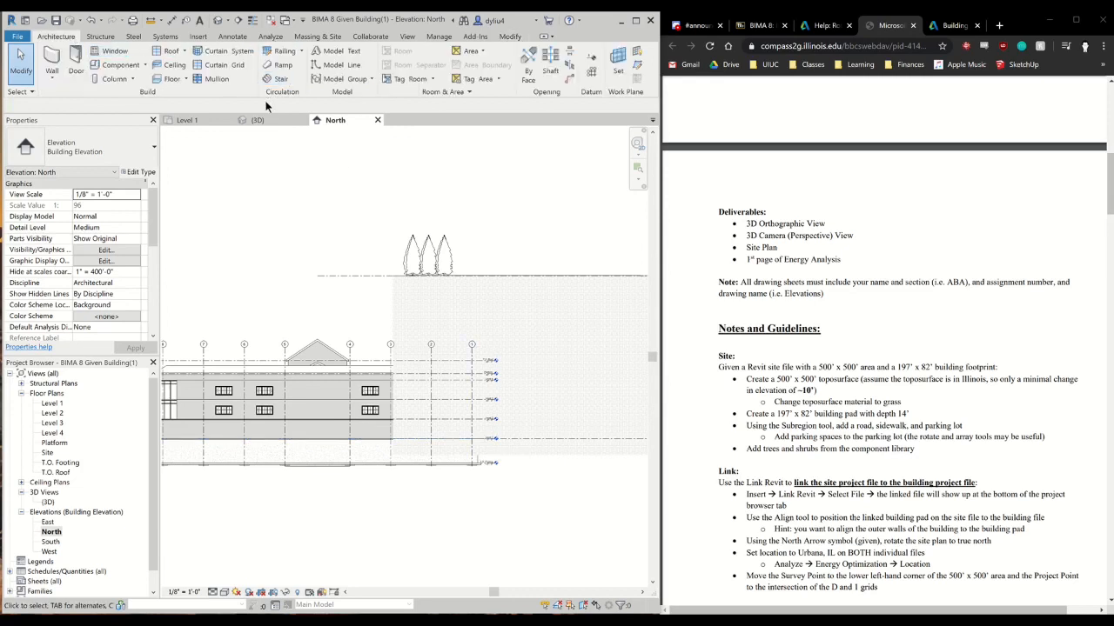
pyautogui.press('r')
pyautogui.press('p')
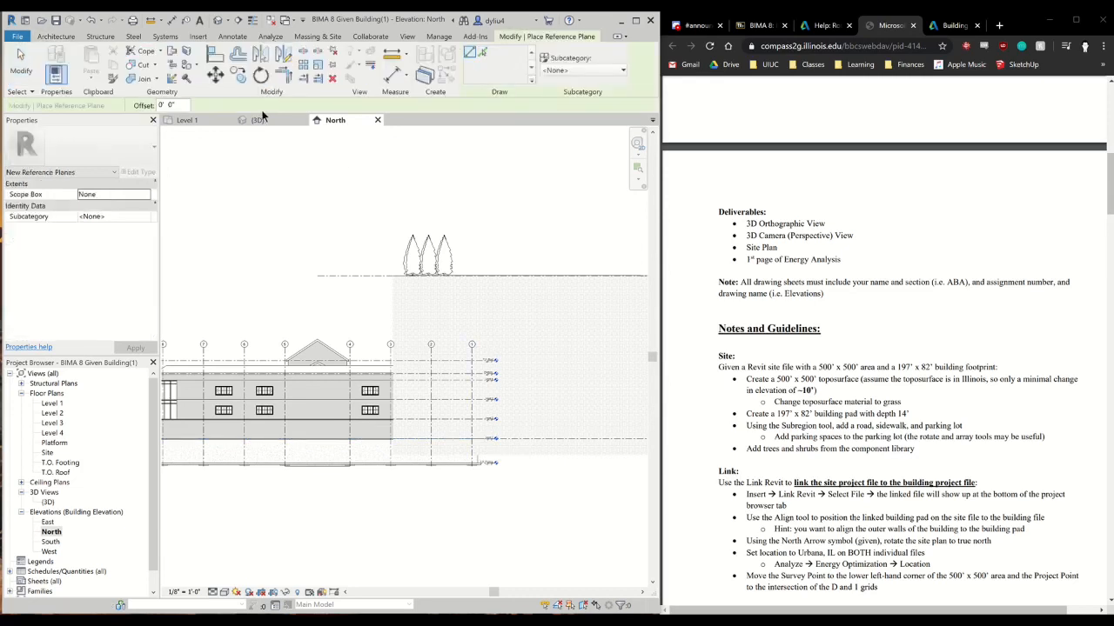
pyautogui.click(482, 53)
pyautogui.click(159, 105)
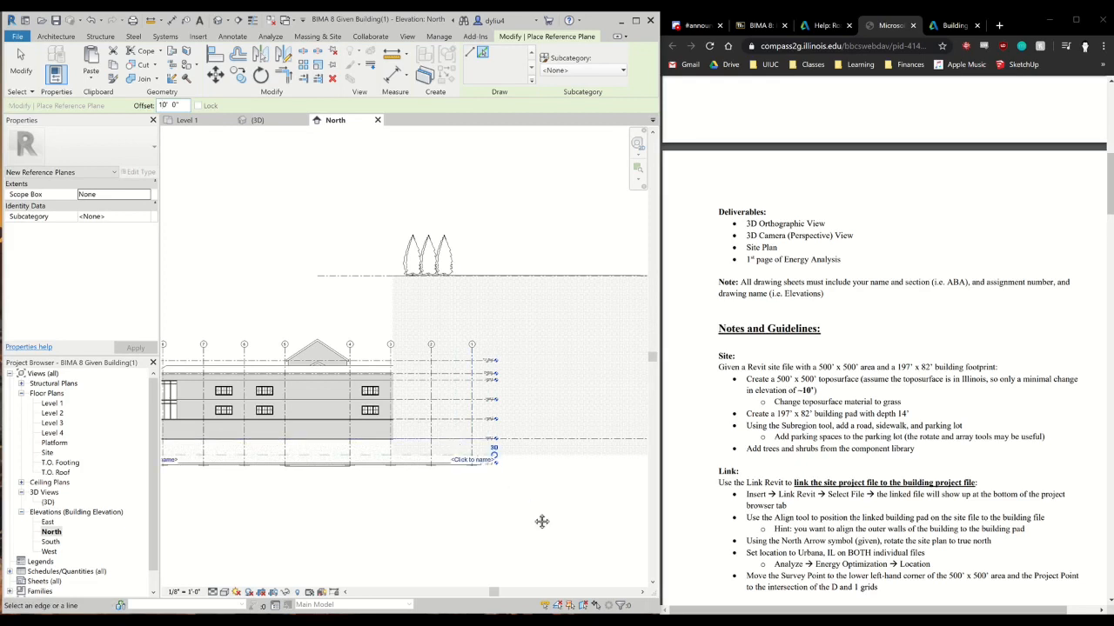
pyautogui.moveTo(542, 519); pyautogui.dragTo(423, 516, button='middle')
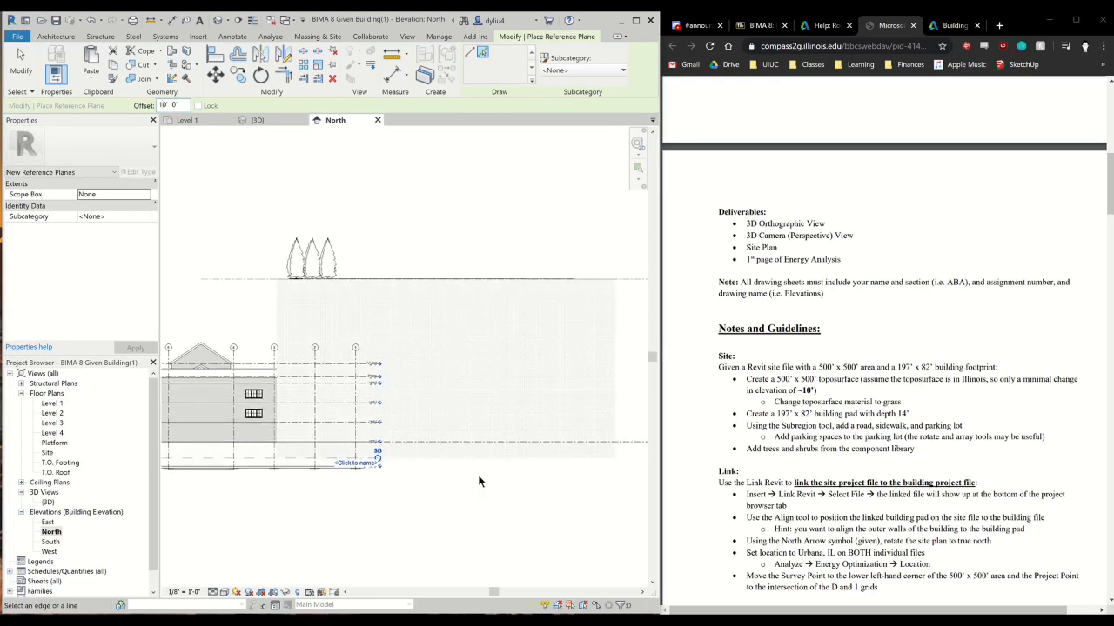
pyautogui.scroll(-2, 474, 487)
pyautogui.moveTo(482, 482); pyautogui.dragTo(474, 438, button='middle')
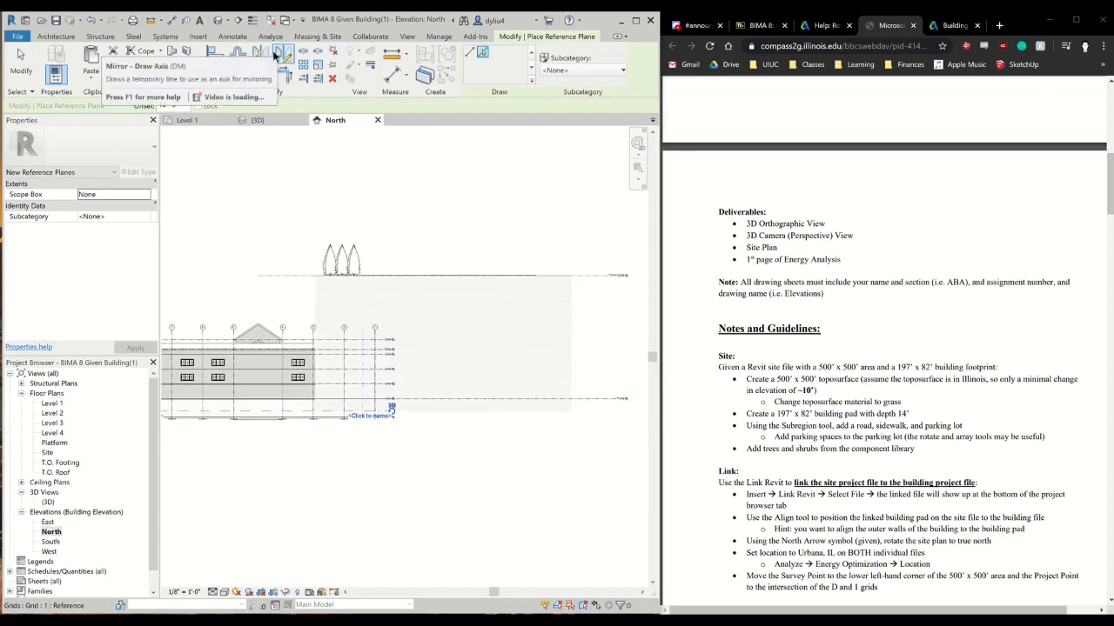
# Align the linked site's upper level line to the reference plane below the building's Level 1
pyautogui.press('a')
pyautogui.press('l')
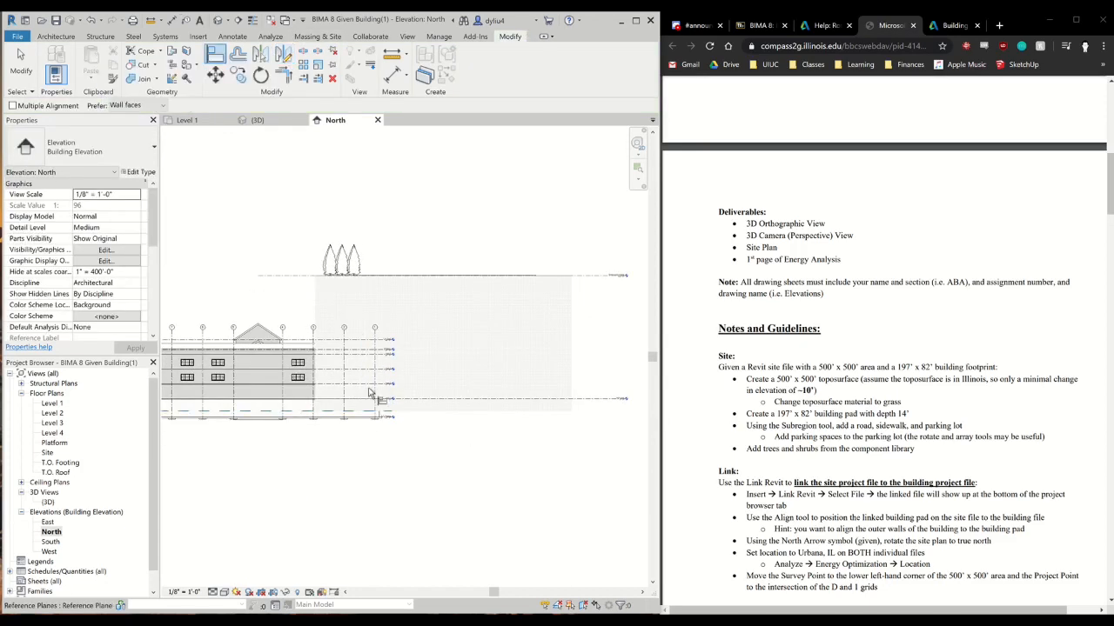
pyautogui.click(310, 276)
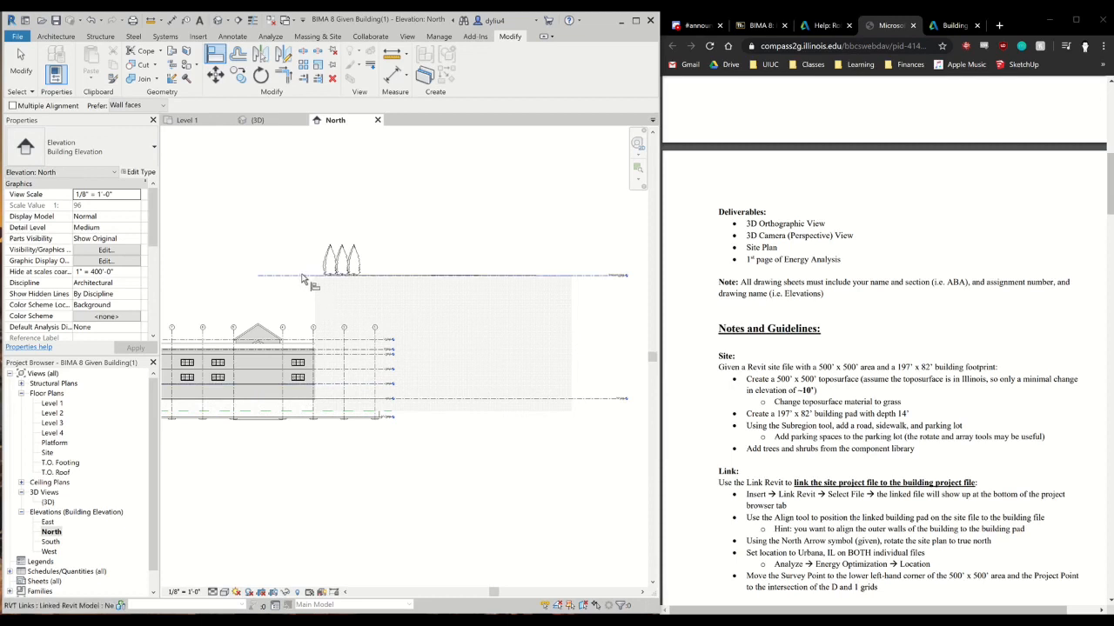
pyautogui.click(331, 416)
pyautogui.click(298, 278)
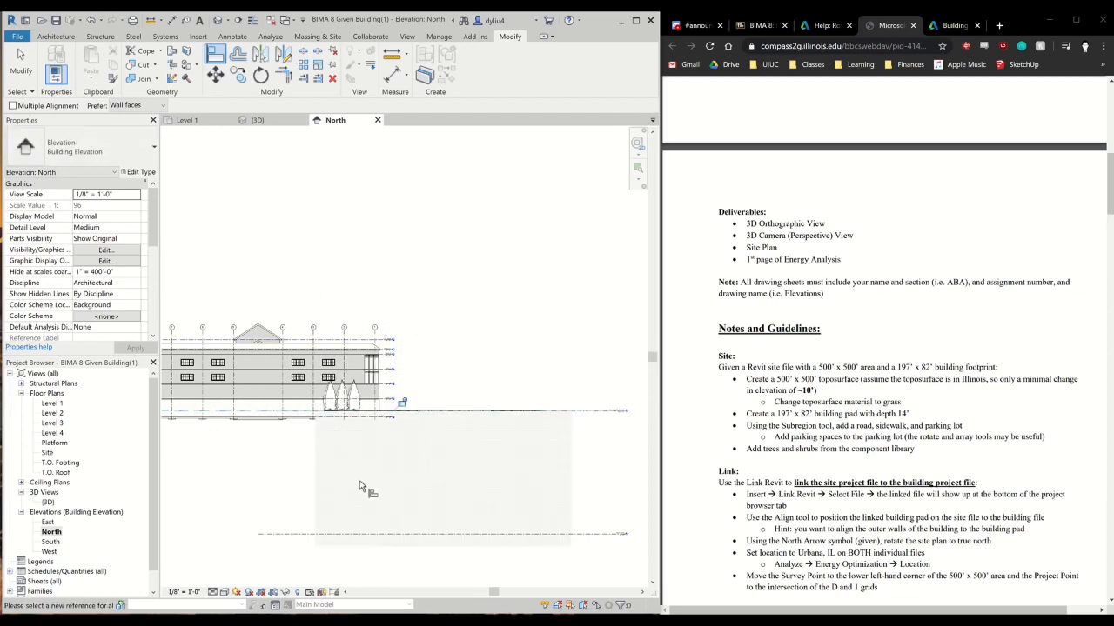
pyautogui.scroll(-1, 359, 480)
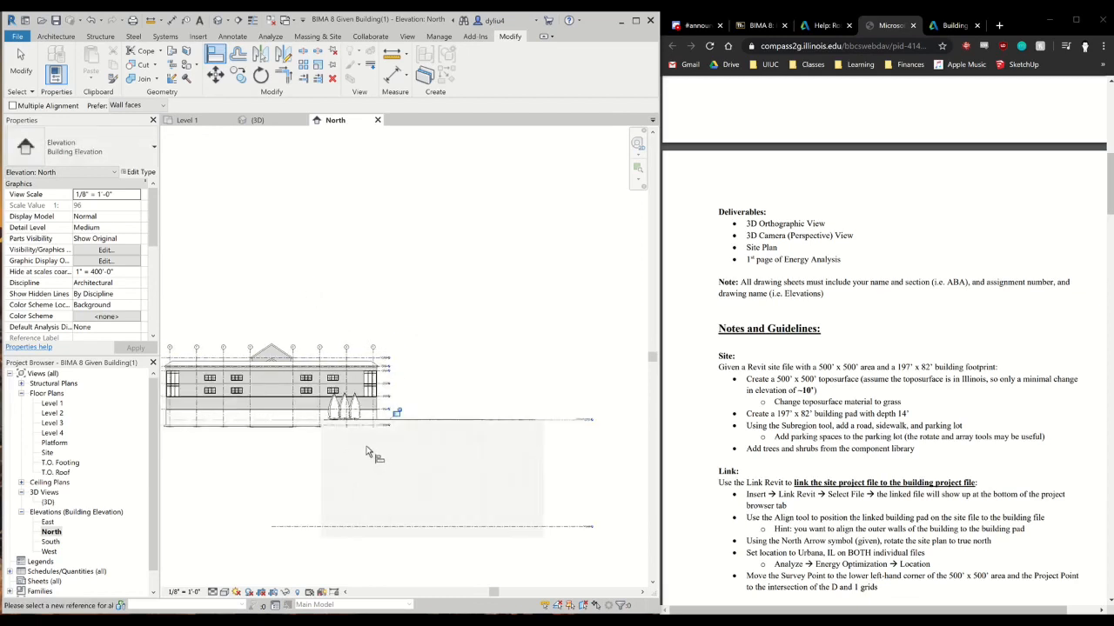
# Open the Site floor plan and check where the linked site lies relative to the building
pyautogui.click(48, 453)
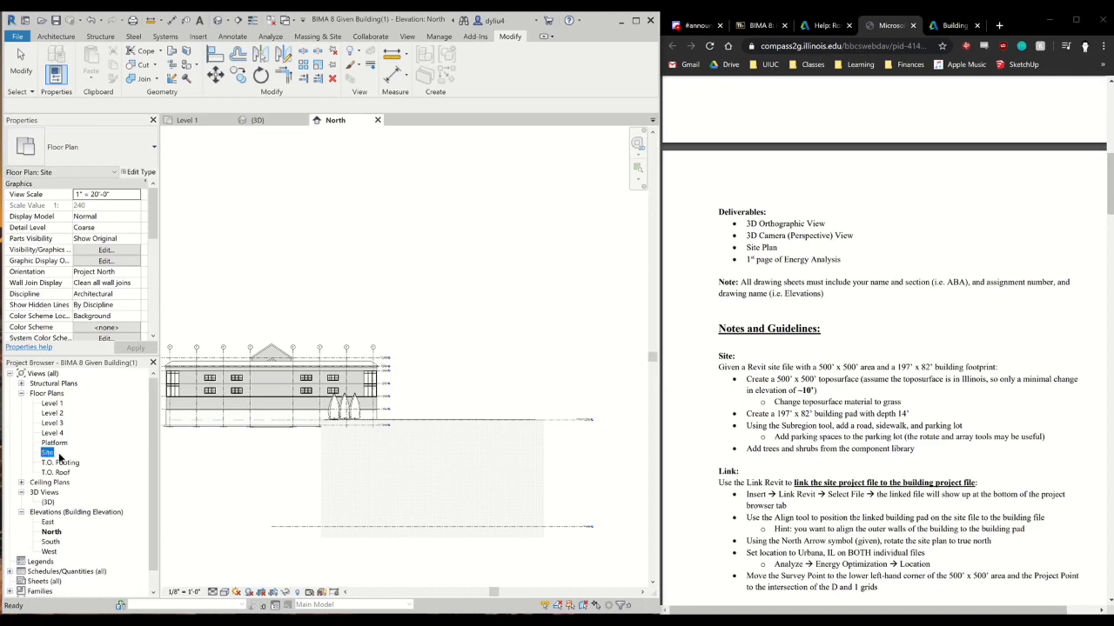
pyautogui.doubleClick(58, 461)
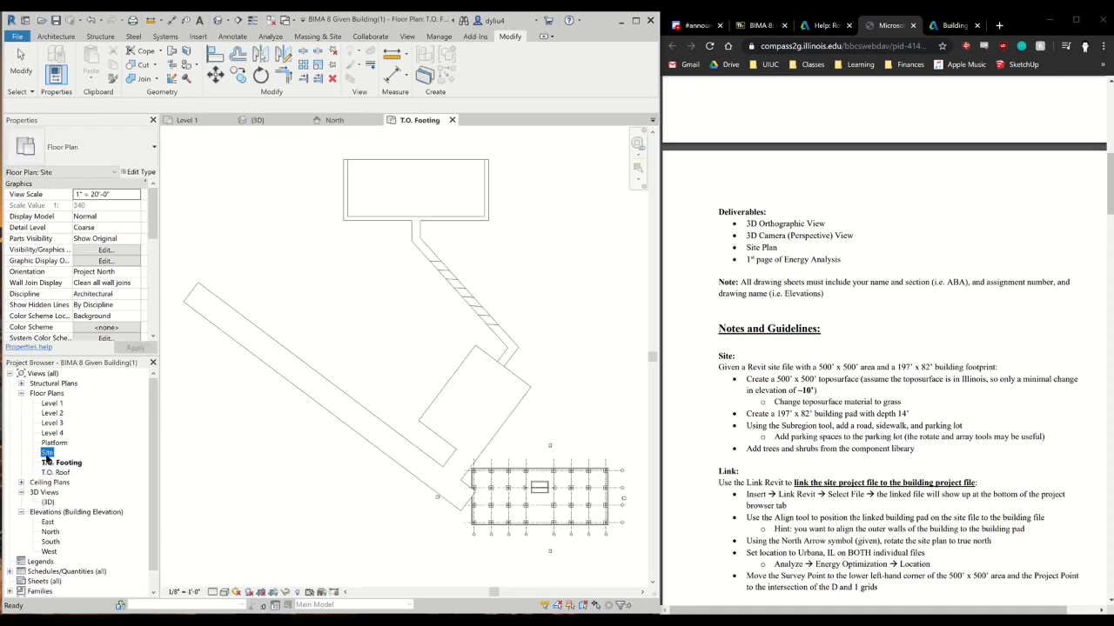
pyautogui.doubleClick(48, 453)
pyautogui.scroll(-1, 470, 474)
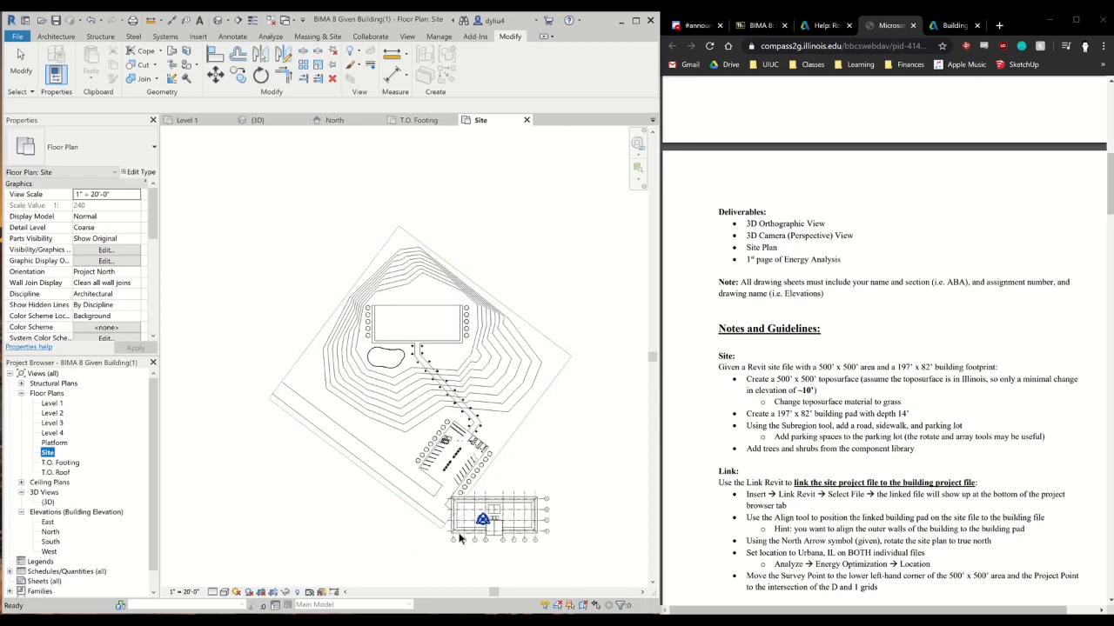
pyautogui.scroll(2, 459, 538)
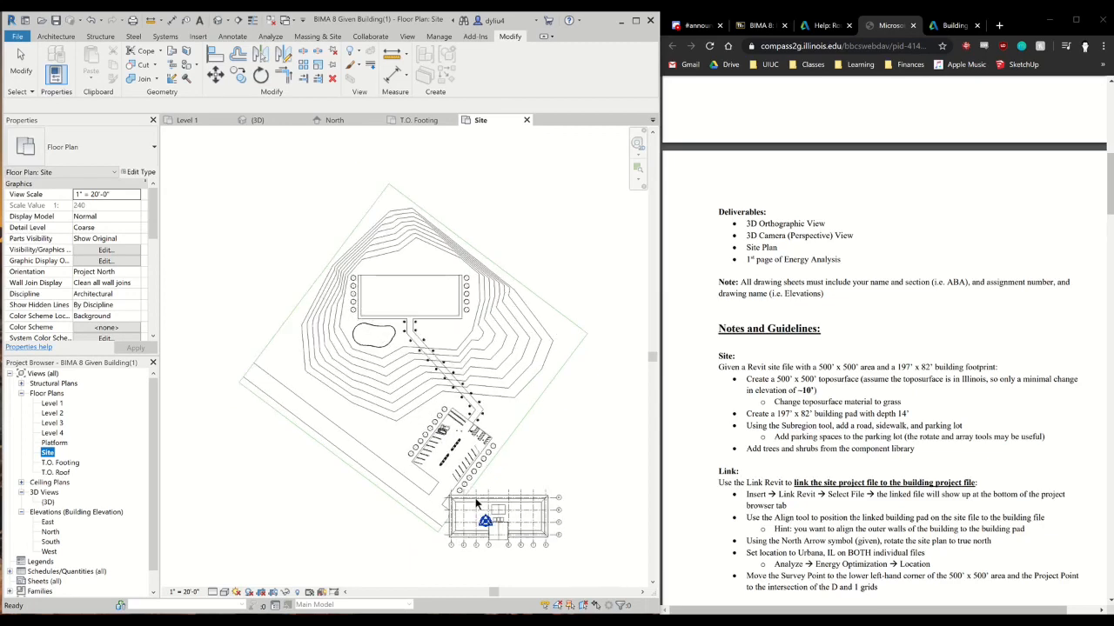
# In the Level 1 floor plan, align the west edge of the linked site's building pad to the building's west exterior wall
pyautogui.doubleClick(54, 404)
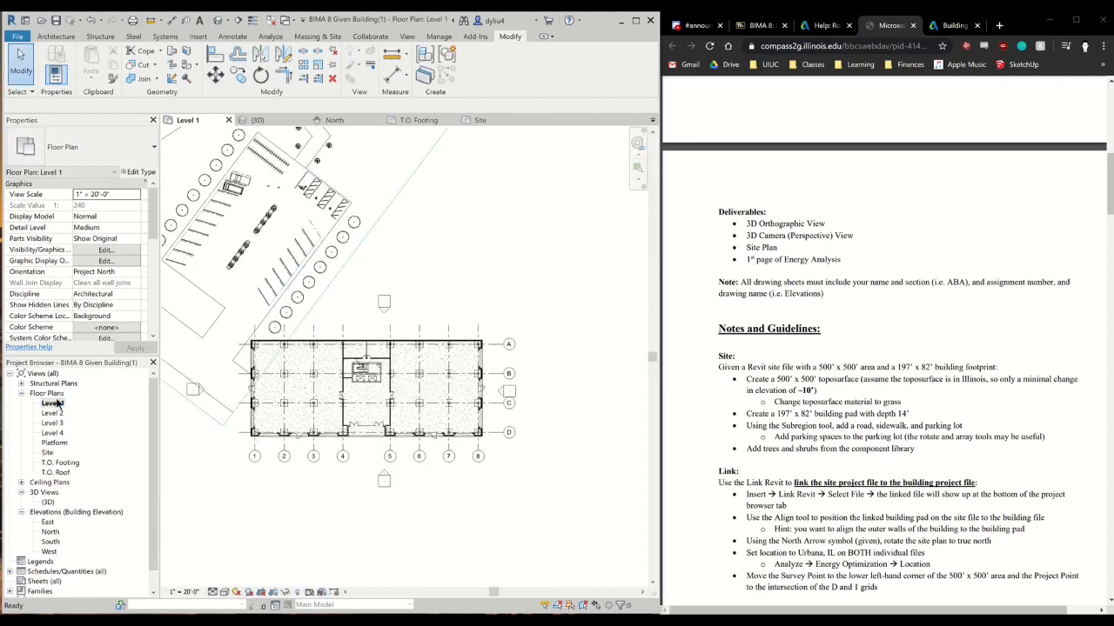
pyautogui.scroll(-4, 400, 464)
pyautogui.moveTo(408, 489); pyautogui.dragTo(449, 547, button='middle')
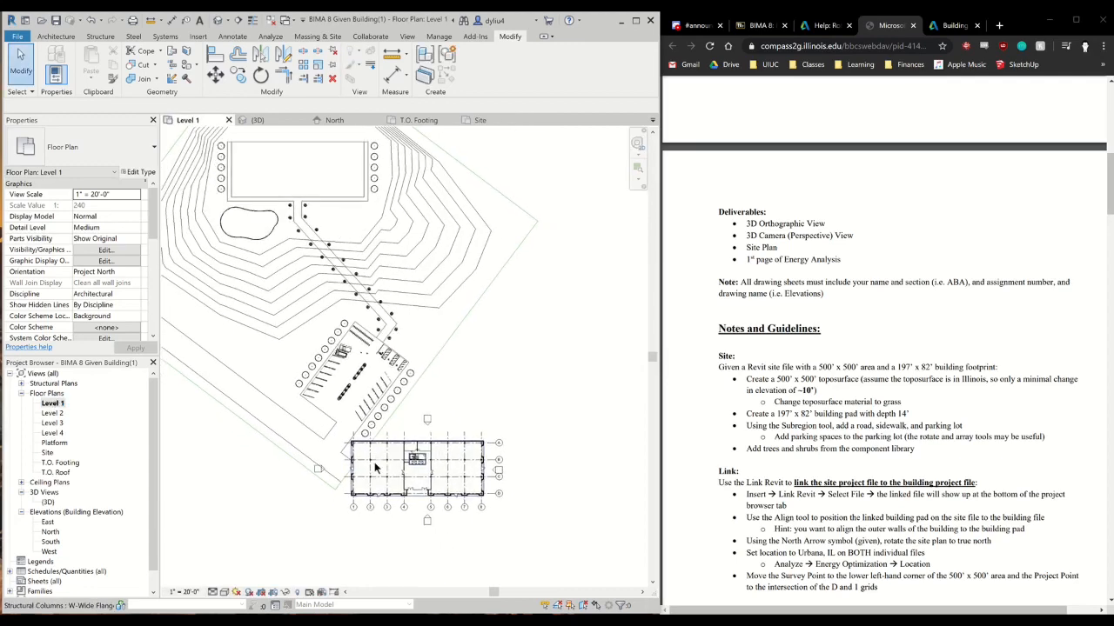
pyautogui.scroll(5, 375, 465)
pyautogui.scroll(-6, 348, 430)
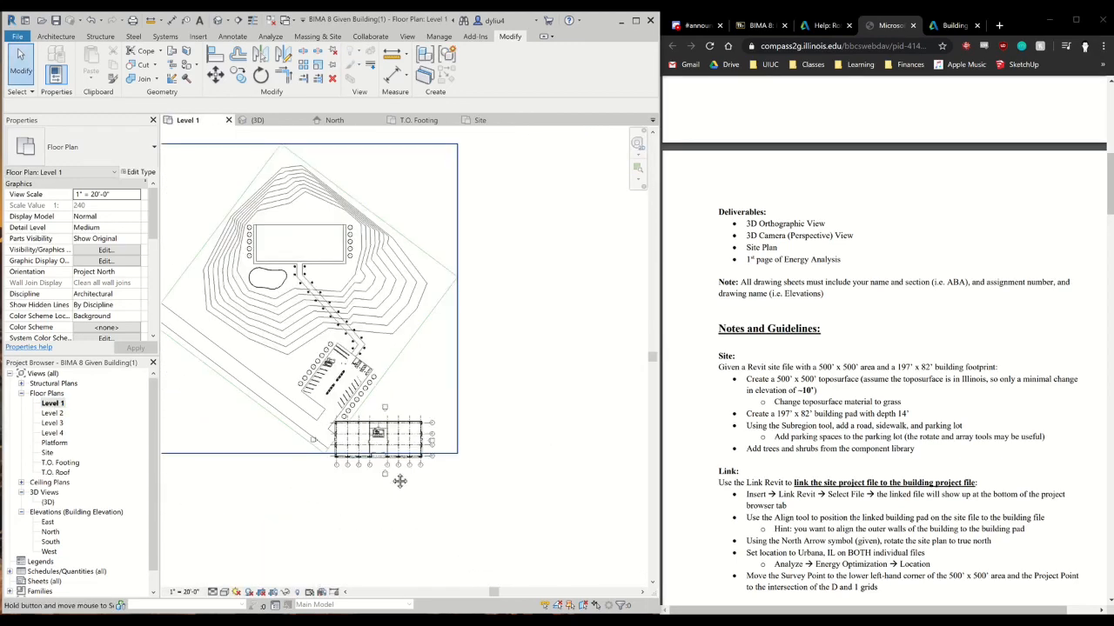
pyautogui.moveTo(362, 460); pyautogui.dragTo(381, 303, button='middle')
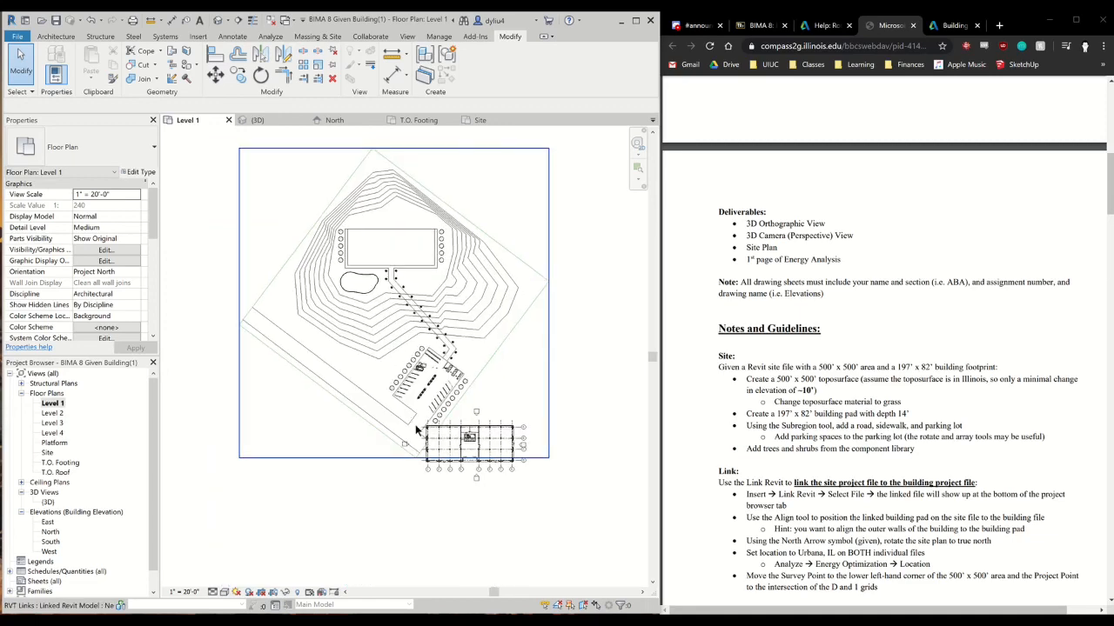
pyautogui.scroll(5, 417, 429)
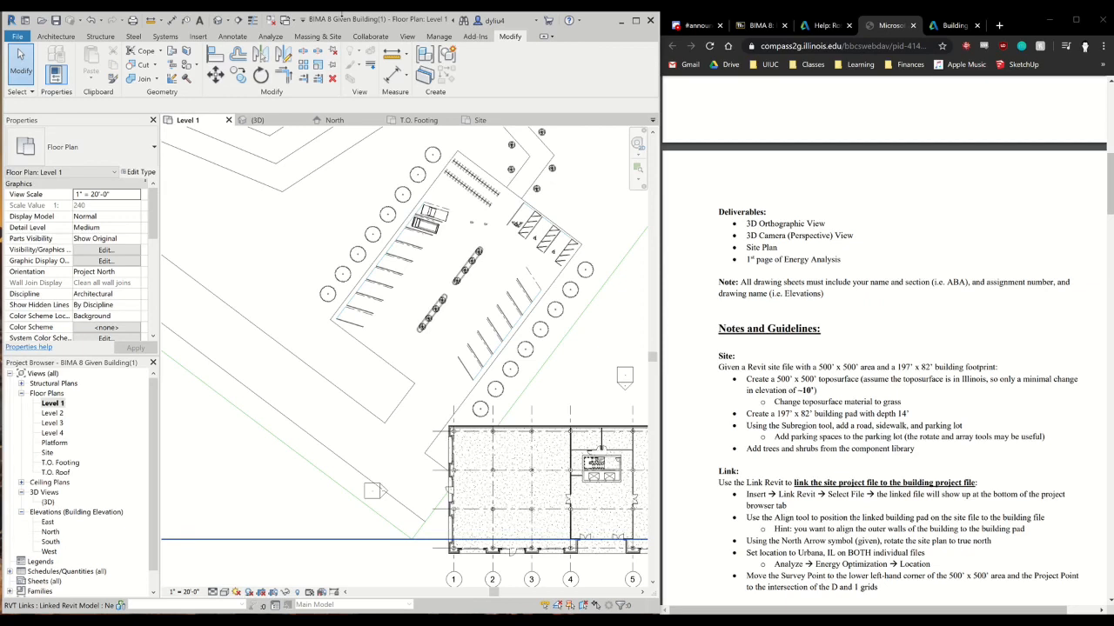
pyautogui.press('a')
pyautogui.press('l')
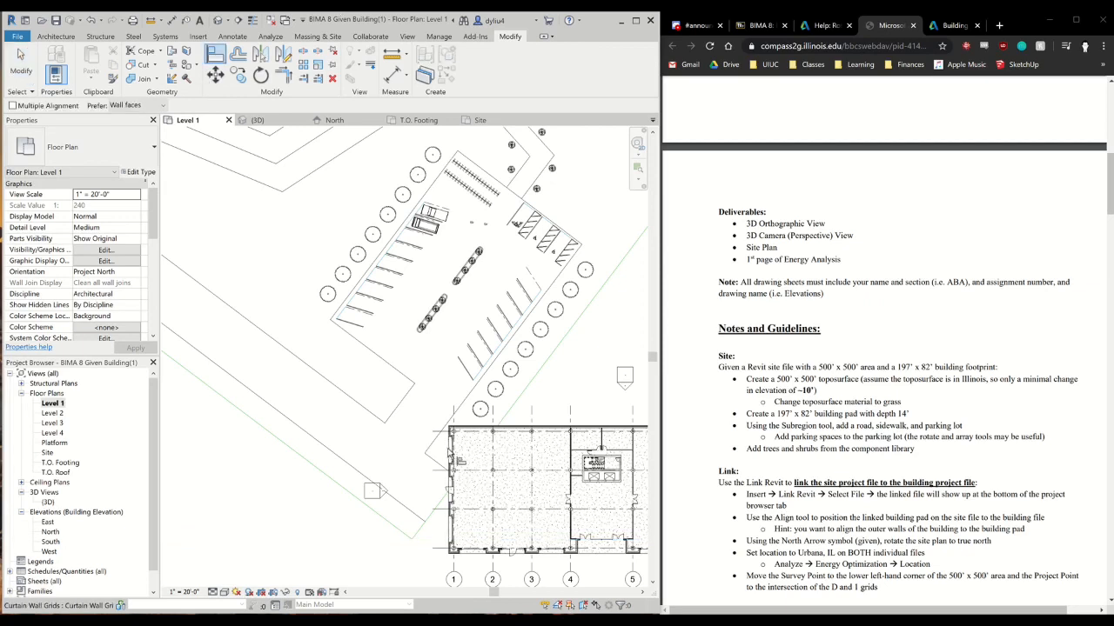
pyautogui.scroll(3, 448, 452)
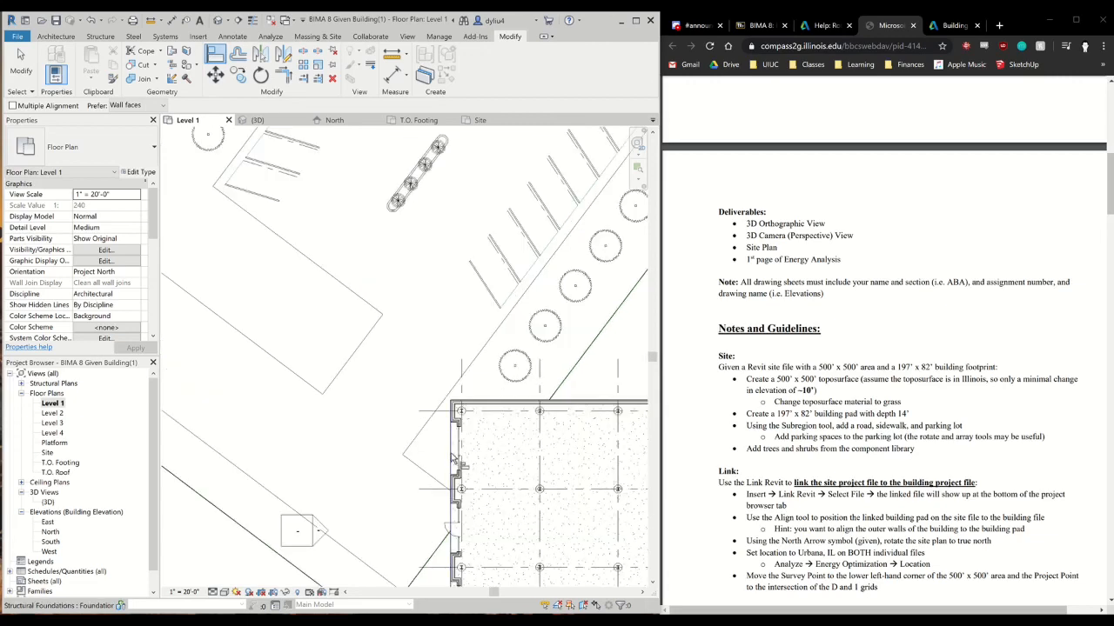
pyautogui.scroll(-6, 452, 458)
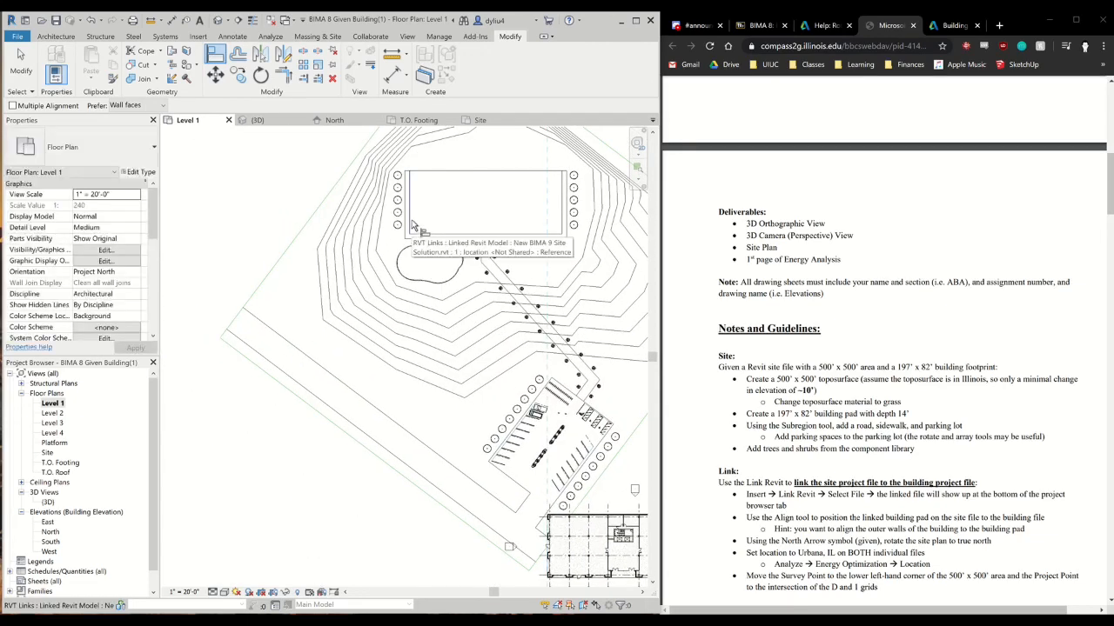
pyautogui.click(412, 225)
# Align the south edge of the linked site's building pad to the outer face of the building's south wall
pyautogui.scroll(-2, 521, 340)
pyautogui.moveTo(520, 339); pyautogui.dragTo(420, 344, button='middle')
pyautogui.scroll(7, 451, 440)
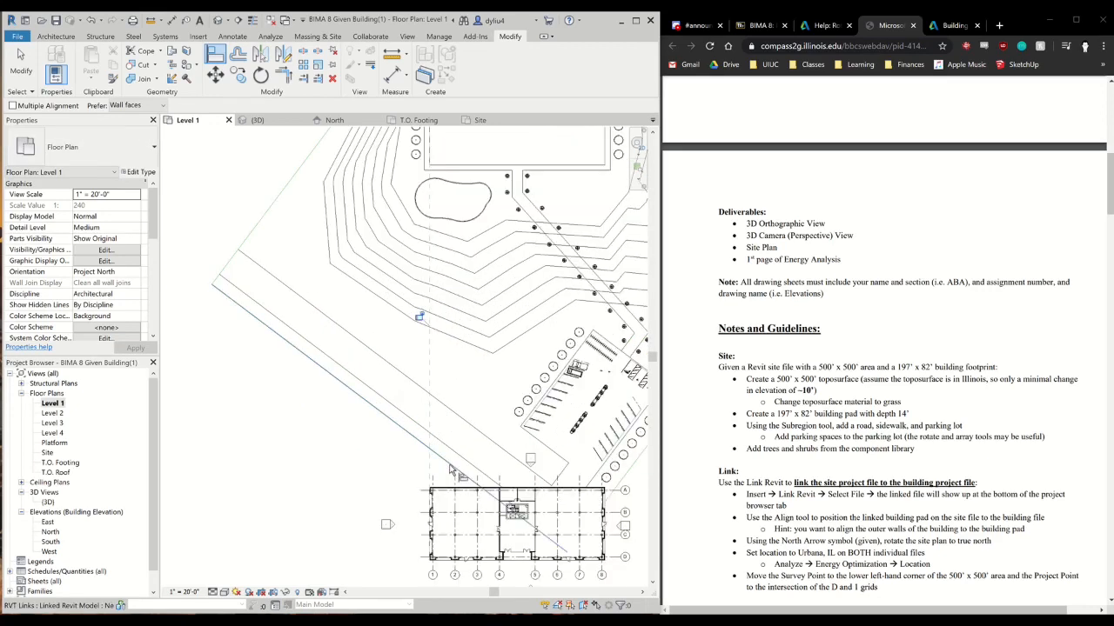
pyautogui.scroll(-5, 443, 194)
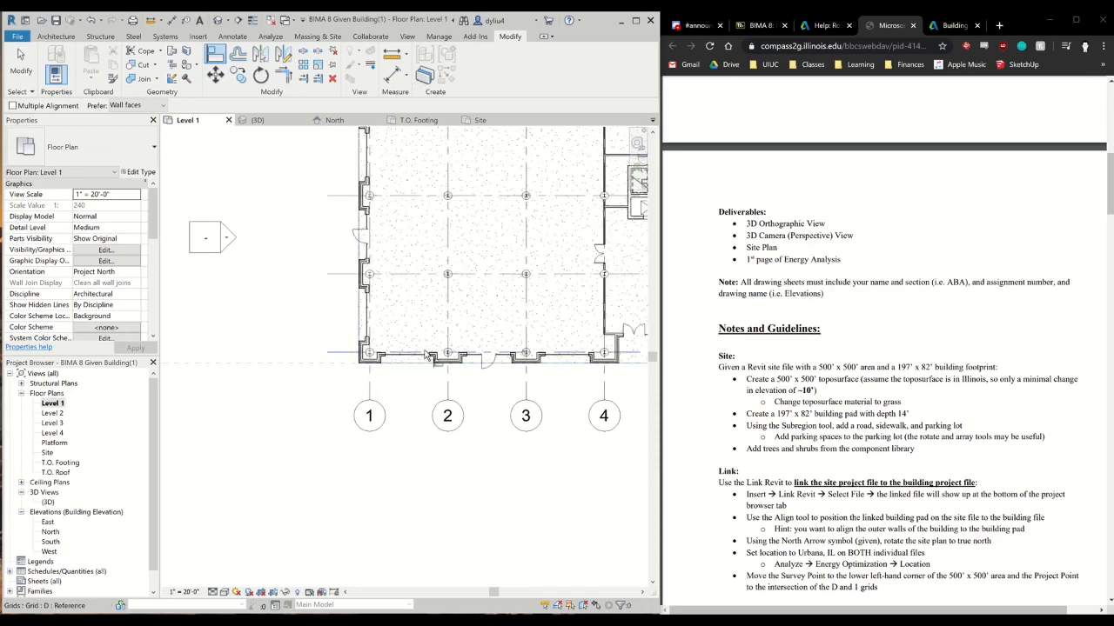
pyautogui.scroll(-3, 424, 342)
pyautogui.scroll(-3, 429, 258)
pyautogui.moveTo(429, 259); pyautogui.dragTo(416, 482, button='middle')
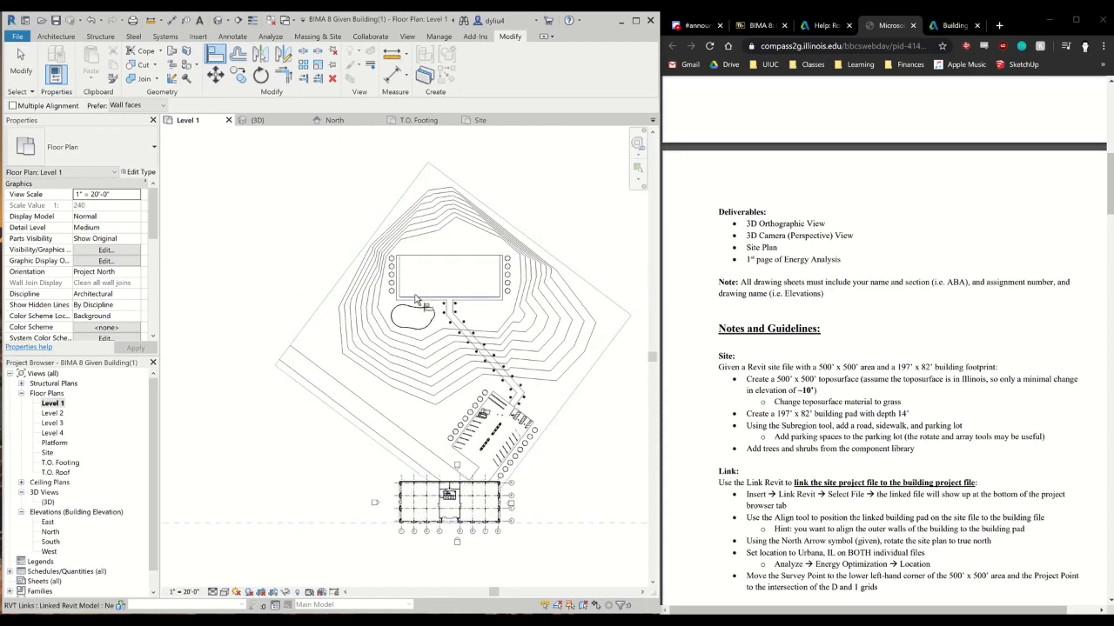
pyautogui.click(416, 299)
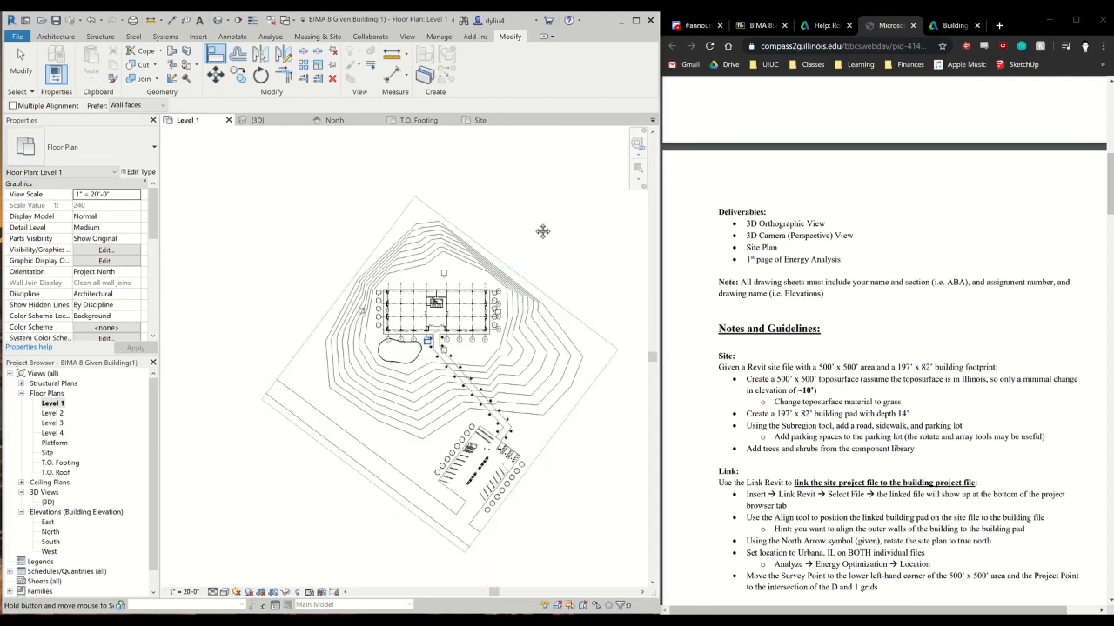
# Examine the building on the linked site in the 3D view from several angles, including the entrance and the whole site
pyautogui.click(256, 120)
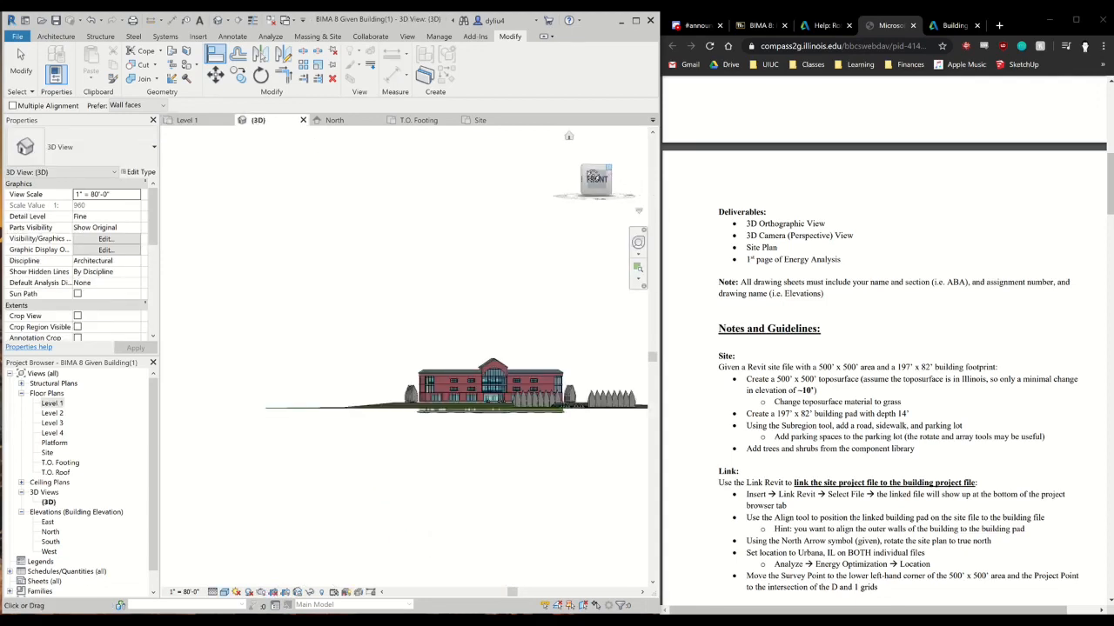
pyautogui.moveTo(594, 177); pyautogui.dragTo(569, 197)
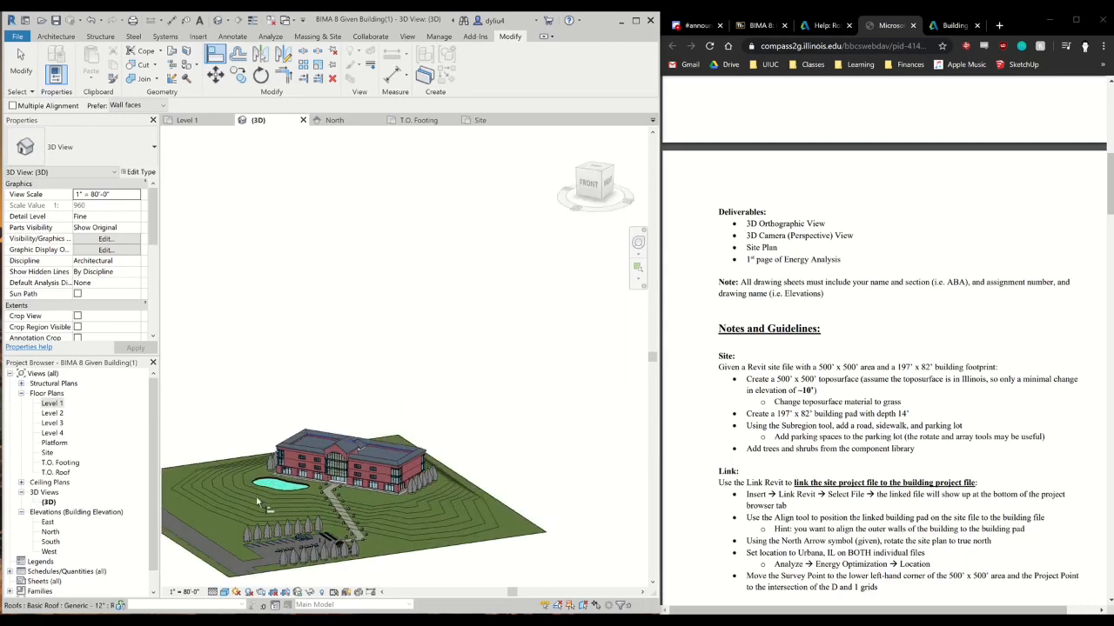
pyautogui.scroll(8, 350, 494)
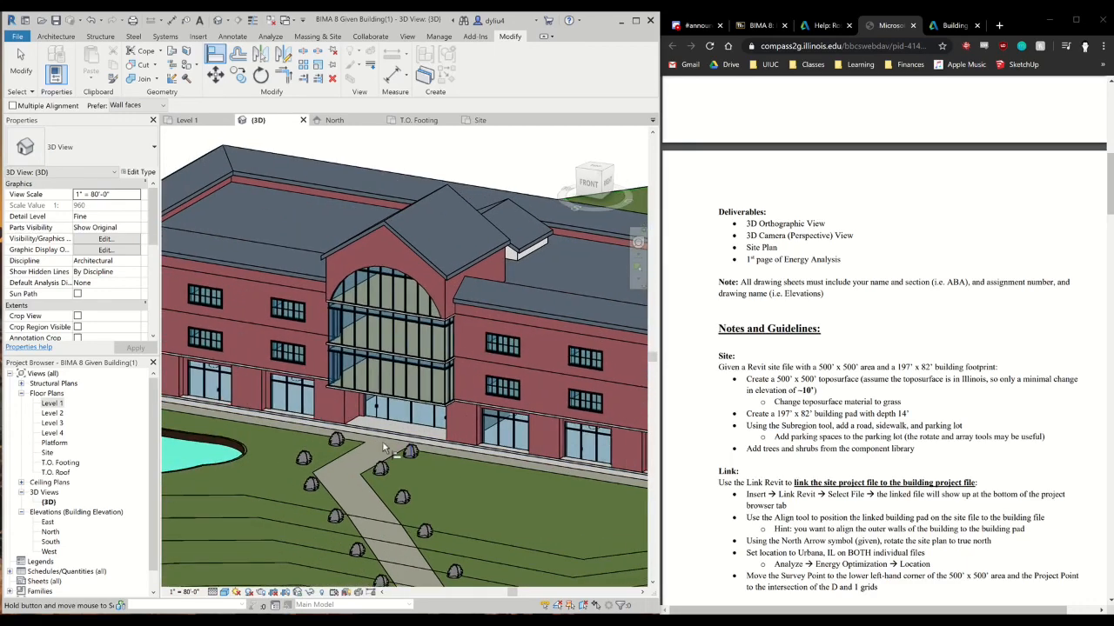
pyautogui.scroll(-8, 314, 432)
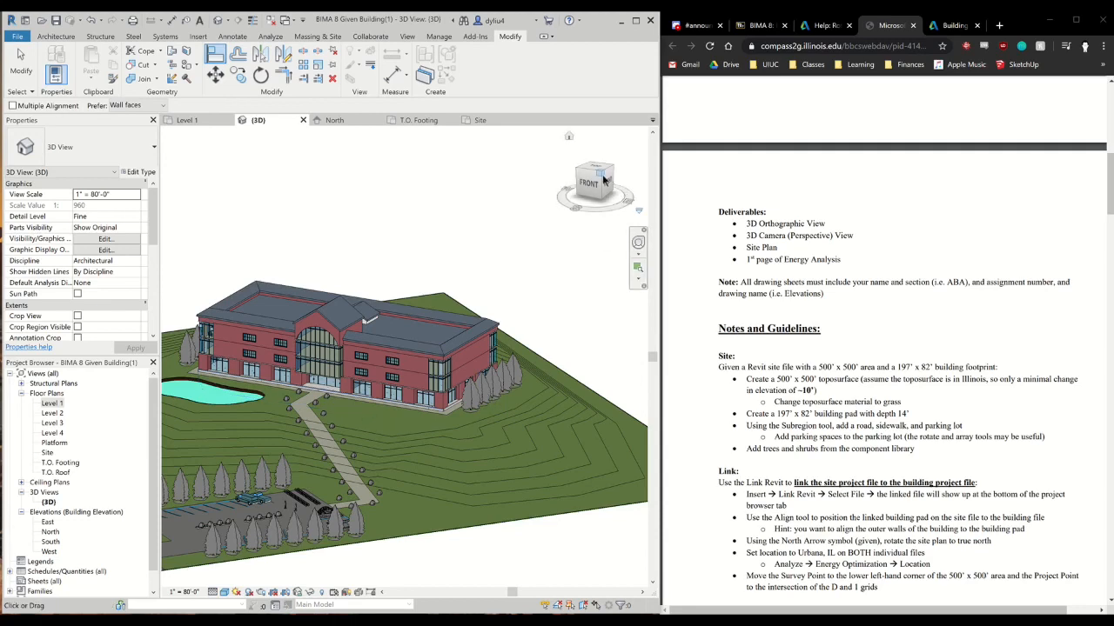
pyautogui.moveTo(576, 182); pyautogui.dragTo(577, 417)
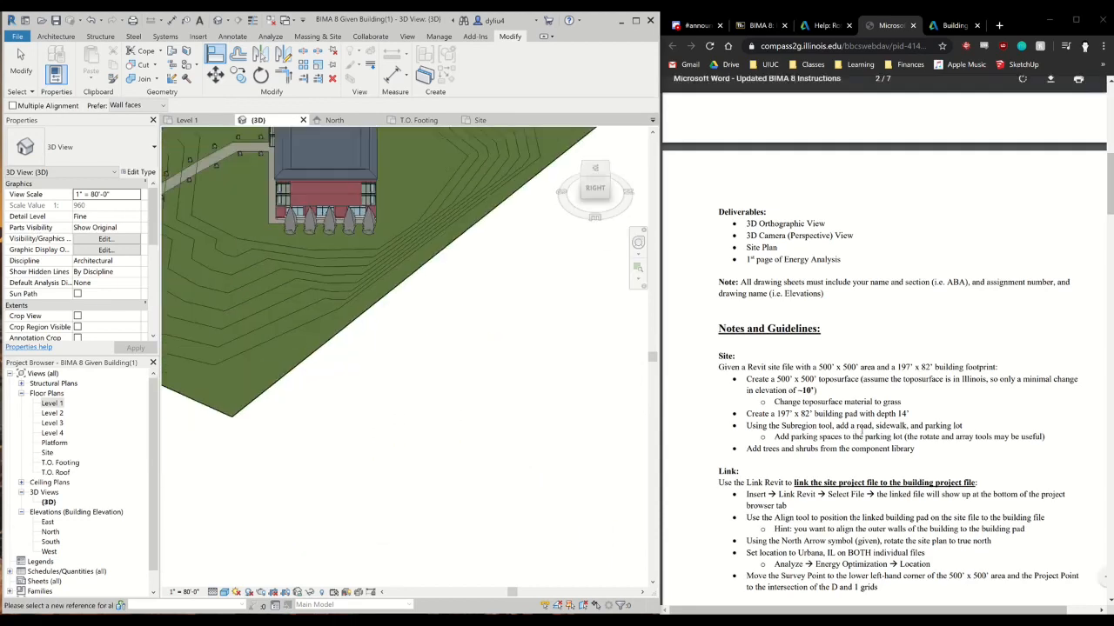
pyautogui.scroll(-1, 884, 357)
pyautogui.scroll(-1, 453, 355)
pyautogui.scroll(-3, 443, 358)
pyautogui.moveTo(455, 404); pyautogui.dragTo(541, 387, button='middle')
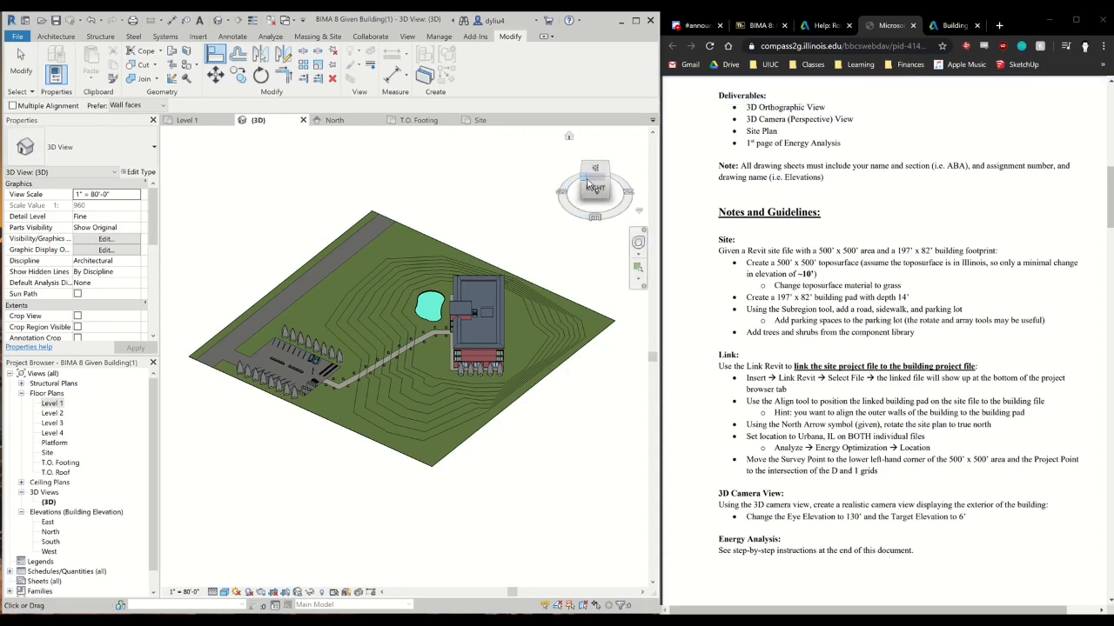
pyautogui.moveTo(587, 181); pyautogui.dragTo(616, 183)
pyautogui.moveTo(475, 380); pyautogui.dragTo(411, 215, button='middle')
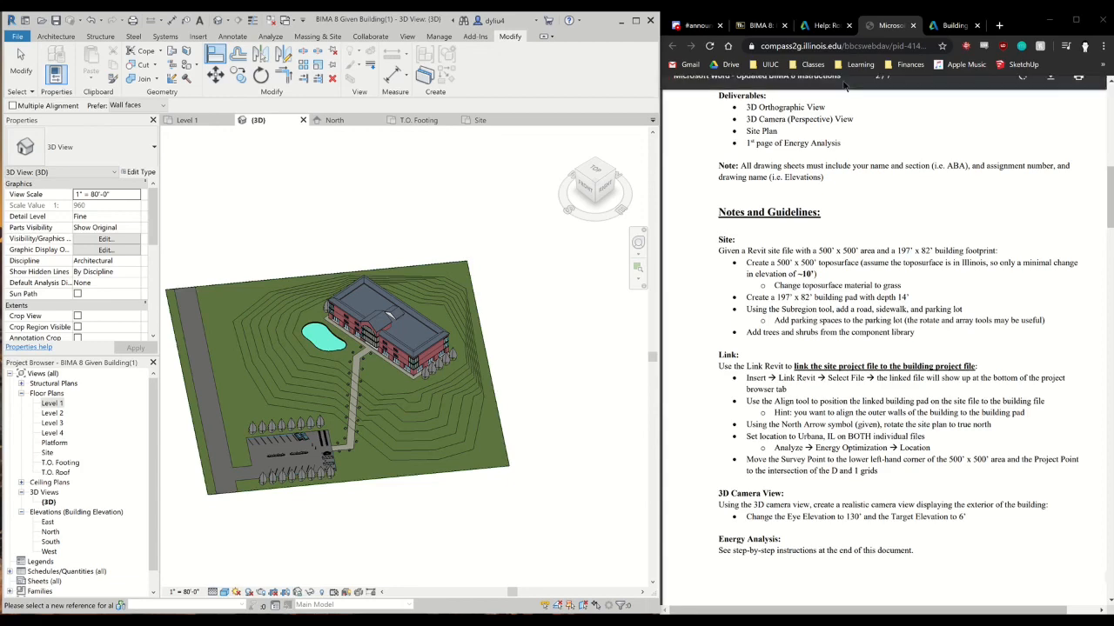
# Look at the Autodesk help page on rotating a view to True North in the browser, and return to the assignment instructions
pyautogui.click(828, 28)
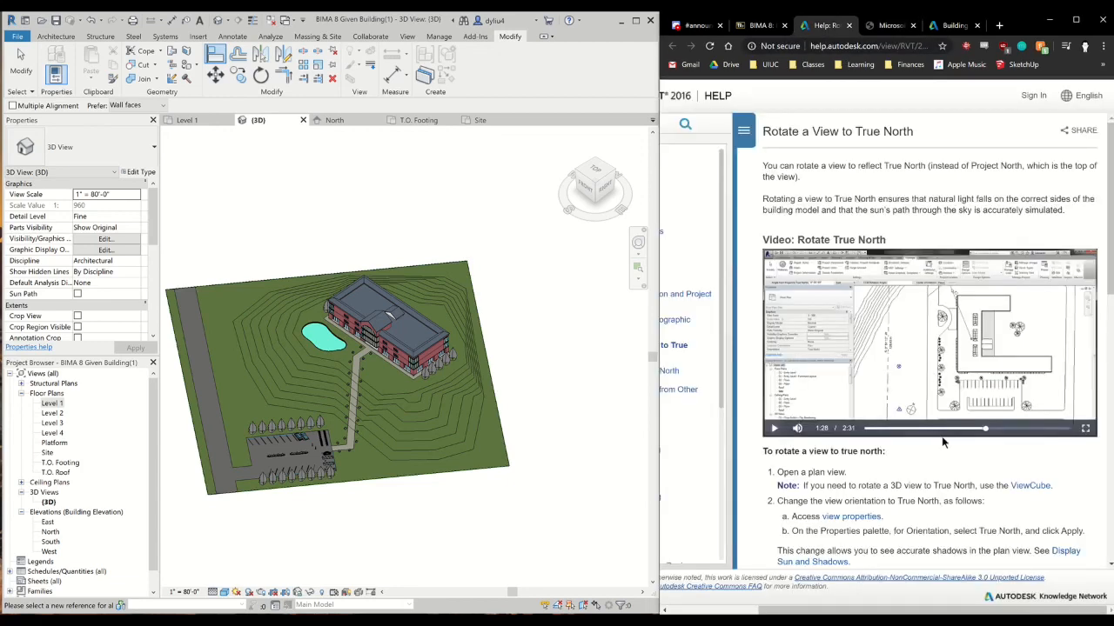
pyautogui.click(886, 28)
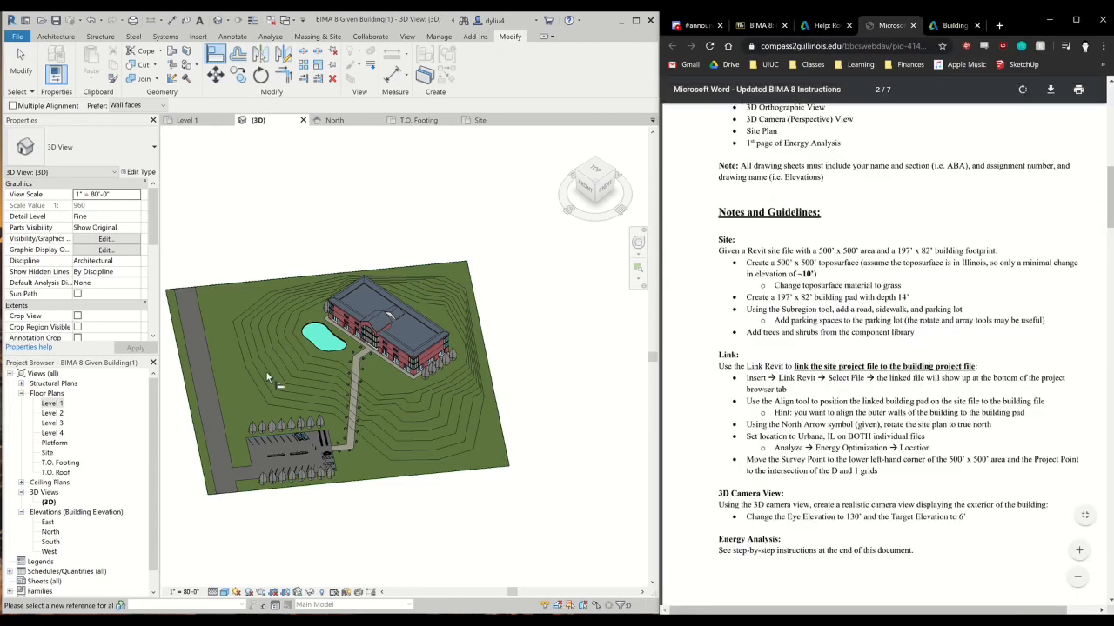
# Open the Site floor plan and move the project base point with the building and site to about N/S 78' 11", E/W -33' 0"
pyautogui.doubleClick(48, 454)
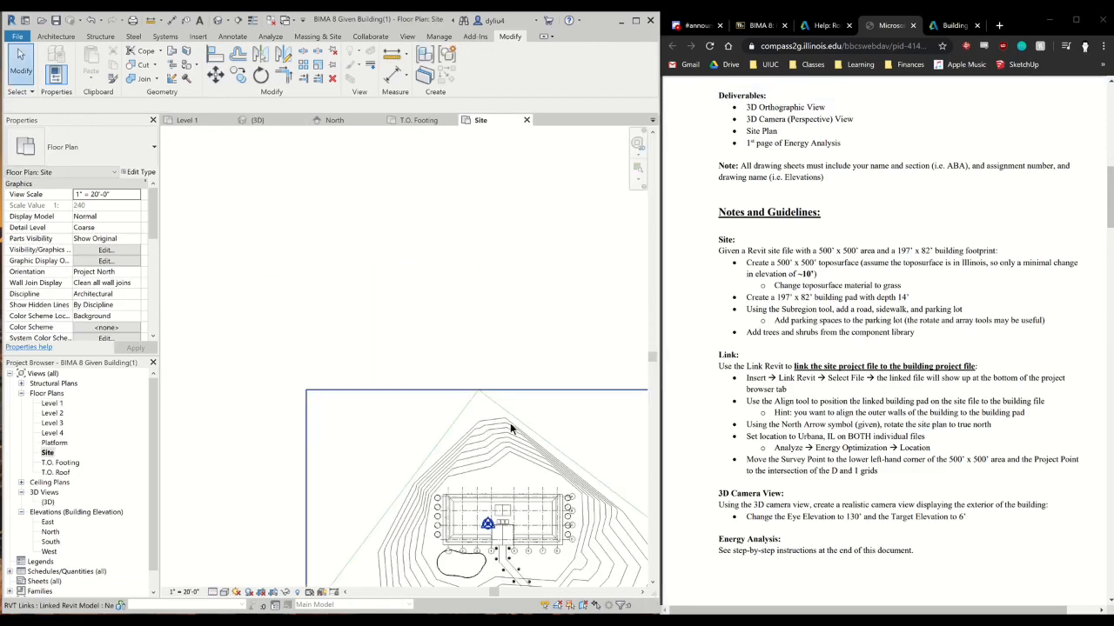
pyautogui.scroll(-2, 510, 421)
pyautogui.moveTo(509, 411); pyautogui.dragTo(450, 227, button='middle')
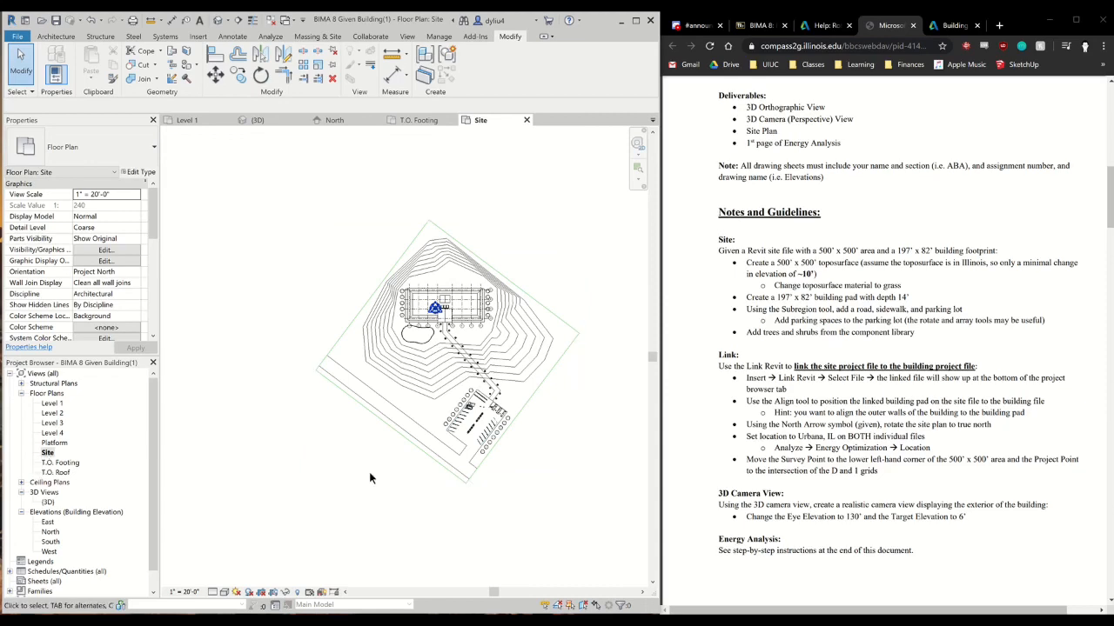
pyautogui.scroll(4, 450, 313)
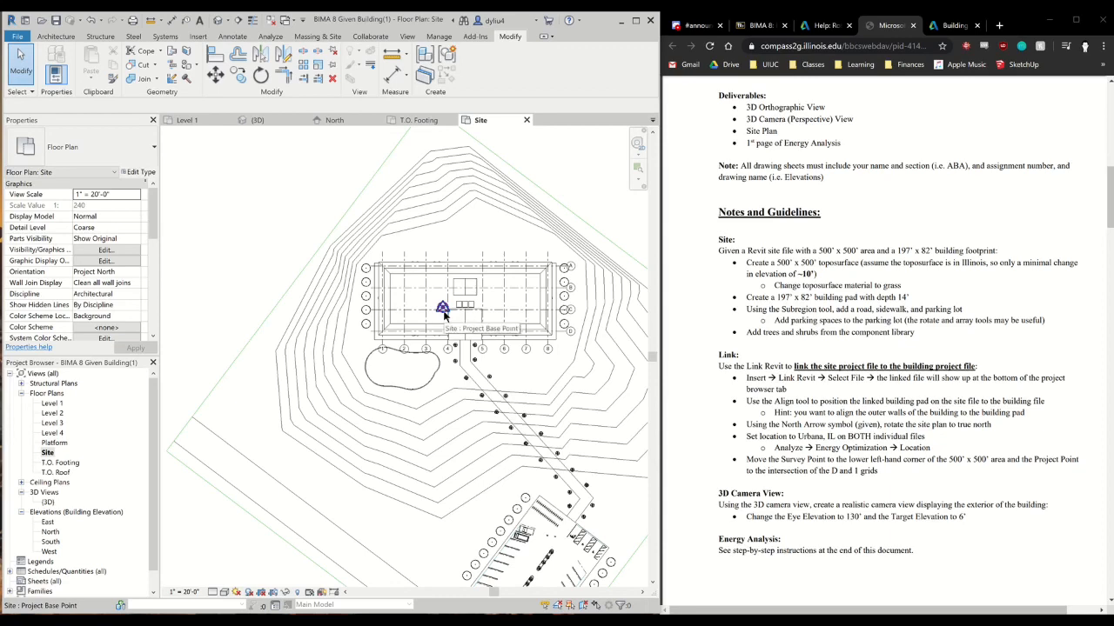
pyautogui.click(443, 313)
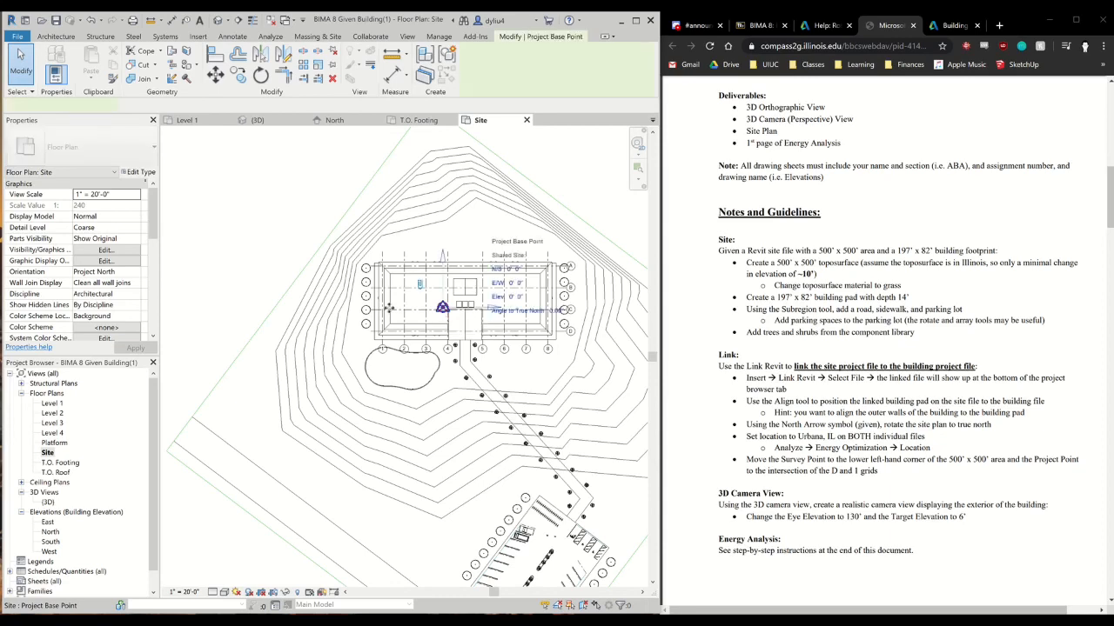
pyautogui.moveTo(225, 270); pyautogui.dragTo(225, 269)
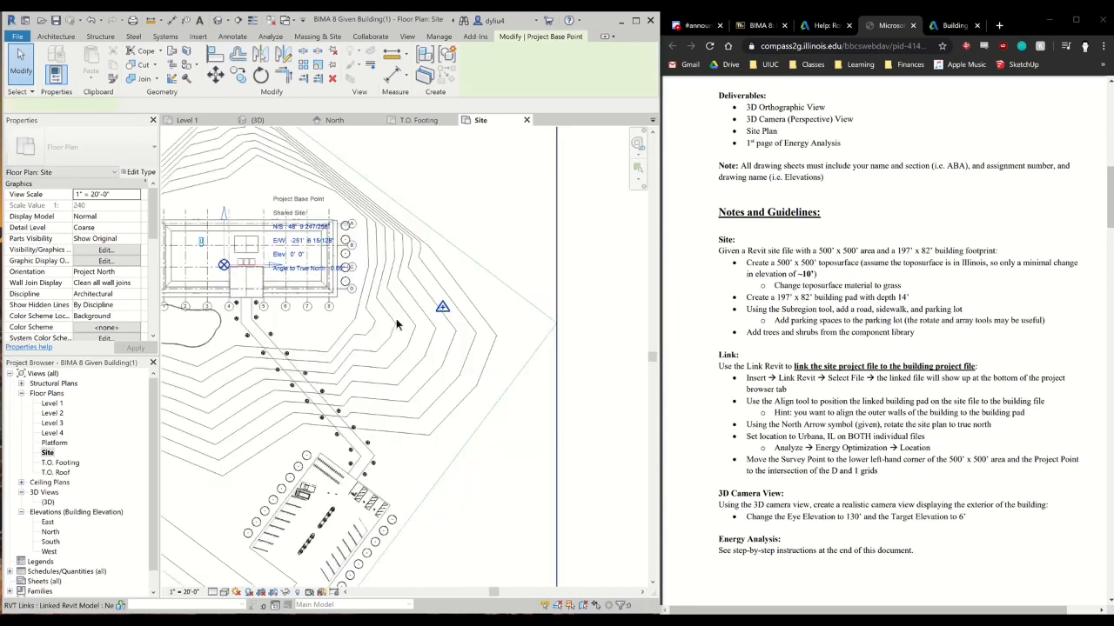
pyautogui.scroll(-1, 392, 323)
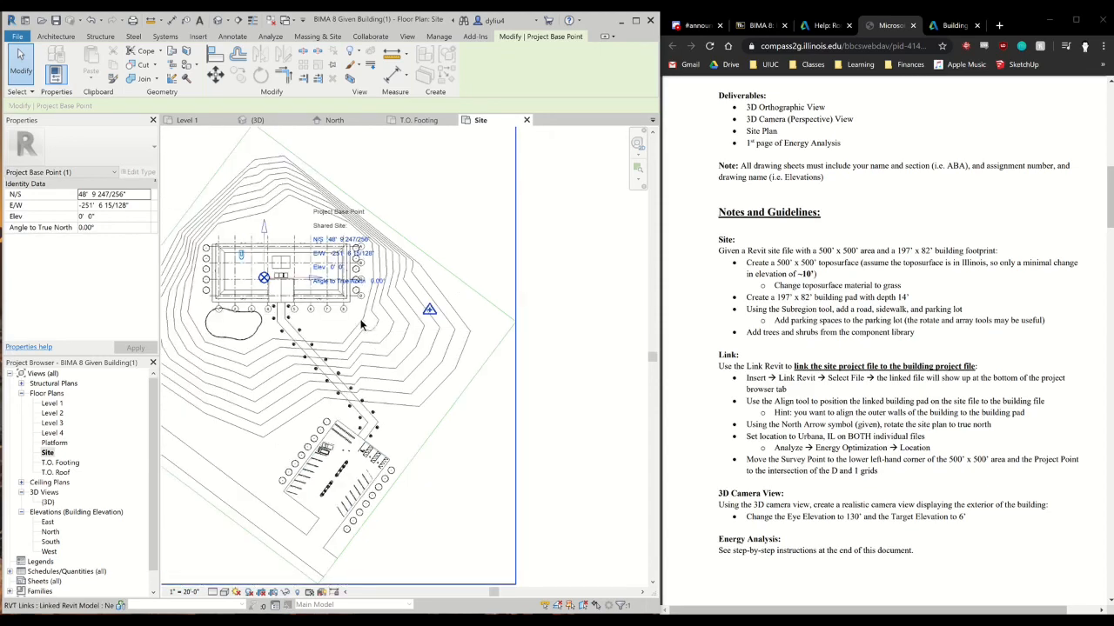
pyautogui.moveTo(361, 270); pyautogui.dragTo(407, 263)
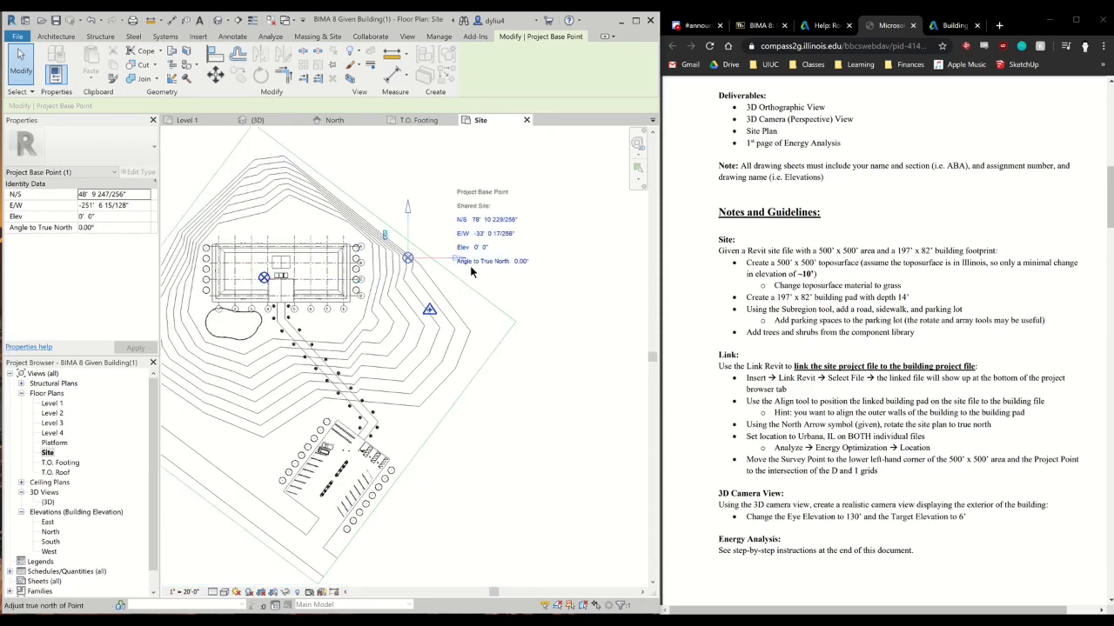
# Move the survey point west of the building, and reposition the project base point at about N/S -79' 11", E/W -48' 11"
pyautogui.click(429, 312)
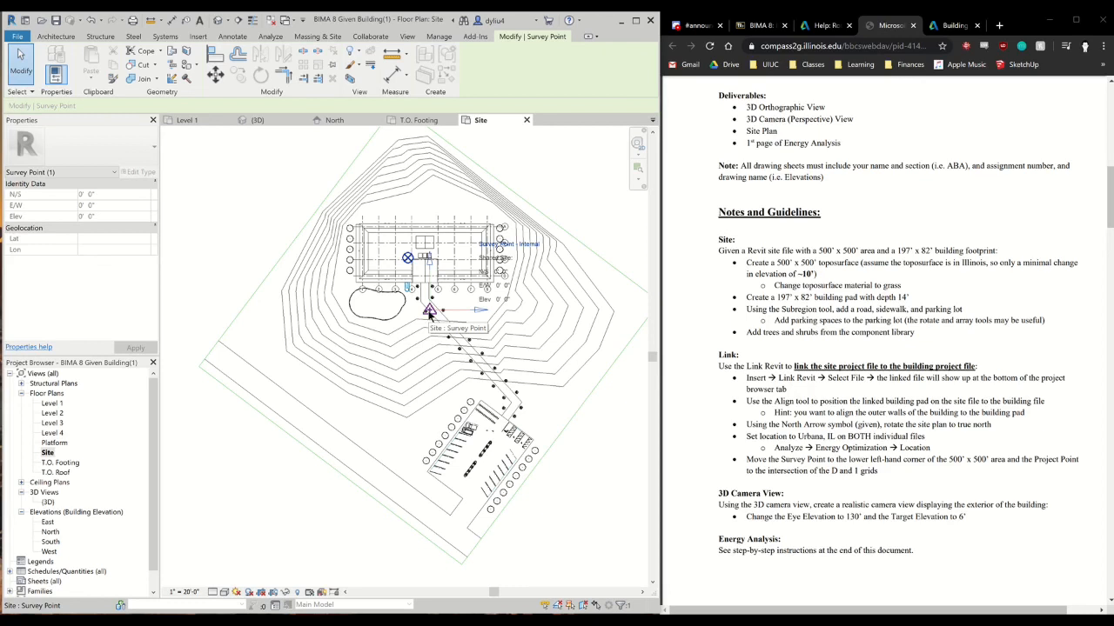
pyautogui.moveTo(331, 360); pyautogui.dragTo(235, 250)
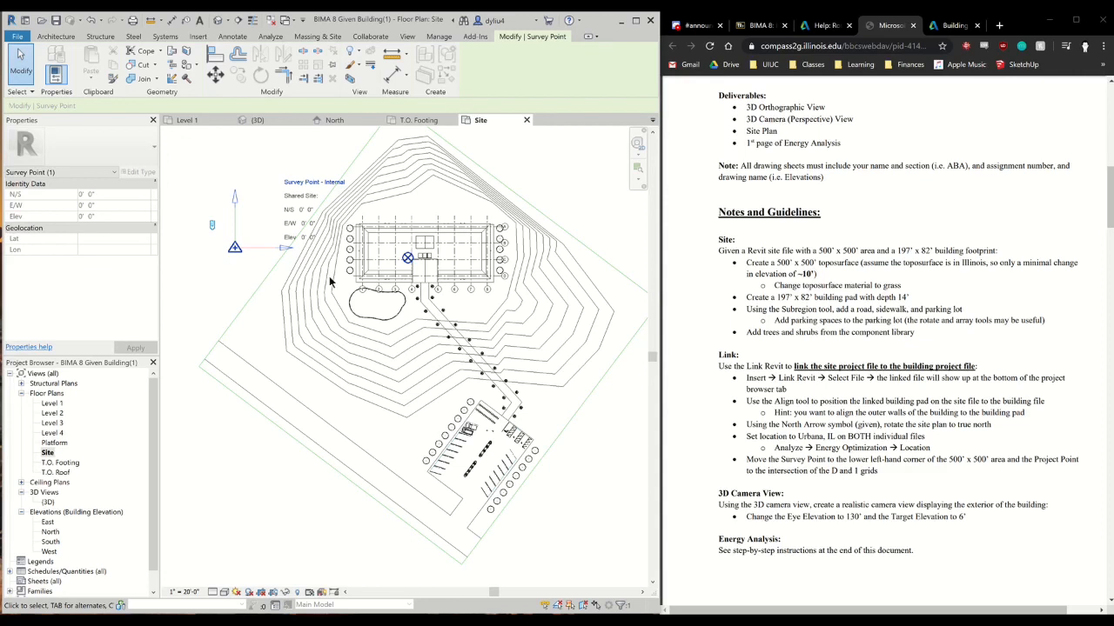
pyautogui.click(408, 258)
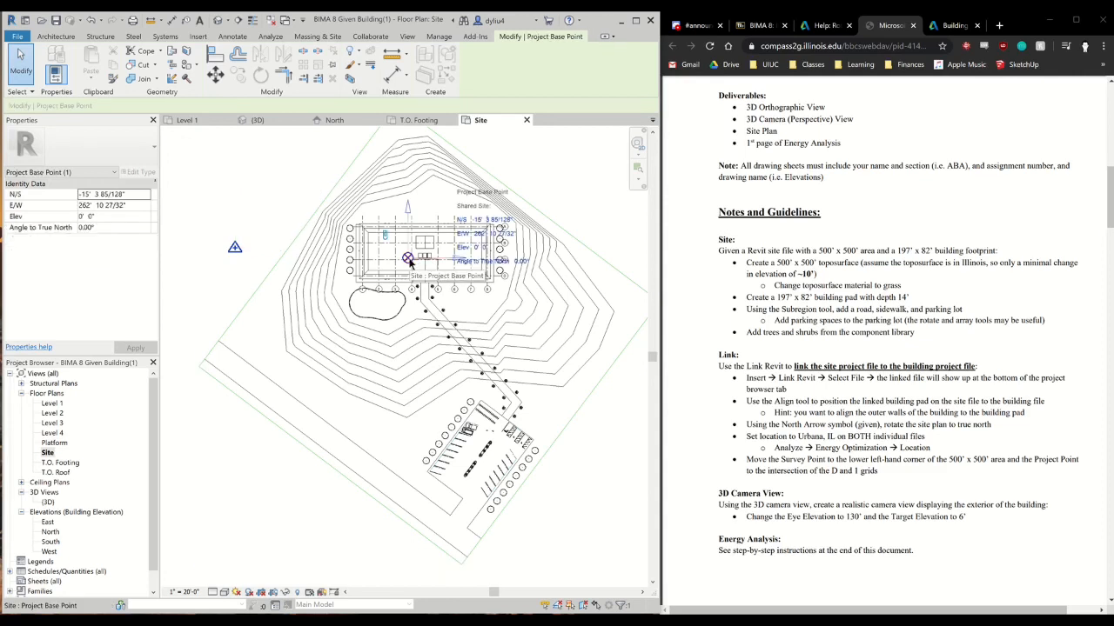
pyautogui.moveTo(258, 292); pyautogui.dragTo(202, 303)
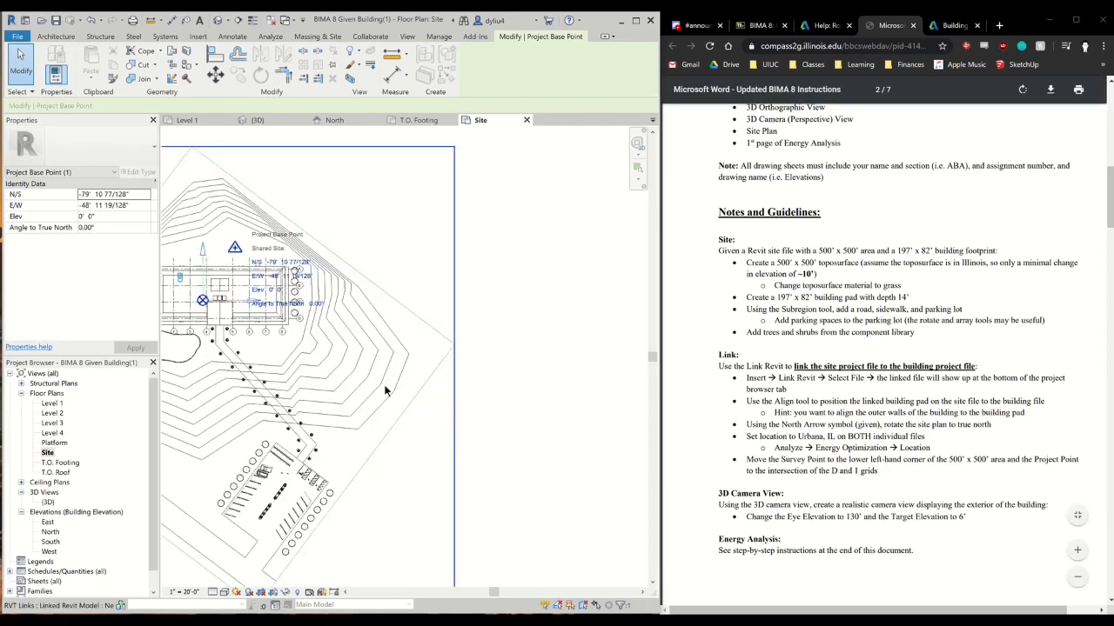
pyautogui.scroll(-2, 386, 392)
pyautogui.moveTo(359, 393); pyautogui.dragTo(460, 388, button='middle')
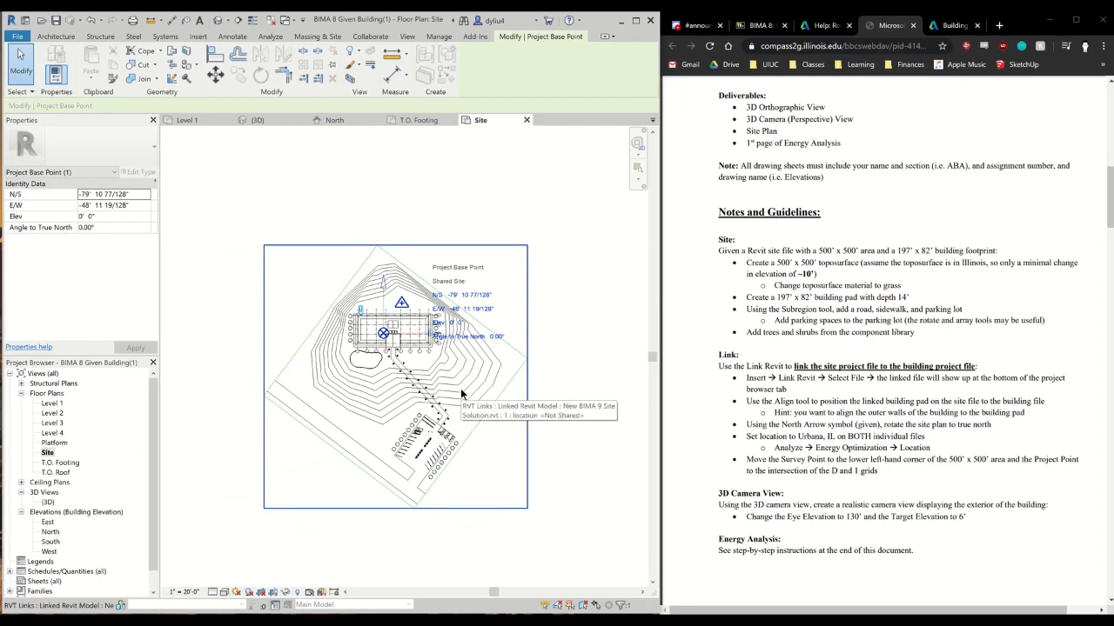
pyautogui.scroll(2, 388, 360)
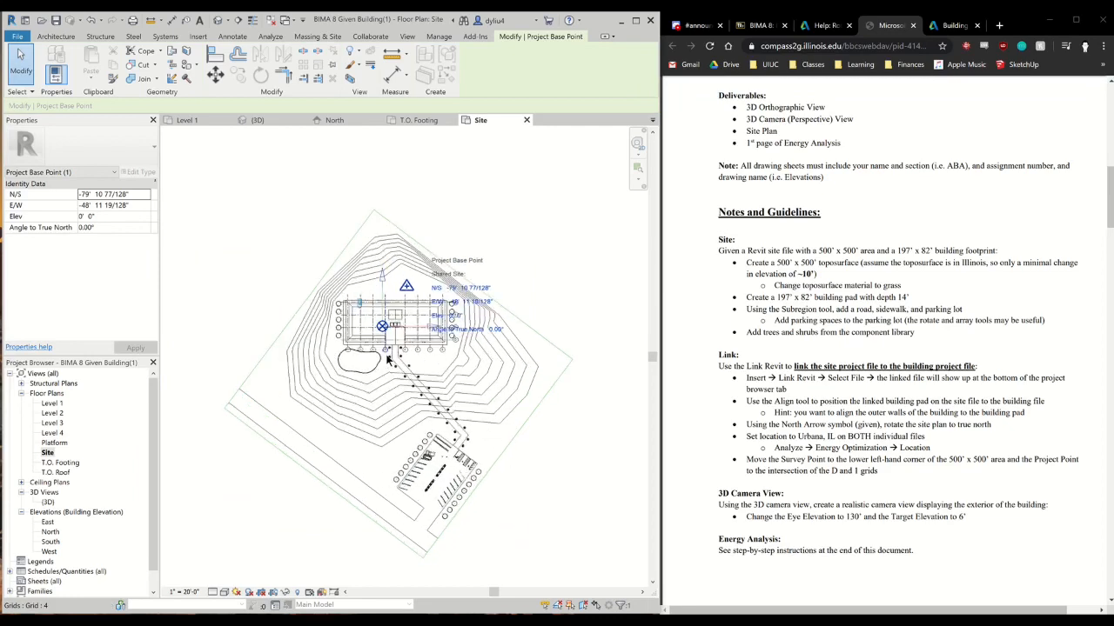
pyautogui.click(228, 252)
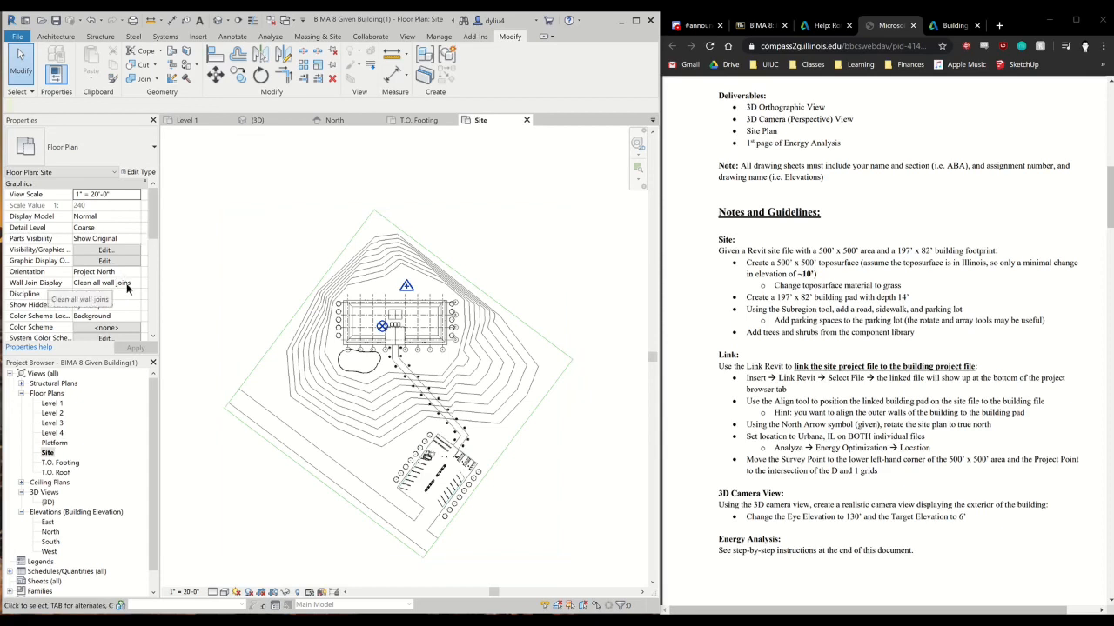
# Switch the Site view's orientation to True North and set it back to Project North
pyautogui.click(130, 273)
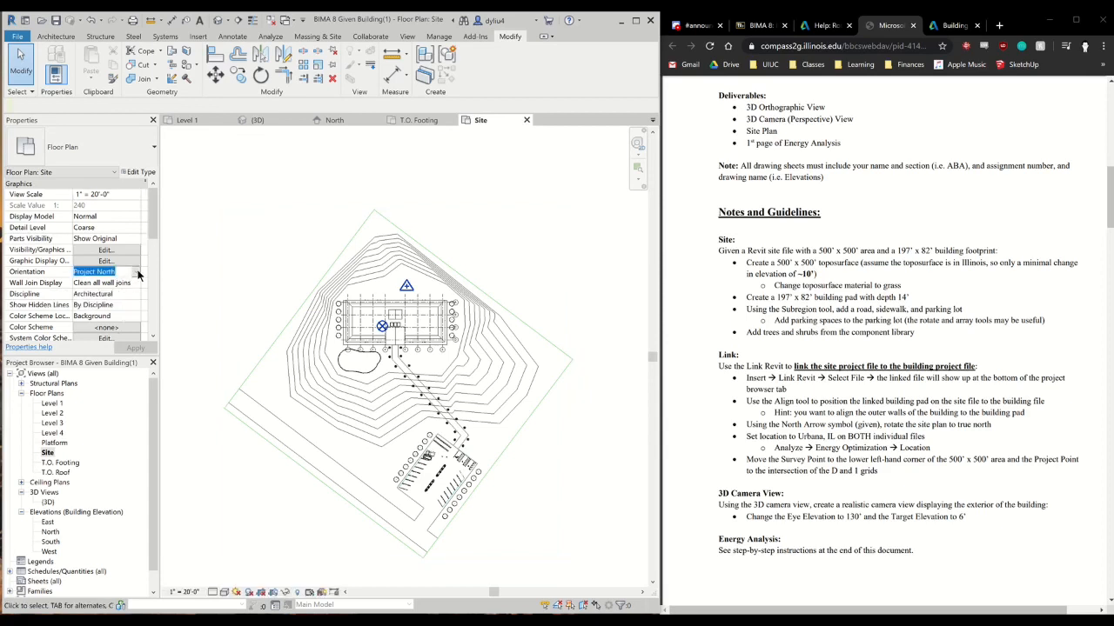
pyautogui.click(136, 272)
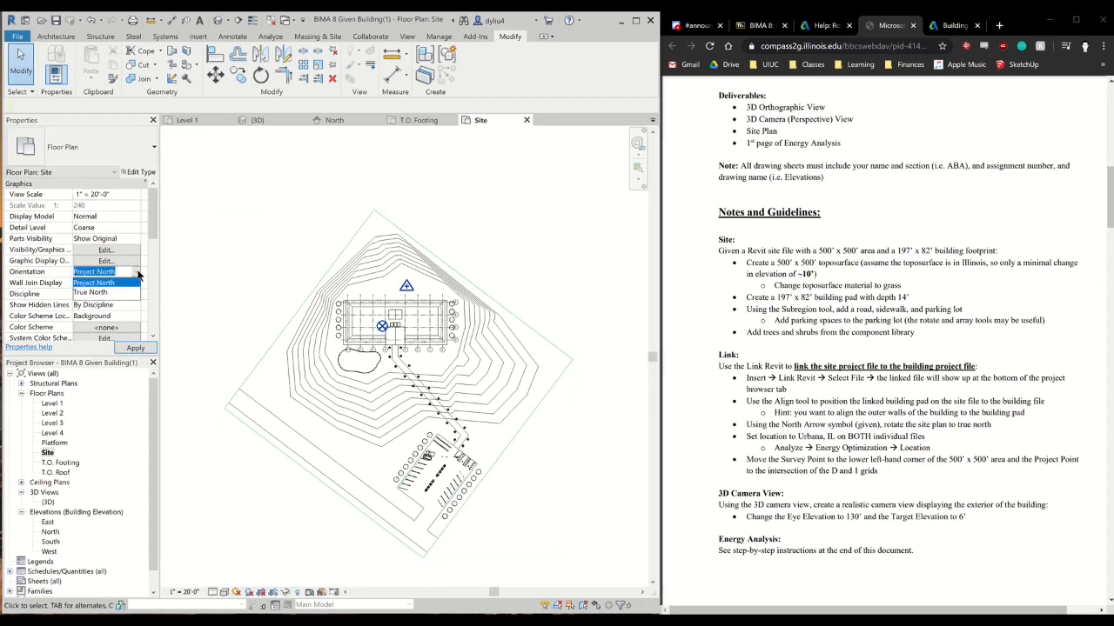
pyautogui.click(116, 291)
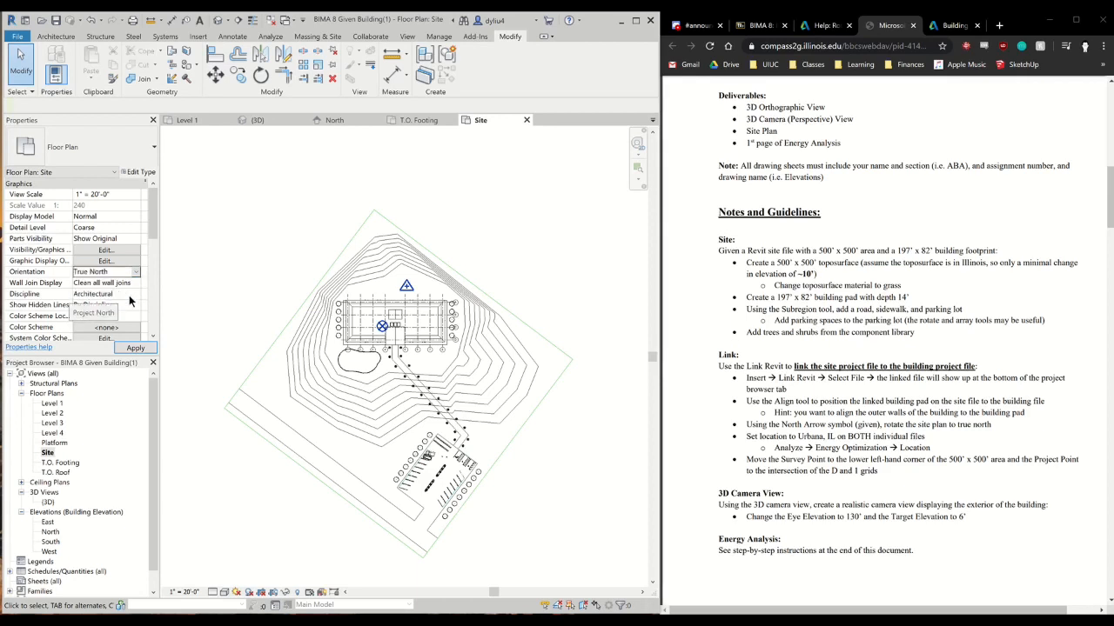
pyautogui.click(136, 274)
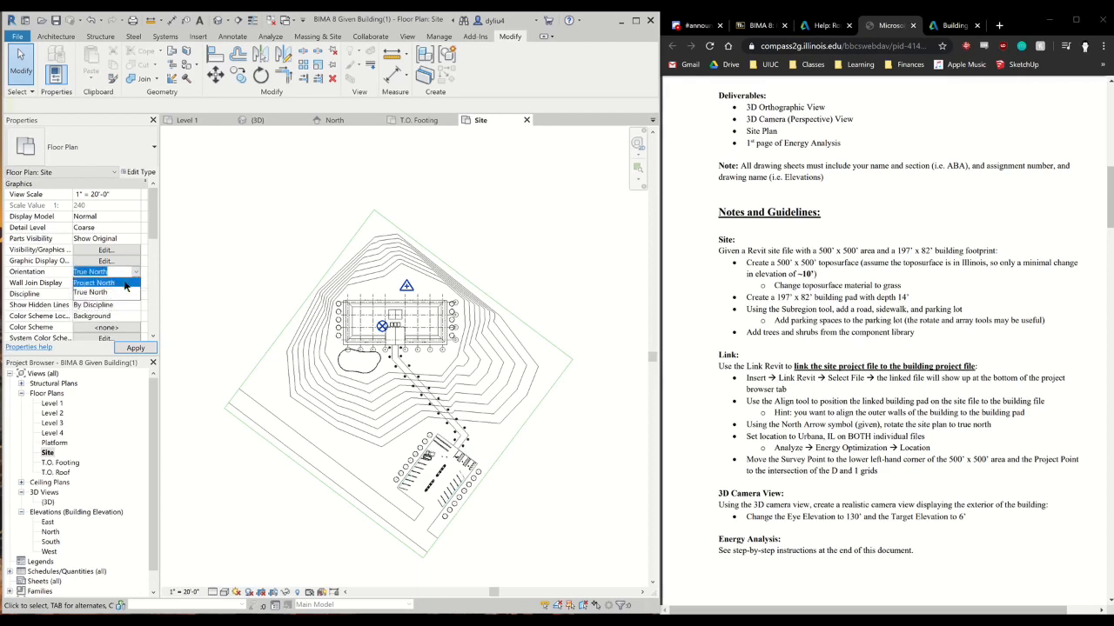
pyautogui.click(133, 281)
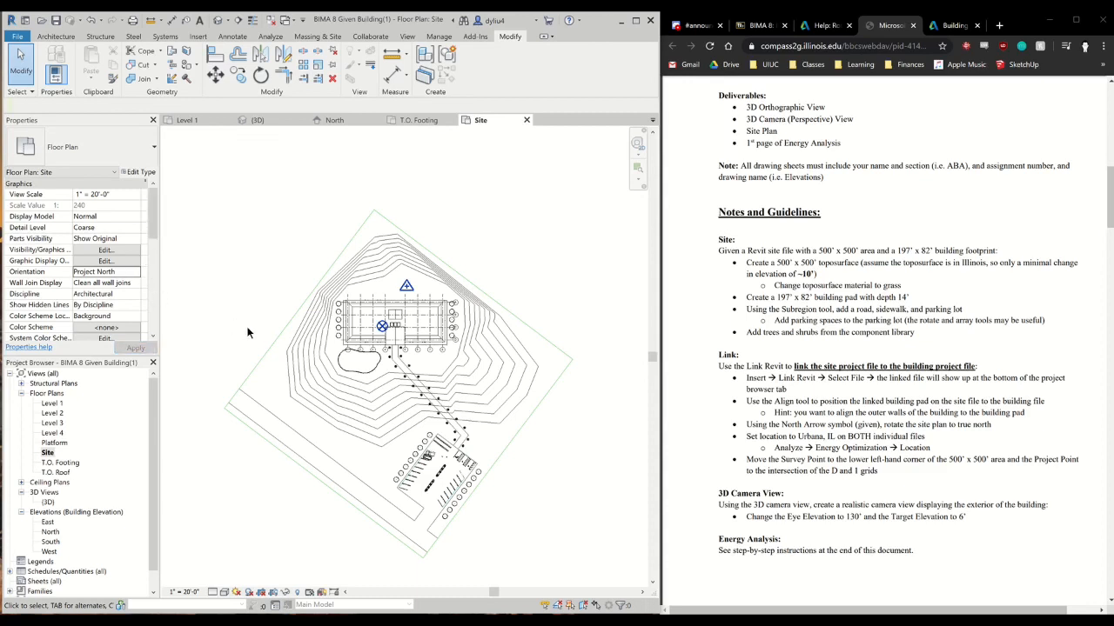
# Try Rotate True North in the Site view, first with the project base point selected and again with nothing selected
pyautogui.click(383, 330)
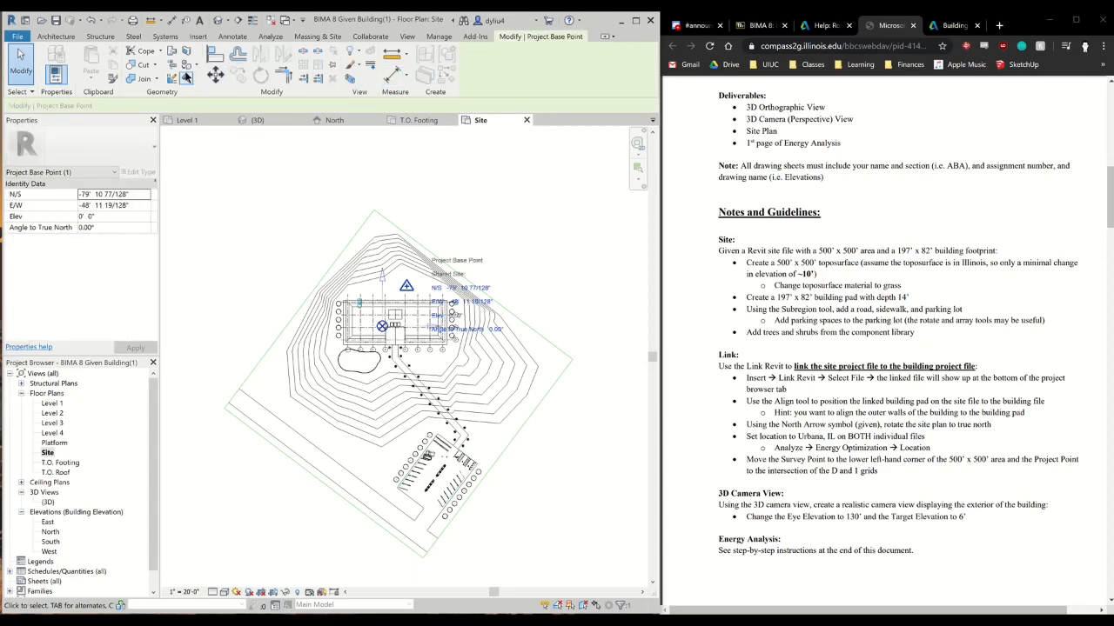
pyautogui.click(324, 37)
pyautogui.click(439, 38)
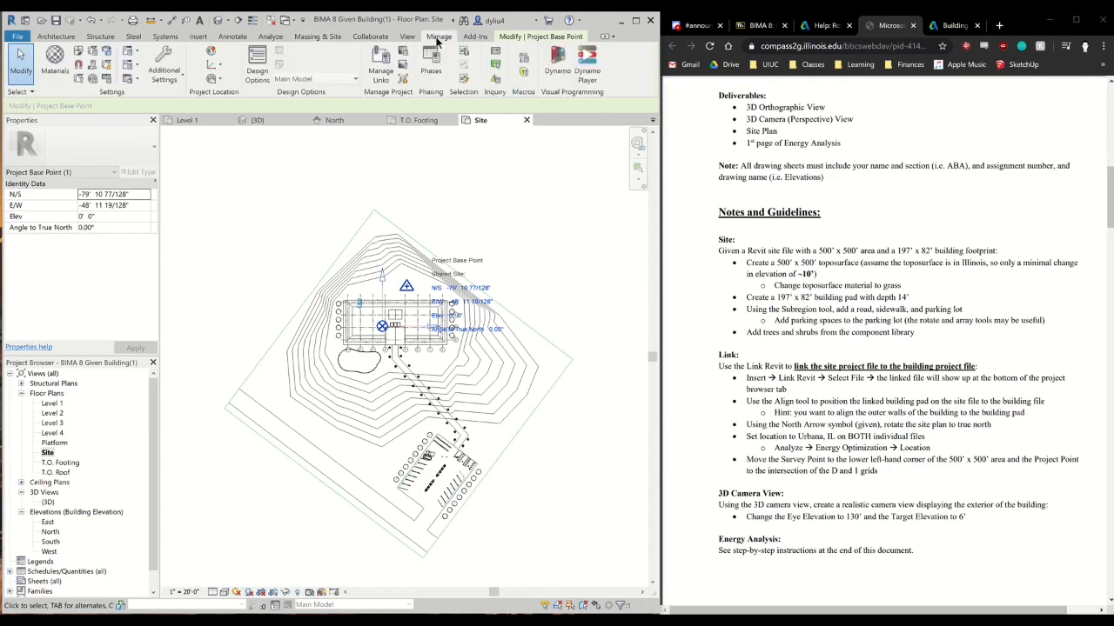
pyautogui.click(222, 81)
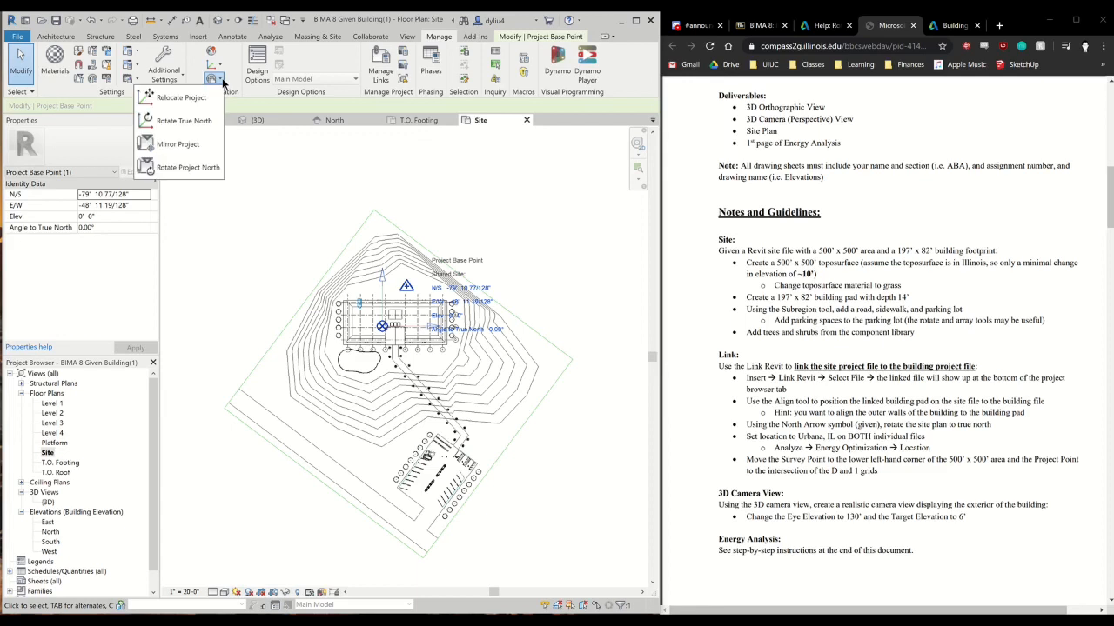
pyautogui.click(206, 127)
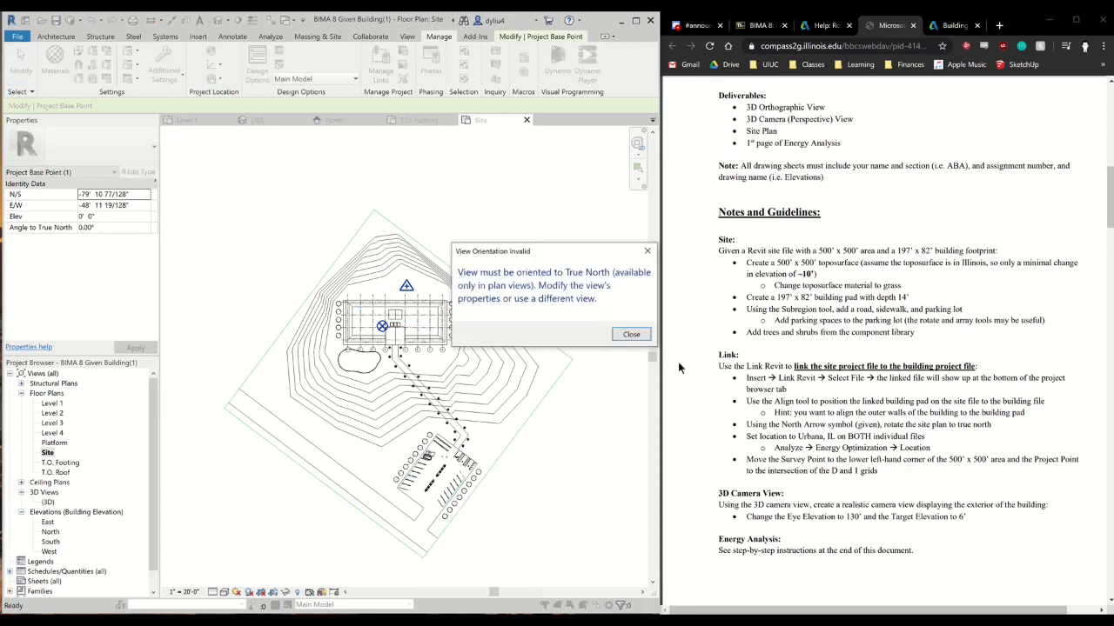
pyautogui.click(629, 335)
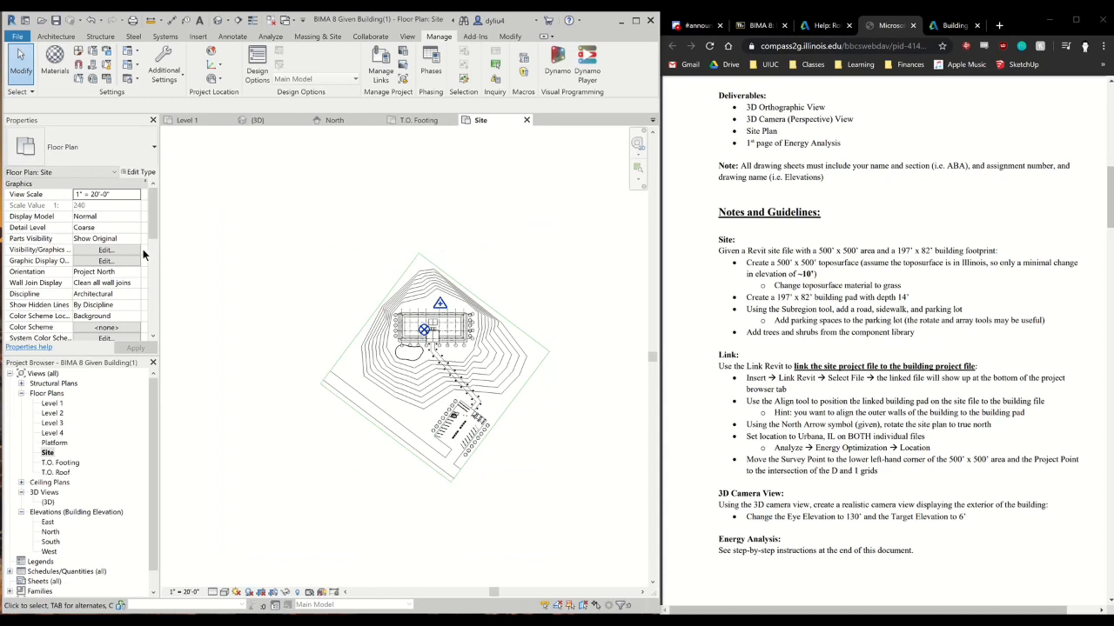
pyautogui.scroll(-1, 126, 254)
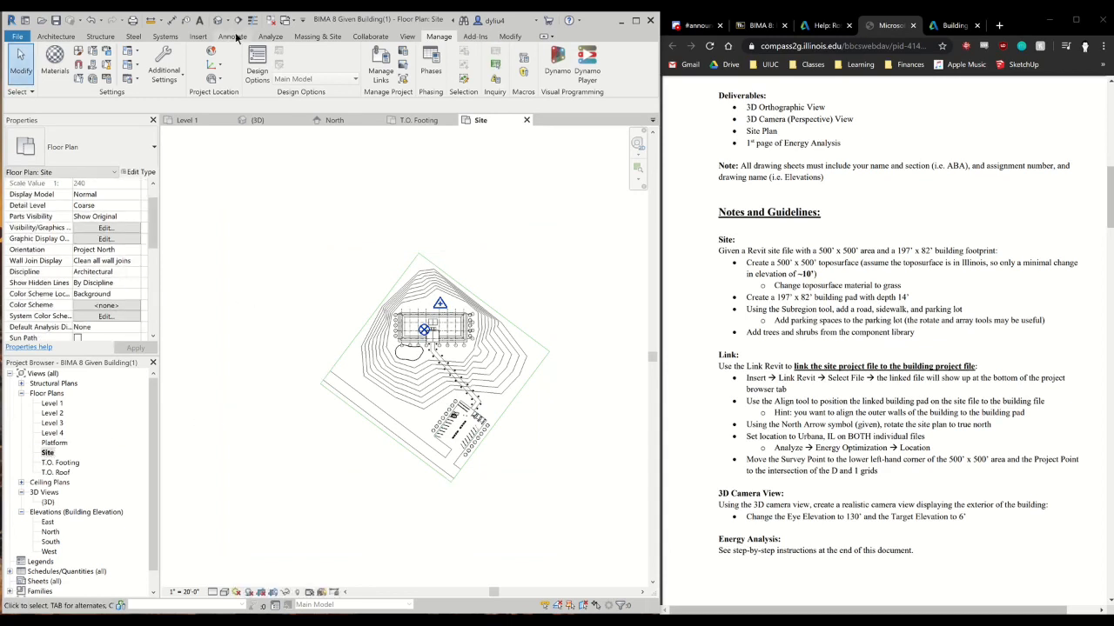
pyautogui.click(215, 81)
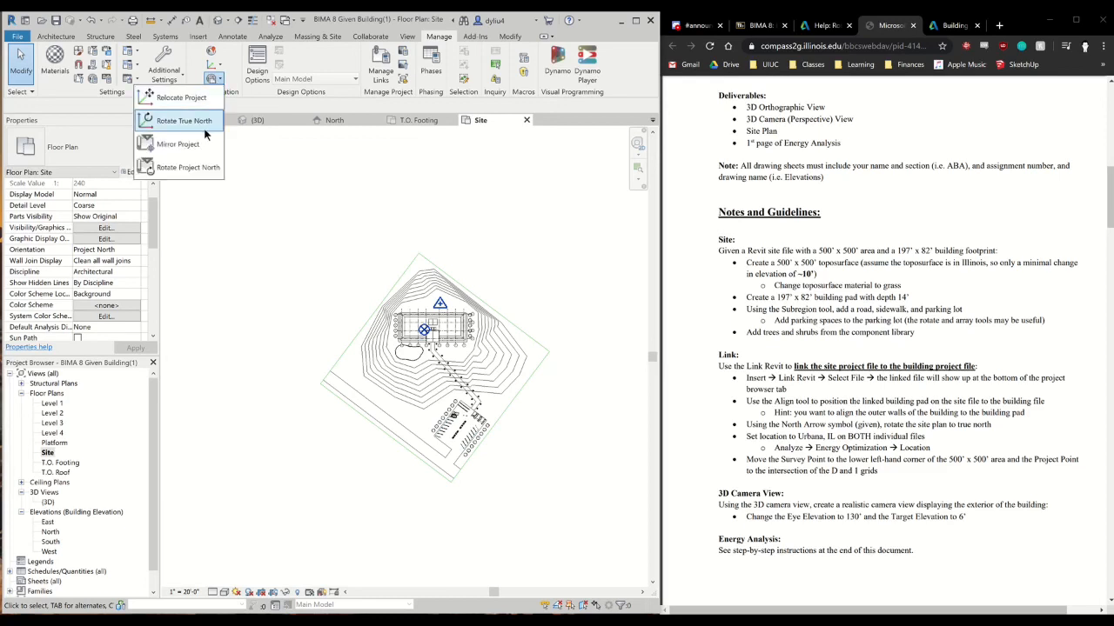
pyautogui.click(207, 122)
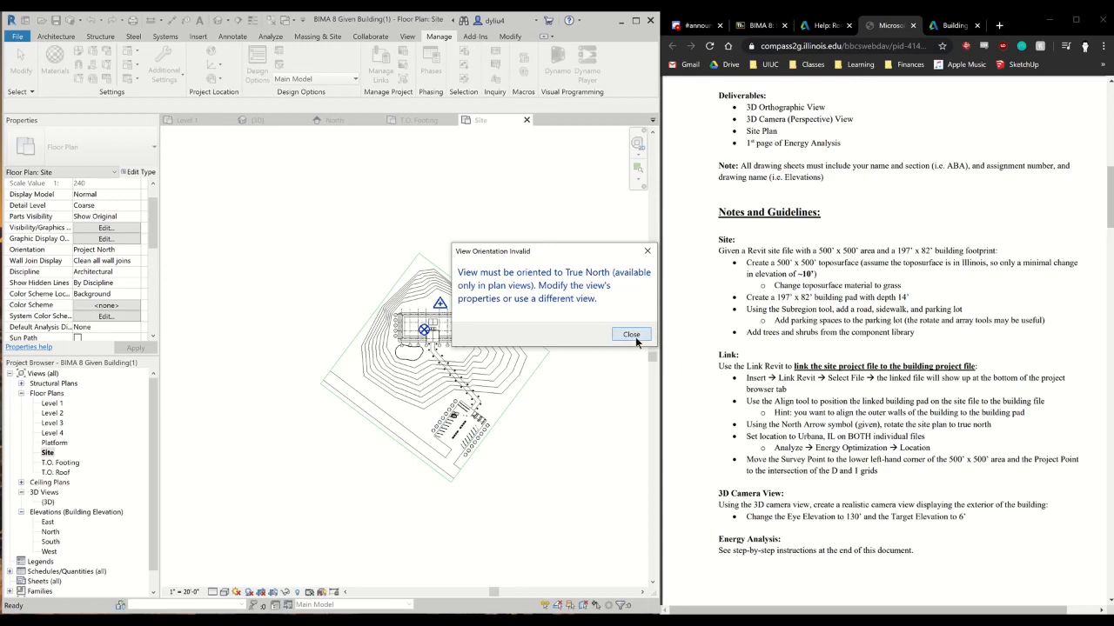
pyautogui.click(631, 335)
# Start the Symbol command for the Site plan and load the North Arrow 2 family from the library's Annotations folder
pyautogui.moveTo(485, 233); pyautogui.dragTo(327, 237, button='middle')
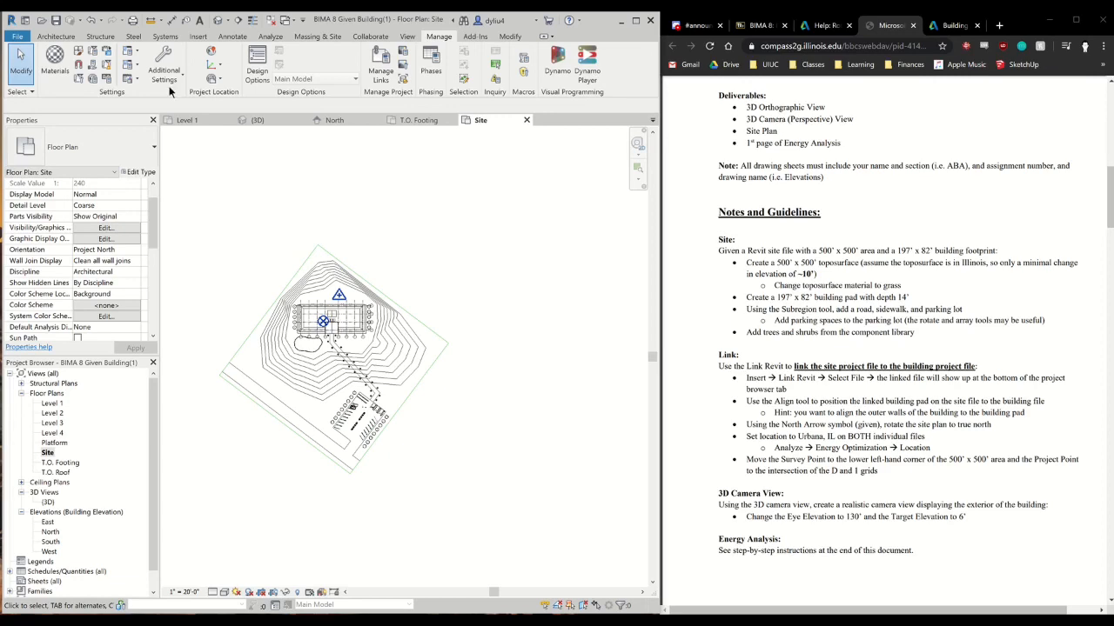
pyautogui.click(224, 38)
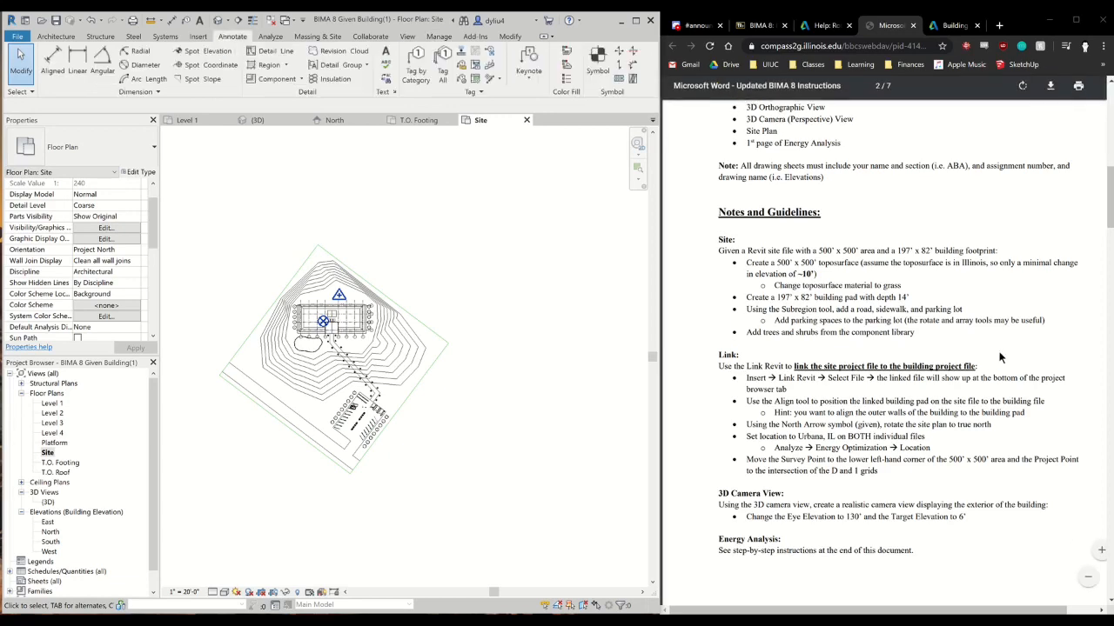
pyautogui.click(595, 65)
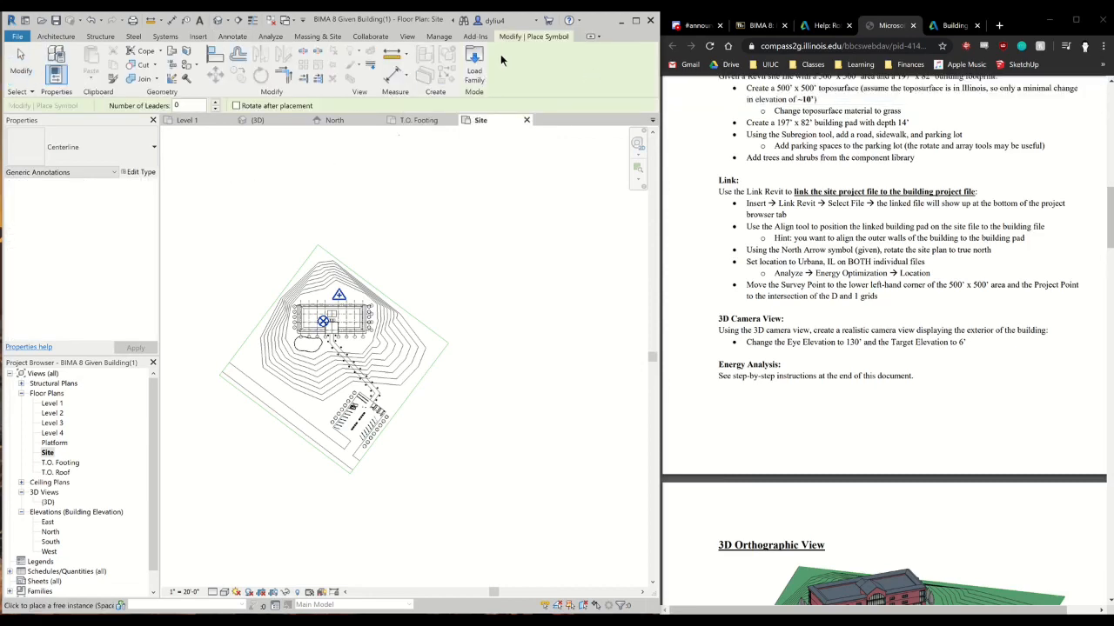
pyautogui.click(470, 58)
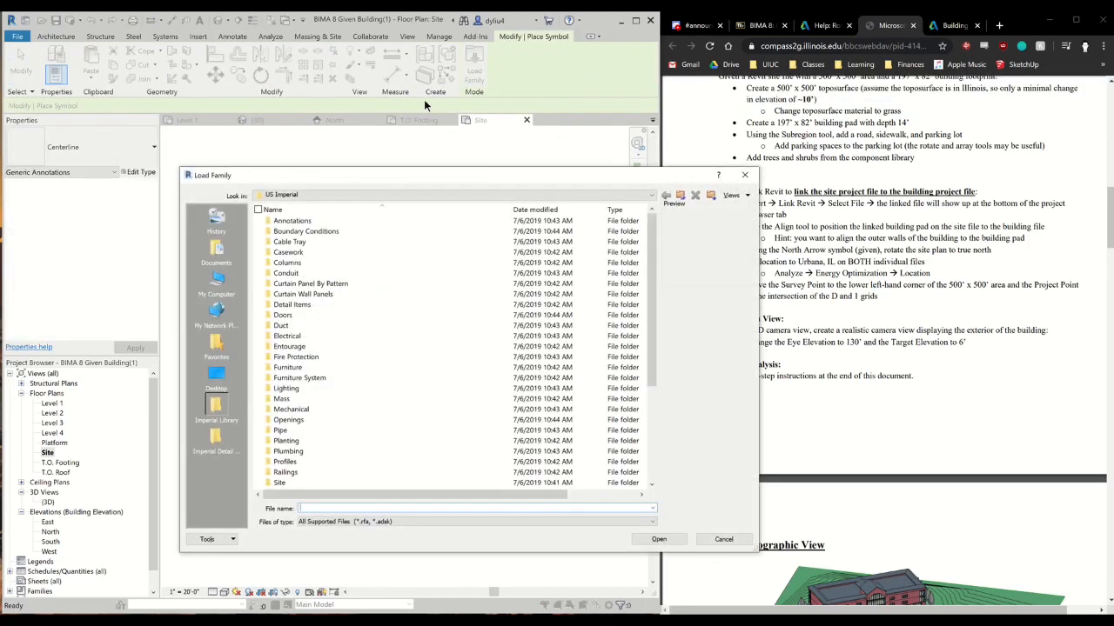
pyautogui.doubleClick(292, 221)
pyautogui.scroll(-2, 366, 361)
pyautogui.scroll(-4, 365, 365)
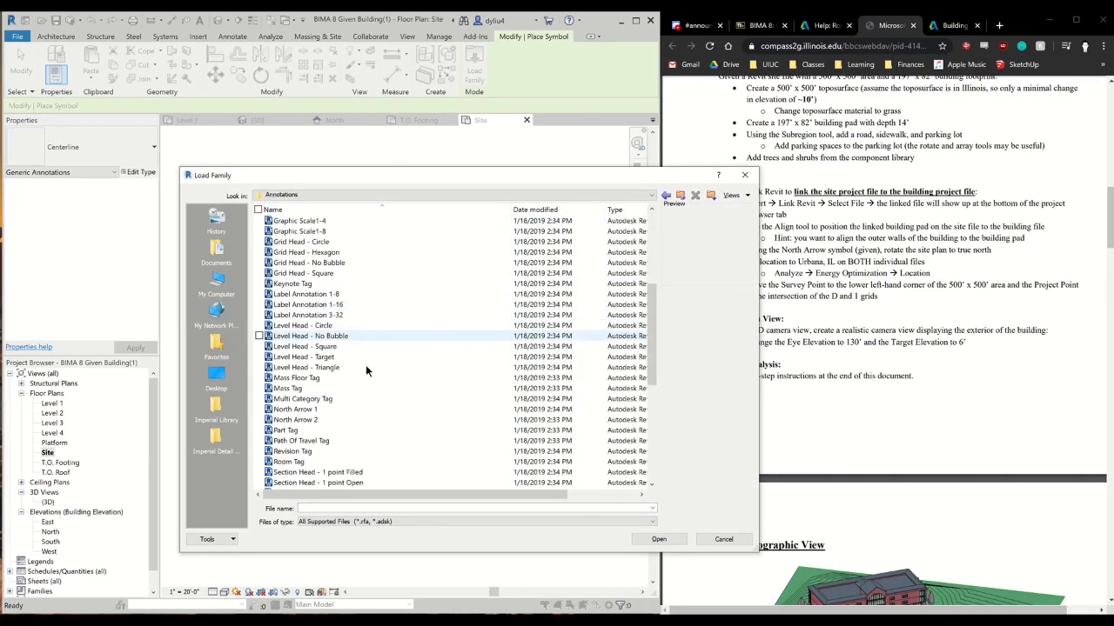
pyautogui.click(338, 411)
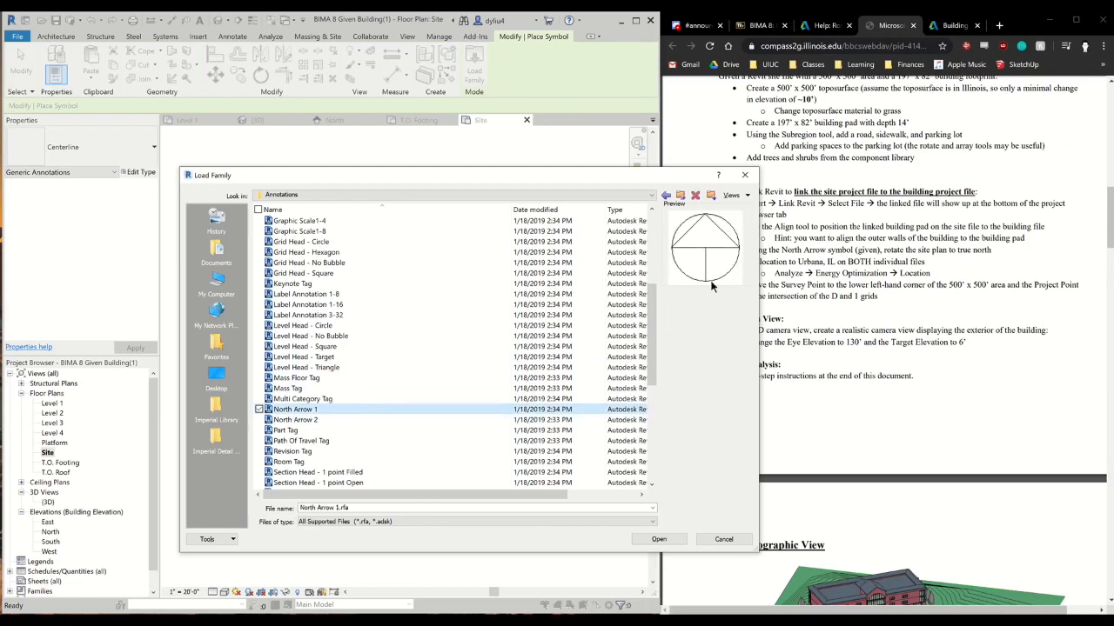
pyautogui.click(340, 420)
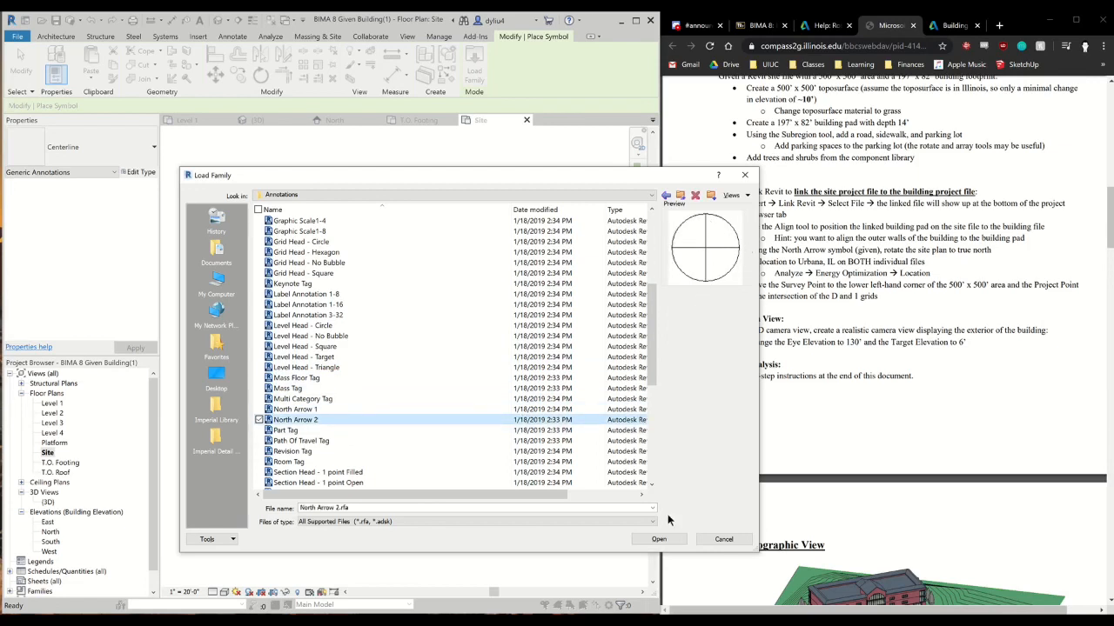
pyautogui.click(658, 539)
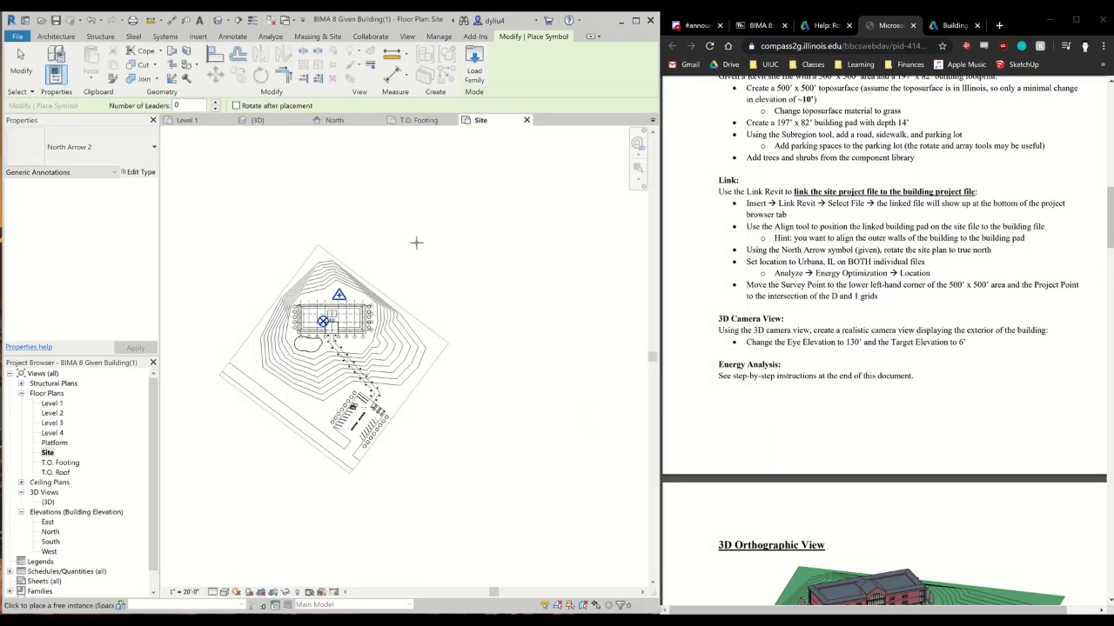
# Place a North Arrow 2 symbol outside the northeast edge of the site boundary and end symbol placement
pyautogui.scroll(5, 408, 286)
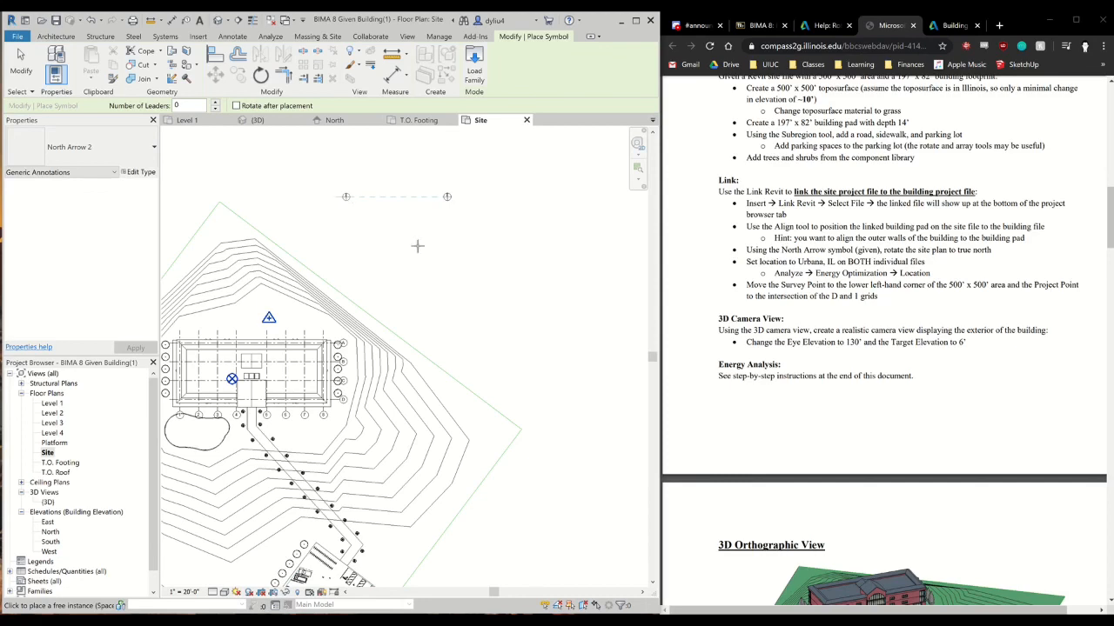
pyautogui.scroll(-2, 385, 290)
pyautogui.moveTo(381, 300); pyautogui.dragTo(423, 279, button='middle')
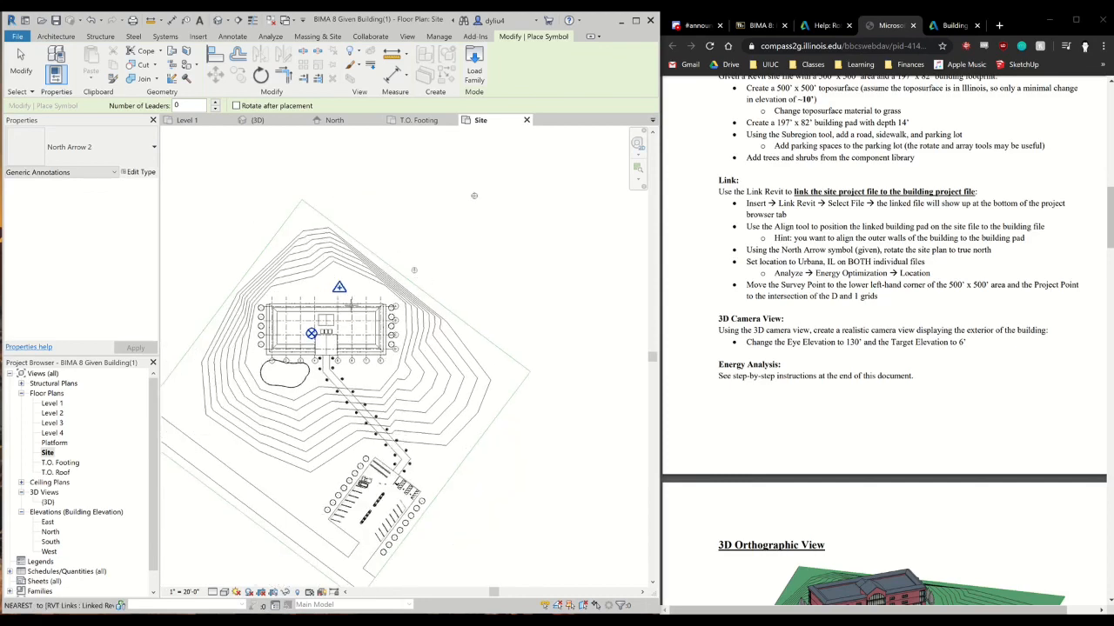
pyautogui.press('Escape')
pyautogui.press('Escape')
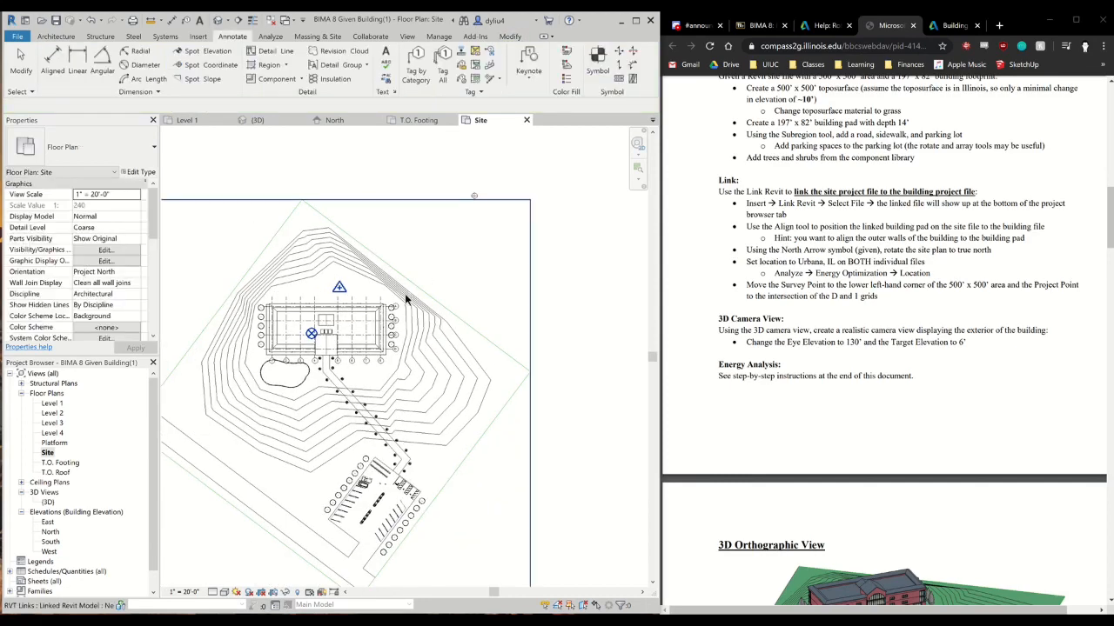
# Set the Site view's orientation to True North and apply it
pyautogui.click(133, 273)
pyautogui.click(136, 273)
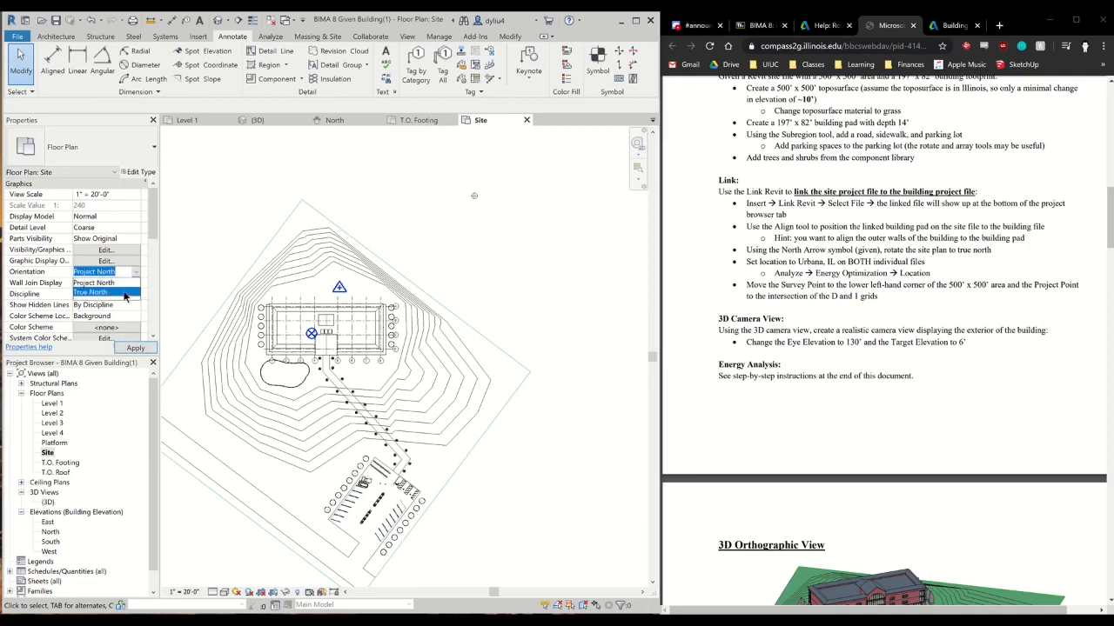
pyautogui.click(124, 294)
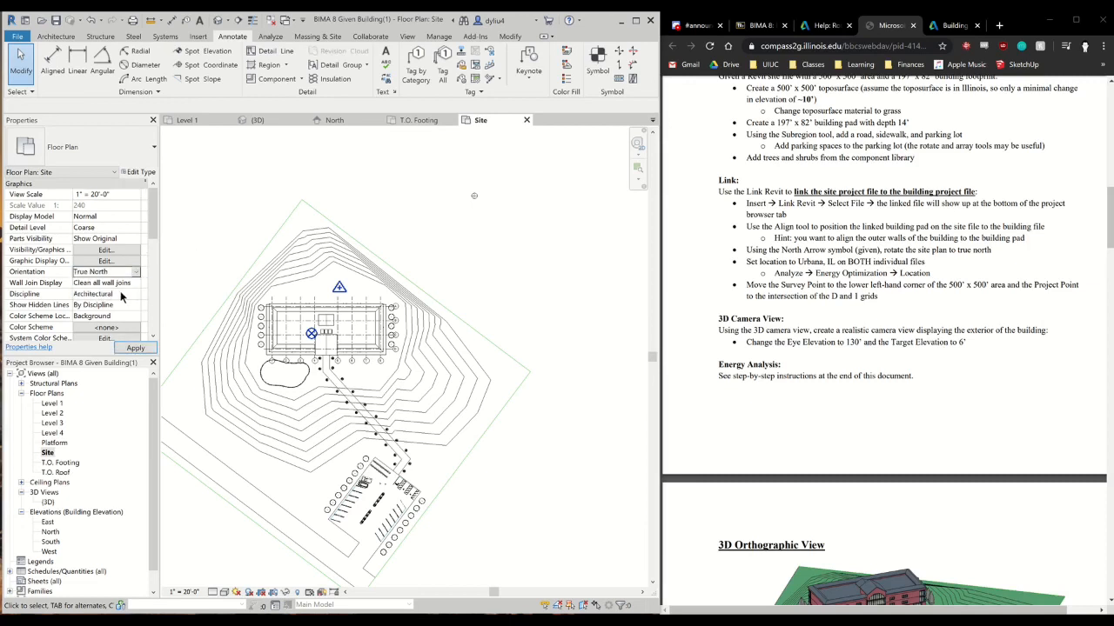
pyautogui.click(135, 349)
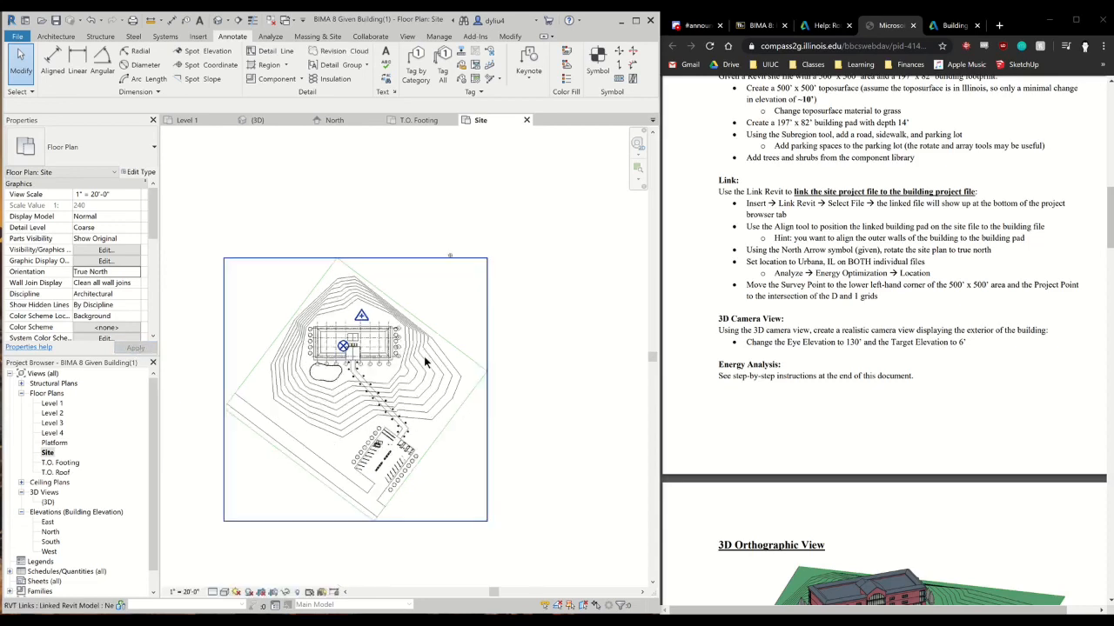
# Use Rotate True North to turn the site about 37° counter-clockwise around the project base point, matching the instructions' Site Plan
pyautogui.scroll(2, 437, 279)
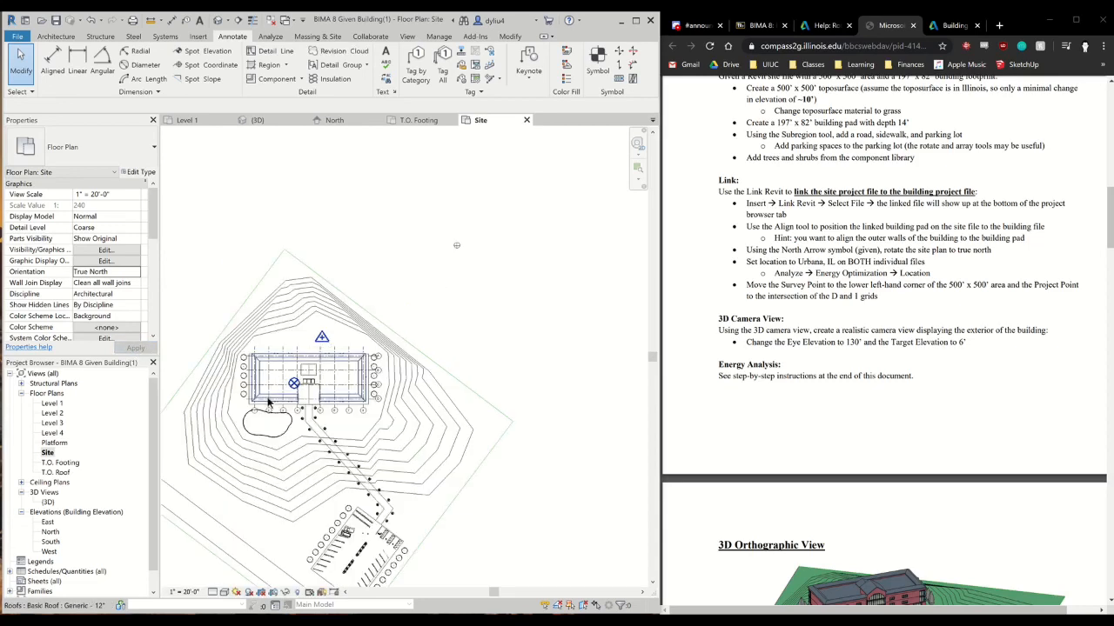
pyautogui.click(294, 384)
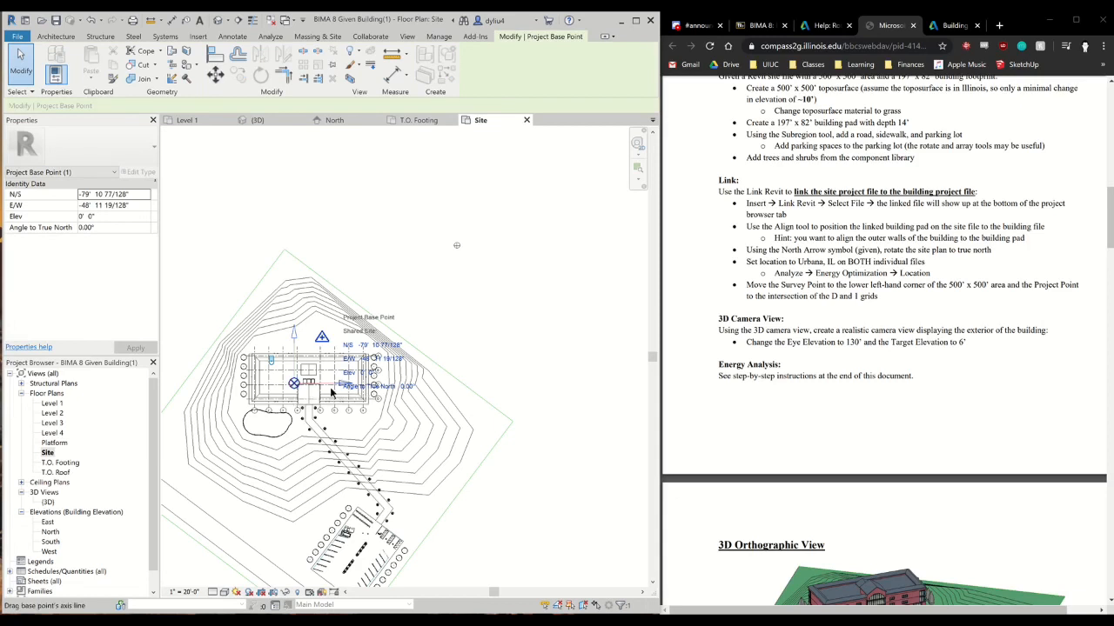
pyautogui.click(438, 37)
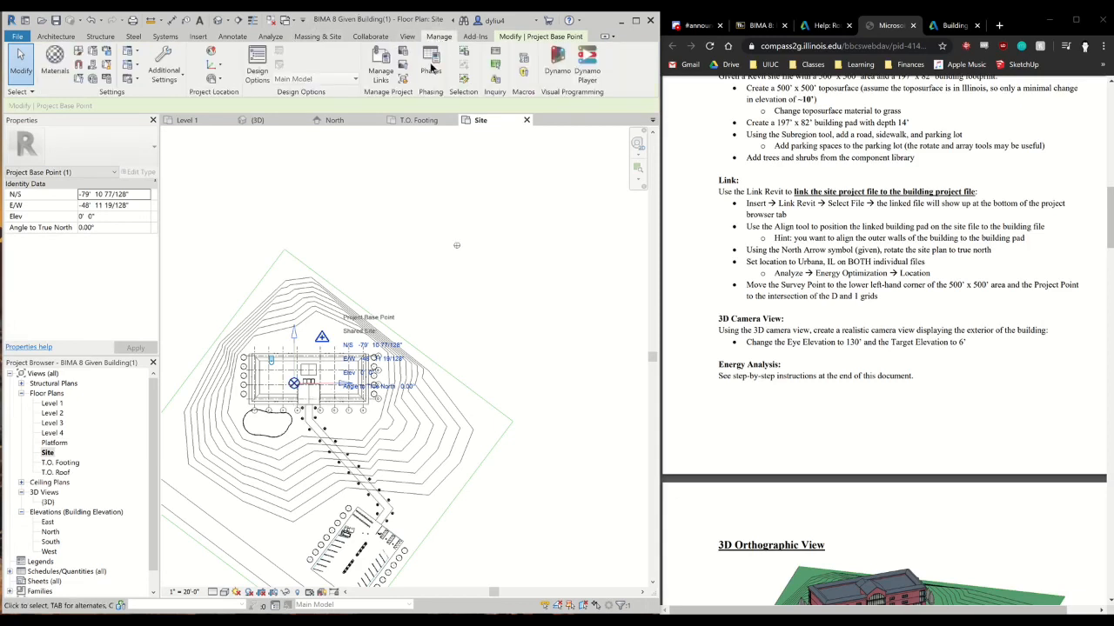
pyautogui.click(222, 80)
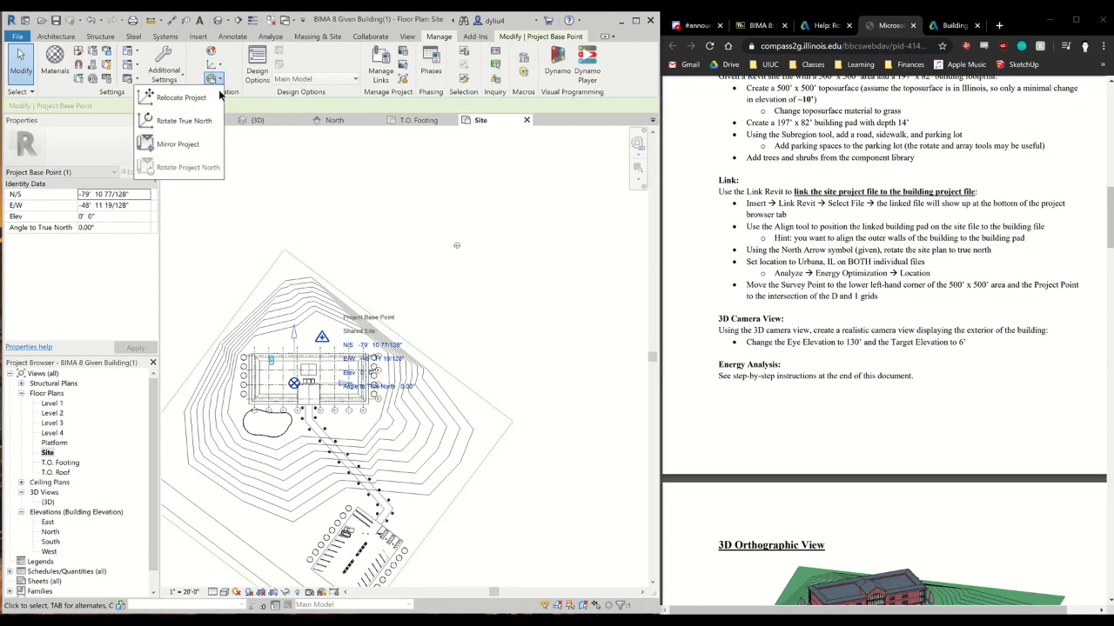
pyautogui.click(198, 122)
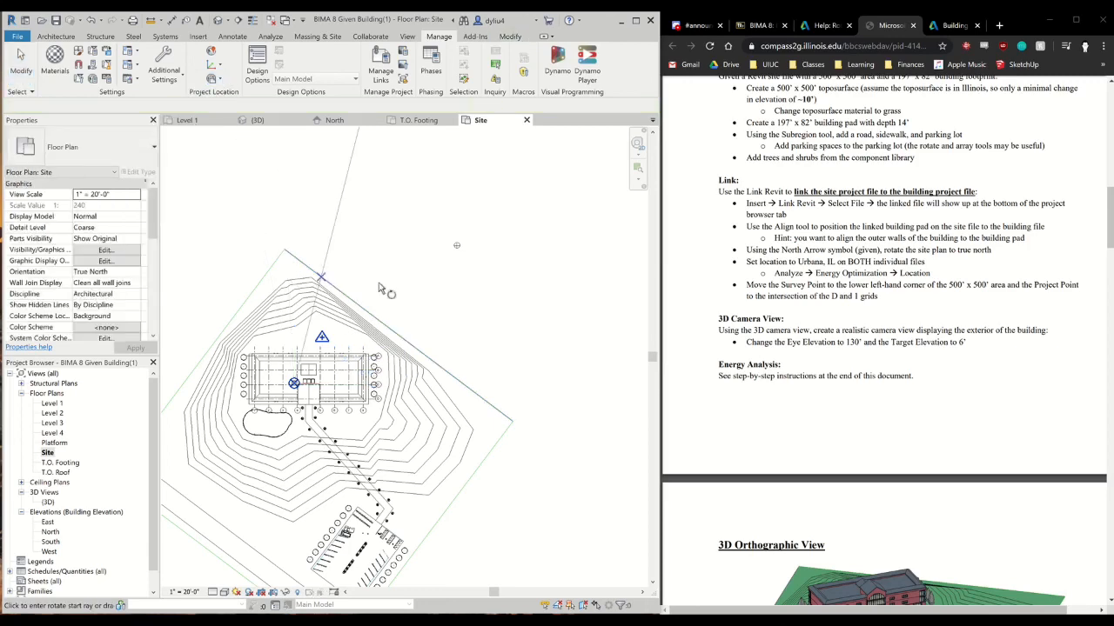
pyautogui.scroll(-1, 857, 402)
pyautogui.scroll(-2, 857, 403)
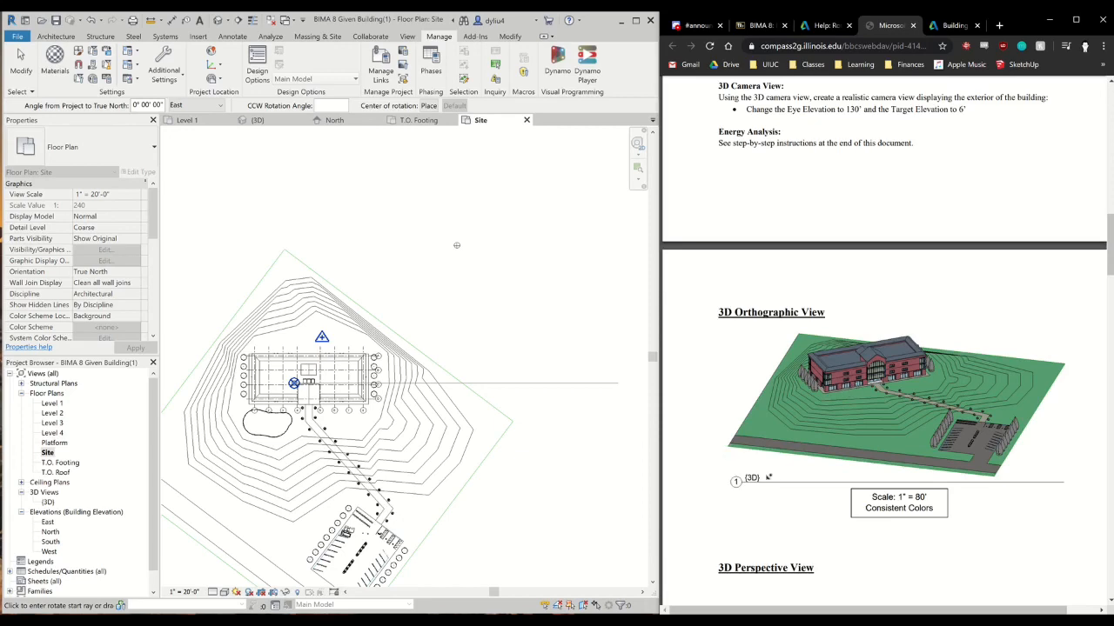
pyautogui.scroll(-10, 774, 476)
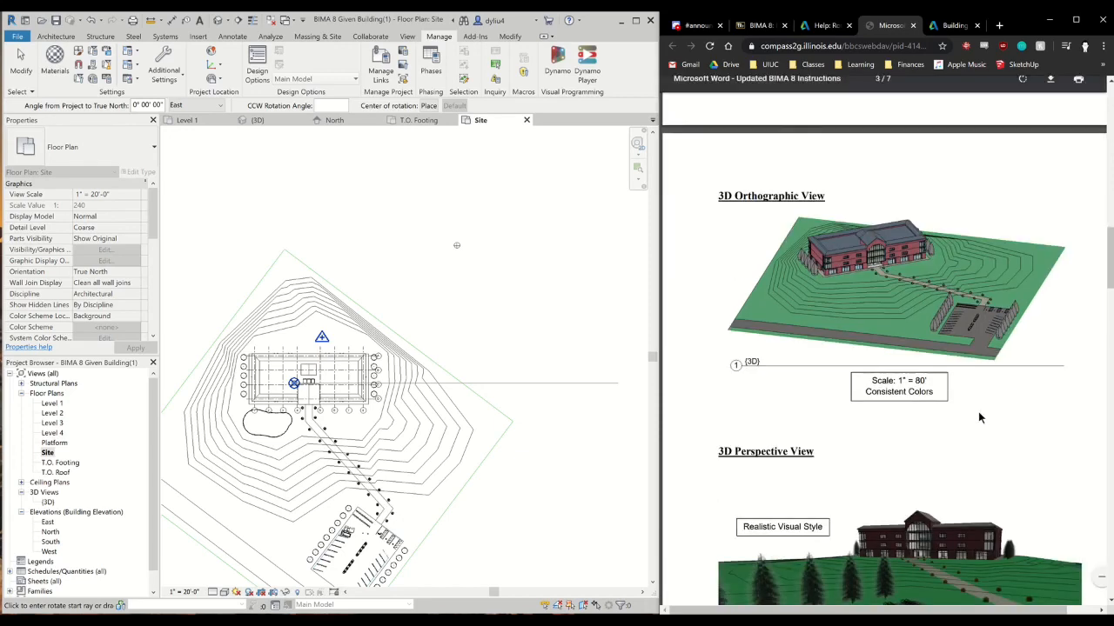
pyautogui.scroll(-1, 948, 415)
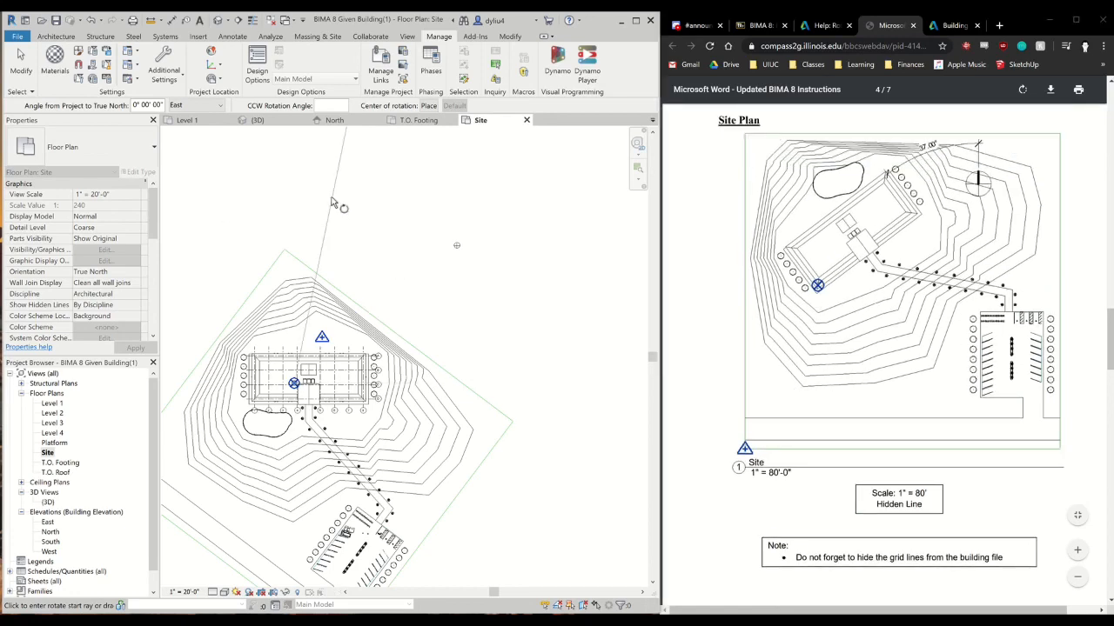
pyautogui.click(292, 142)
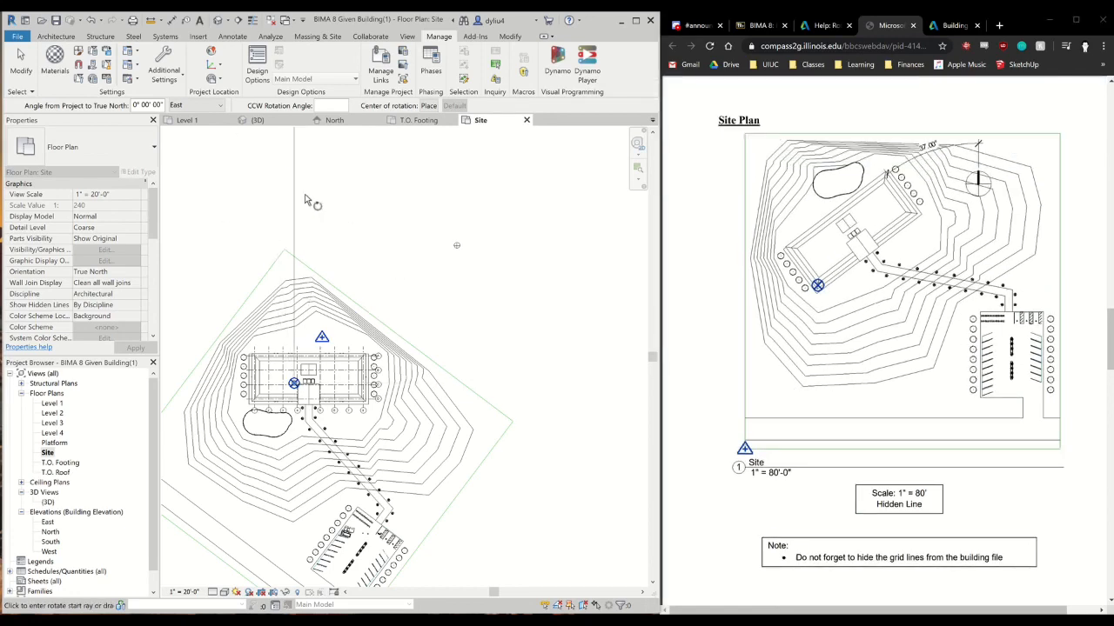
pyautogui.scroll(-2, 300, 185)
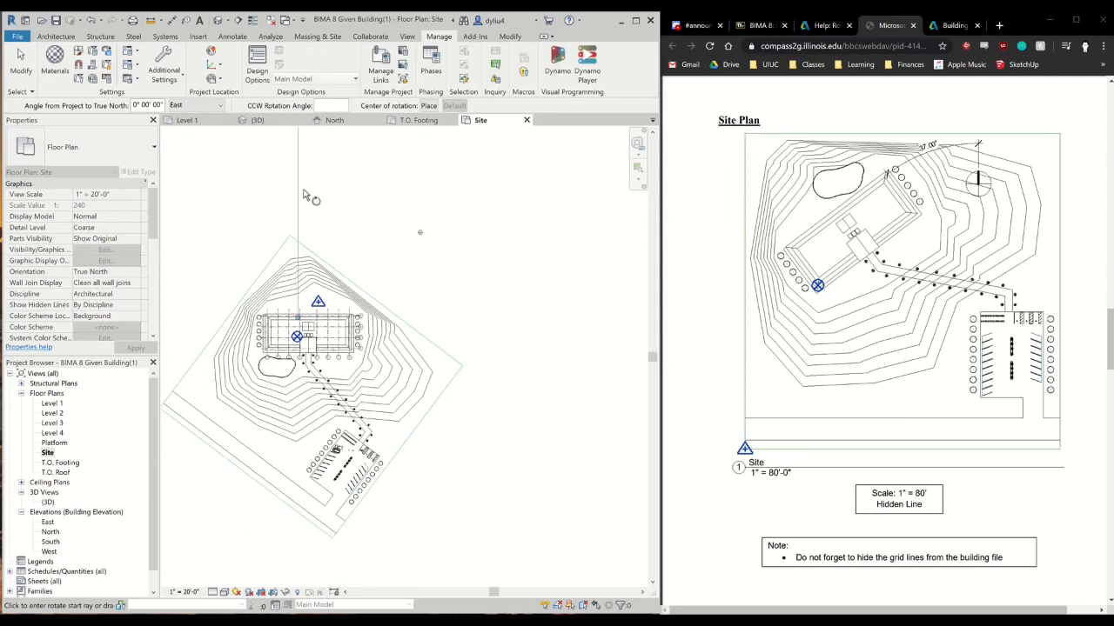
pyautogui.click(299, 142)
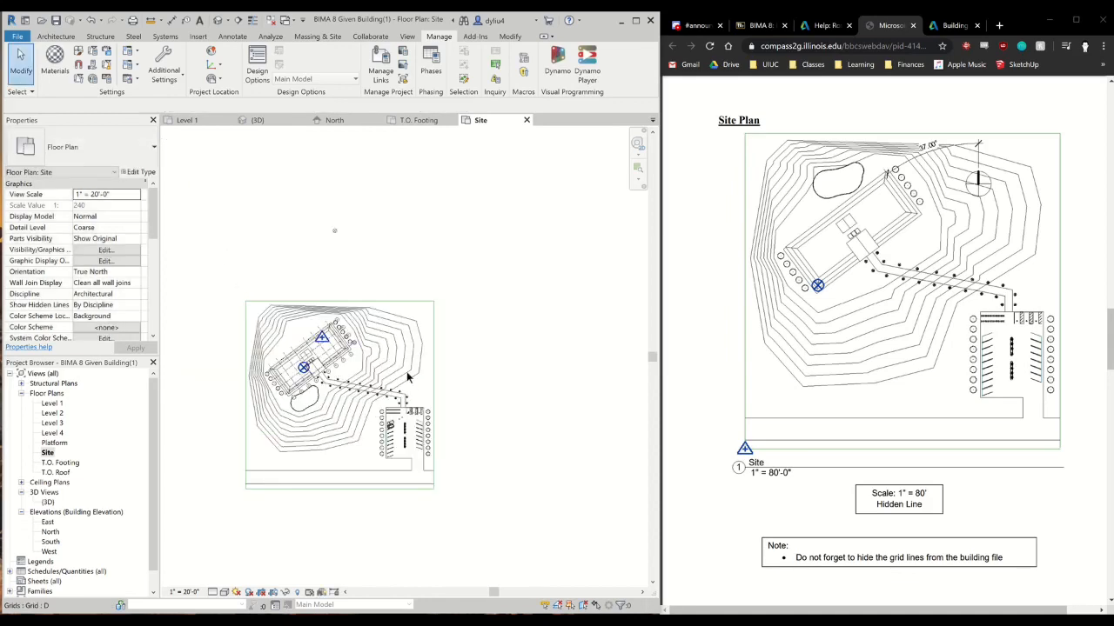
# Place another North Arrow 2 symbol just northeast of the building, beside the grid A and B bubbles
pyautogui.scroll(2, 341, 270)
pyautogui.moveTo(337, 272); pyautogui.dragTo(386, 224, button='middle')
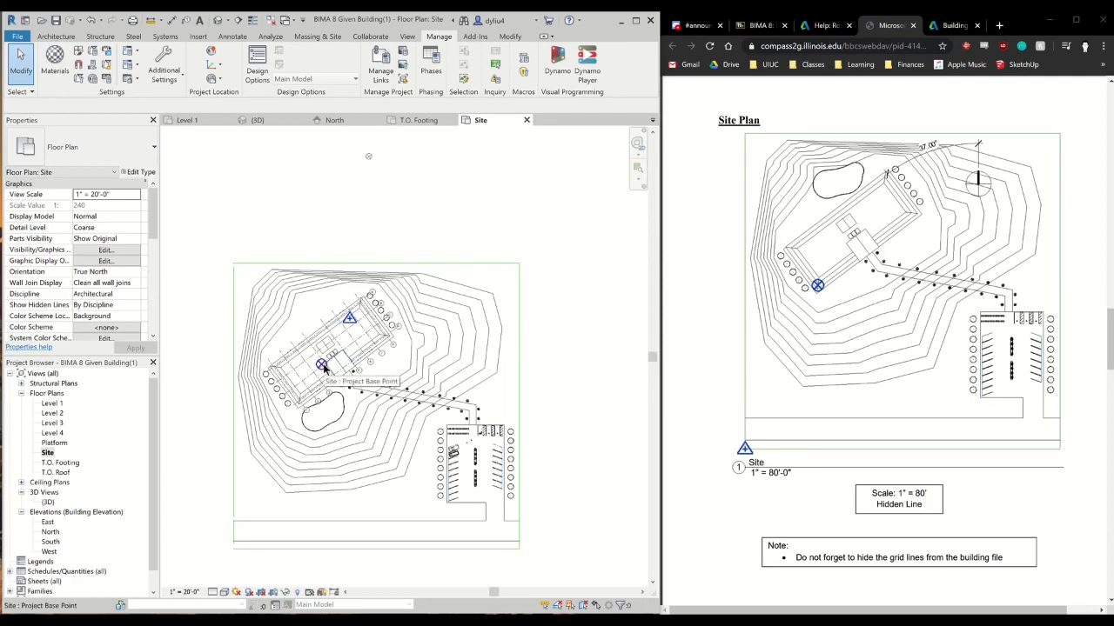
pyautogui.moveTo(555, 421); pyautogui.dragTo(539, 394, button='middle')
pyautogui.scroll(-1, 538, 391)
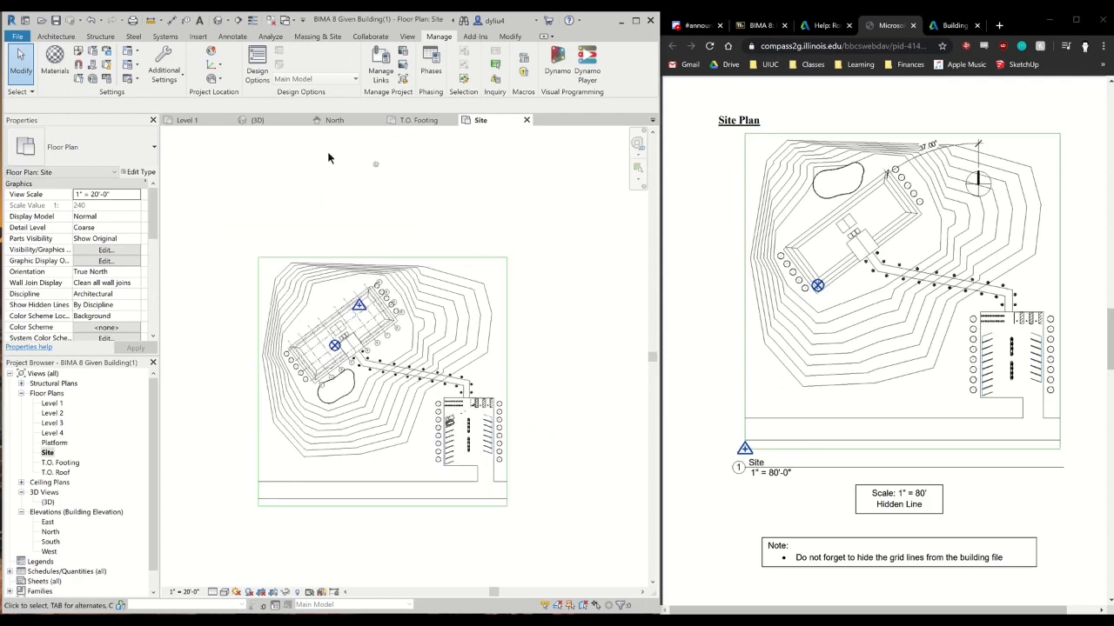
pyautogui.click(234, 39)
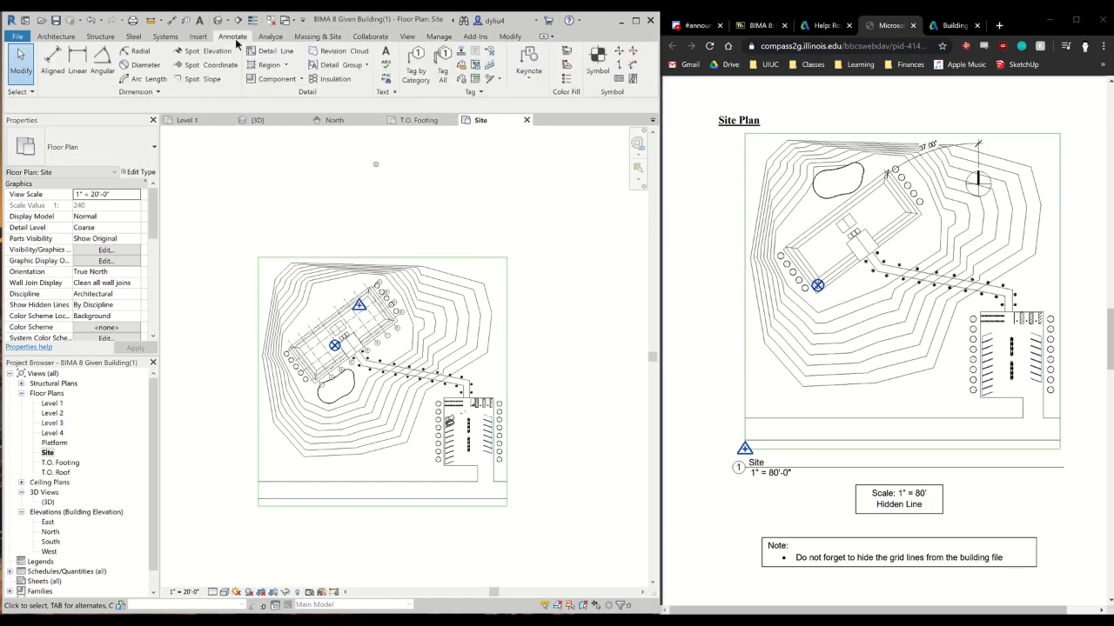
pyautogui.click(597, 63)
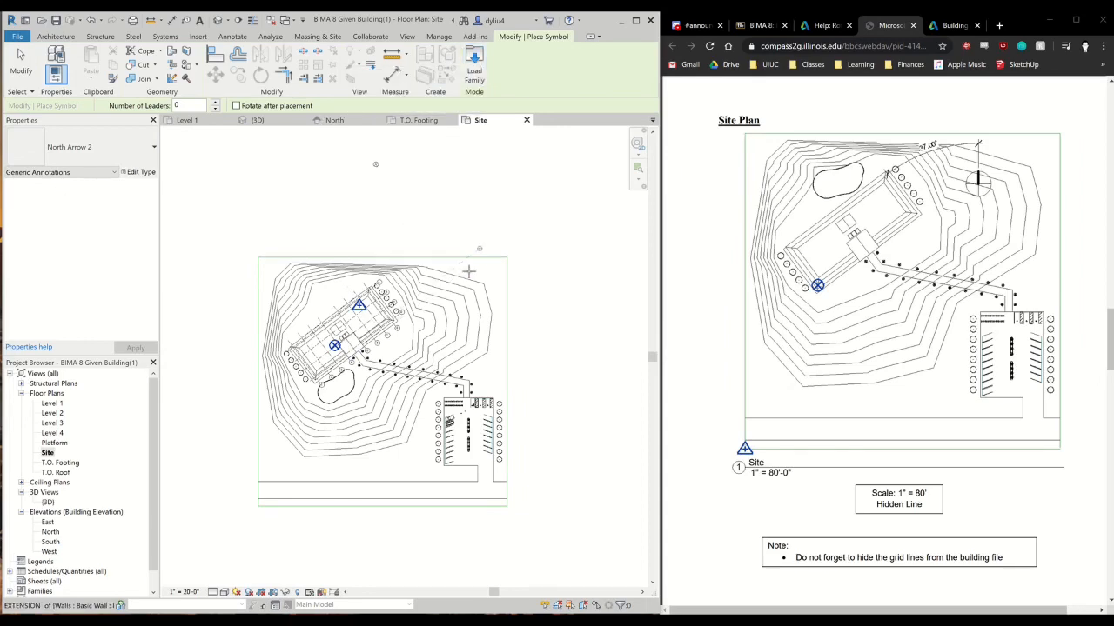
pyautogui.scroll(3, 430, 360)
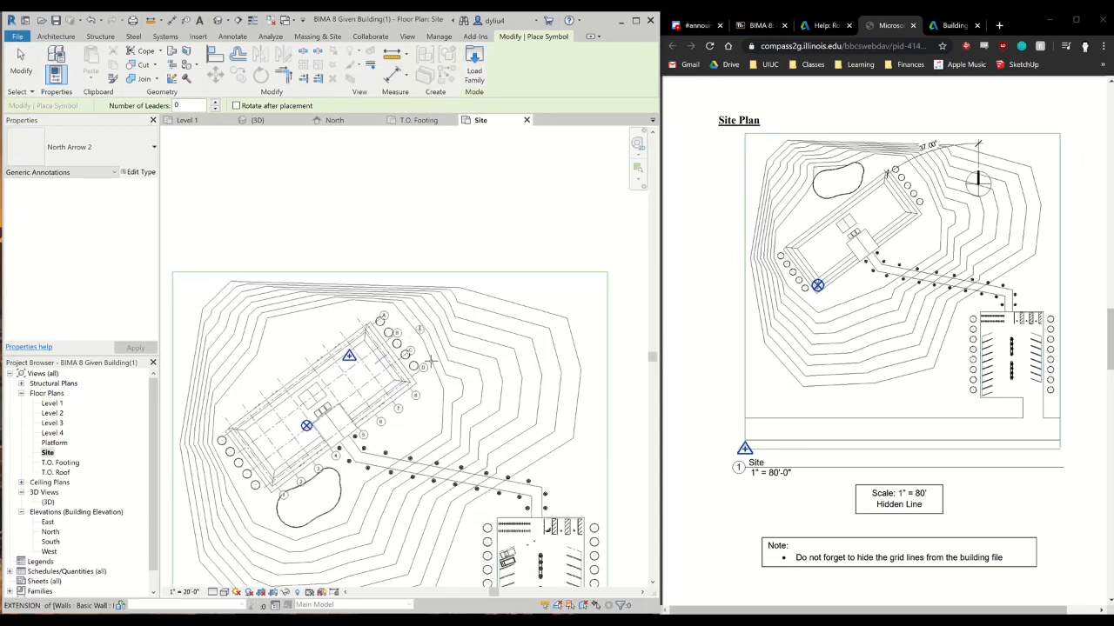
pyautogui.scroll(3, 423, 340)
pyautogui.click(419, 325)
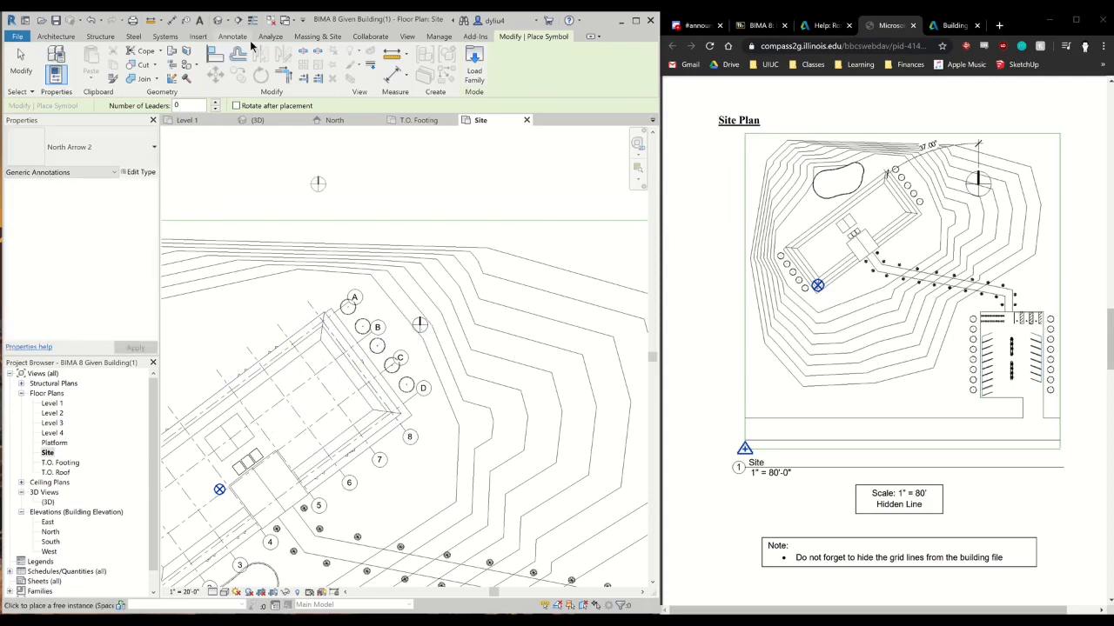
pyautogui.click(233, 37)
pyautogui.click(101, 57)
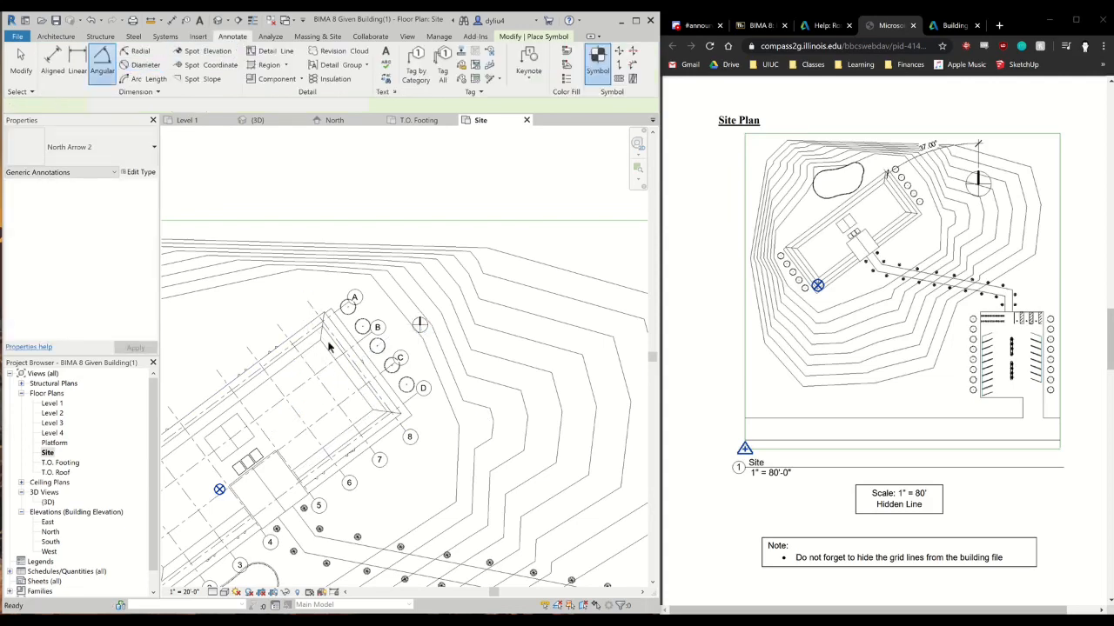
pyautogui.click(420, 319)
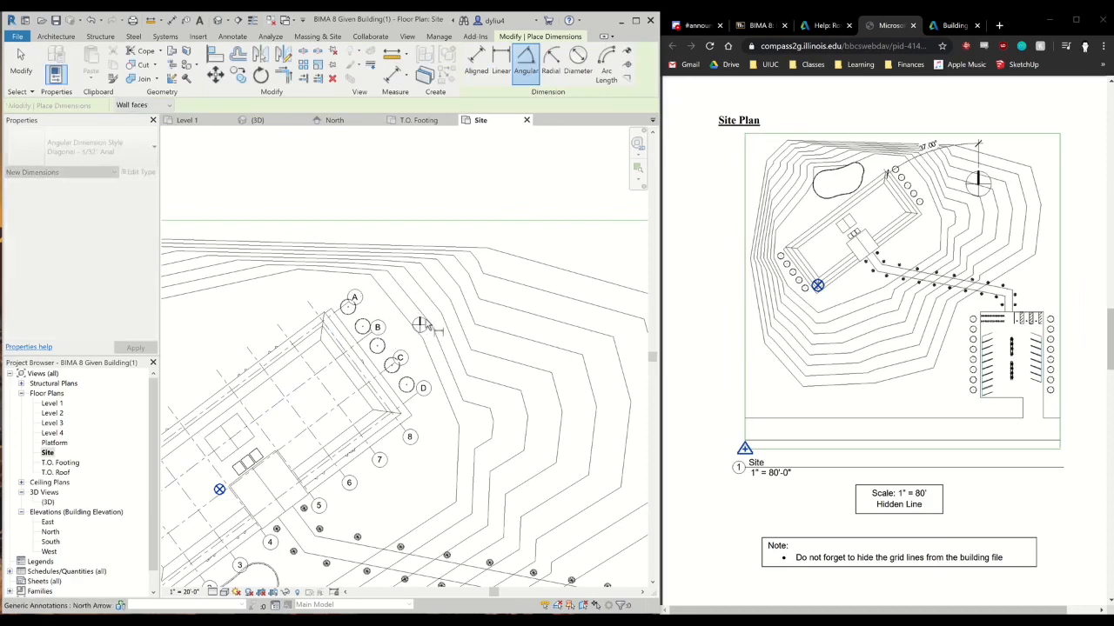
pyautogui.scroll(5, 424, 327)
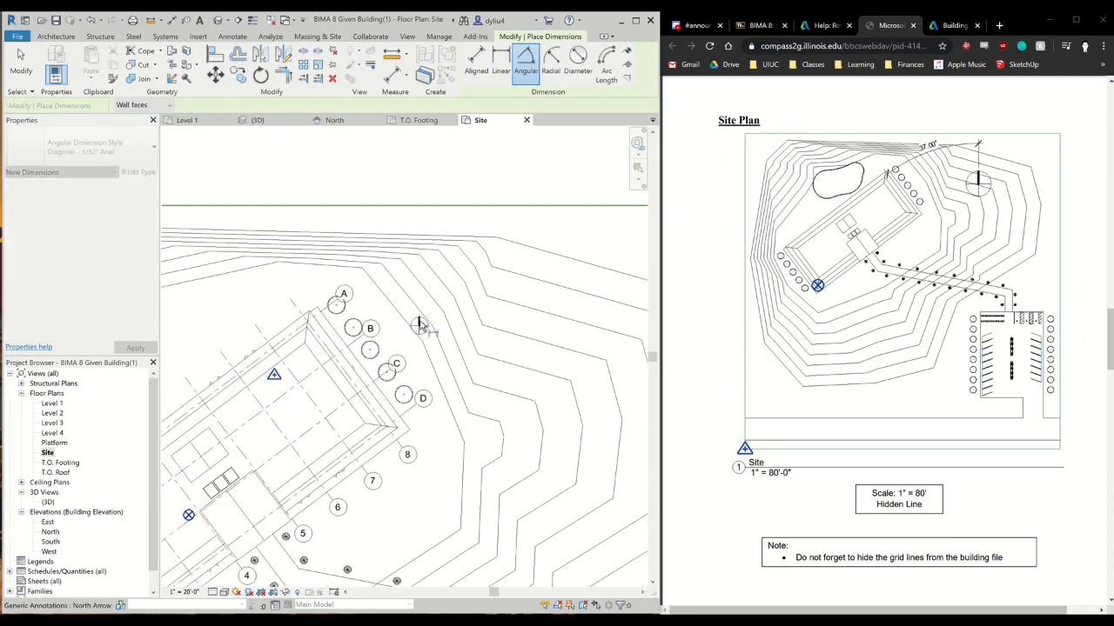
pyautogui.click(409, 334)
pyautogui.scroll(-5, 423, 319)
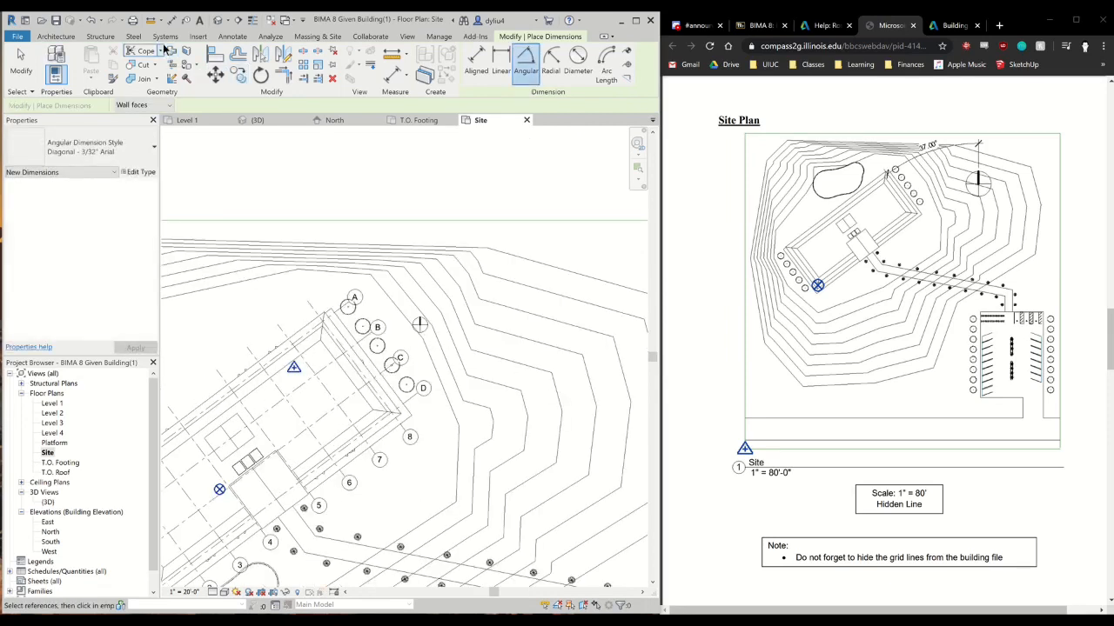
pyautogui.click(232, 36)
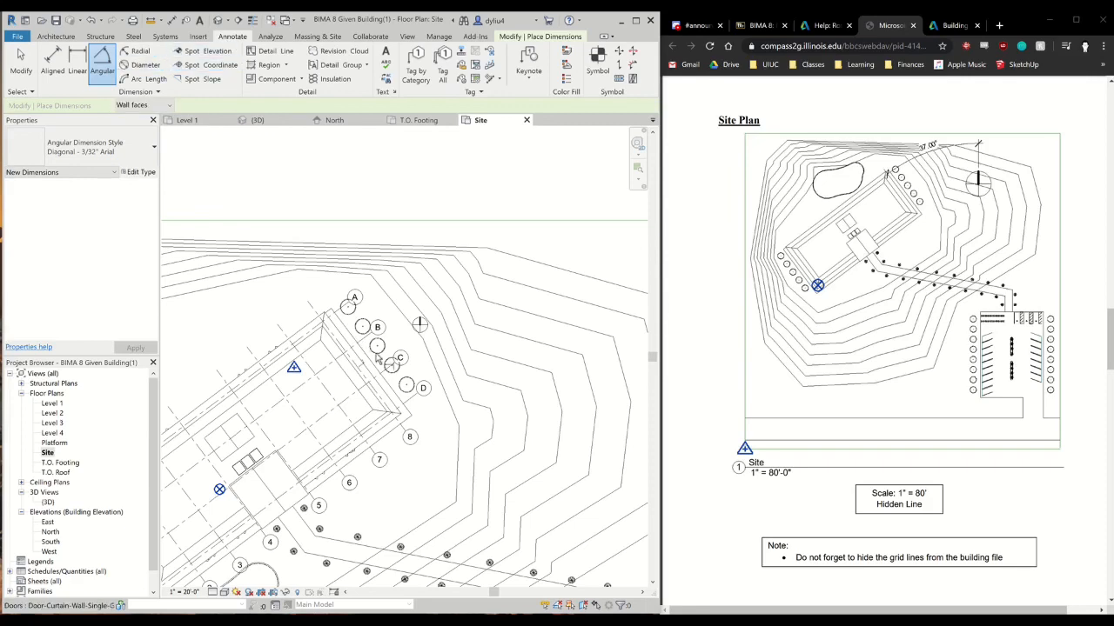
pyautogui.scroll(3, 421, 329)
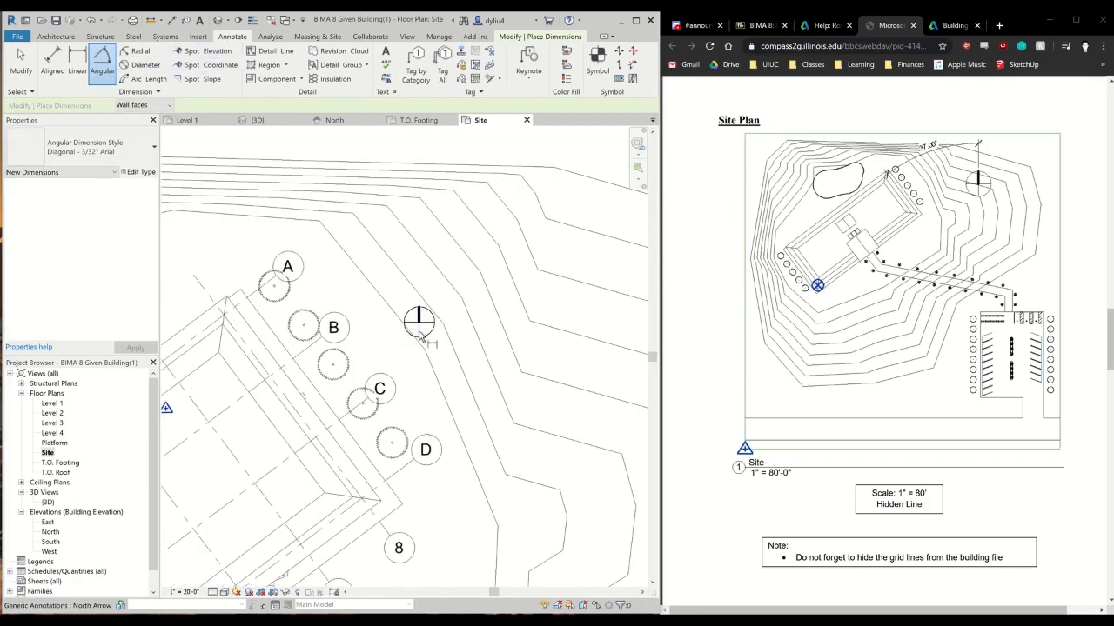
pyautogui.click(270, 328)
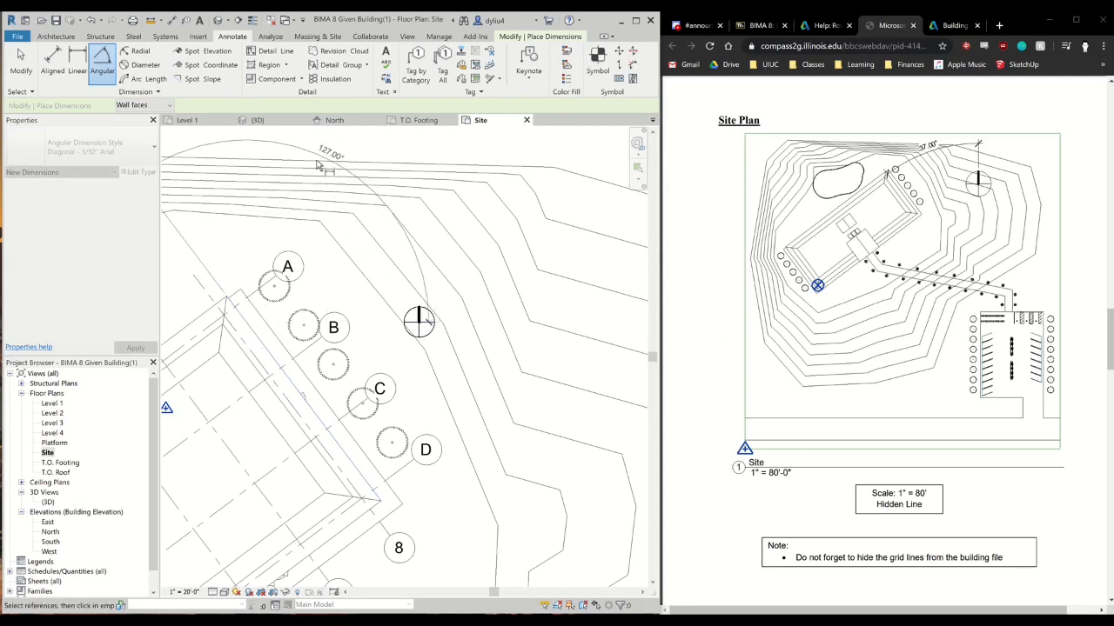
pyautogui.press('Escape')
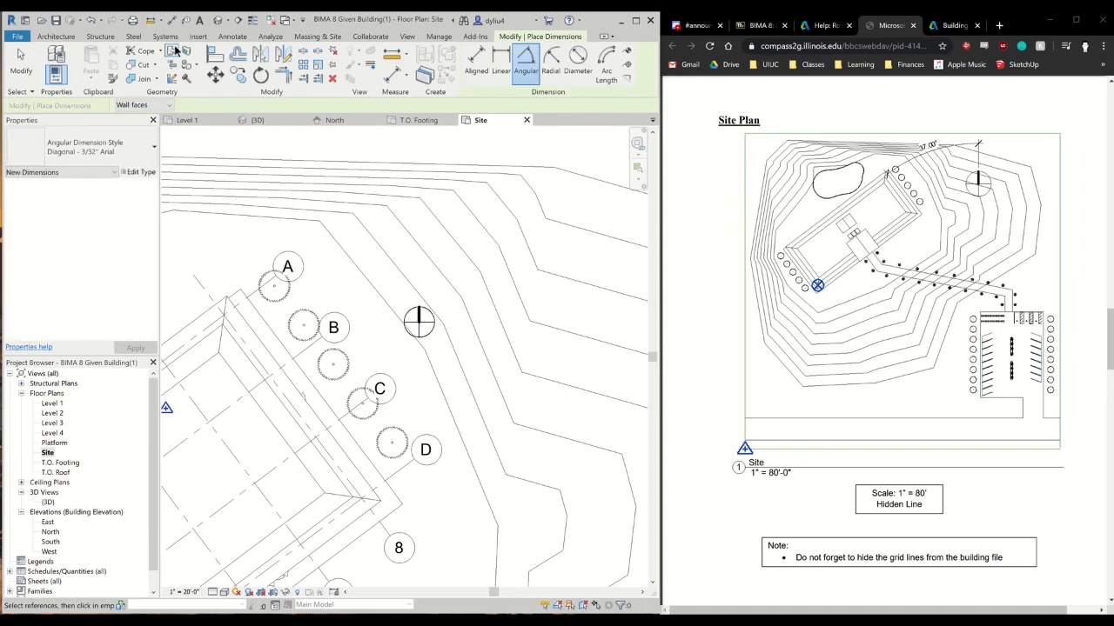
# Add an angular dimension from the north arrow's vertical line to the building's northeast roof edge, with the arc north of the building
pyautogui.click(230, 41)
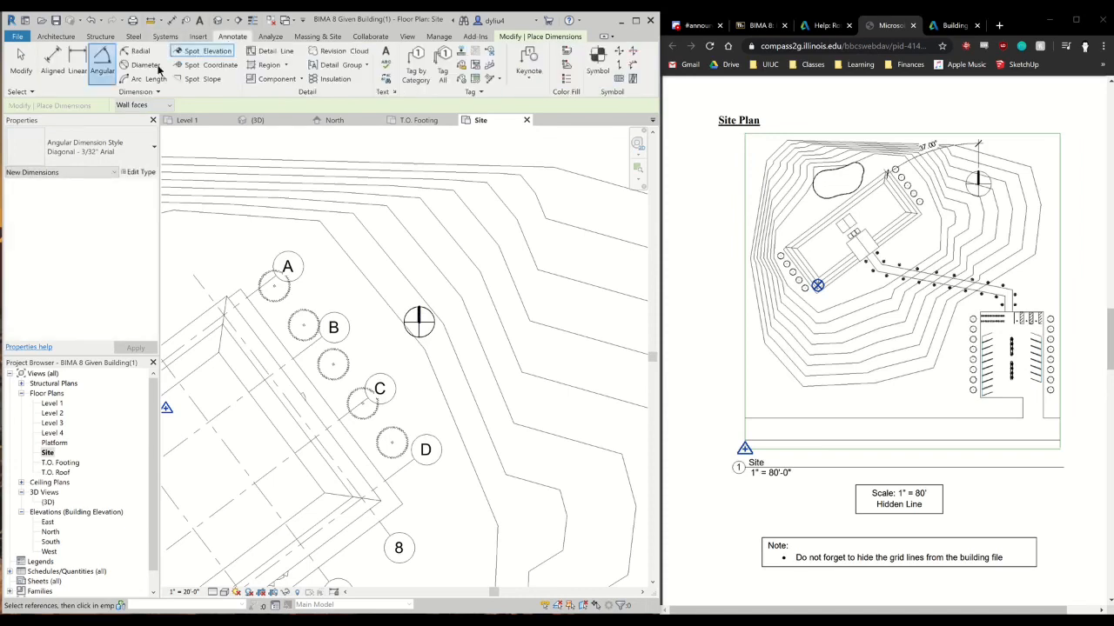
pyautogui.click(420, 316)
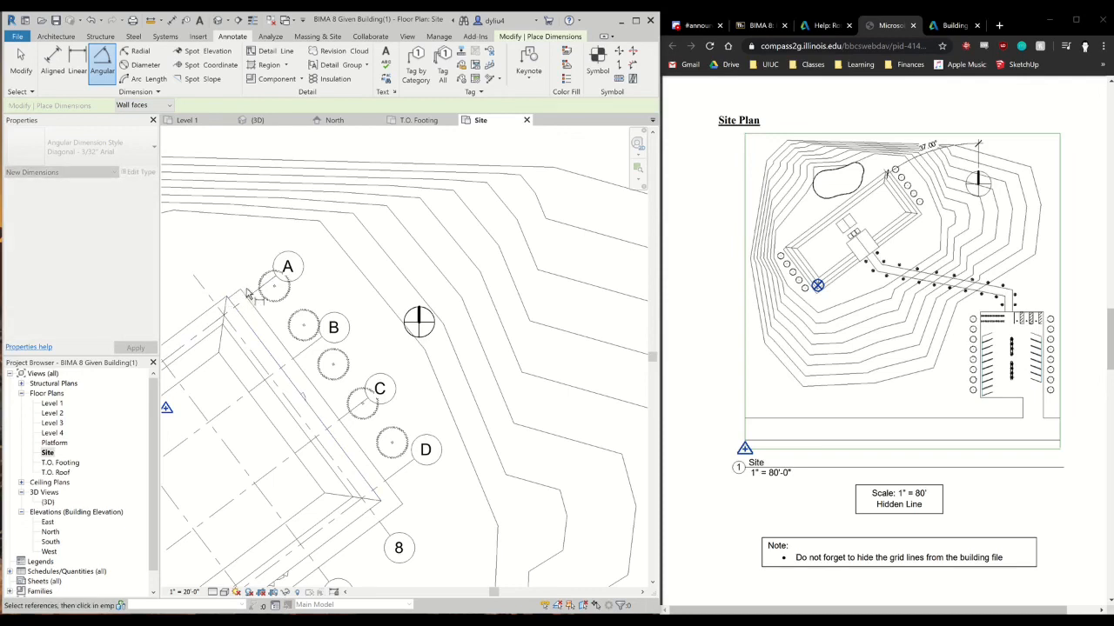
pyautogui.click(233, 341)
pyautogui.click(235, 202)
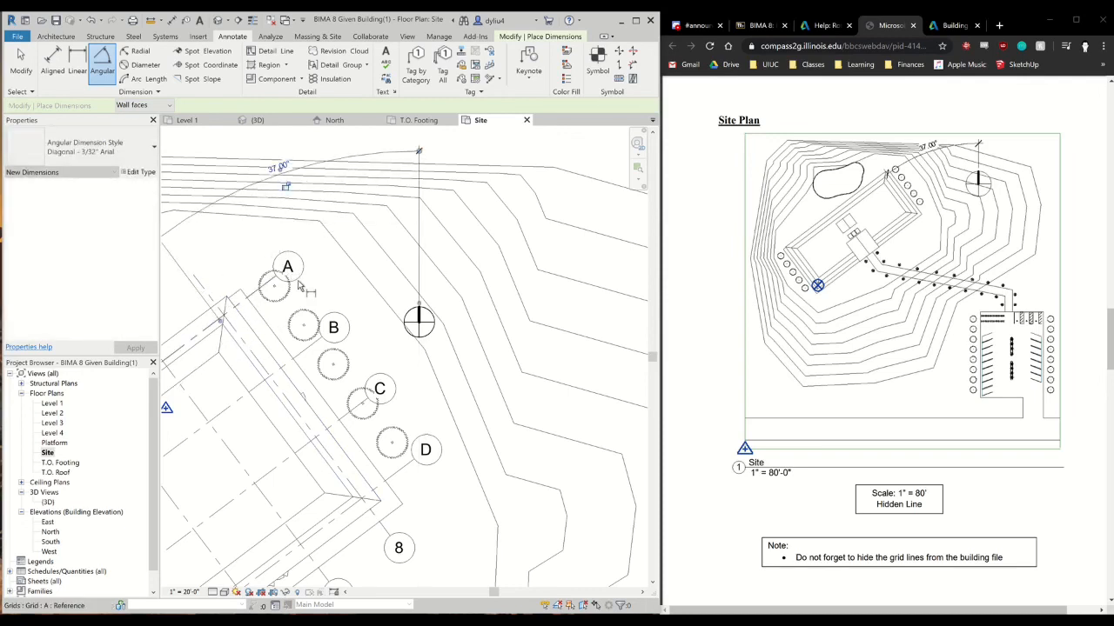
pyautogui.scroll(-5, 417, 340)
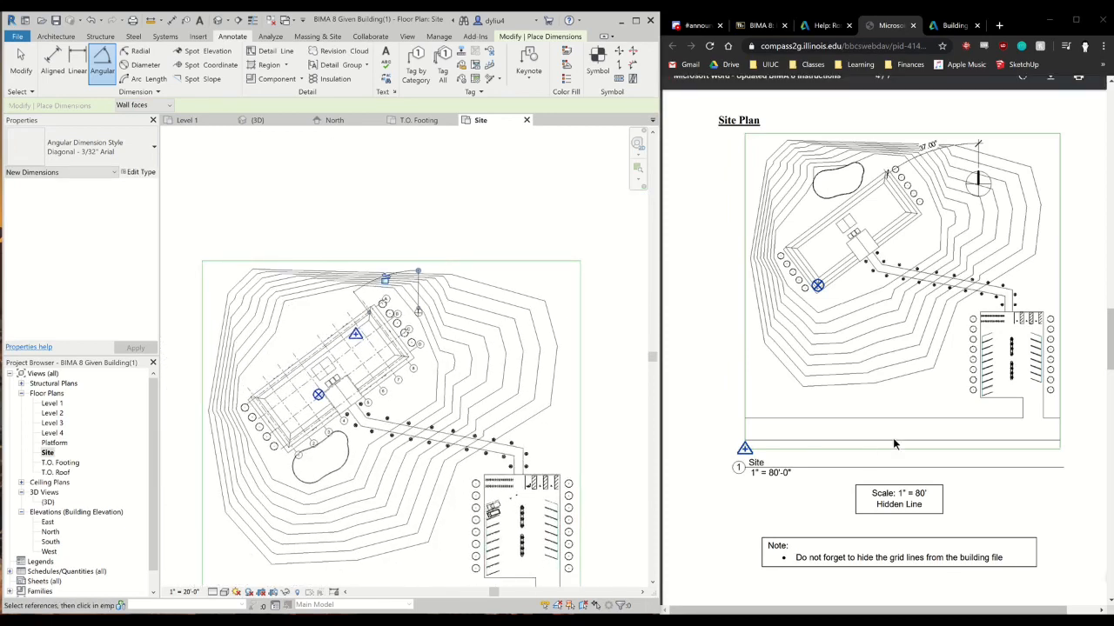
# Review the Energy Analysis Instructions, covering the Energy Settings, the advanced Building Data, the Generate messages and the Autodesk sign-in
pyautogui.scroll(-4, 894, 437)
pyautogui.scroll(-4, 895, 443)
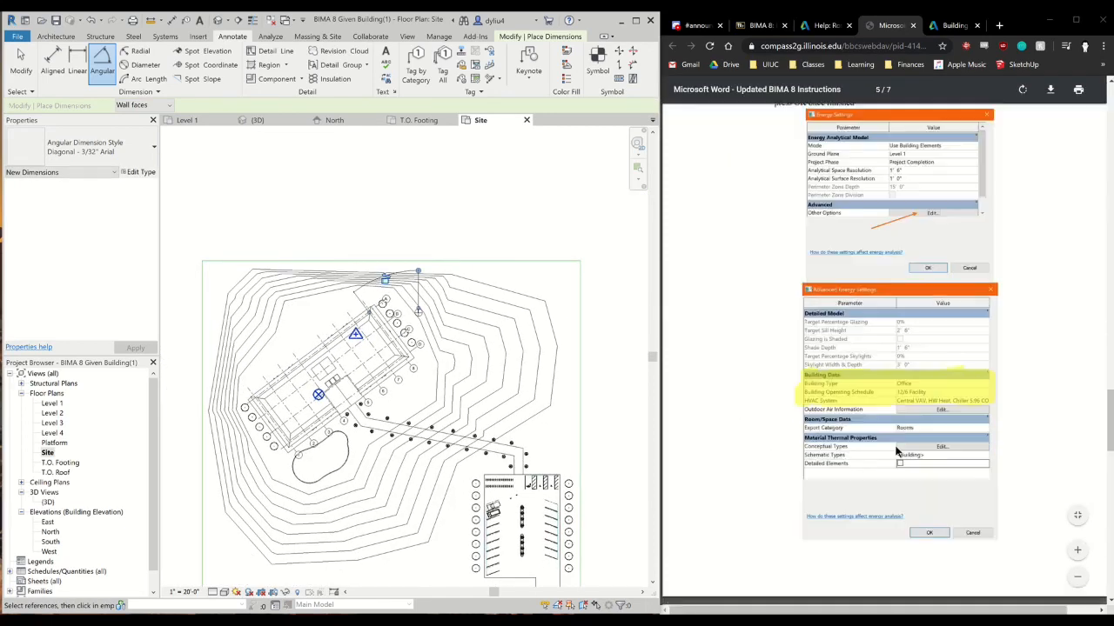
pyautogui.scroll(-10, 895, 443)
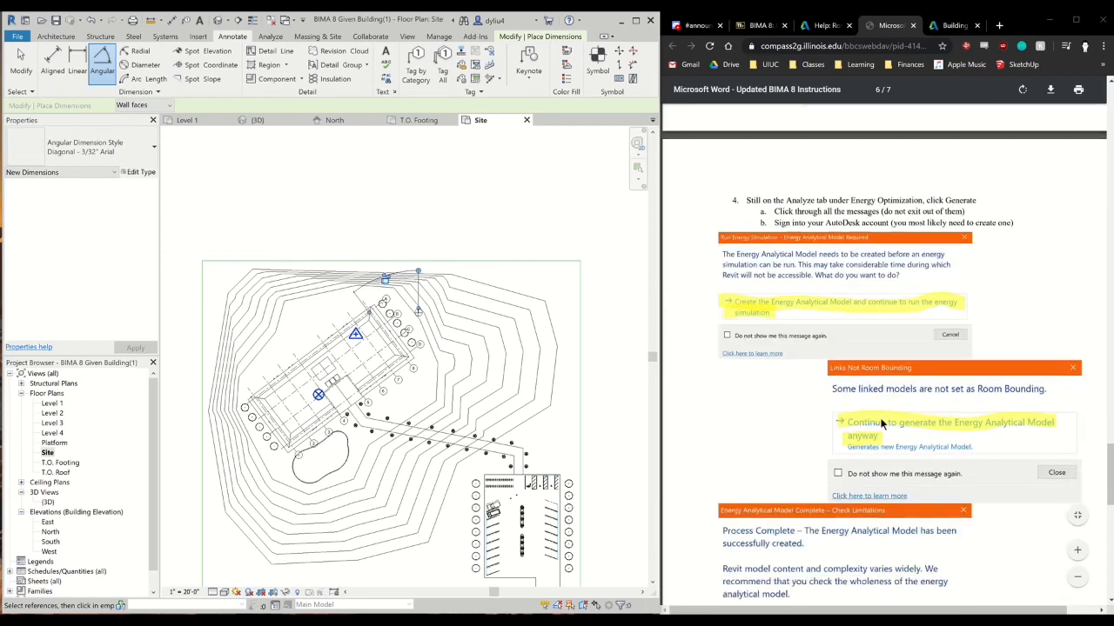
pyautogui.scroll(-3, 881, 425)
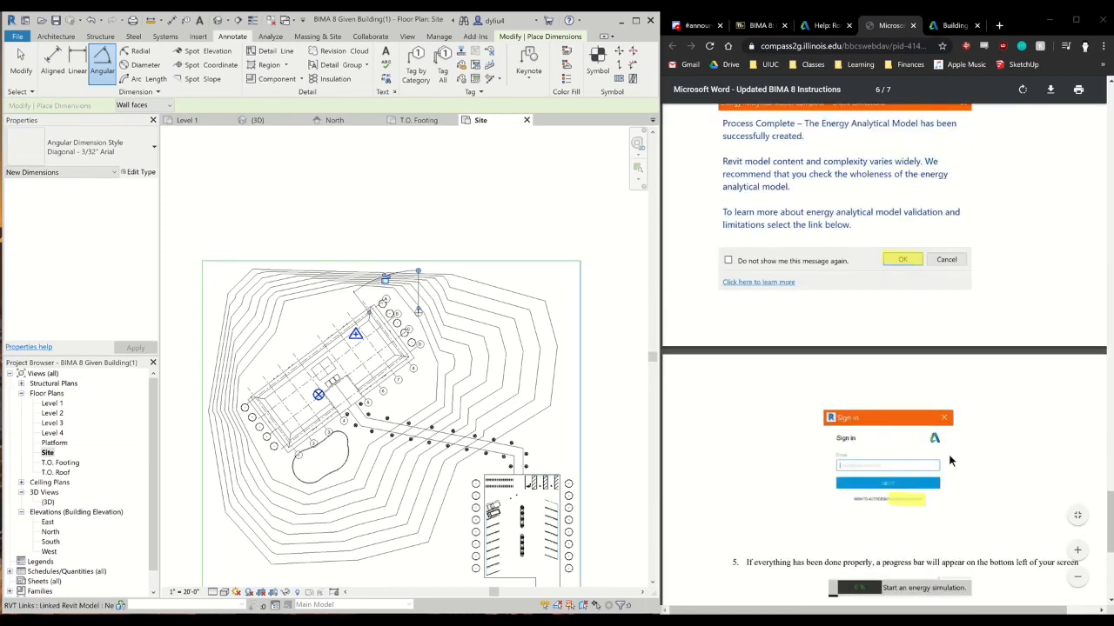
pyautogui.scroll(10, 944, 456)
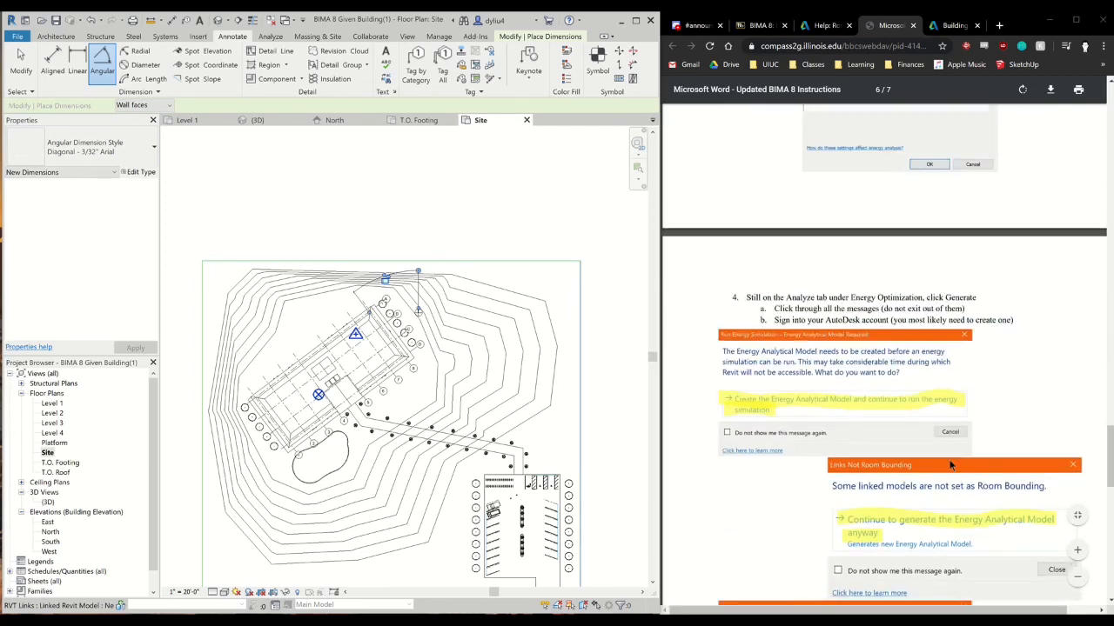
pyautogui.scroll(1, 952, 448)
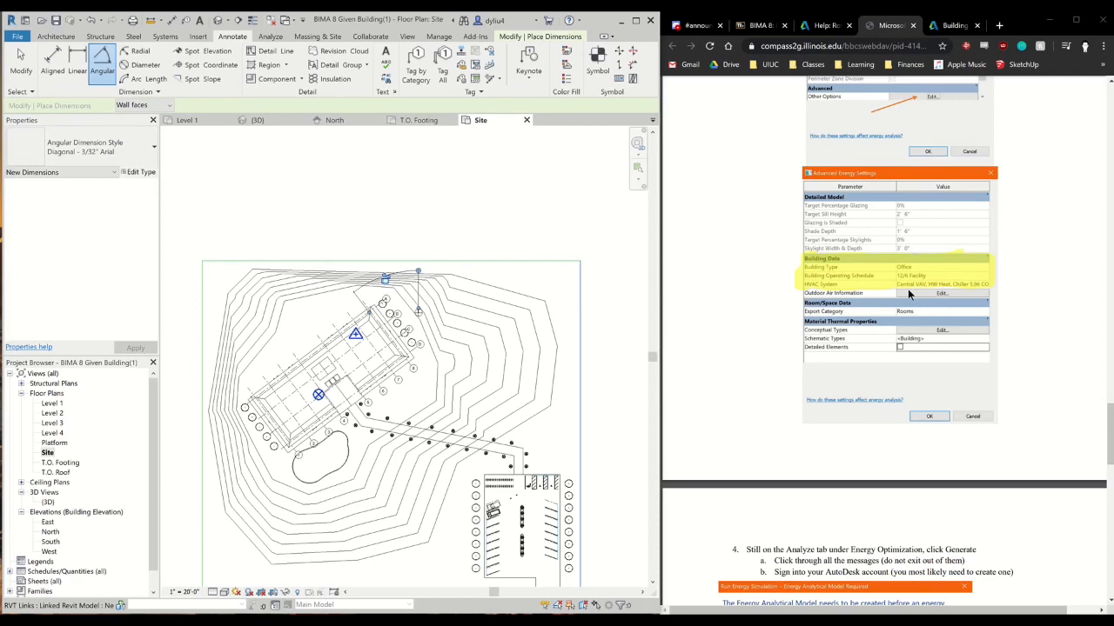
pyautogui.scroll(5, 937, 318)
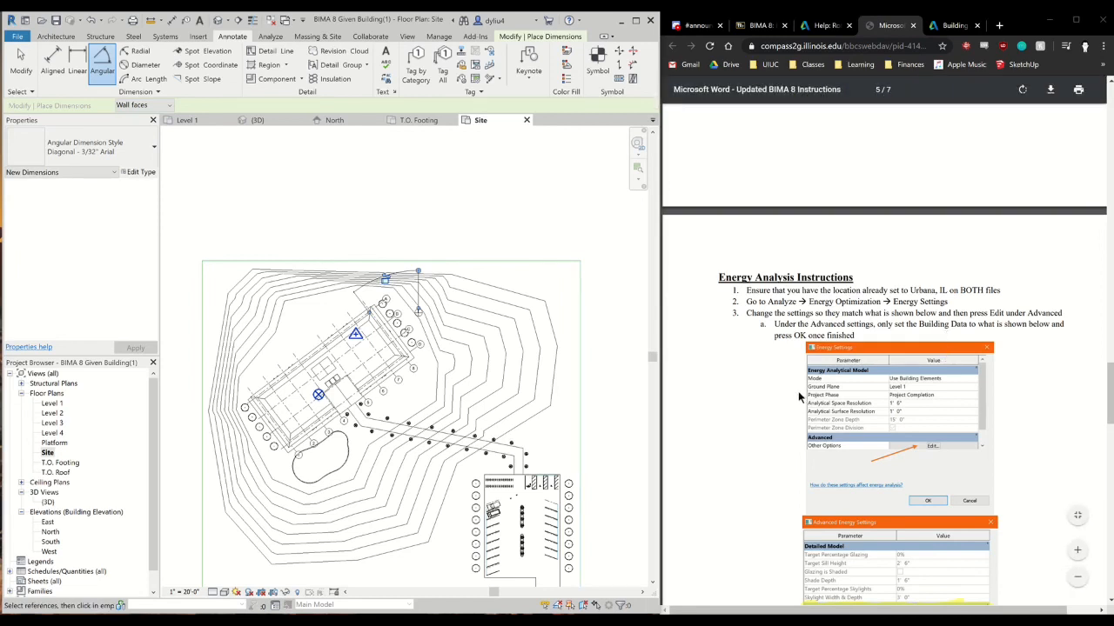
pyautogui.scroll(-1, 531, 369)
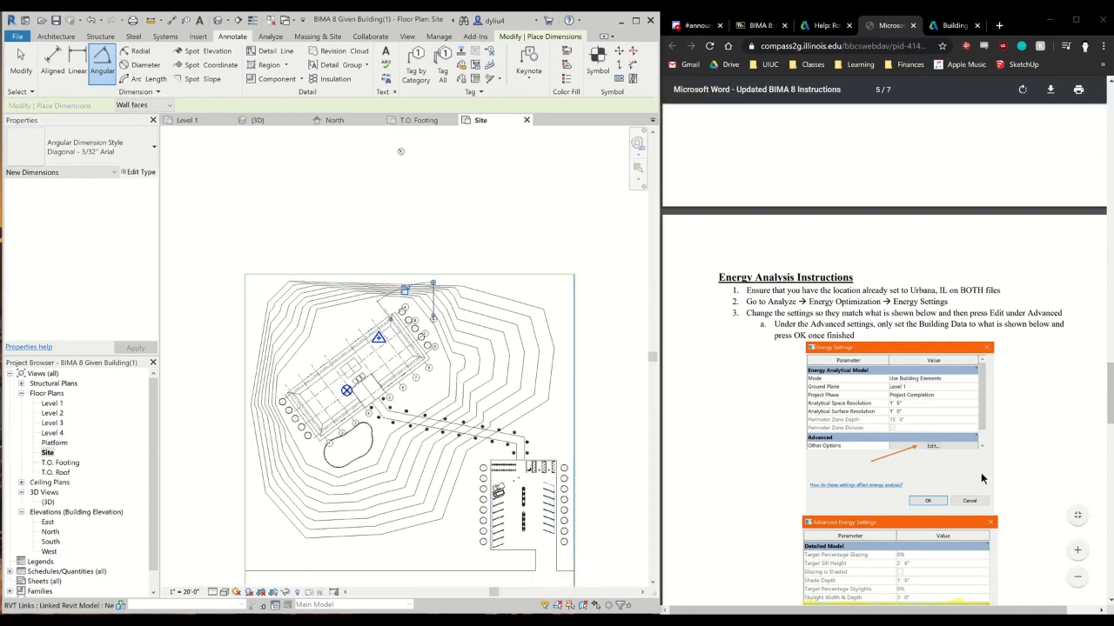
pyautogui.scroll(-1, 914, 469)
pyautogui.scroll(-4, 914, 470)
pyautogui.scroll(-3, 576, 416)
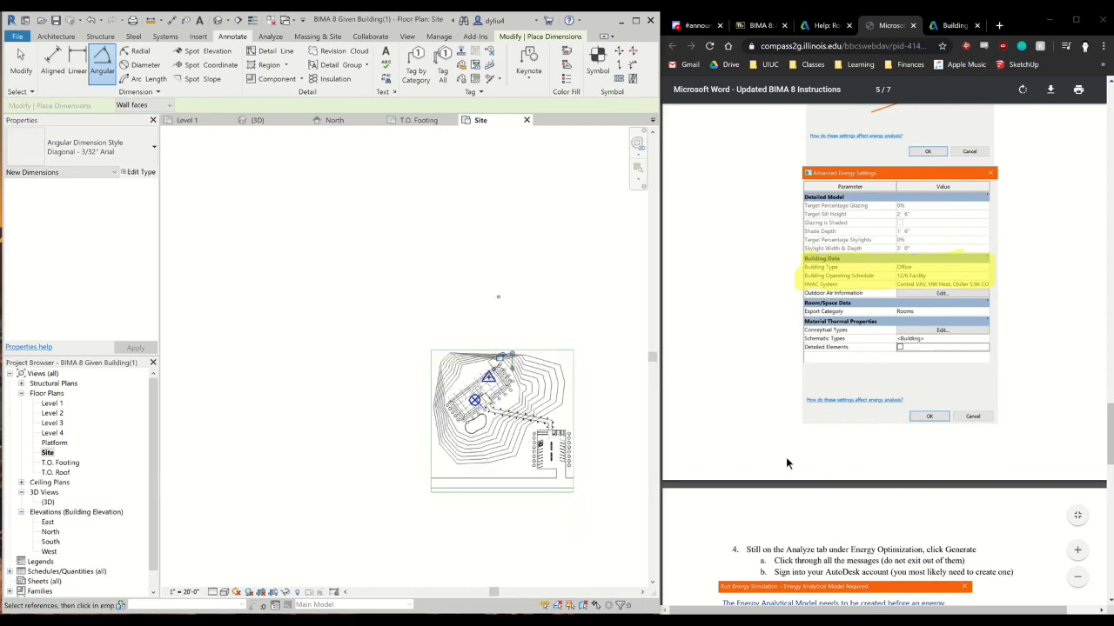
pyautogui.scroll(-3, 786, 457)
pyautogui.scroll(-1, 706, 195)
# Switch to Discord to check the SE101A server's announcements channel, and return to the BIMA 8 instructions
pyautogui.click(692, 26)
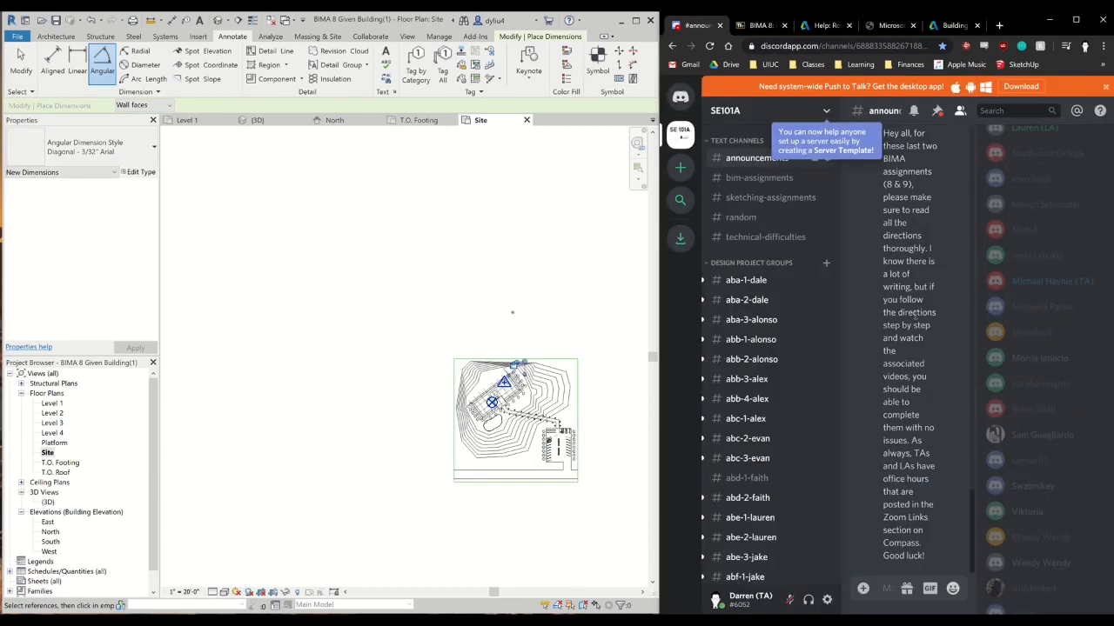
pyautogui.click(767, 200)
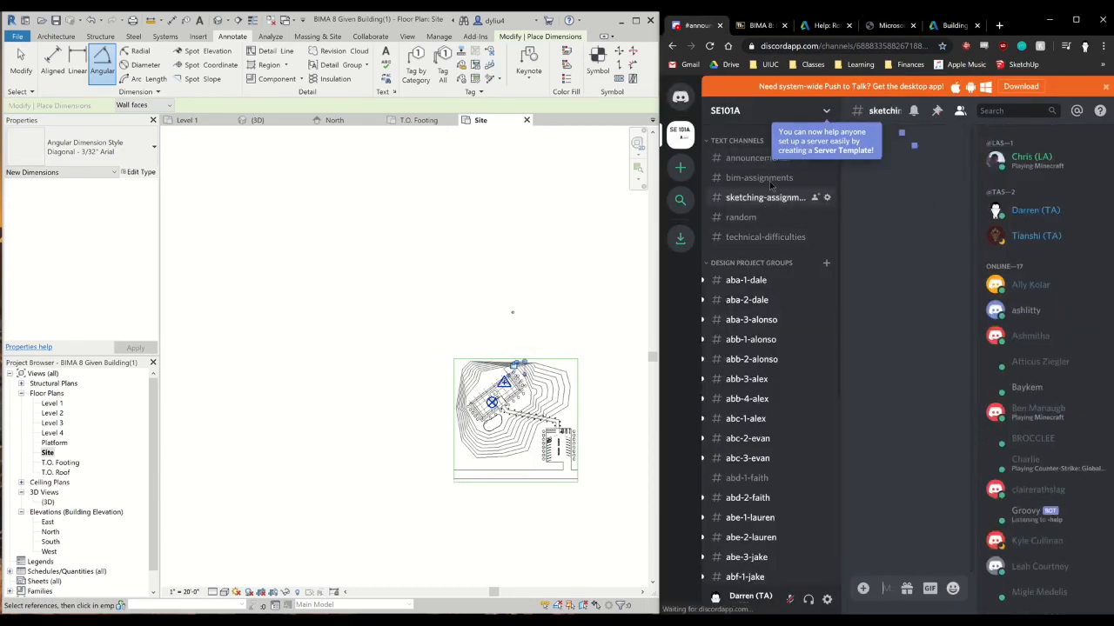
pyautogui.click(758, 160)
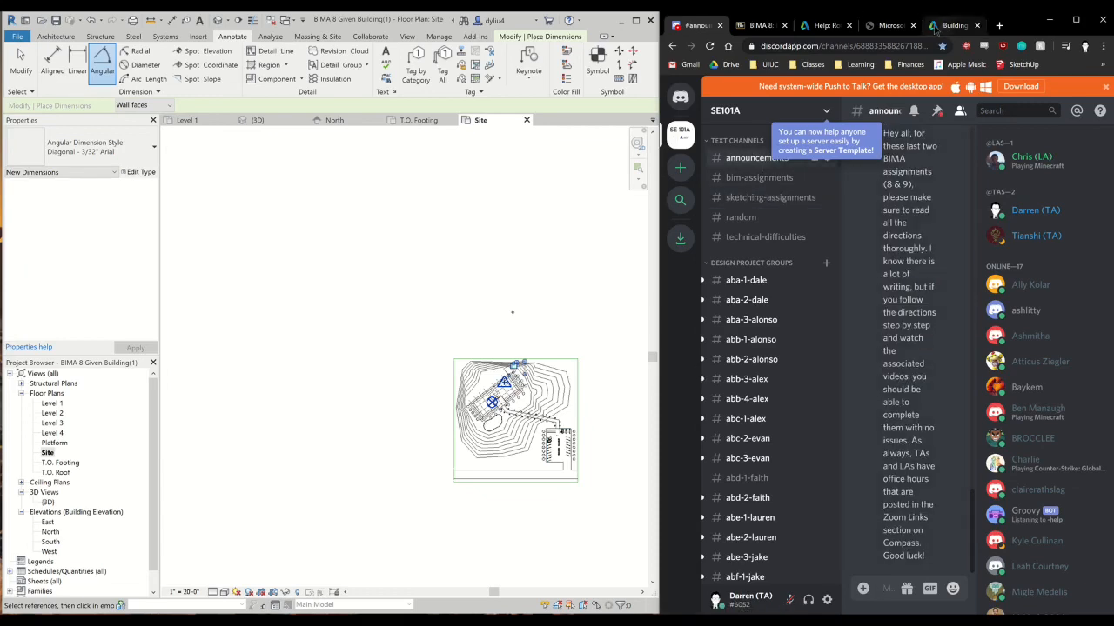
pyautogui.click(904, 32)
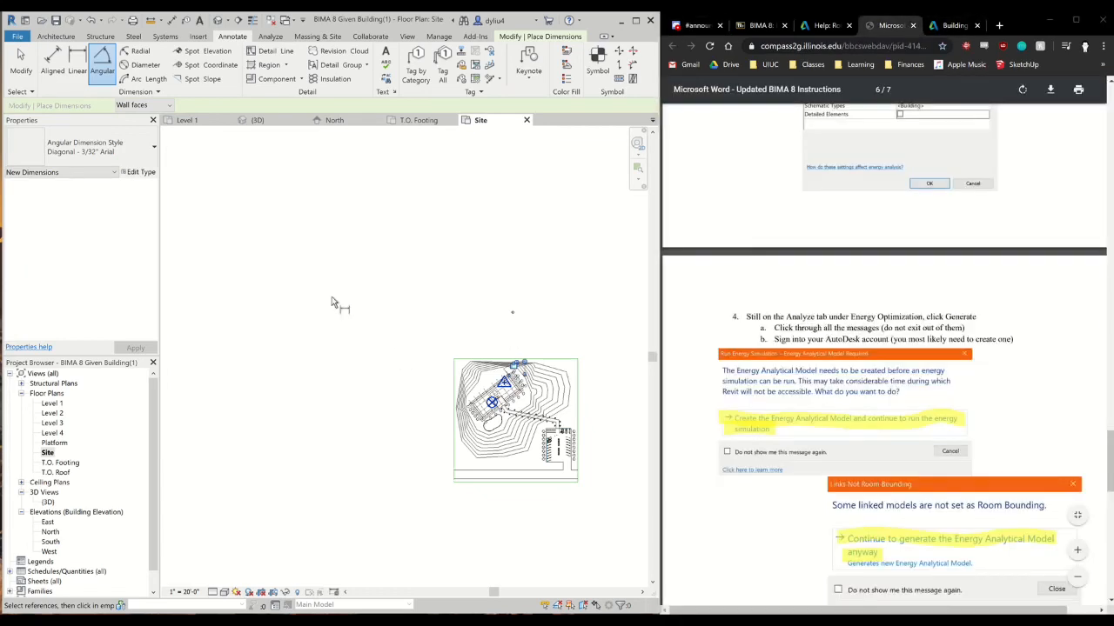
pyautogui.moveTo(438, 376); pyautogui.dragTo(288, 365, button='middle')
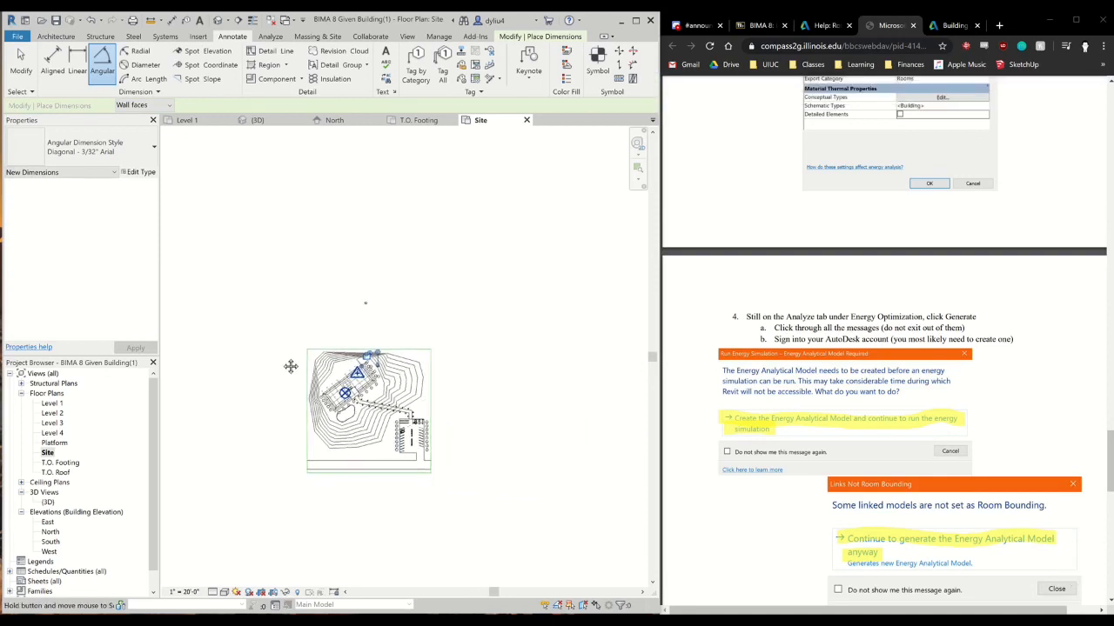